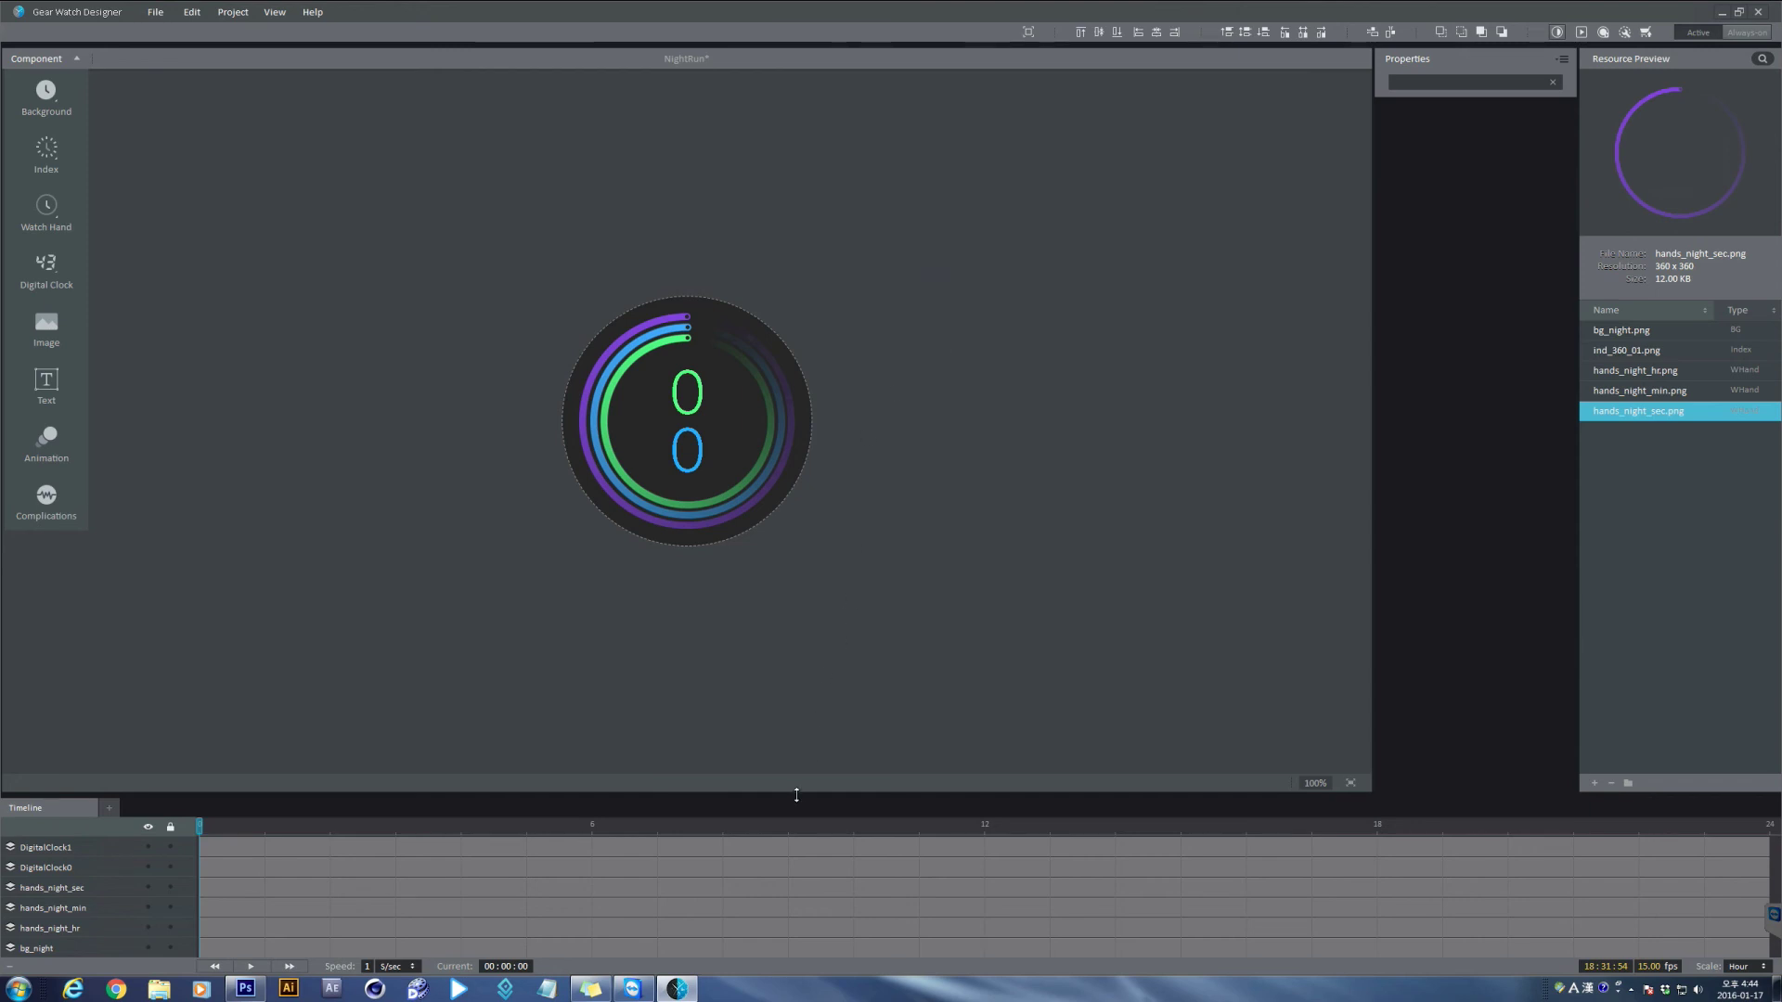
Enlarge the timeline panel and scrub the NightRun preview to a later time of day.
{"action": "left_click_drag", "start_coordinate": [796, 794], "coordinate": [804, 634]}
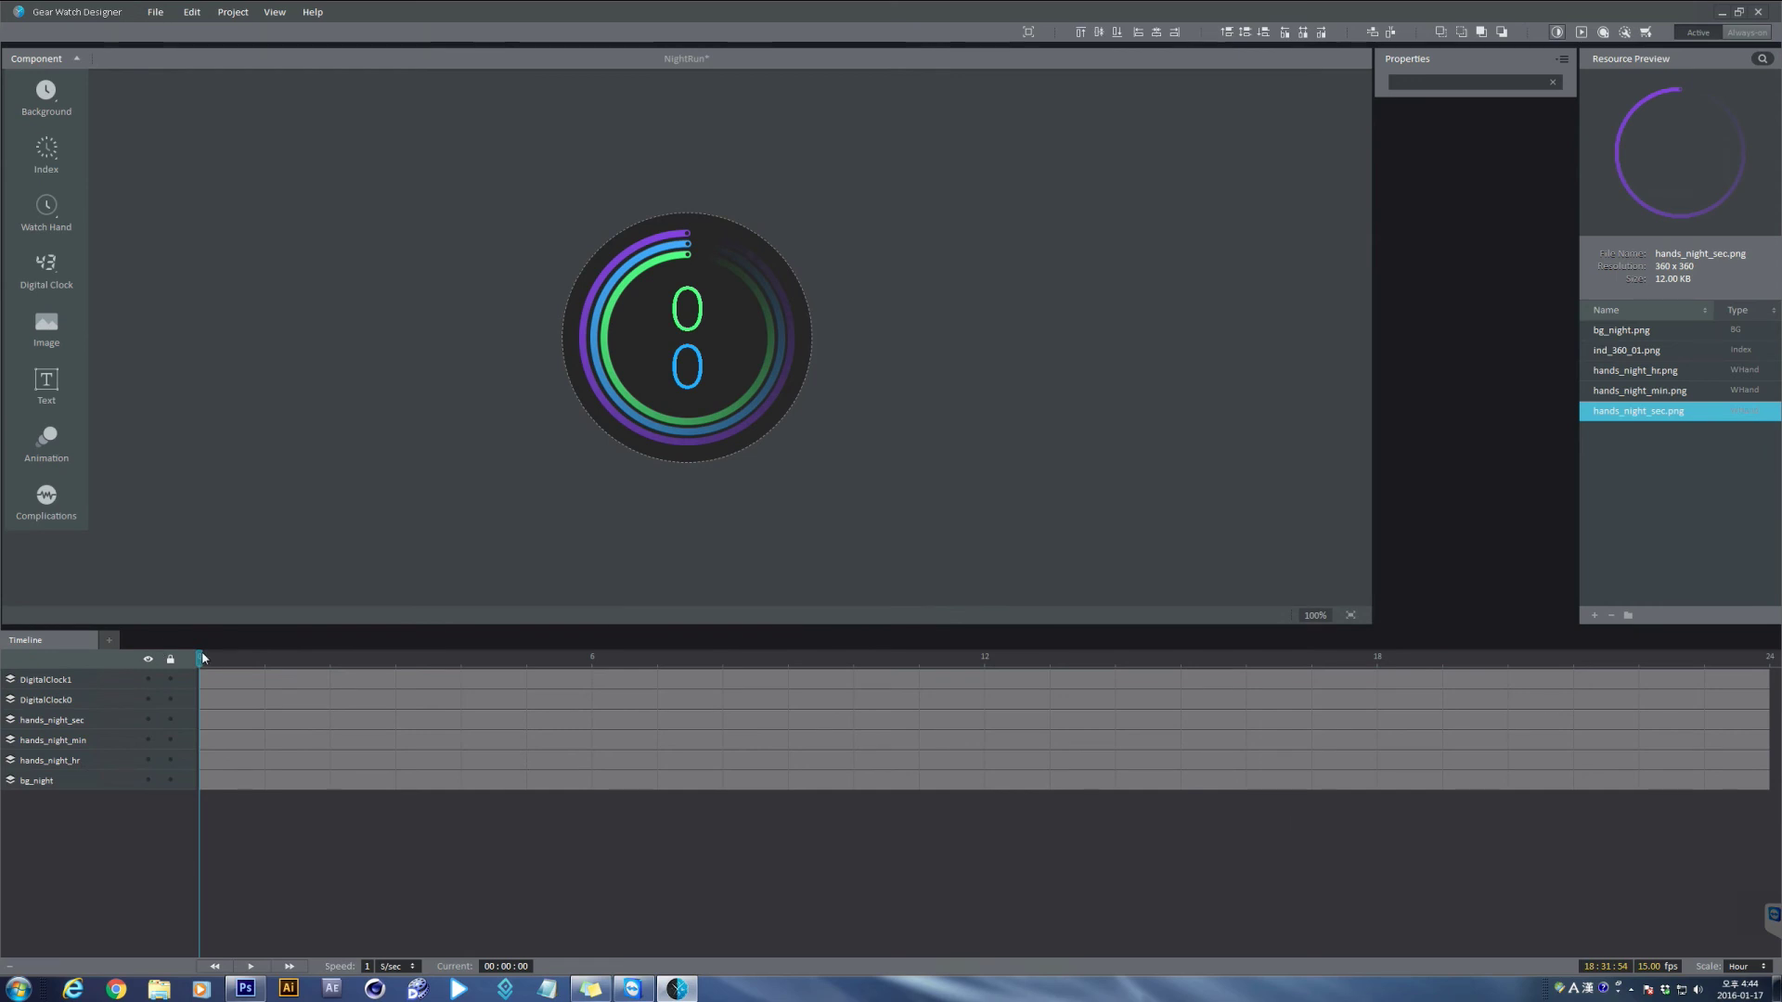
{"action": "left_click", "coordinate": [286, 671]}
{"action": "left_click_drag", "start_coordinate": [286, 674], "coordinate": [207, 678]}
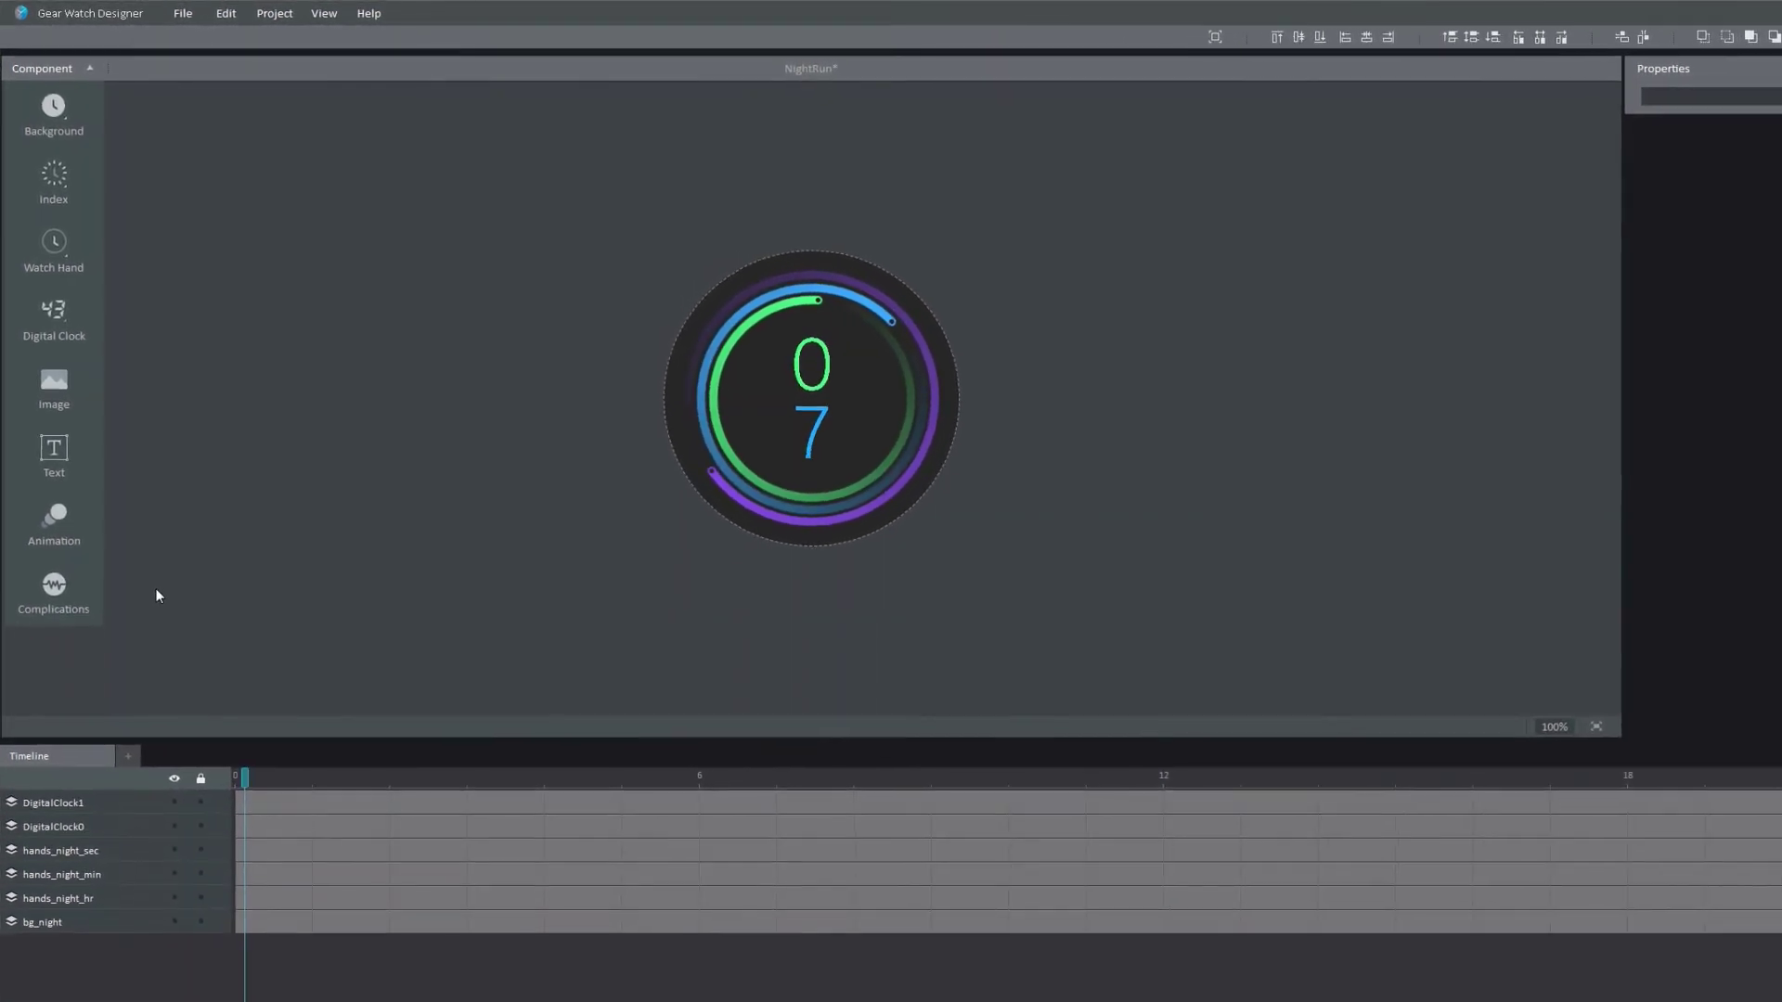
Add a digital Battery complication, place it right of the 0 and 7 digits, and select it.
{"action": "left_click", "coordinate": [54, 599]}
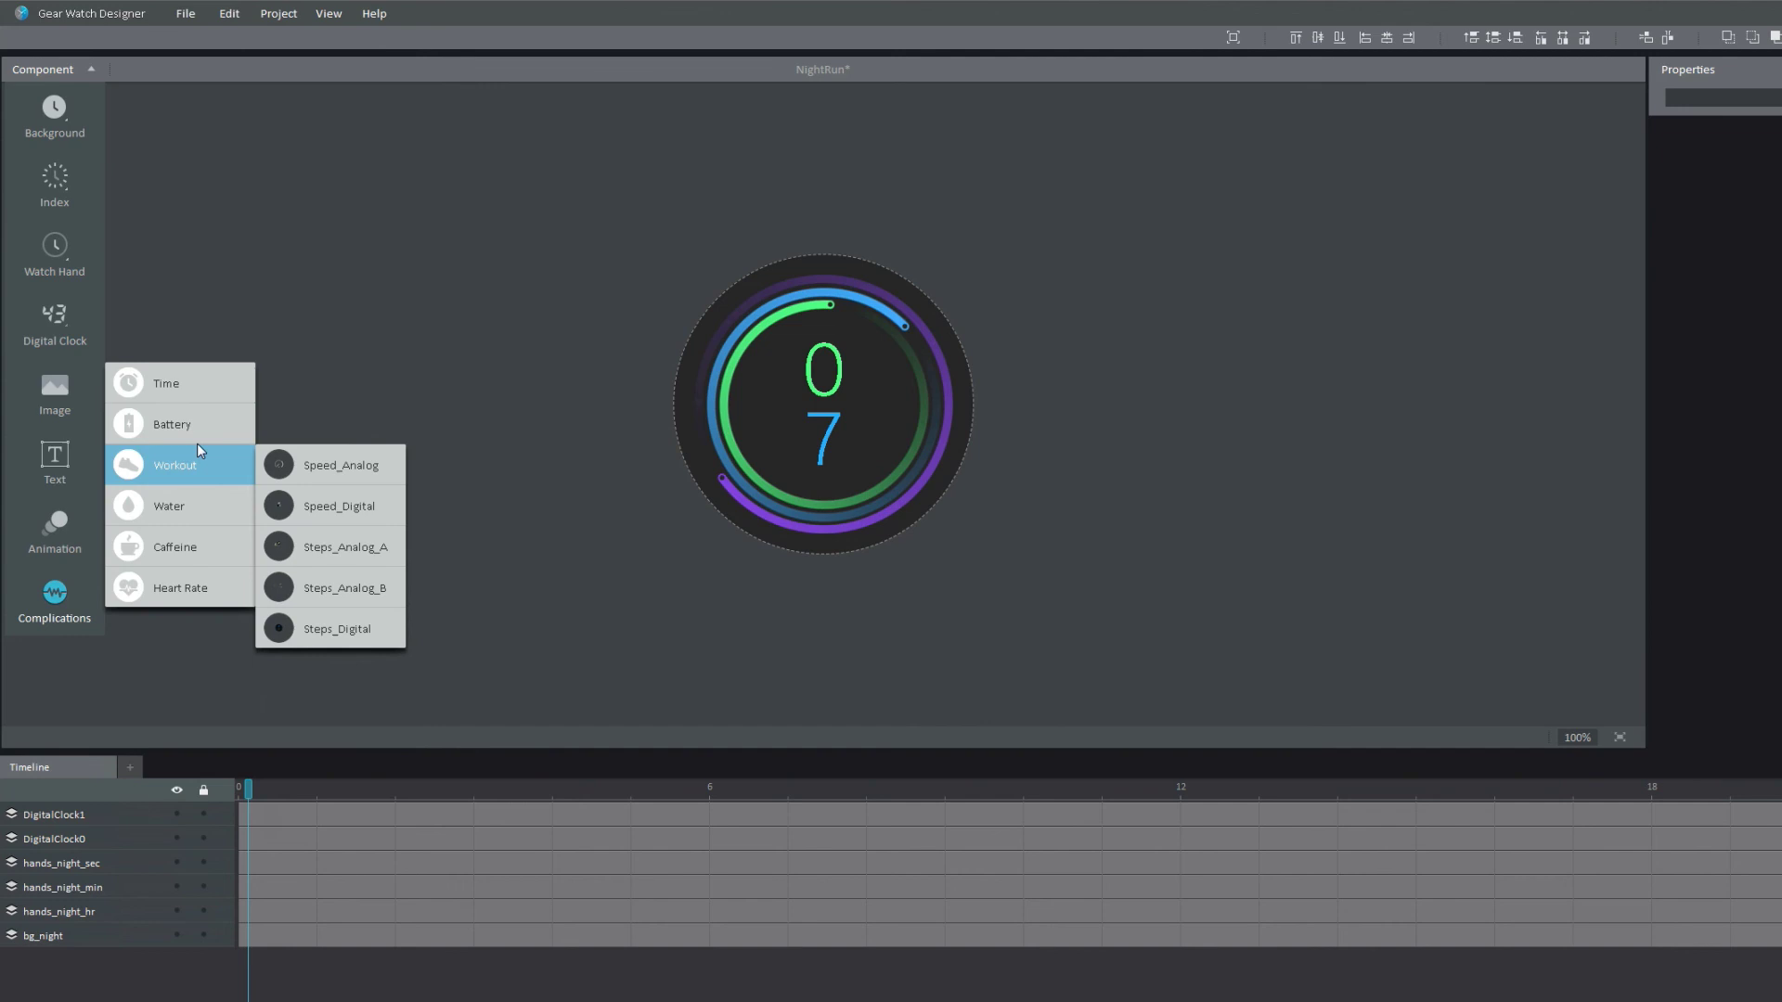
{"action": "mouse_move", "coordinate": [198, 433]}
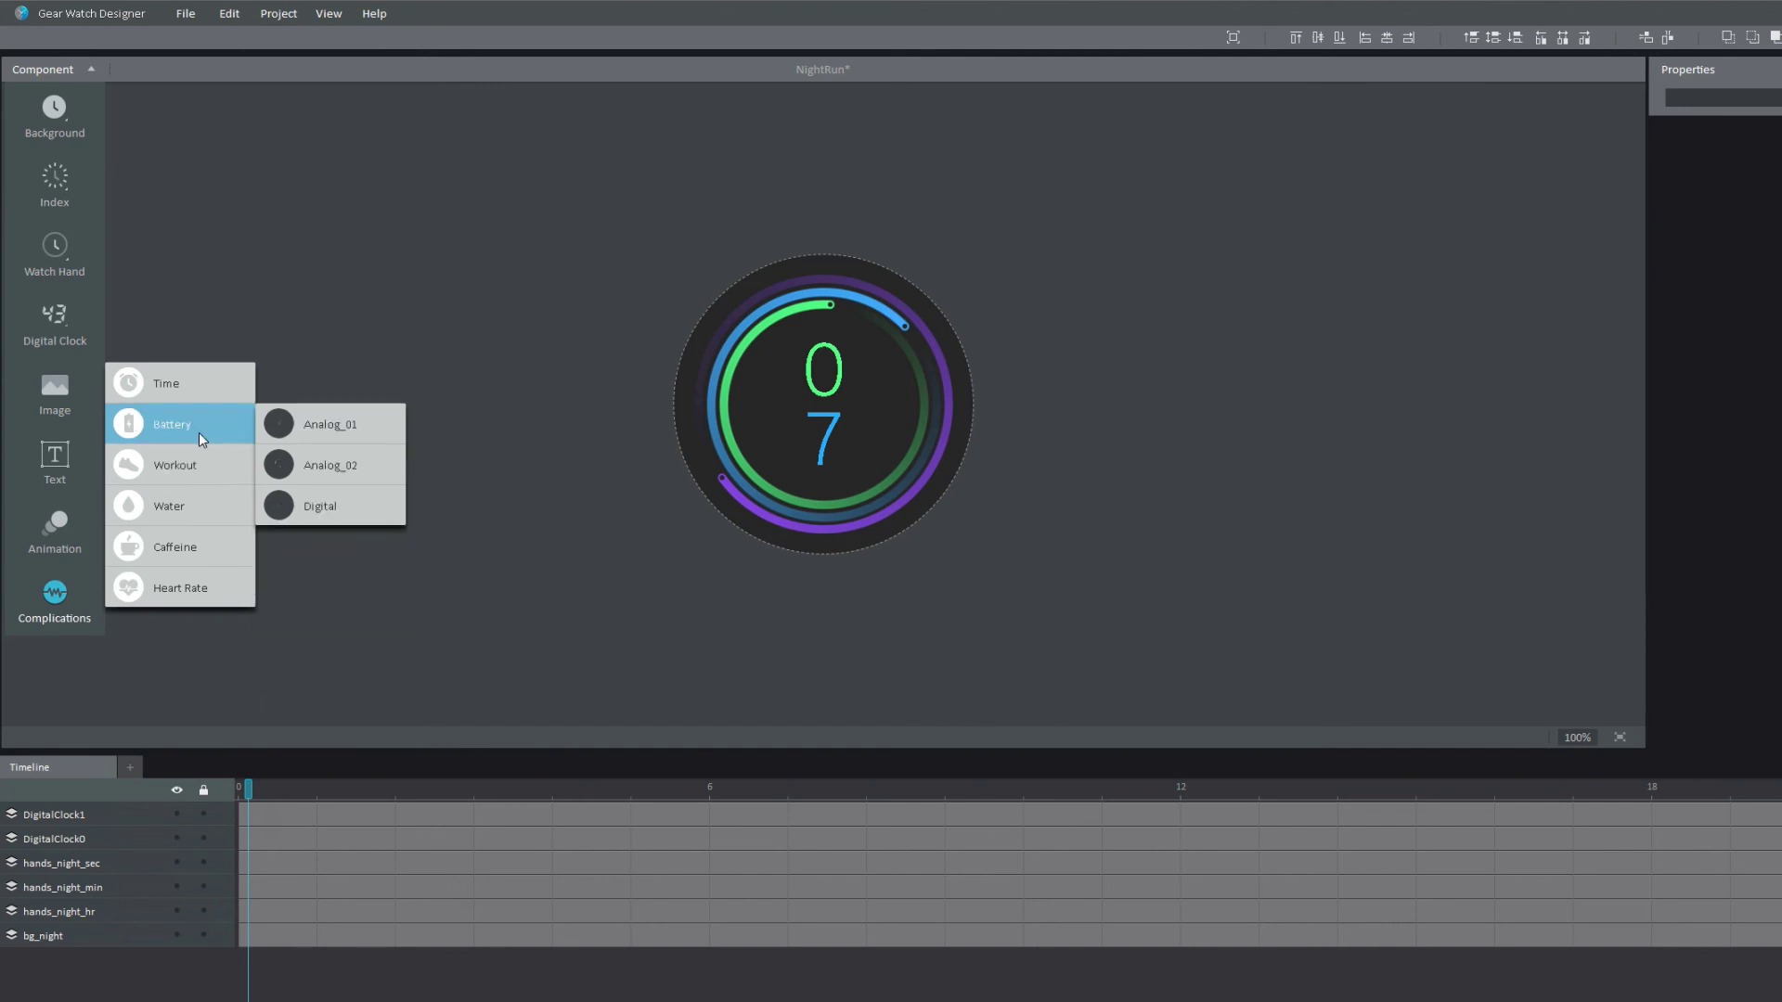
{"action": "left_click", "coordinate": [349, 510]}
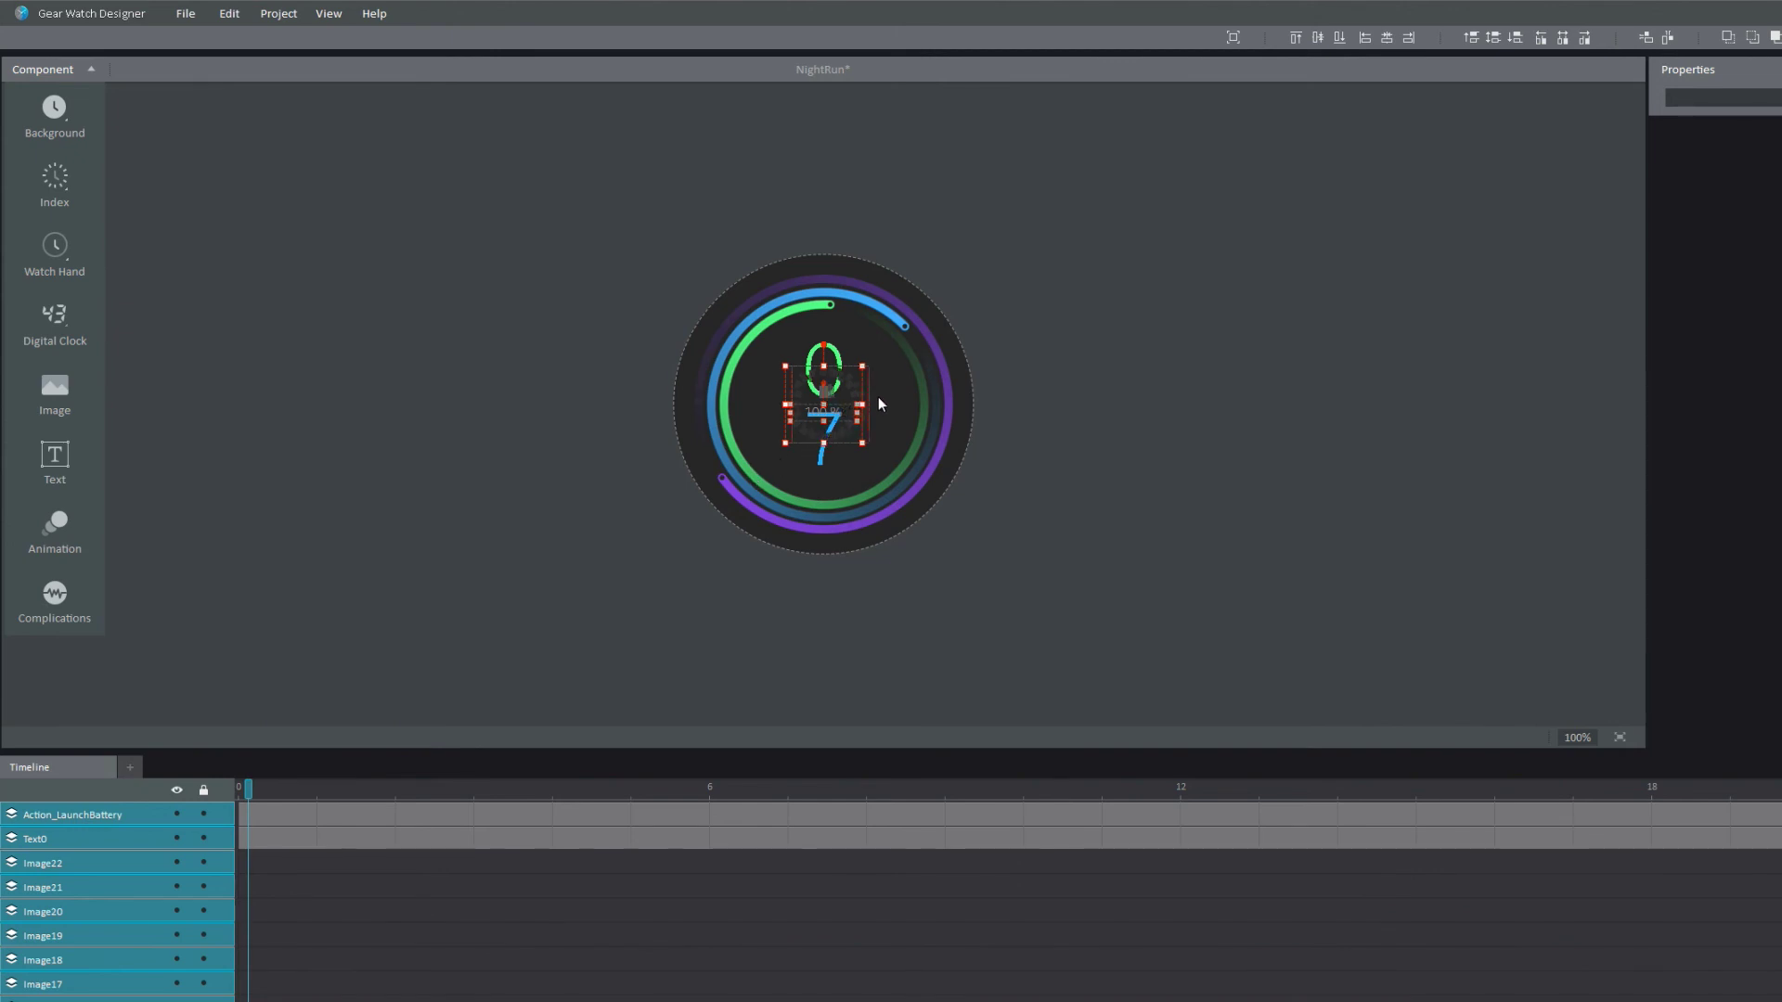
{"action": "left_click_drag", "start_coordinate": [879, 404], "coordinate": [905, 404]}
{"action": "left_click", "coordinate": [1289, 388]}
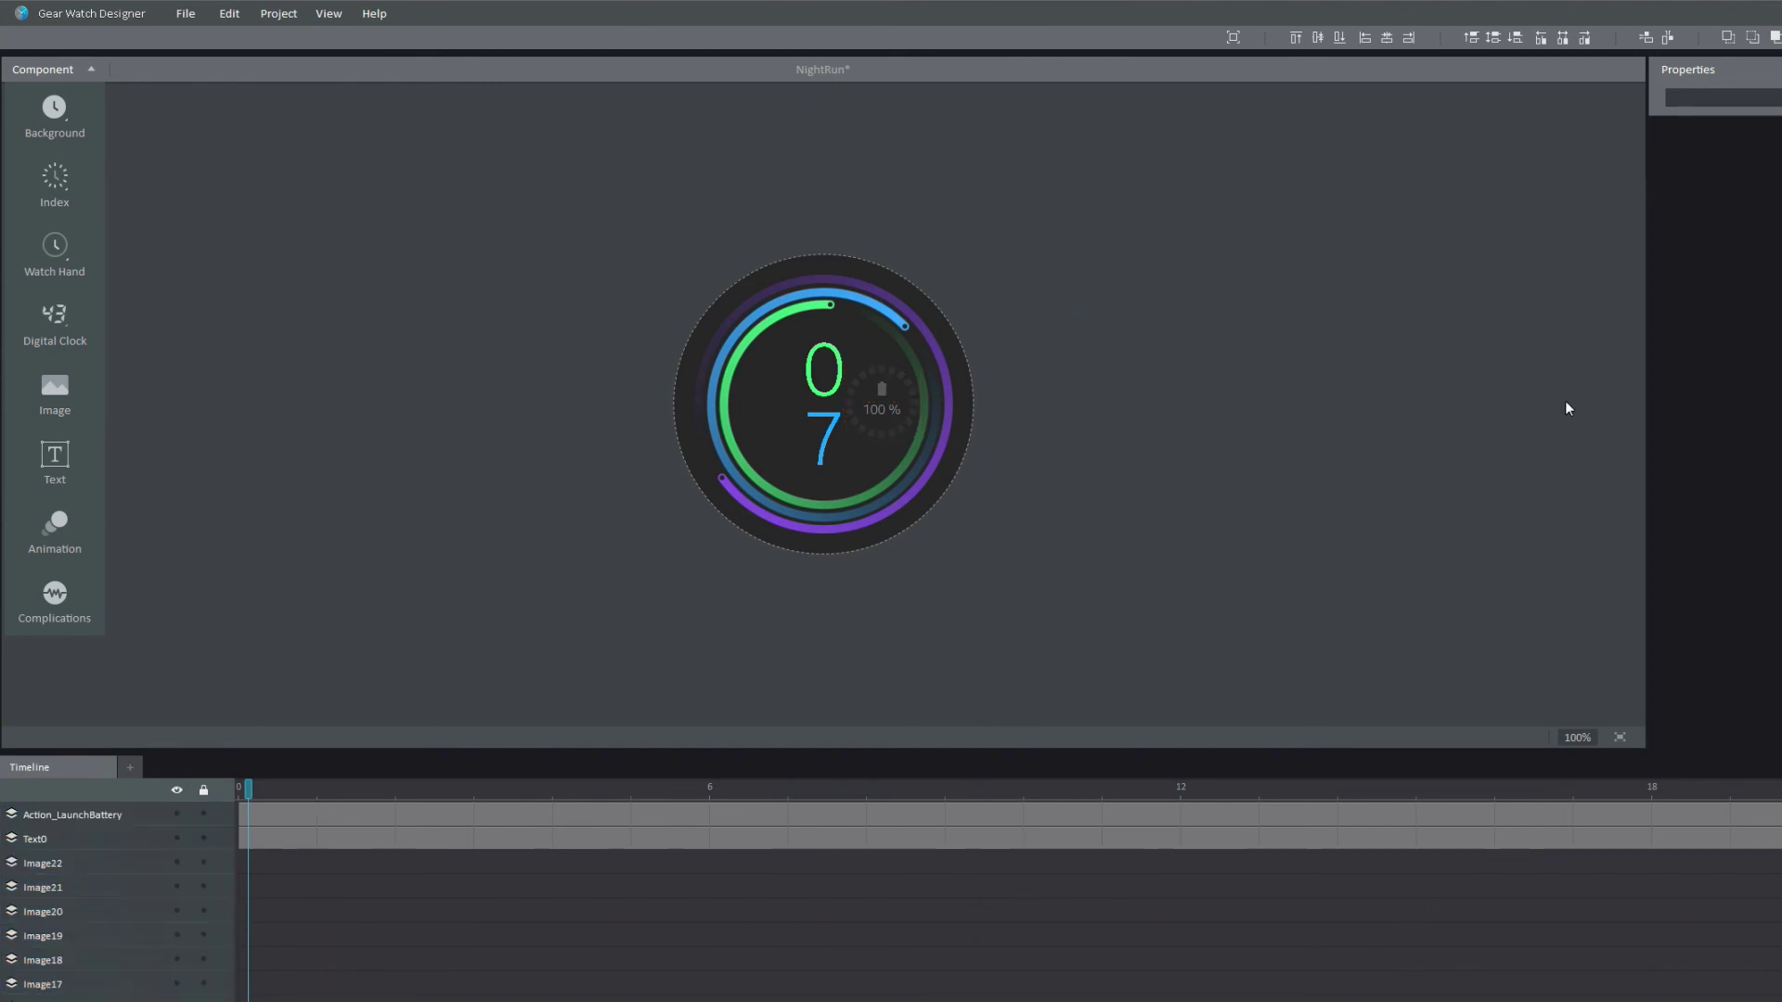
{"action": "left_click_drag", "start_coordinate": [1094, 559], "coordinate": [818, 298]}
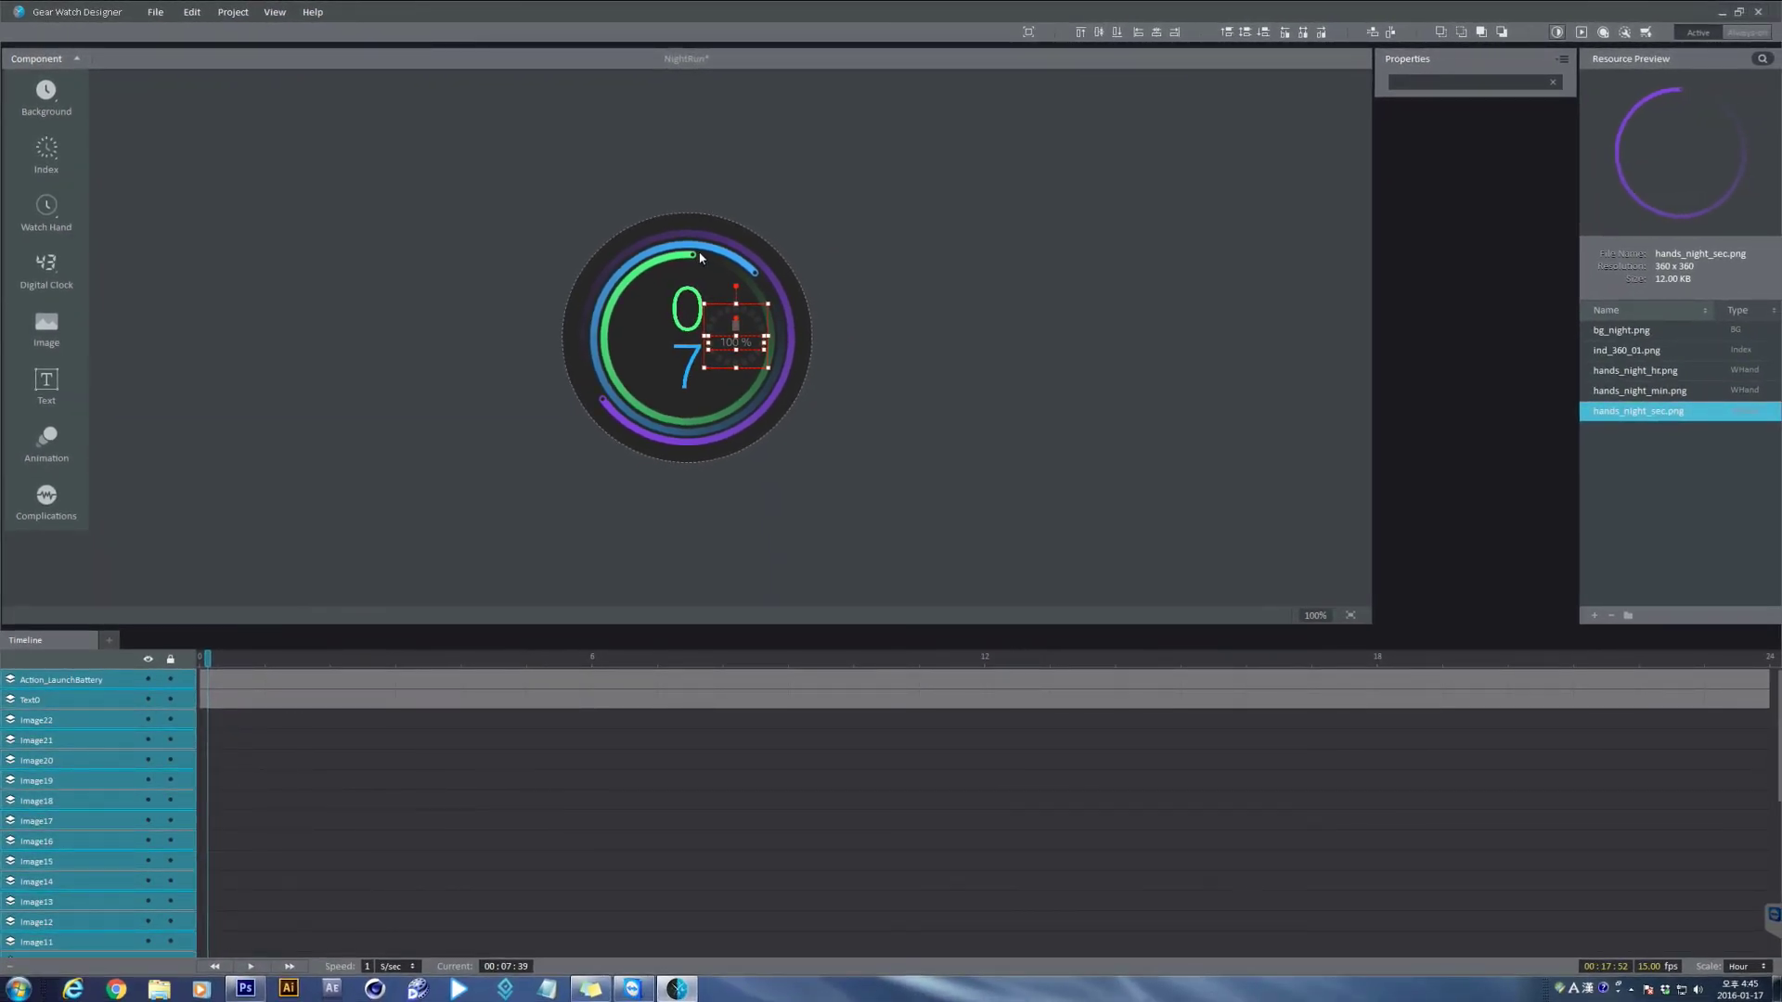
Delete the battery complication and import all eleven images from res\Image as Image0–Image10.
{"action": "key", "text": "Delete"}
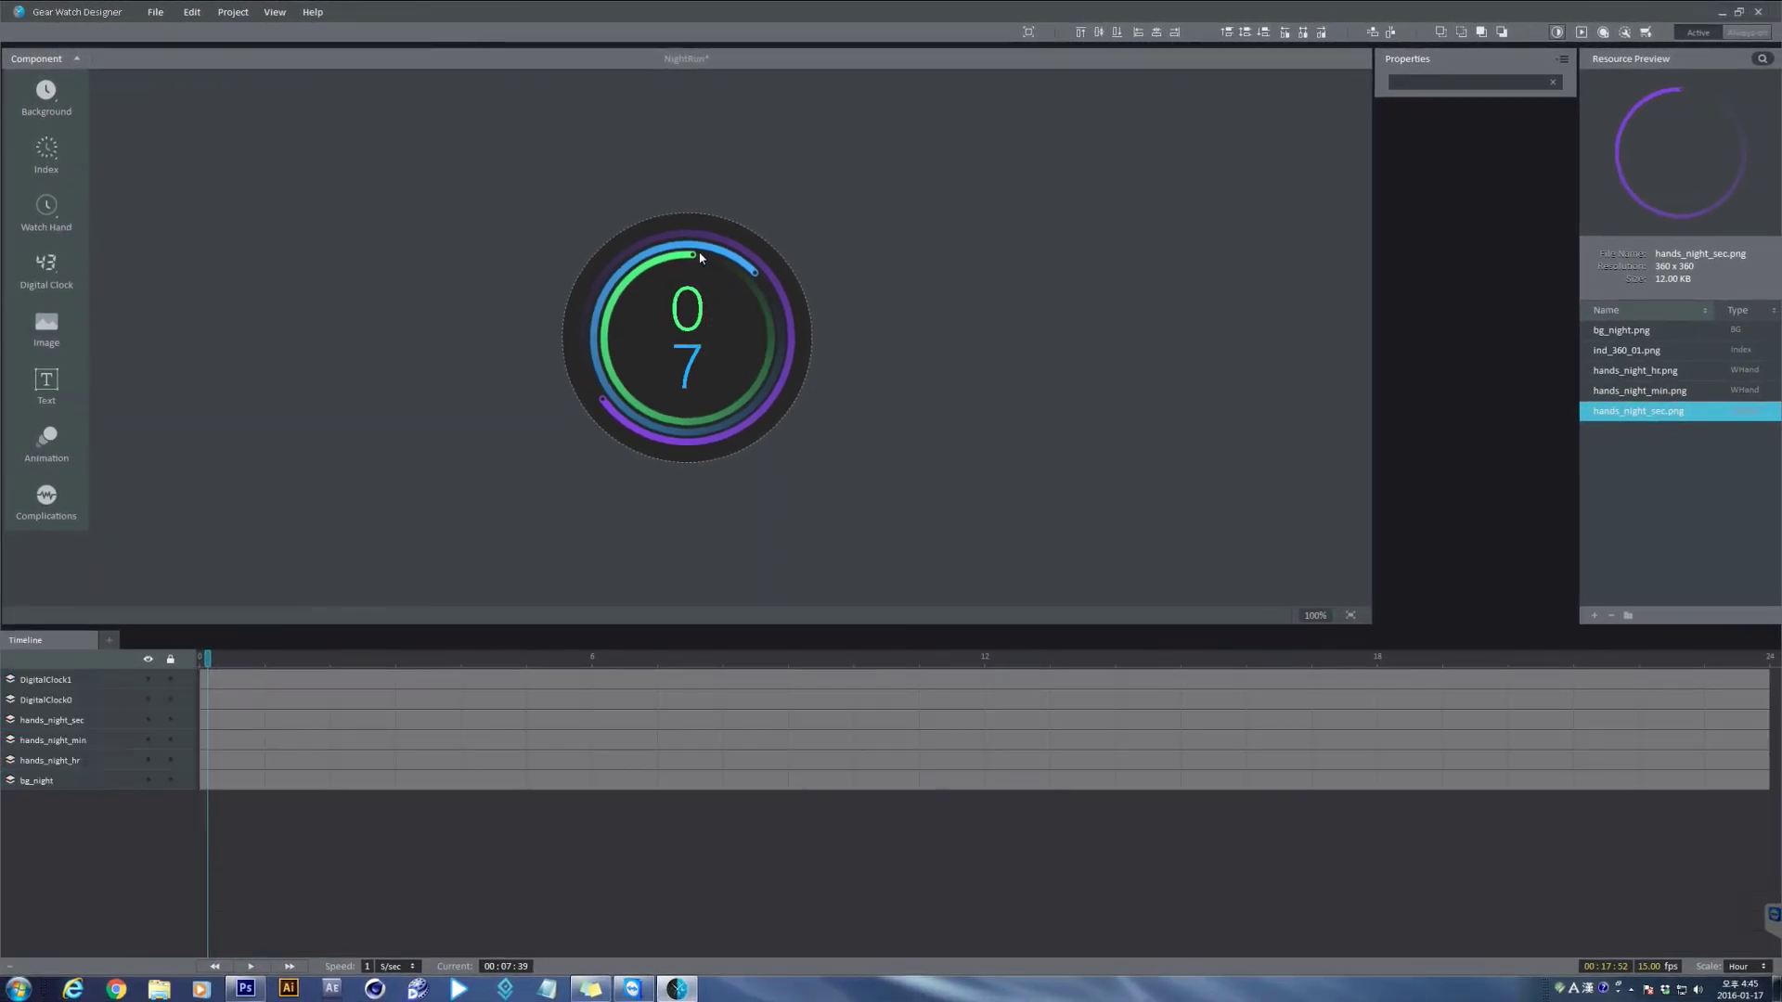
{"action": "left_click", "coordinate": [48, 330]}
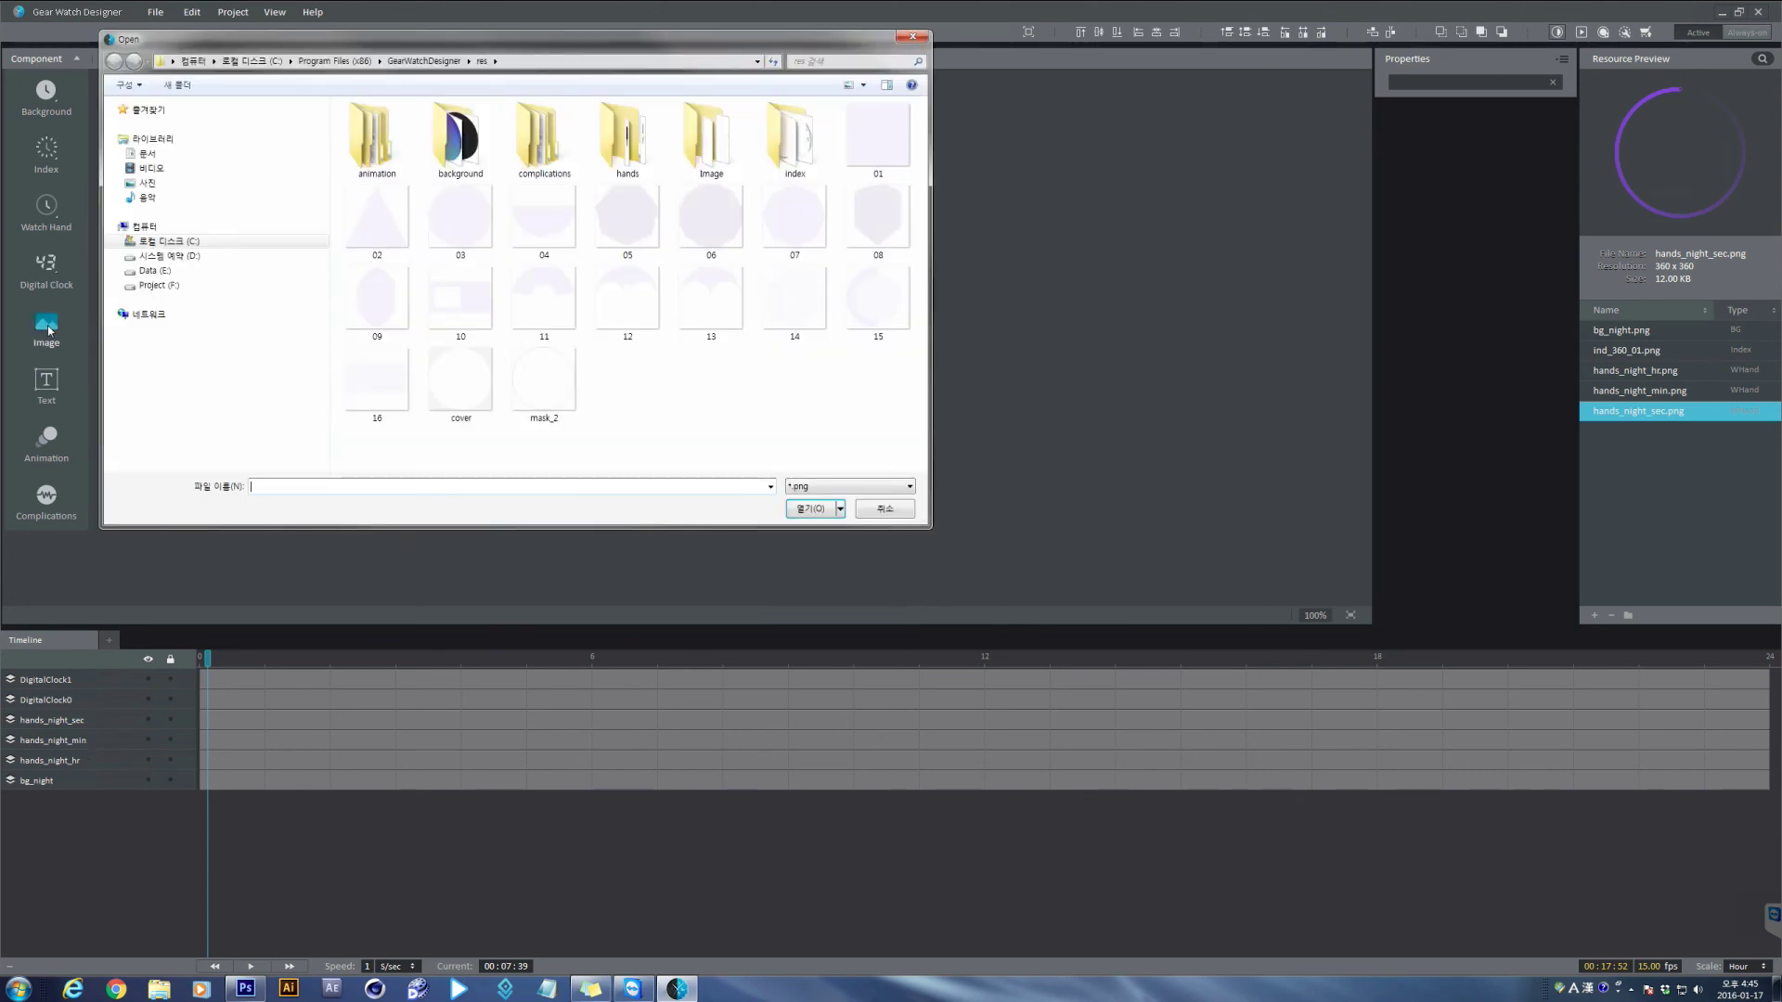
{"action": "double_click", "coordinate": [710, 167]}
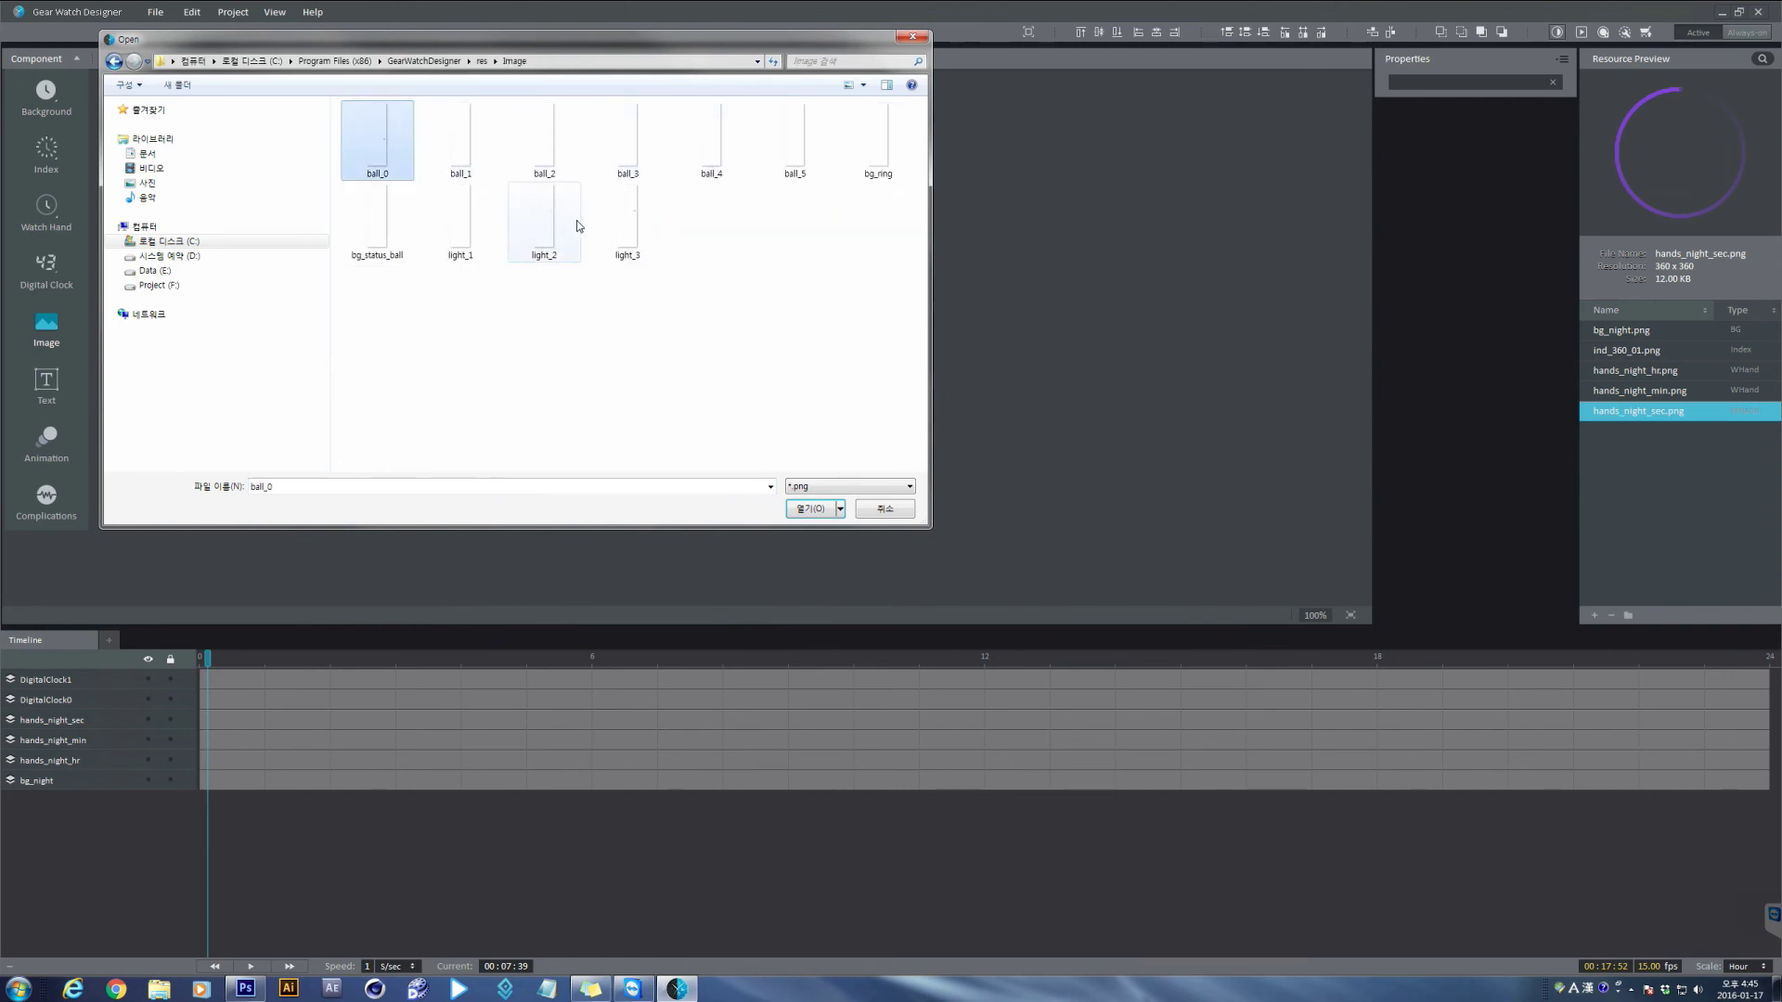
{"action": "left_click", "coordinate": [614, 227]}
{"action": "key", "text": "ctrl+a"}
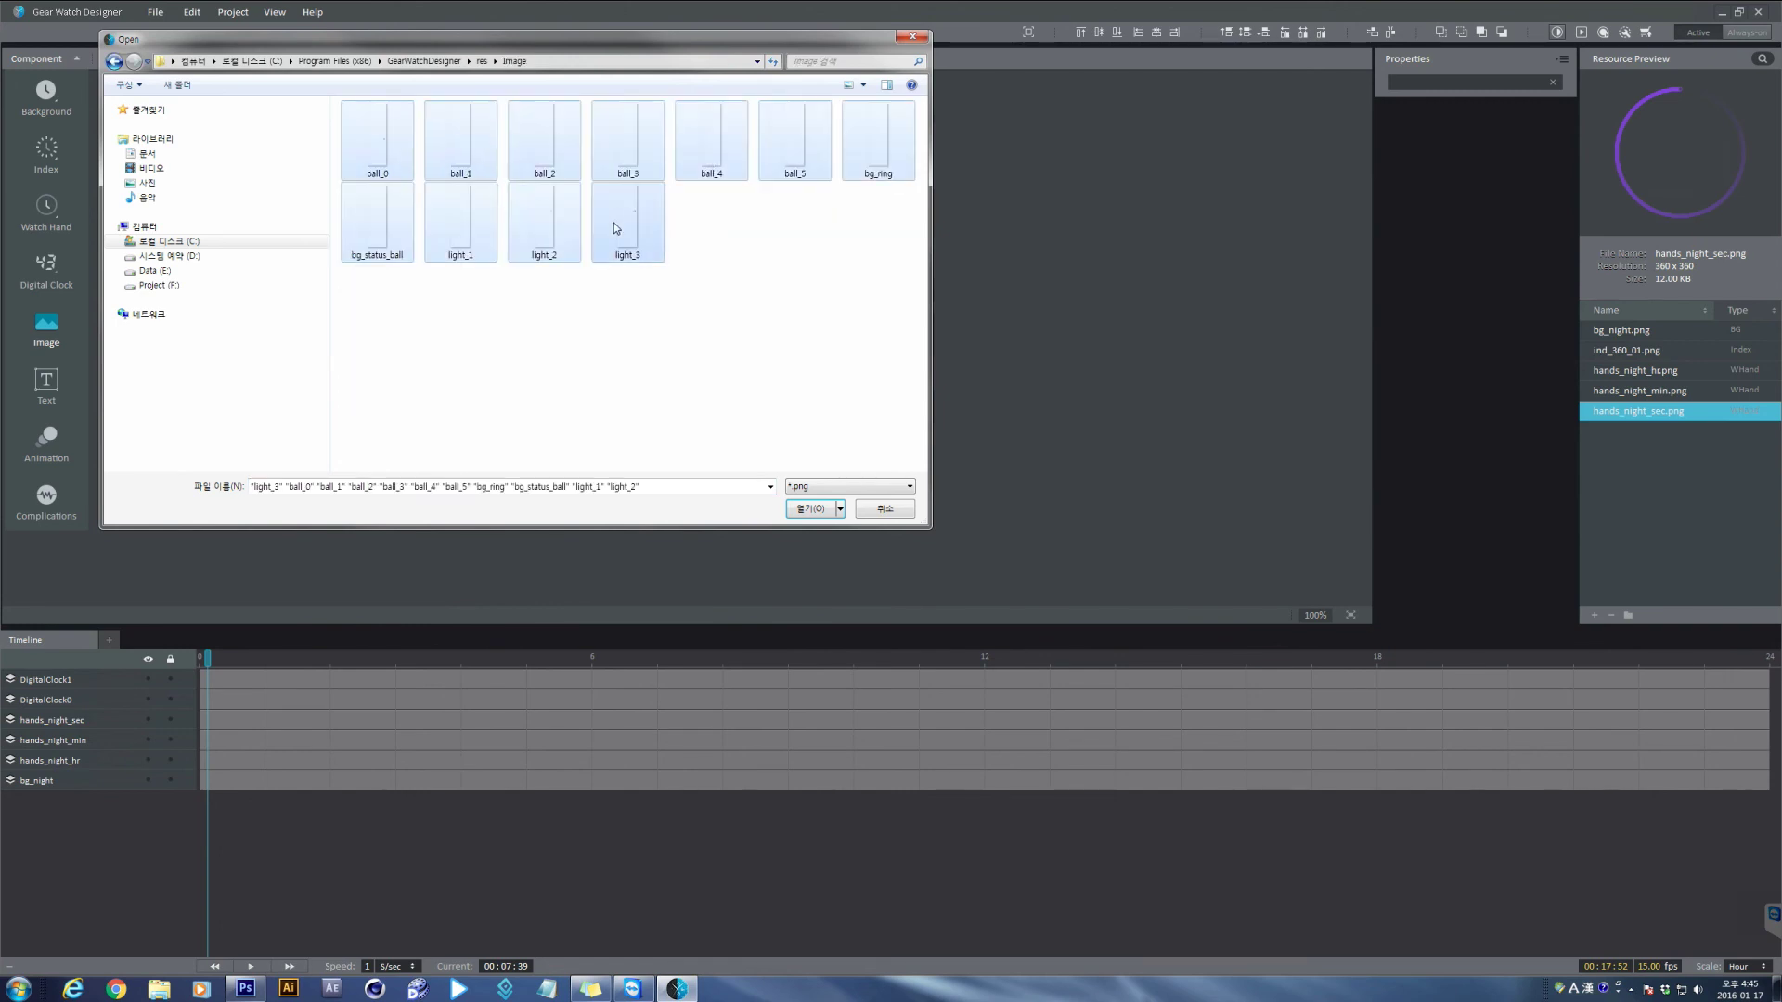
{"action": "left_click", "coordinate": [800, 510]}
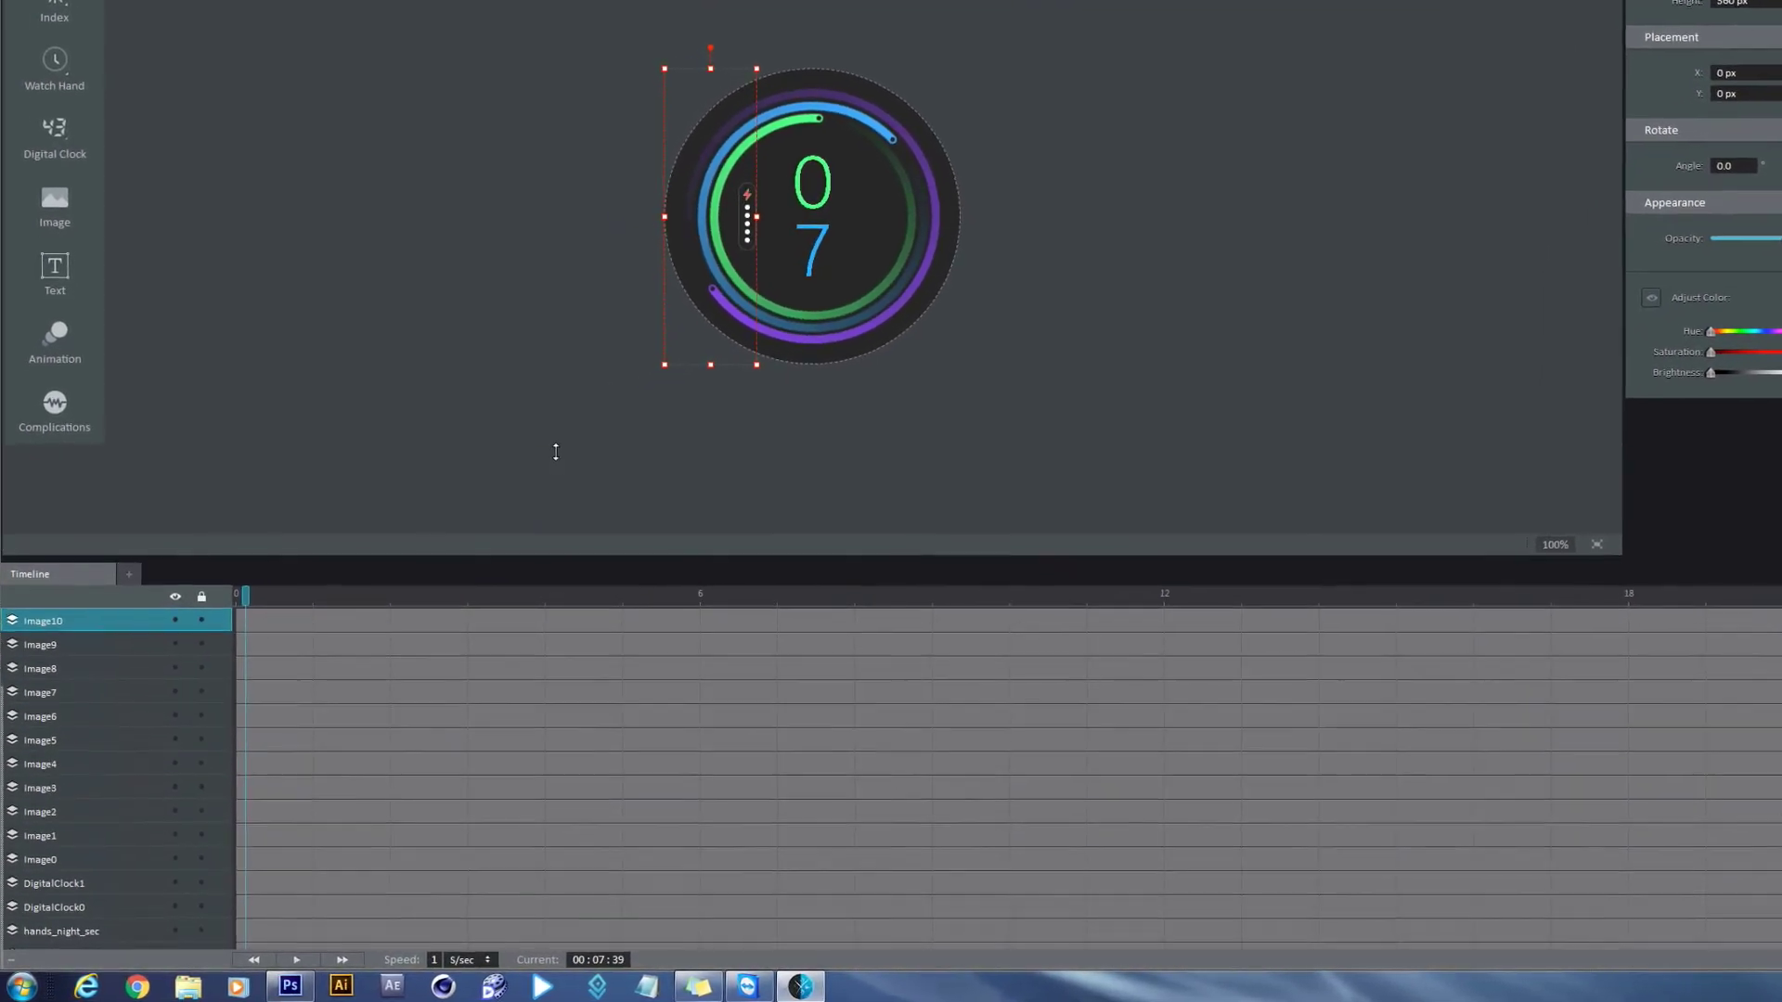
Enlarge the layer list and add a Battery % timeline with a 0–100 scale.
{"action": "left_click_drag", "start_coordinate": [556, 451], "coordinate": [548, 454]}
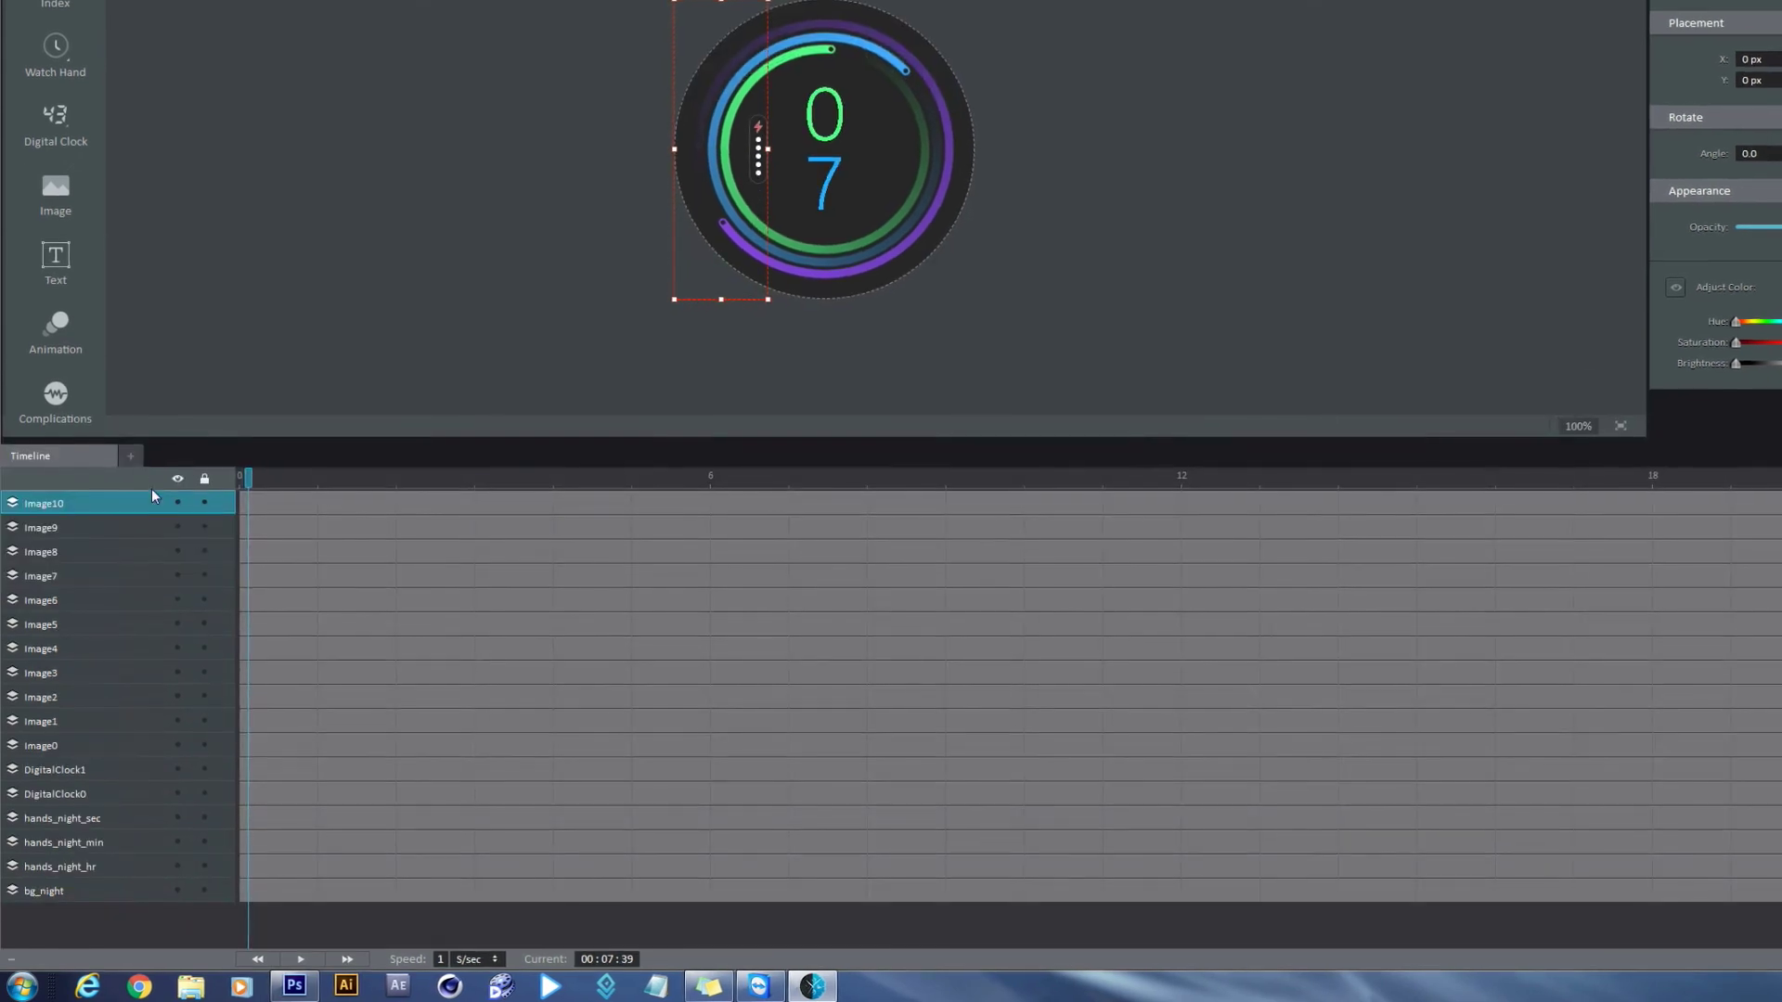
{"action": "left_click", "coordinate": [132, 457]}
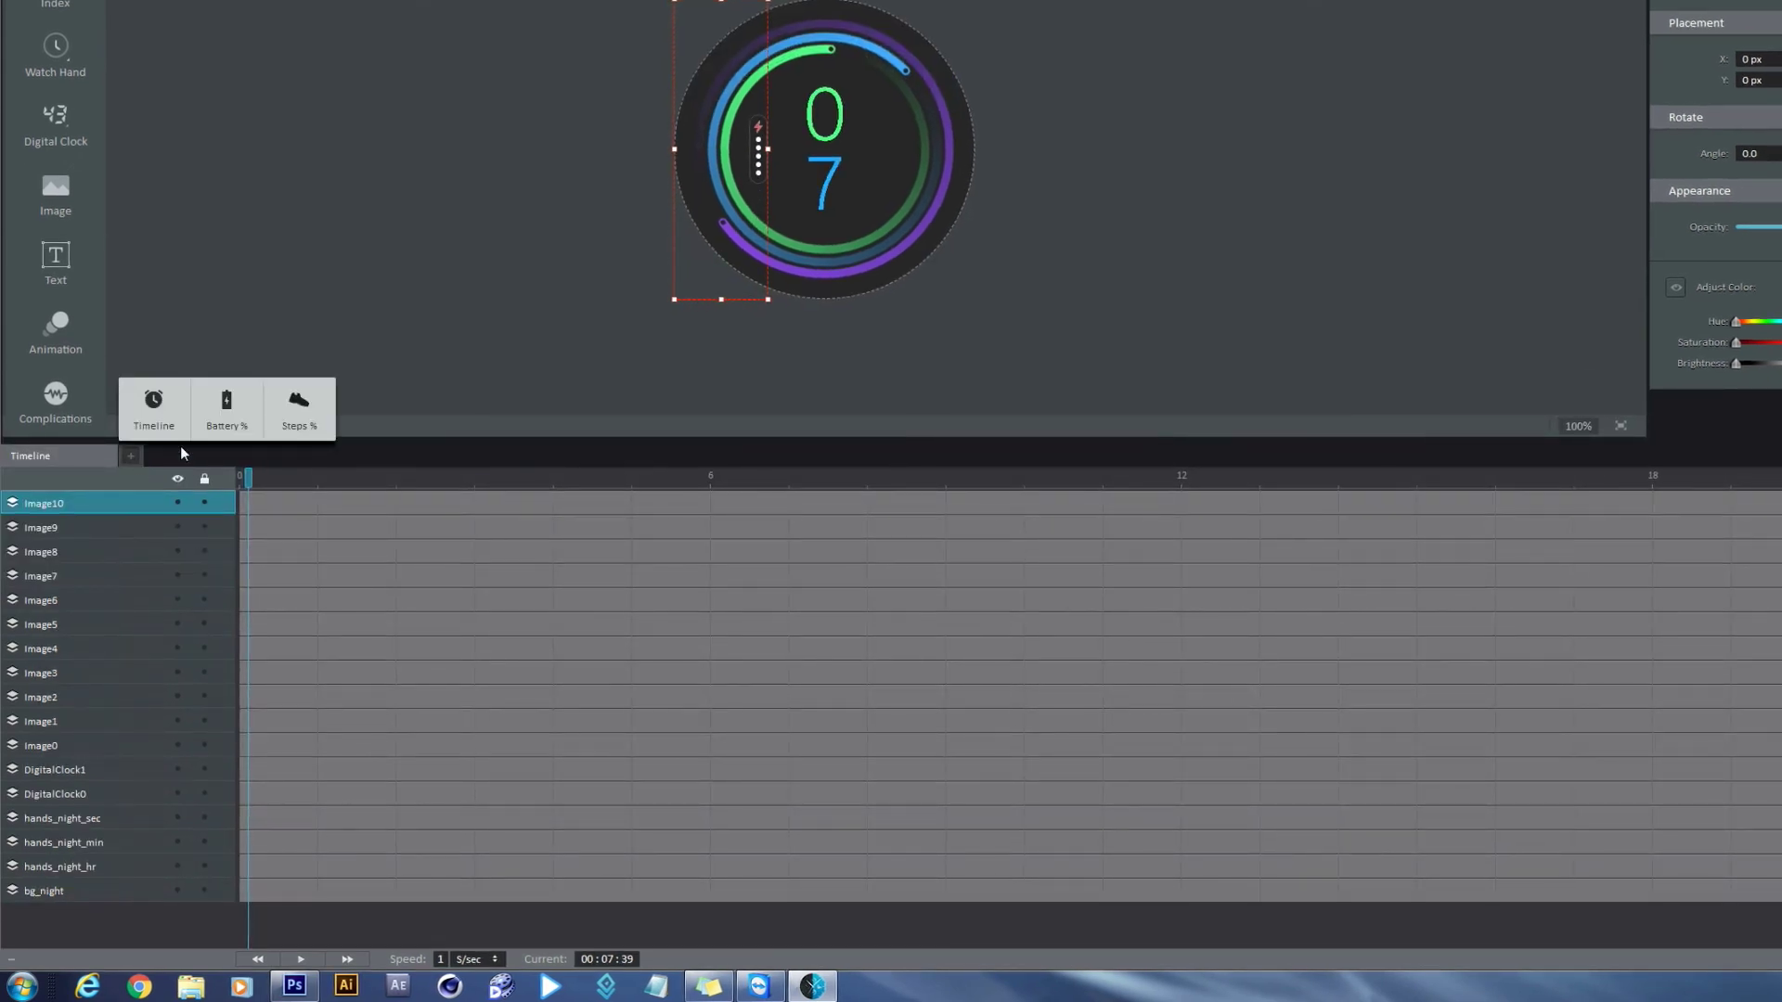
{"action": "left_click", "coordinate": [227, 425]}
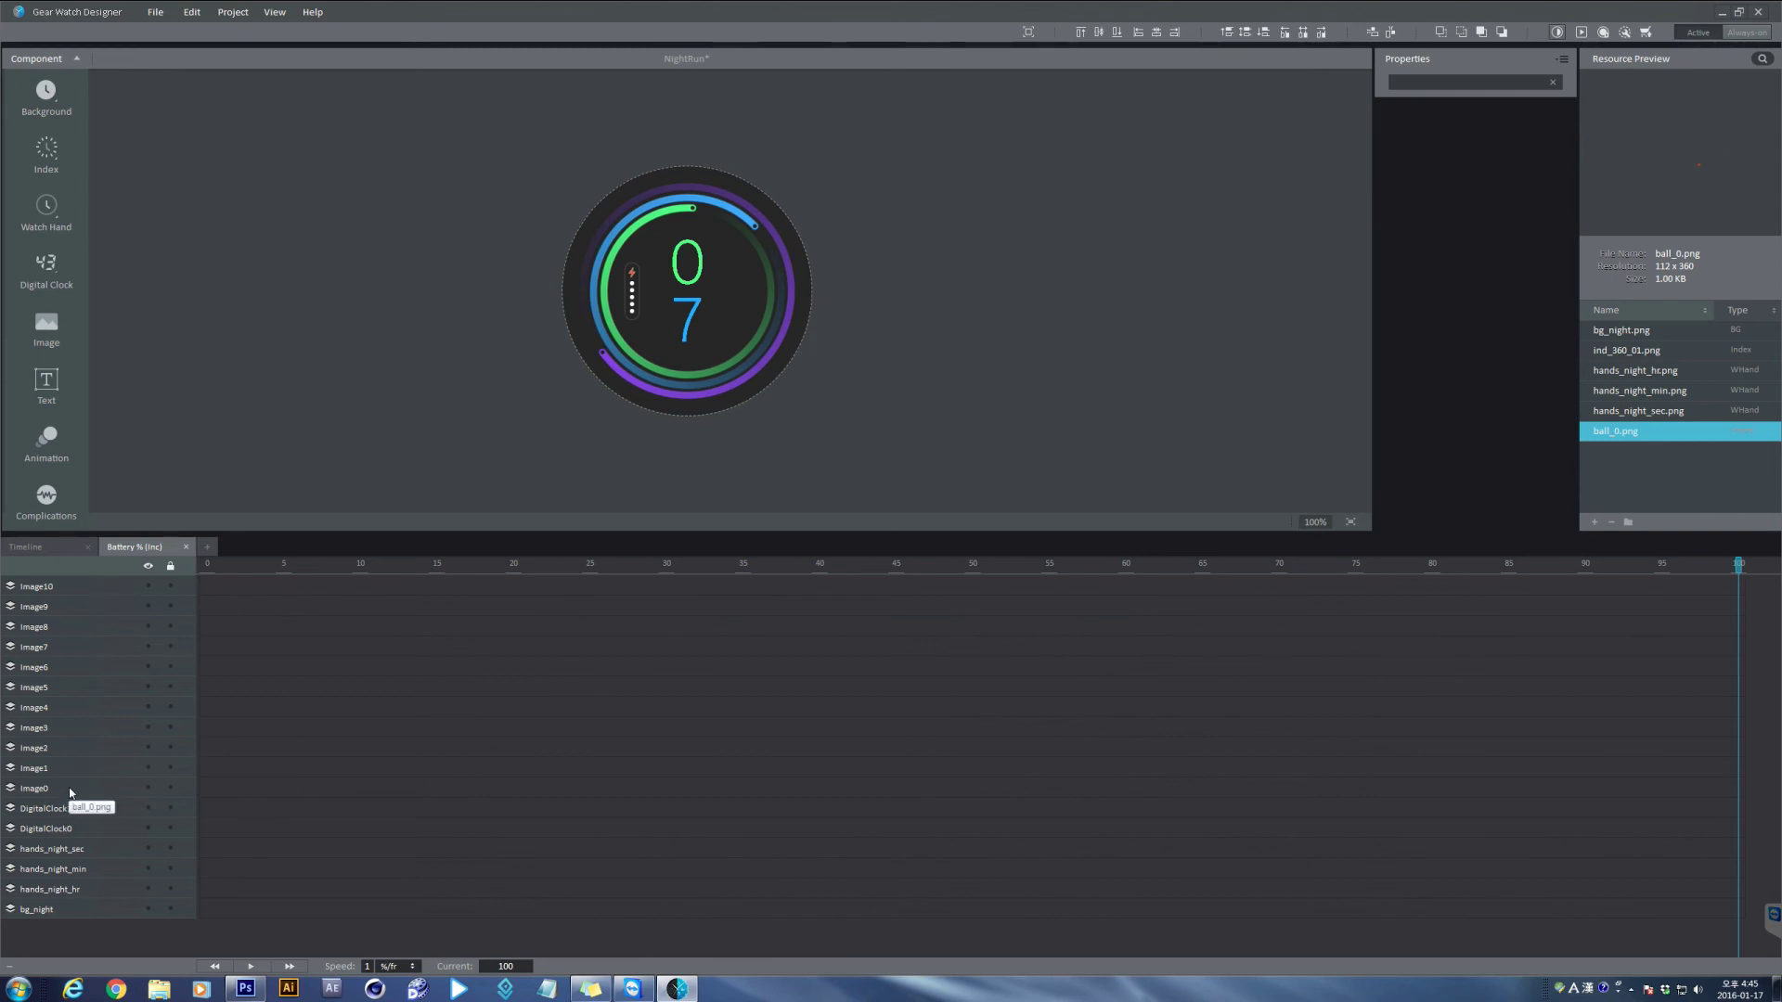
{"action": "left_click", "coordinate": [149, 606]}
{"action": "left_click", "coordinate": [148, 626]}
{"action": "left_click", "coordinate": [148, 647]}
{"action": "left_click", "coordinate": [148, 667]}
{"action": "left_click", "coordinate": [149, 686]}
{"action": "left_click", "coordinate": [148, 707]}
{"action": "left_click", "coordinate": [148, 728]}
{"action": "left_click", "coordinate": [149, 747]}
{"action": "left_click", "coordinate": [150, 767]}
{"action": "left_click", "coordinate": [149, 627]}
{"action": "left_click", "coordinate": [149, 647]}
{"action": "left_click", "coordinate": [150, 667]}
{"action": "left_click", "coordinate": [149, 668]}
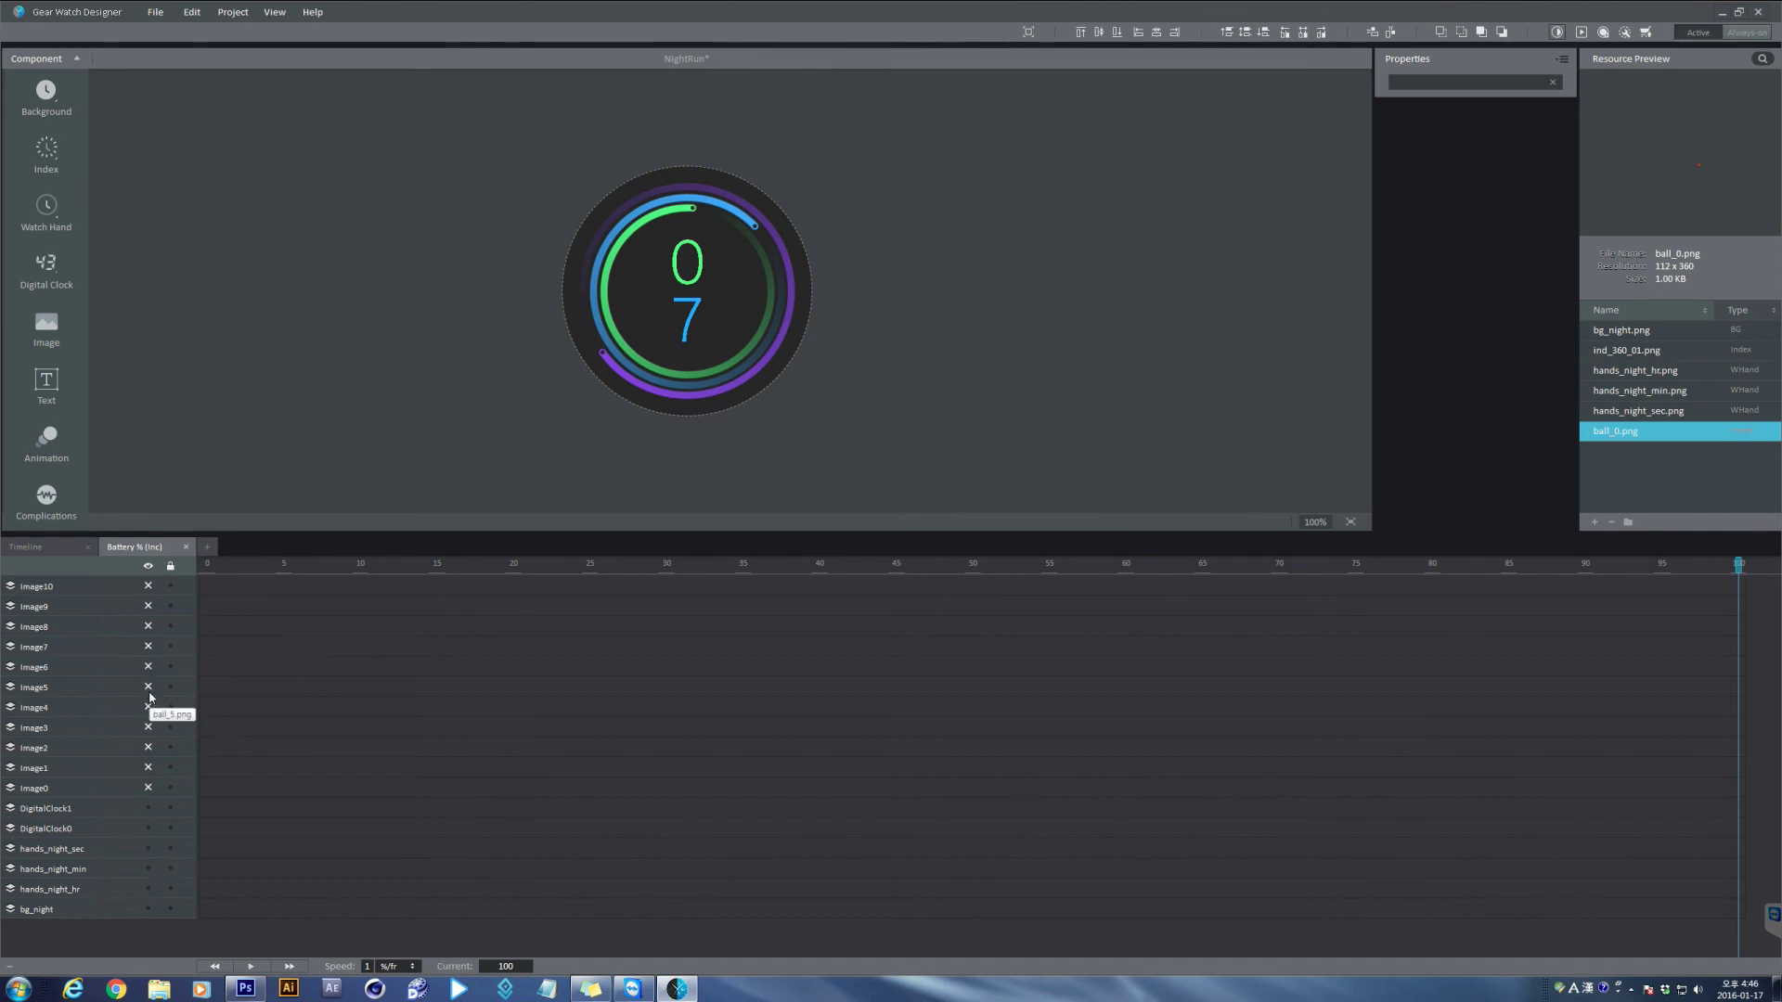
{"action": "left_click", "coordinate": [148, 707]}
{"action": "left_click", "coordinate": [149, 728]}
{"action": "left_click", "coordinate": [149, 747]}
{"action": "left_click", "coordinate": [149, 757]}
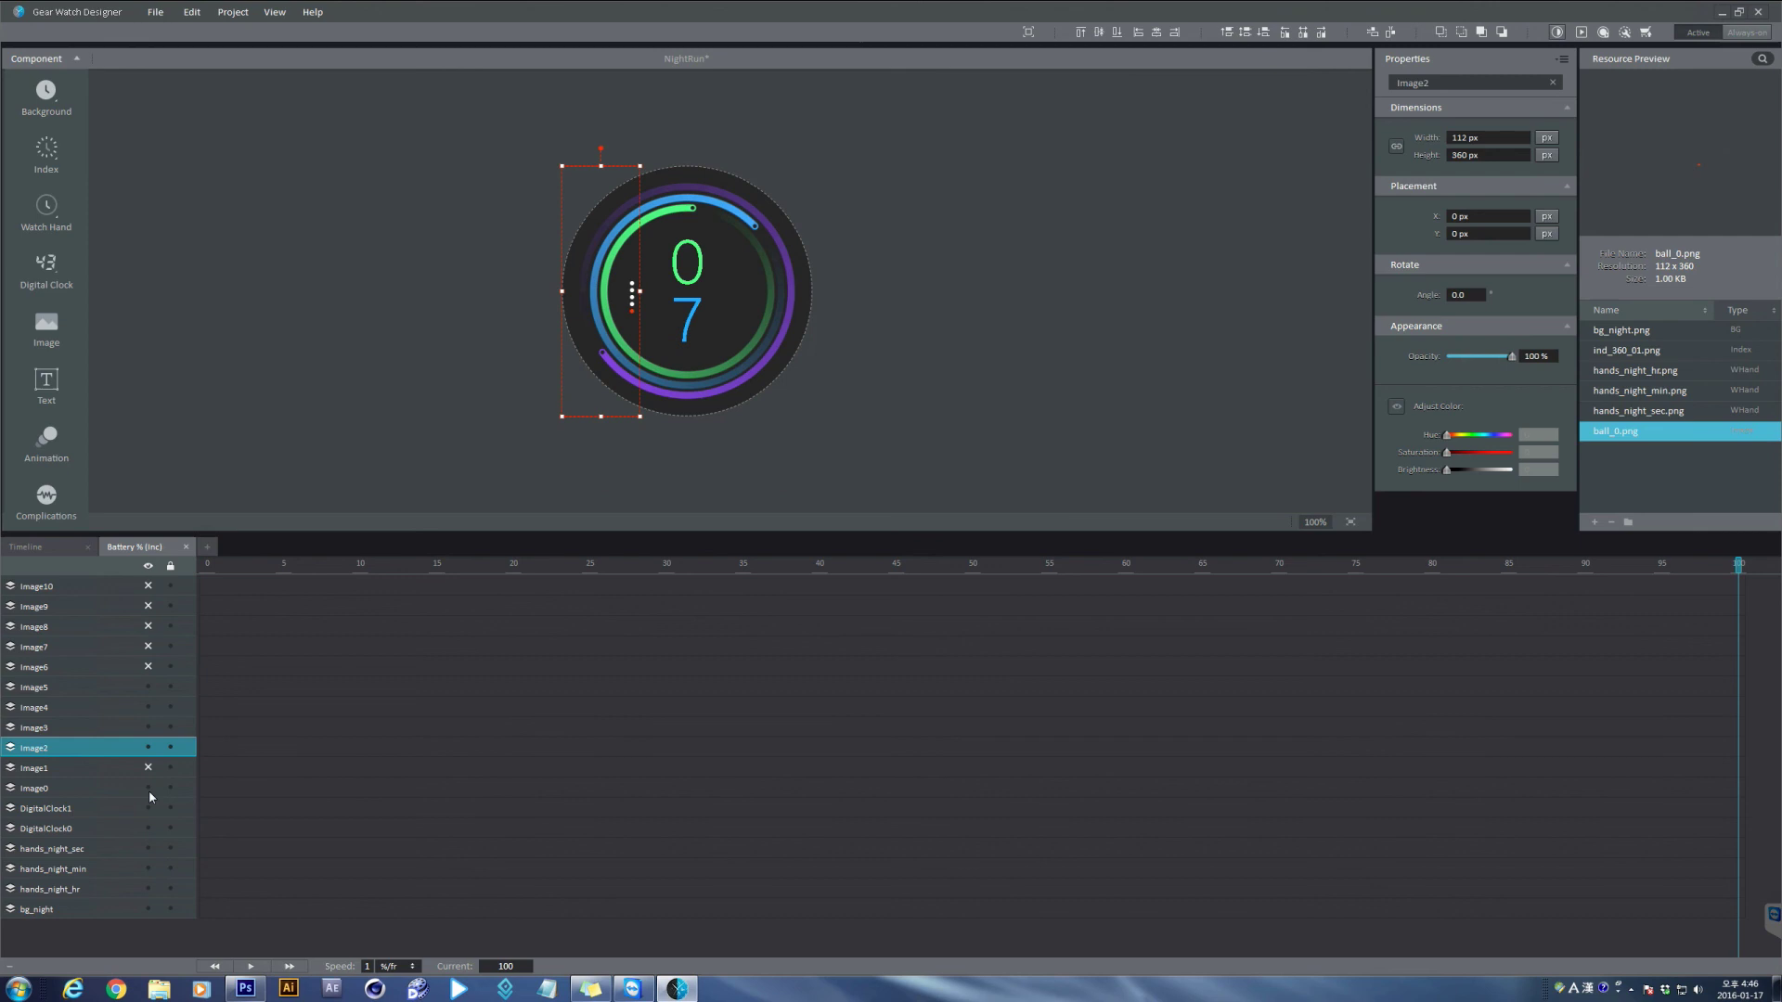
{"action": "left_click", "coordinate": [149, 788]}
{"action": "left_click", "coordinate": [149, 770]}
{"action": "left_click", "coordinate": [149, 667]}
{"action": "left_click", "coordinate": [149, 647]}
{"action": "left_click", "coordinate": [149, 626]}
{"action": "left_click", "coordinate": [148, 606]}
{"action": "left_click", "coordinate": [107, 586]}
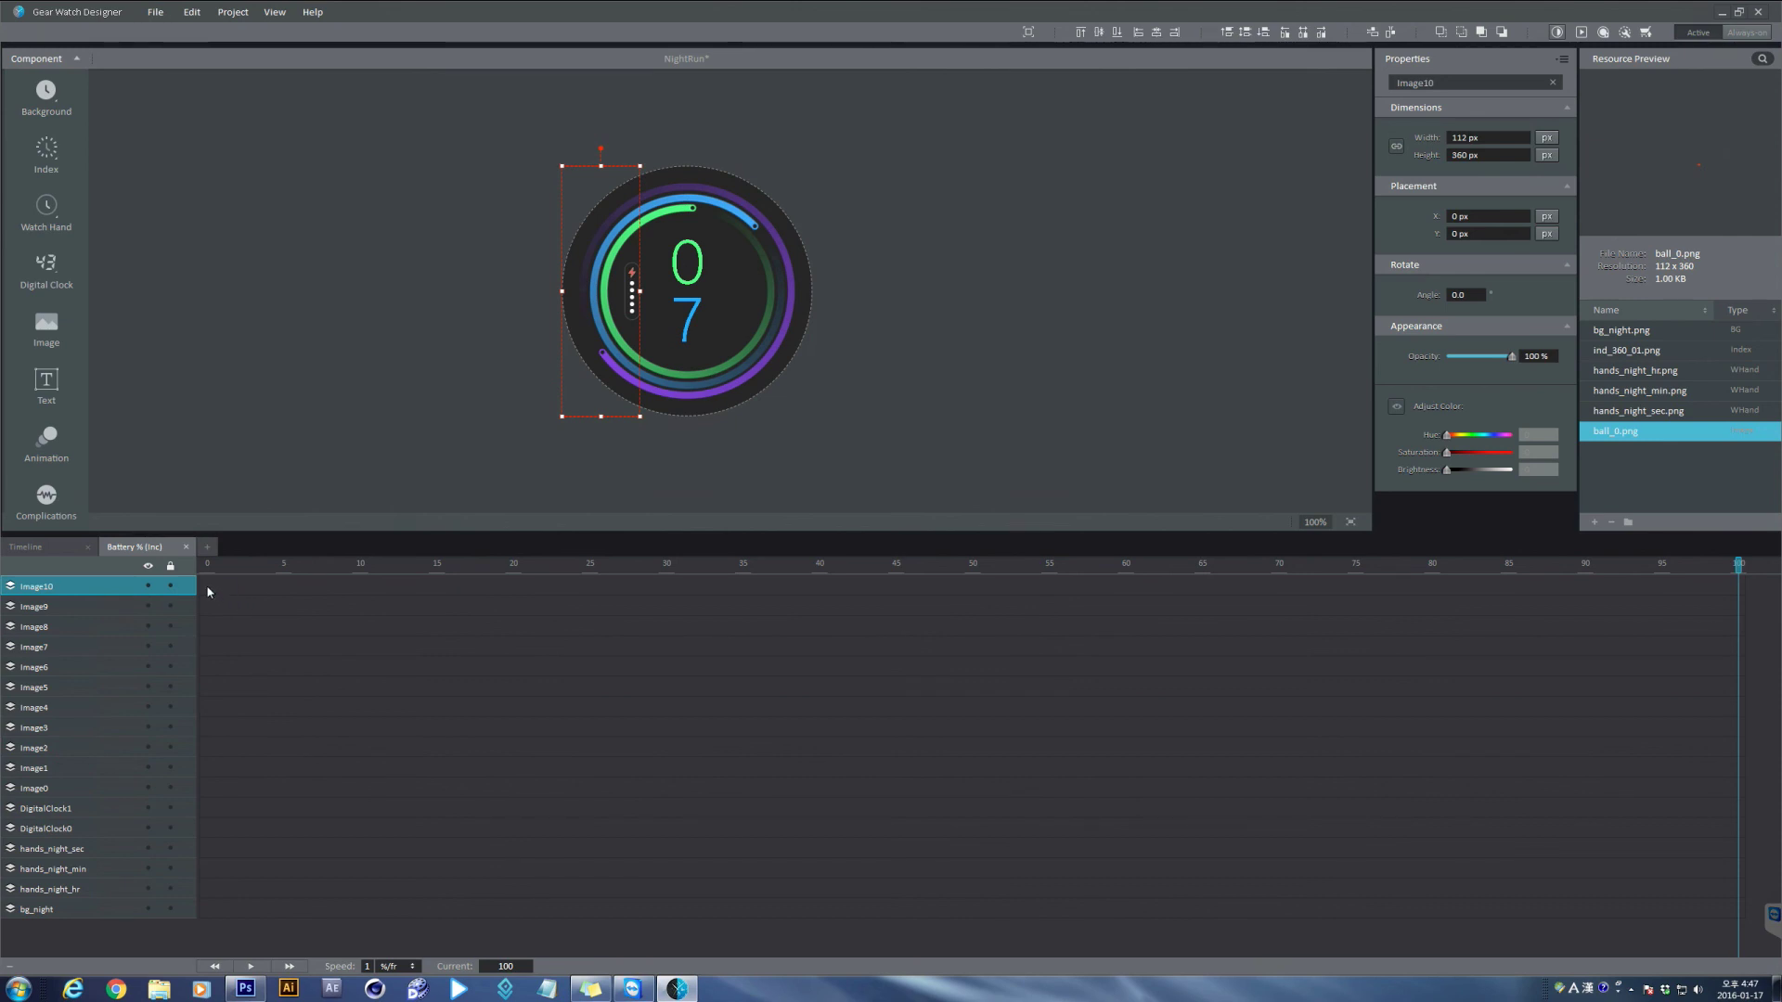
Reorder the layers so Image7 and Image6 sit below Image0.
{"action": "left_click", "coordinate": [76, 666]}
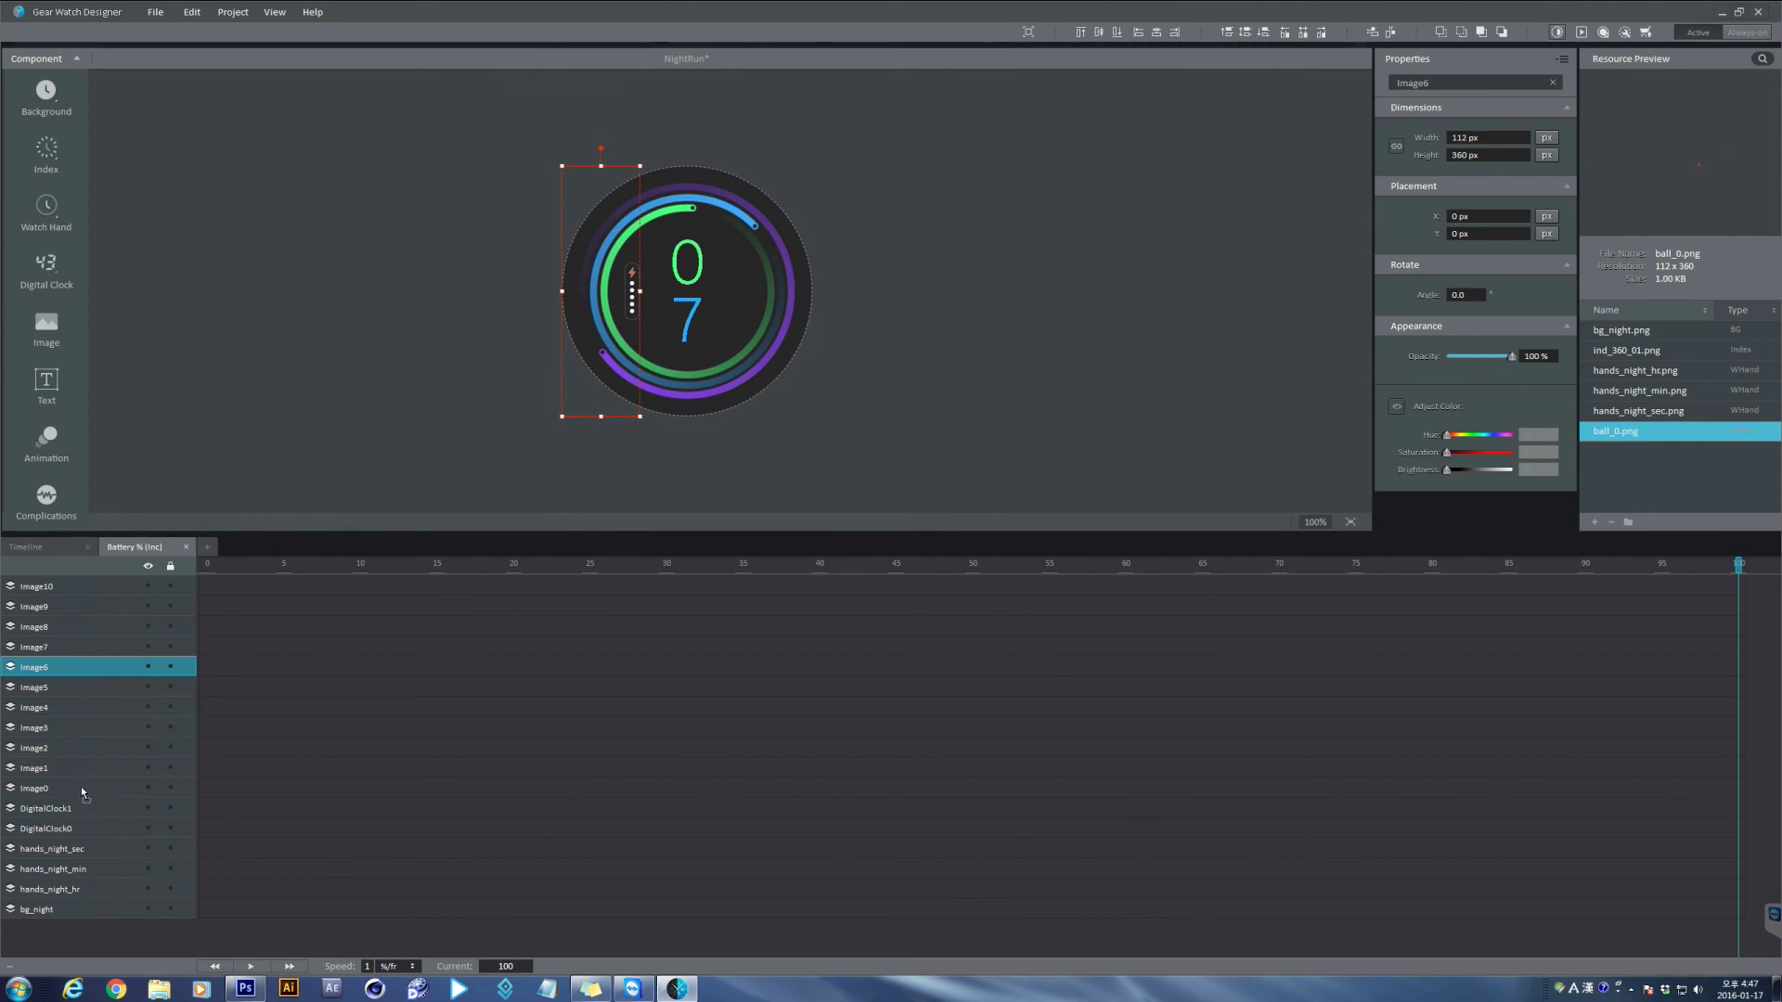
{"action": "left_click_drag", "start_coordinate": [93, 670], "coordinate": [88, 794]}
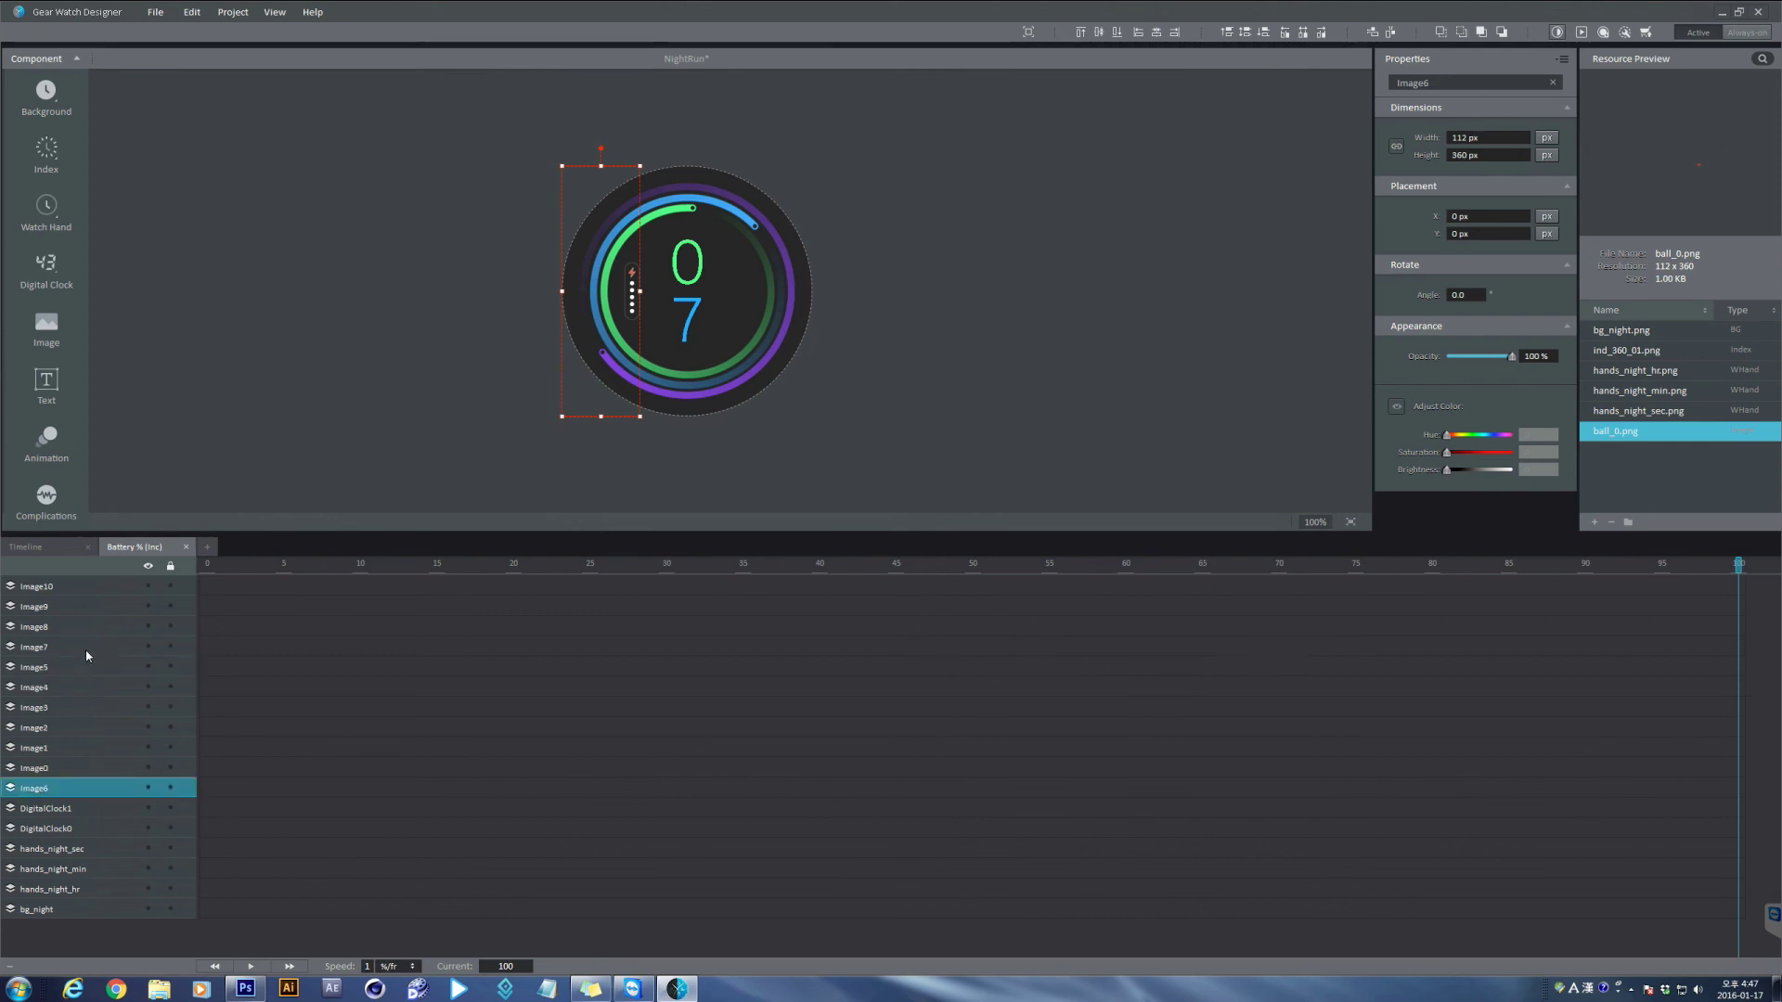
{"action": "left_click", "coordinate": [91, 652]}
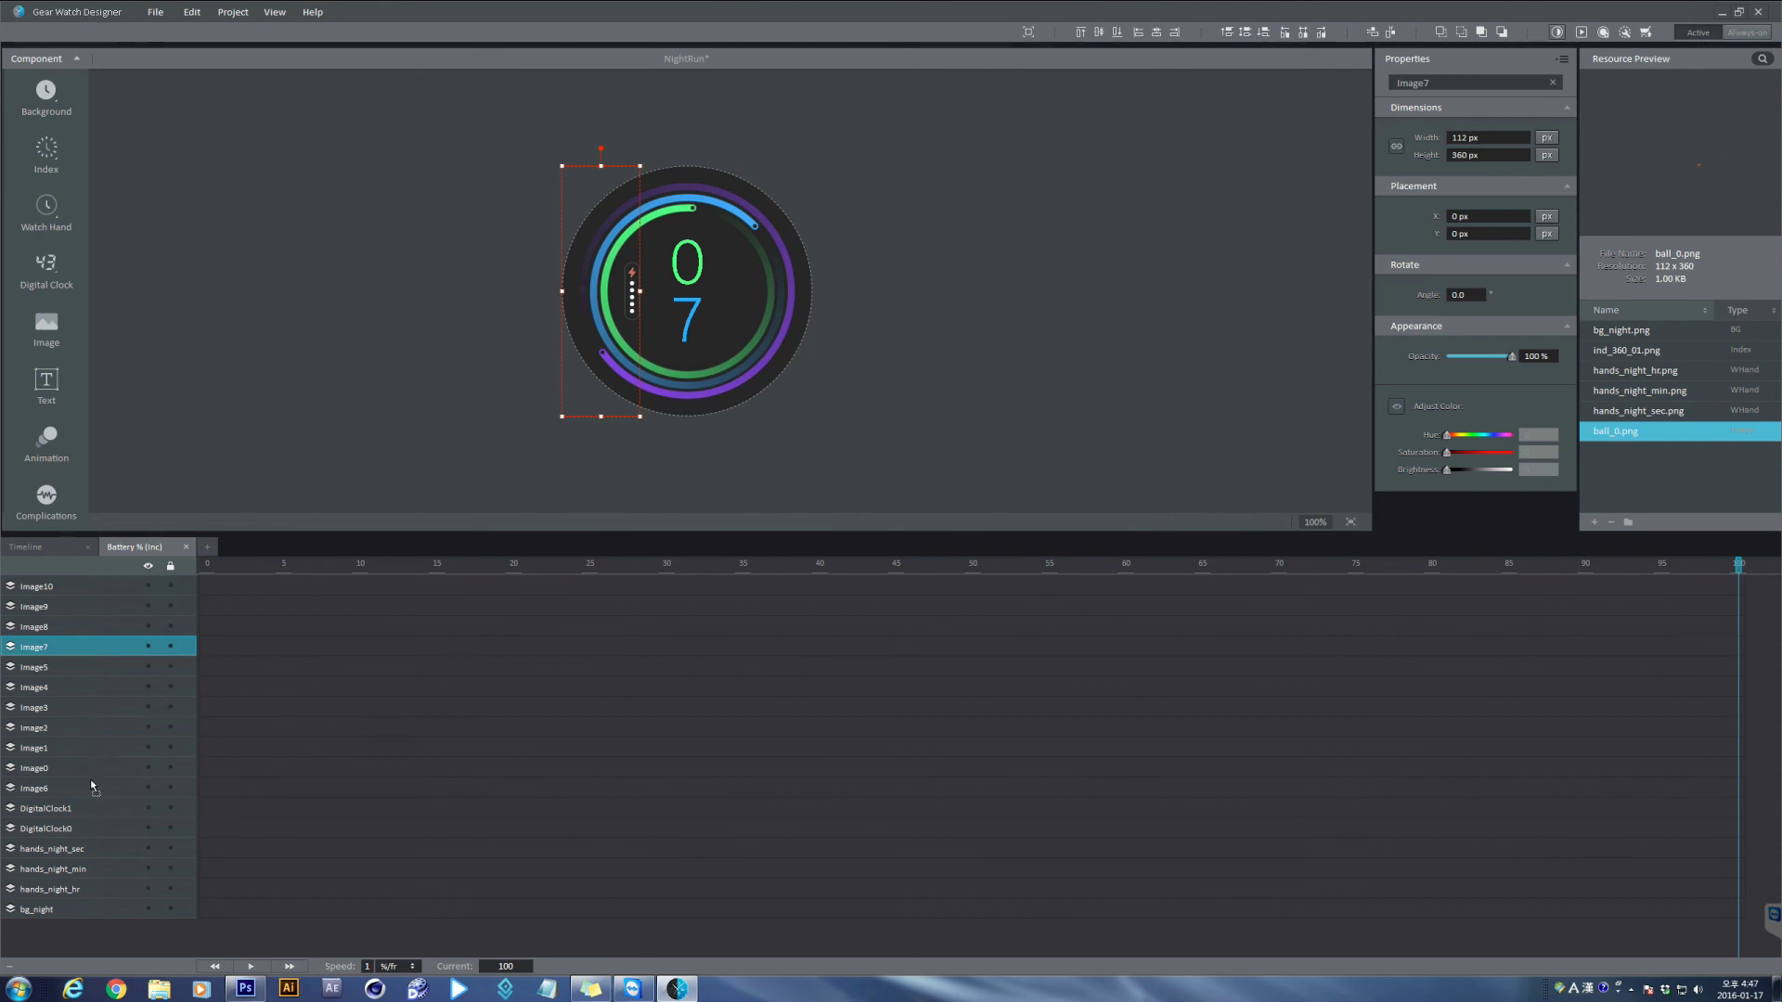
{"action": "left_click_drag", "start_coordinate": [91, 781], "coordinate": [91, 778]}
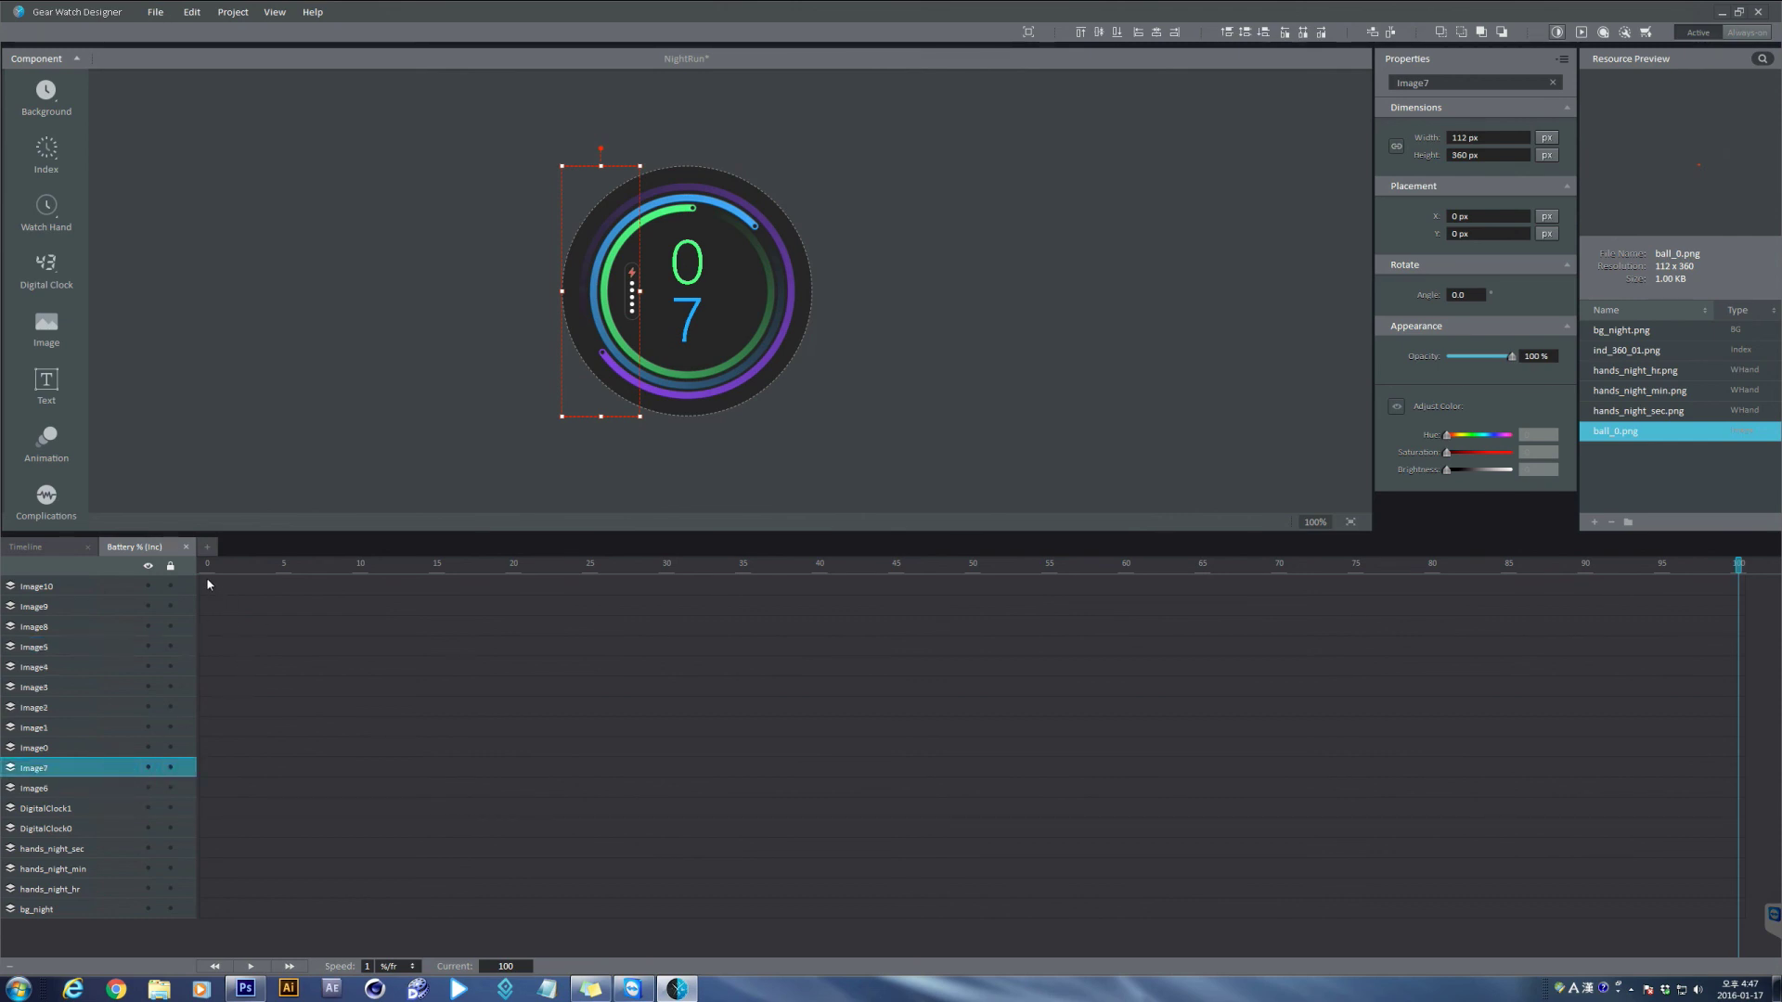
Activate all image layers across the 0–100 Battery % range, confirming the frame-clearing prompt.
{"action": "left_click", "coordinate": [584, 699]}
{"action": "left_click_drag", "start_coordinate": [202, 577], "coordinate": [1778, 797]}
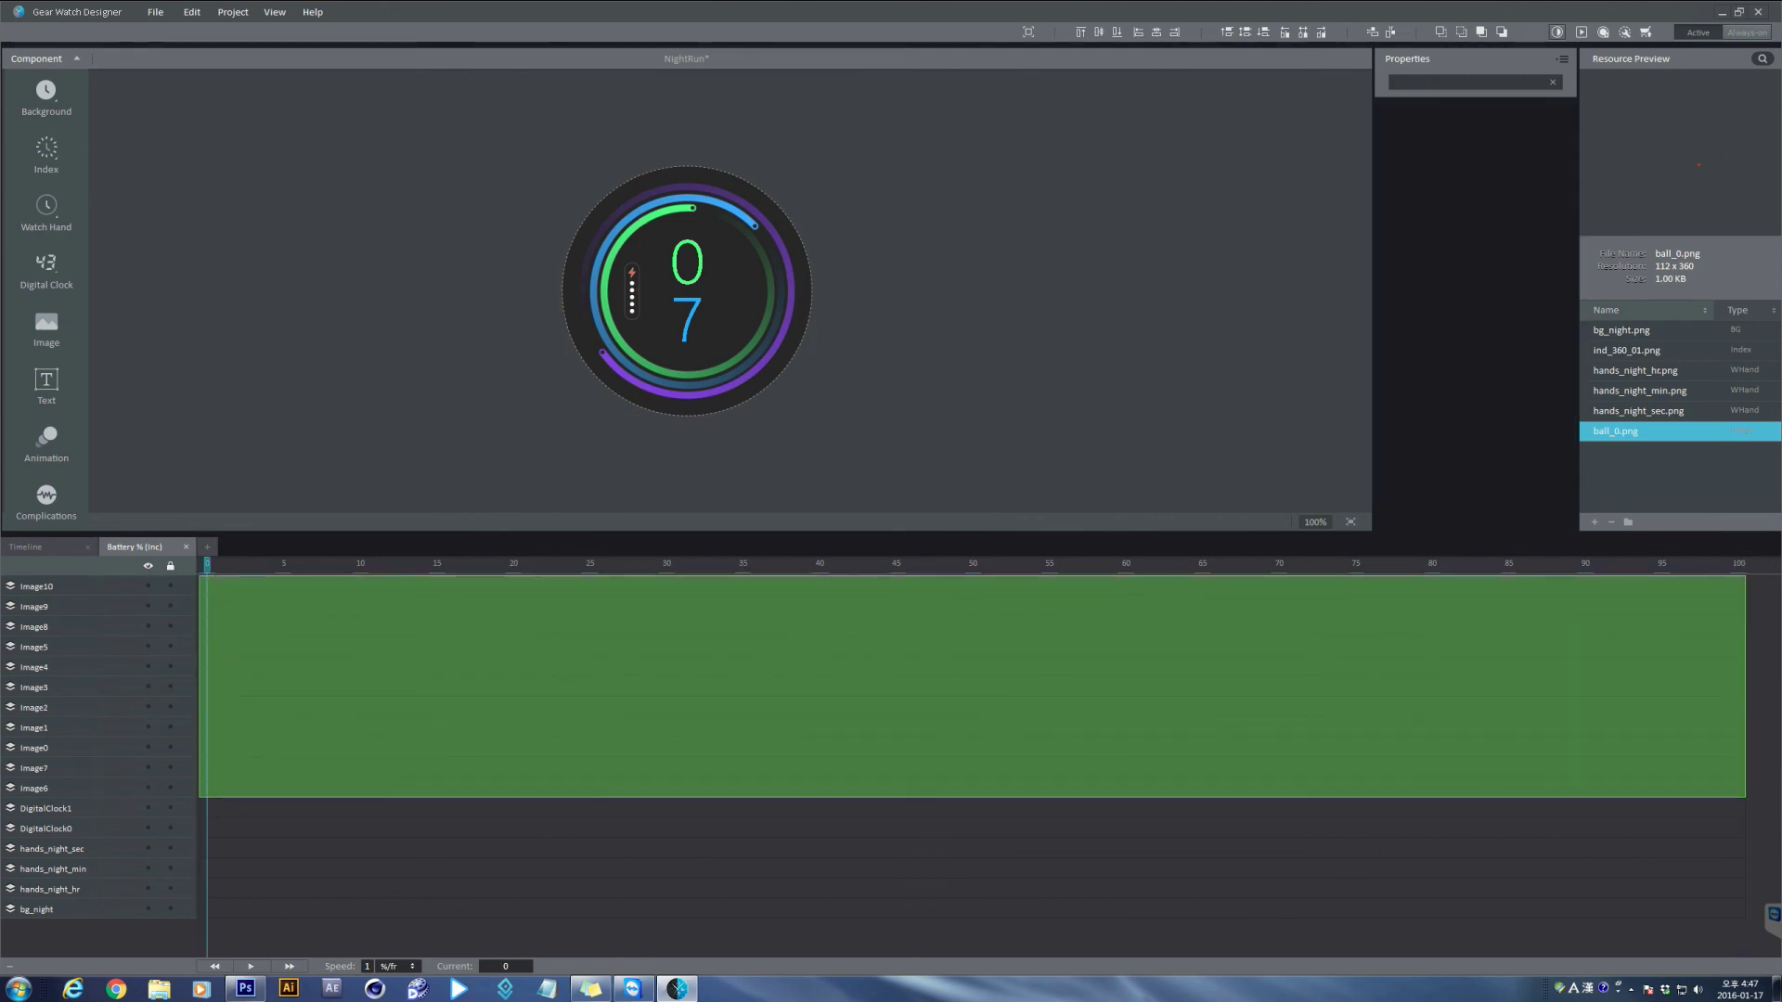
{"action": "right_click", "coordinate": [1566, 663]}
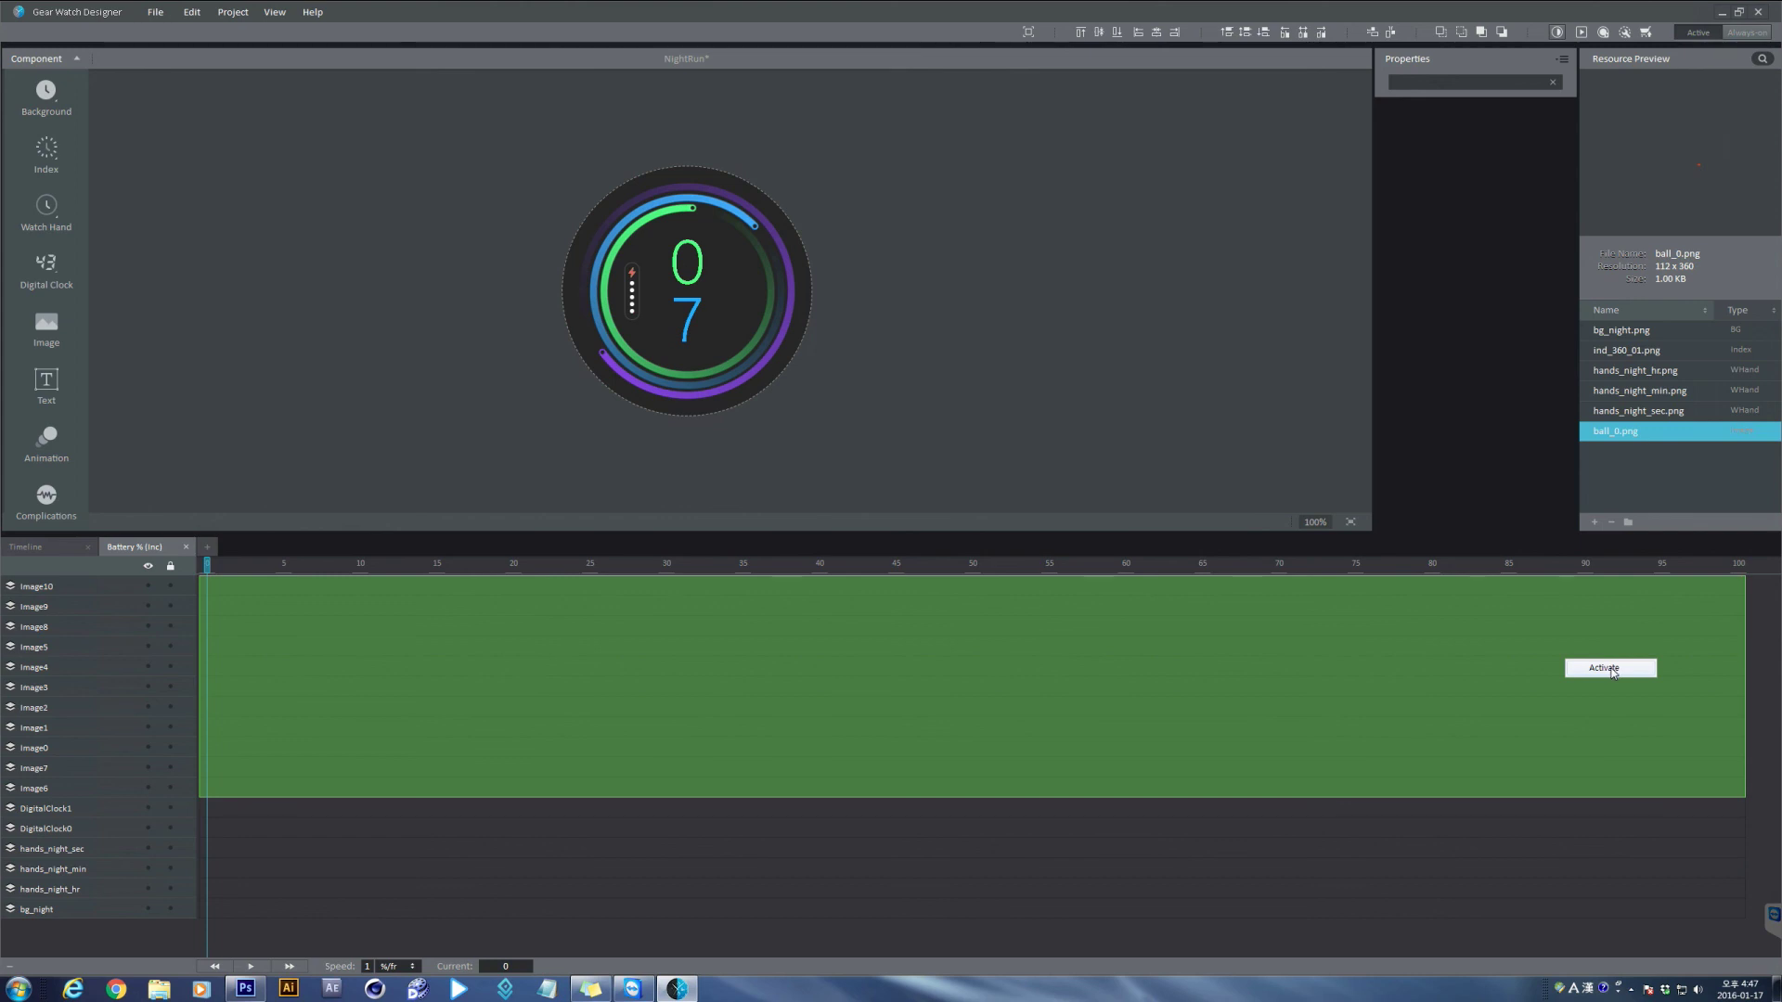
{"action": "left_click", "coordinate": [1605, 668]}
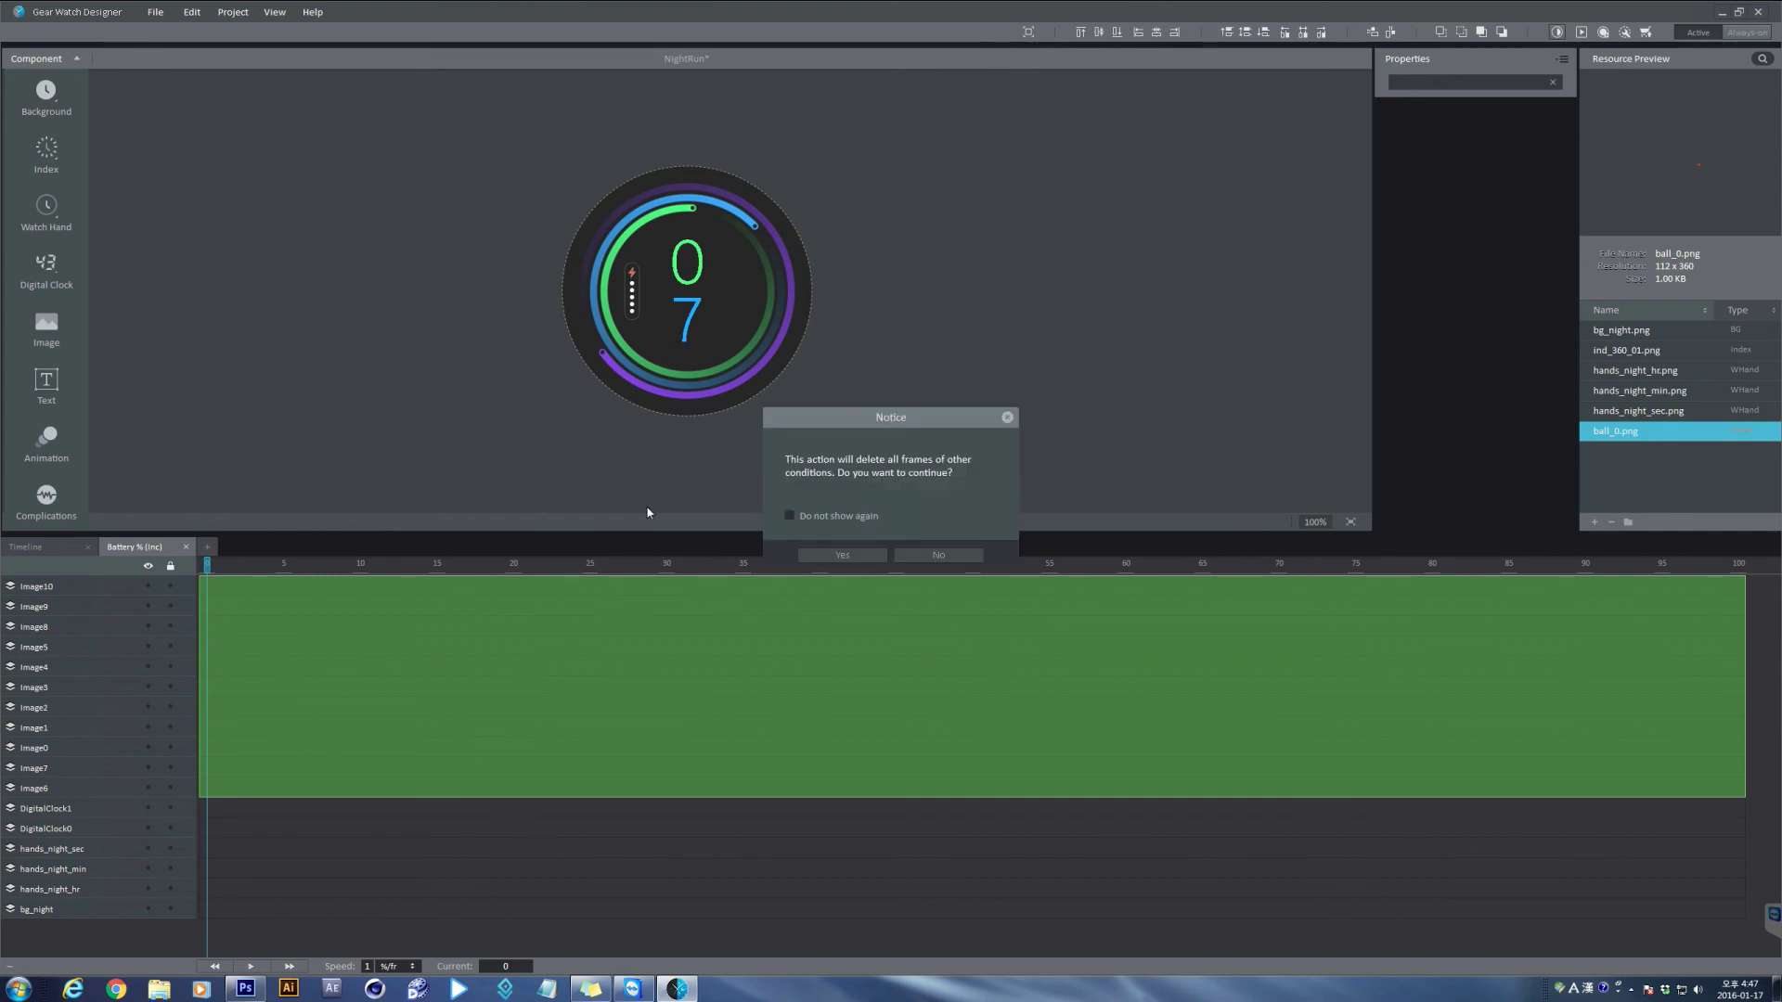
{"action": "left_click", "coordinate": [851, 556]}
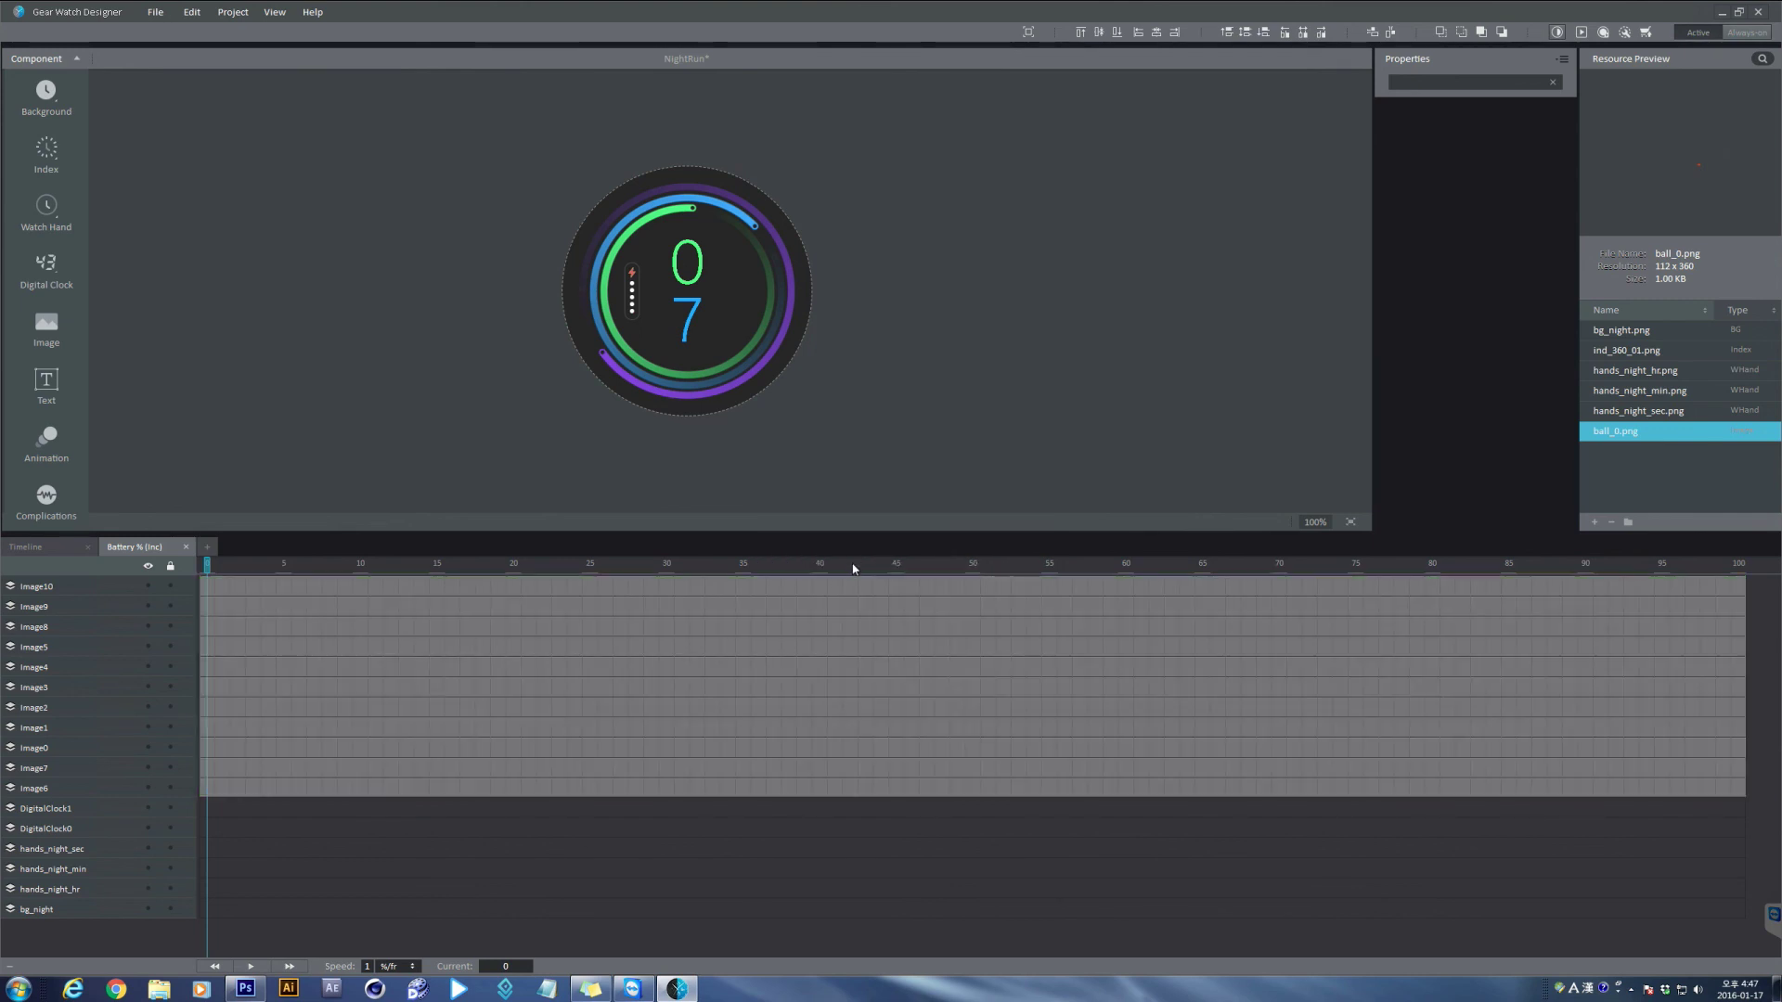
Hide every image layer except Image7 and Image6 across the full 0–100 Battery % range.
{"action": "left_click", "coordinate": [682, 729]}
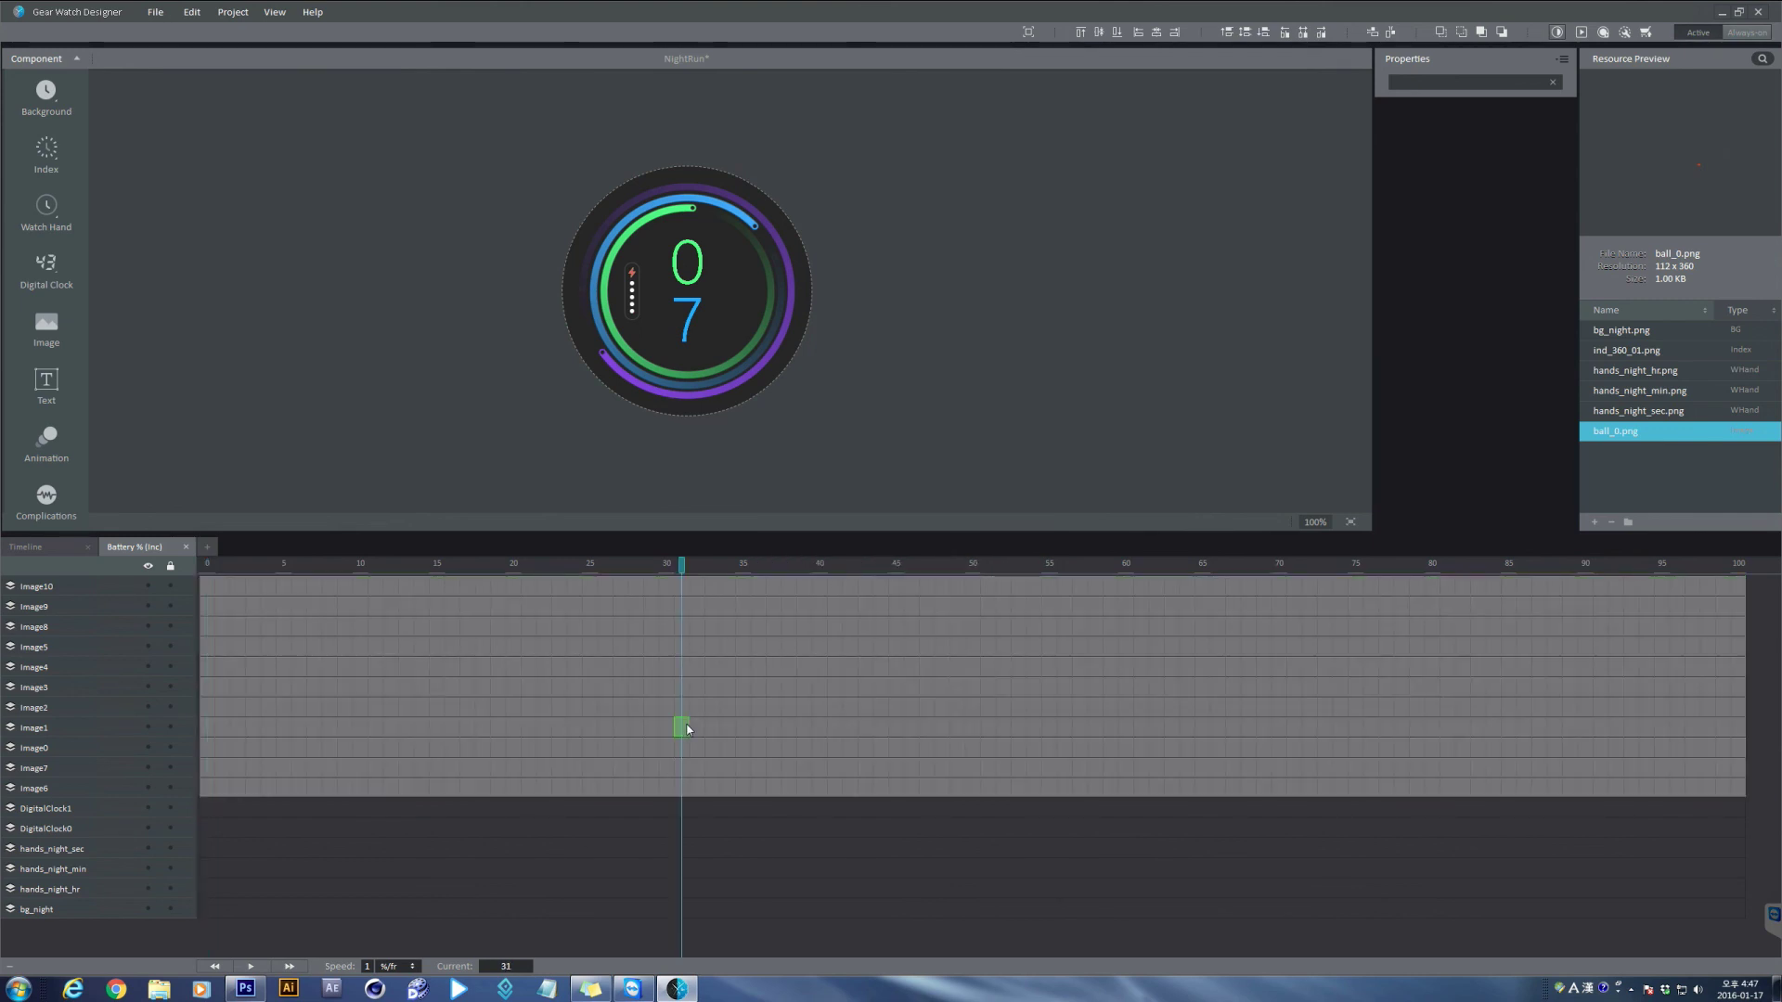
{"action": "right_click", "coordinate": [688, 730]}
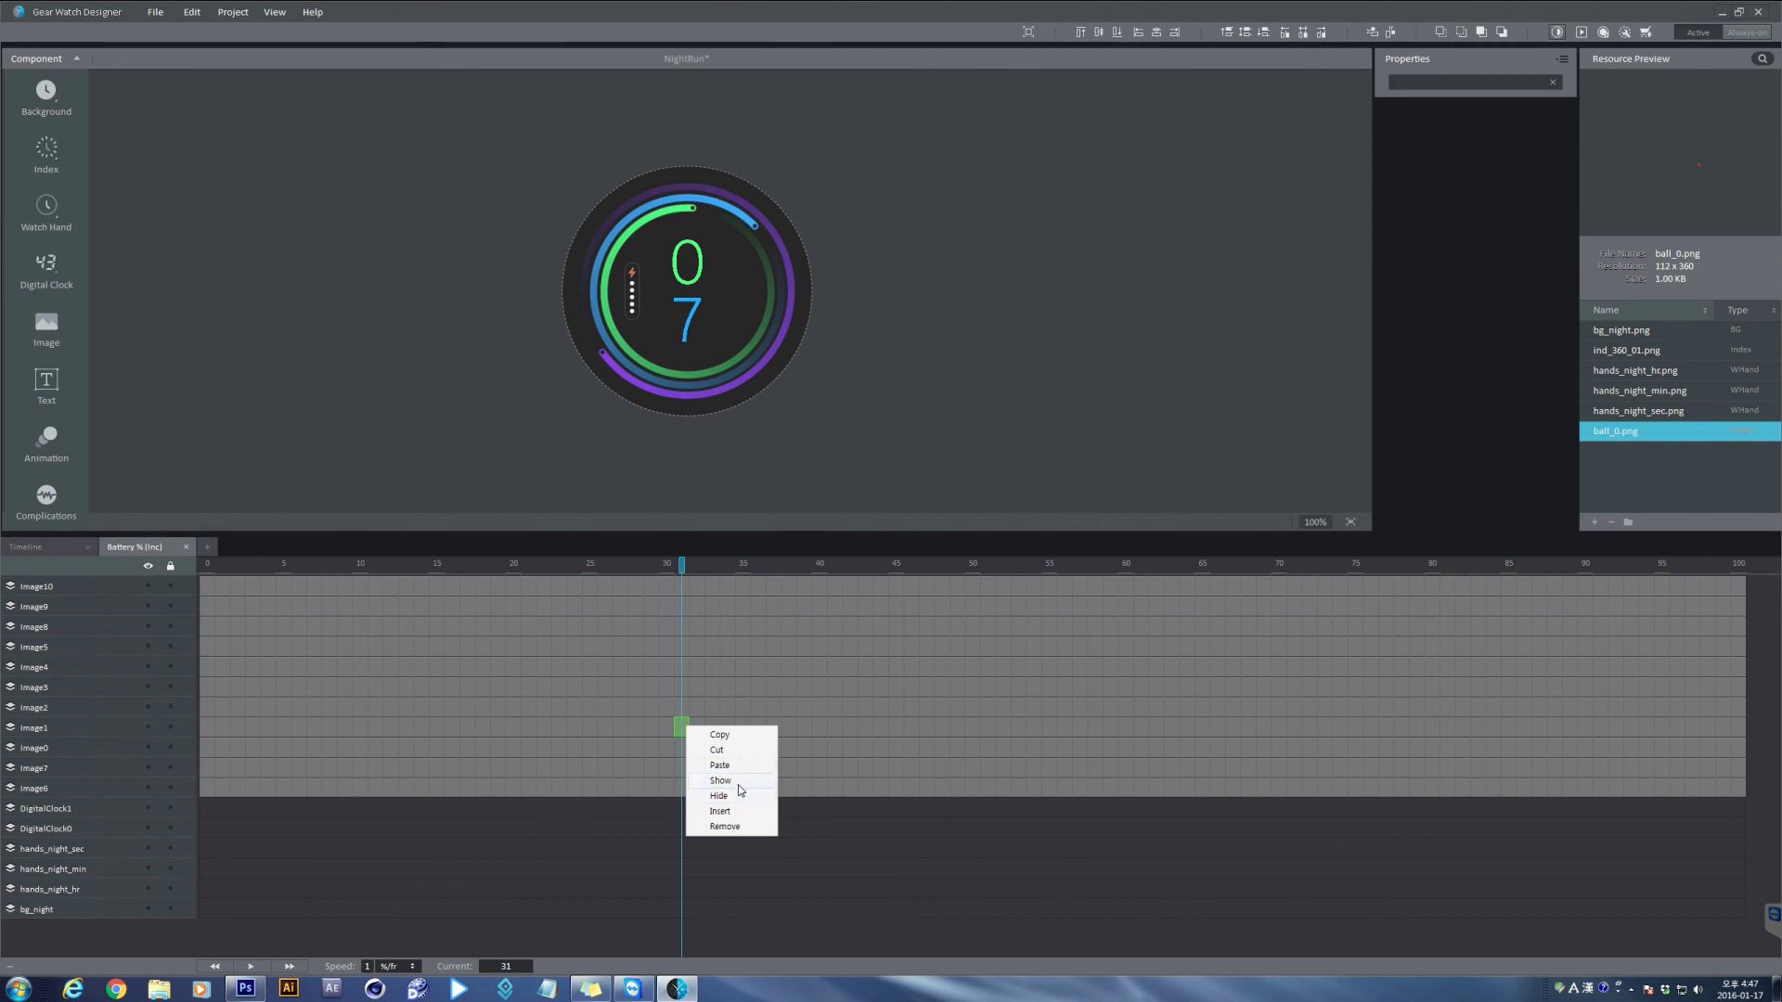
{"action": "left_click", "coordinate": [877, 745]}
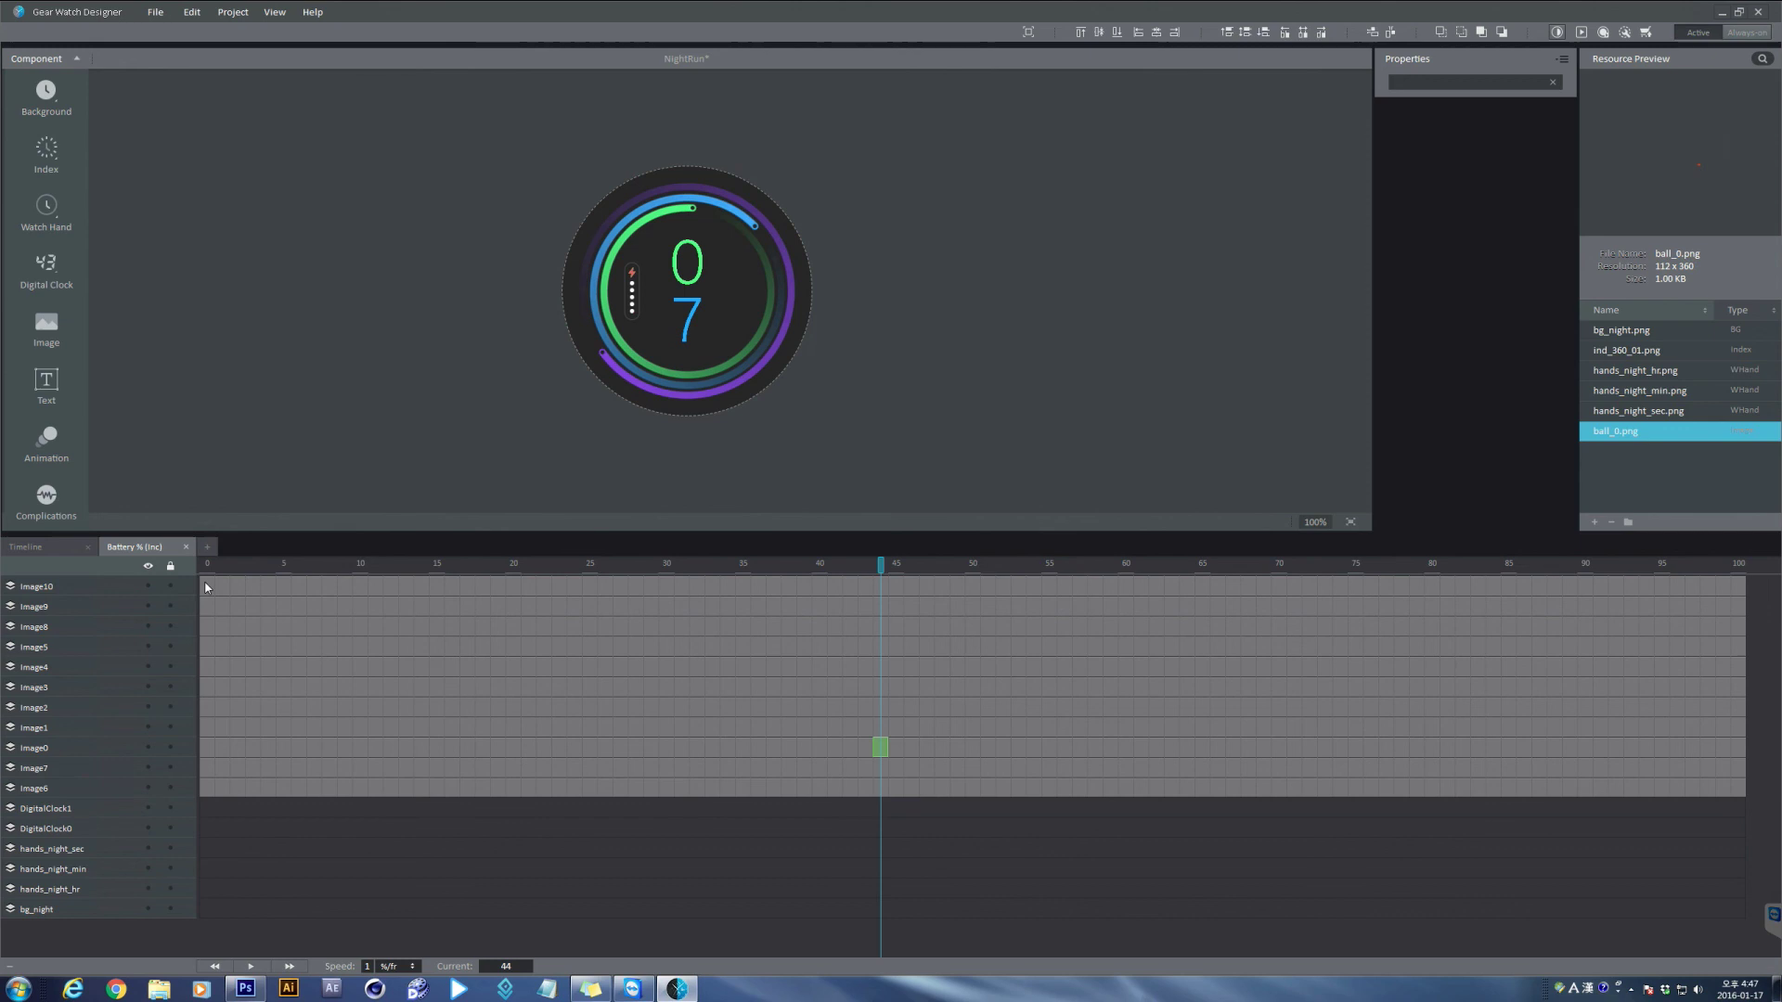
{"action": "left_click_drag", "start_coordinate": [343, 618], "coordinate": [1745, 758]}
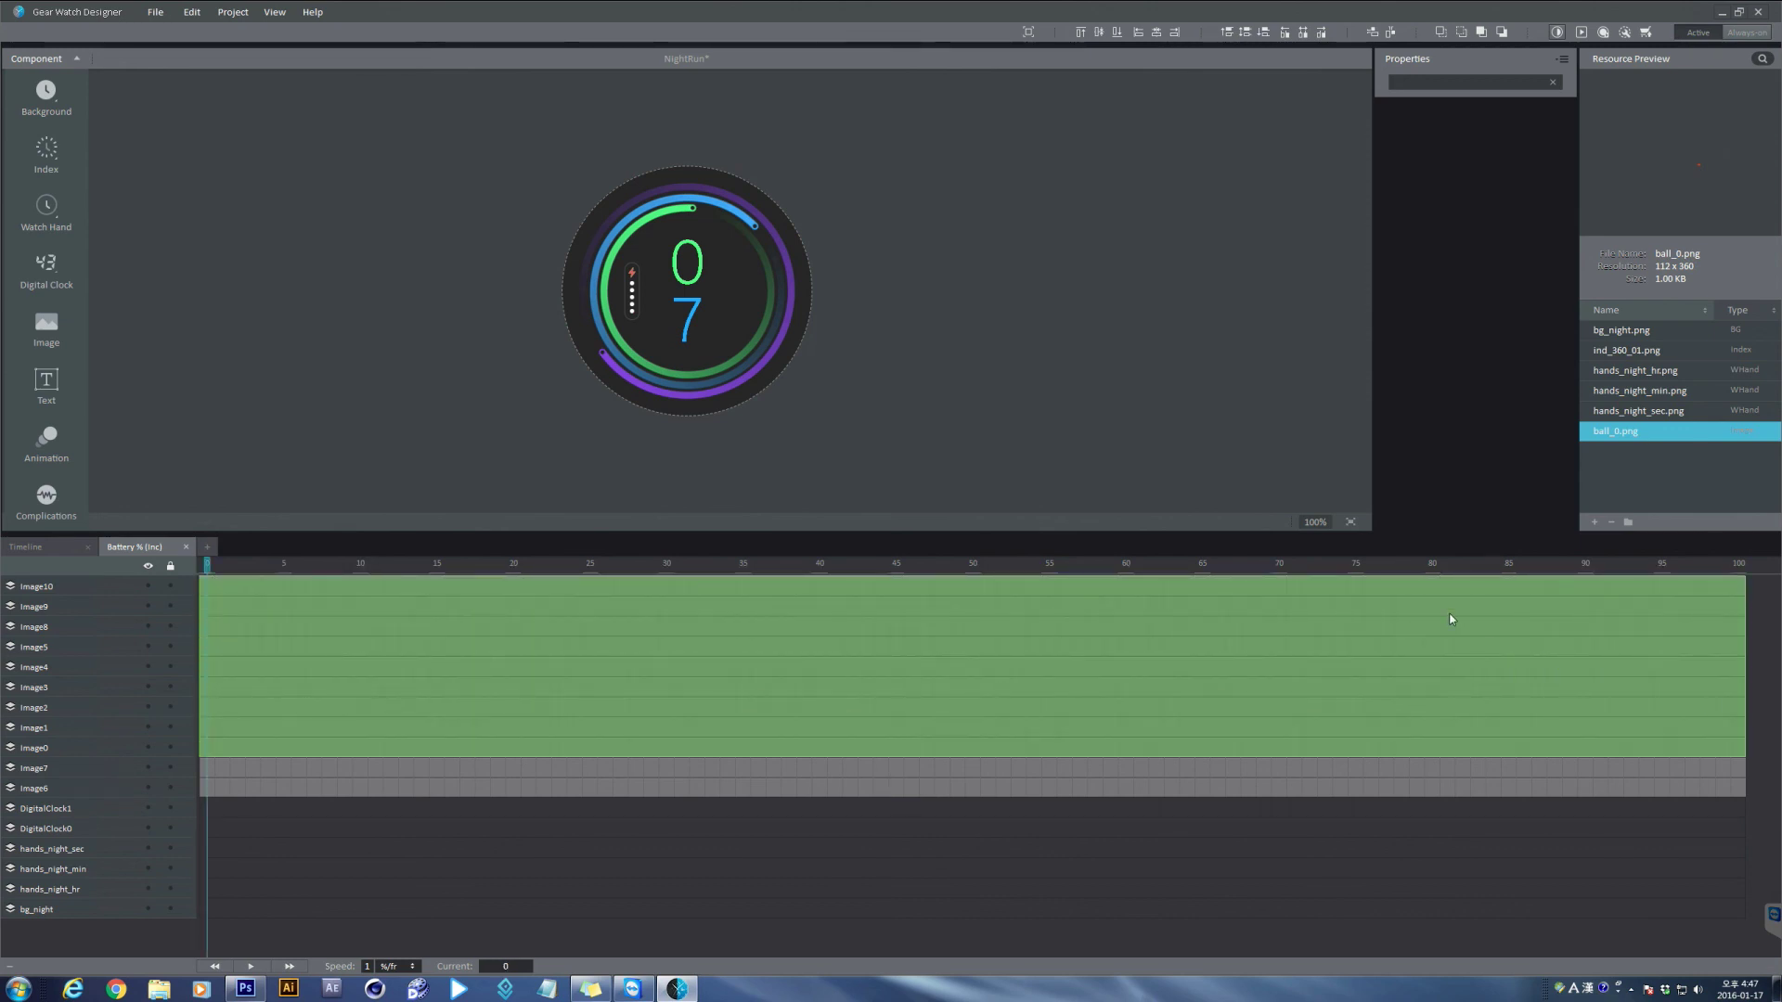
{"action": "right_click", "coordinate": [1368, 640]}
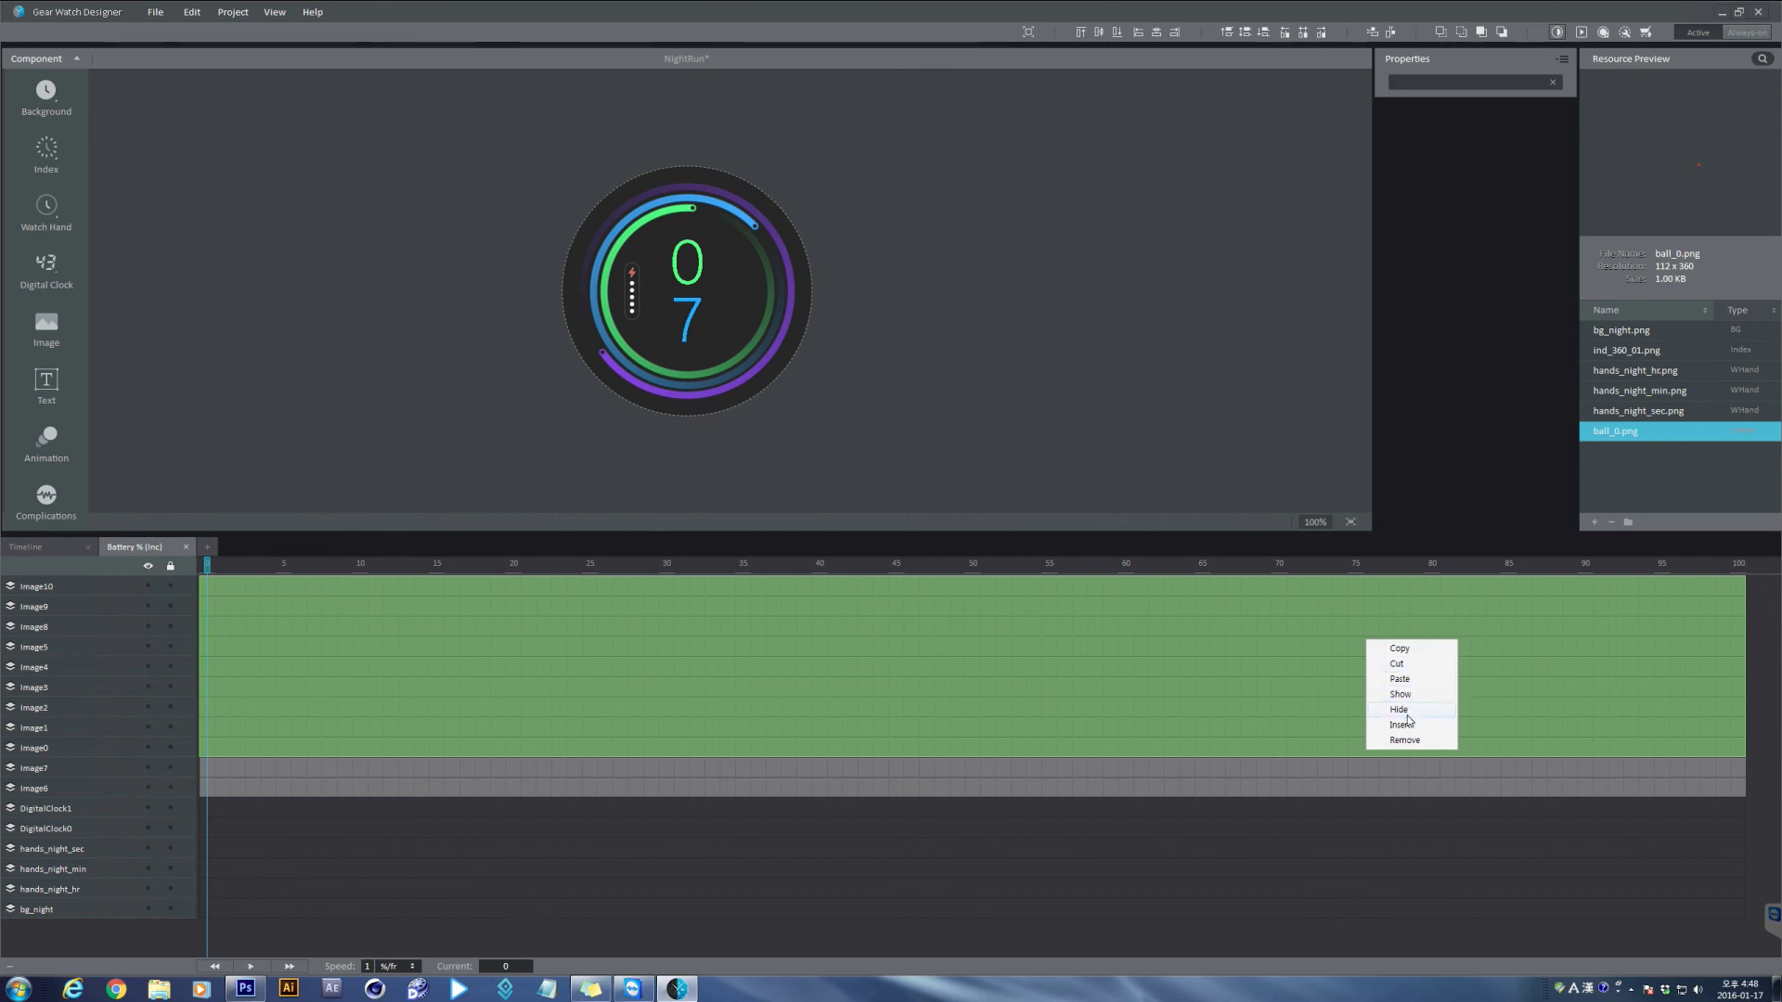
{"action": "left_click", "coordinate": [1407, 711]}
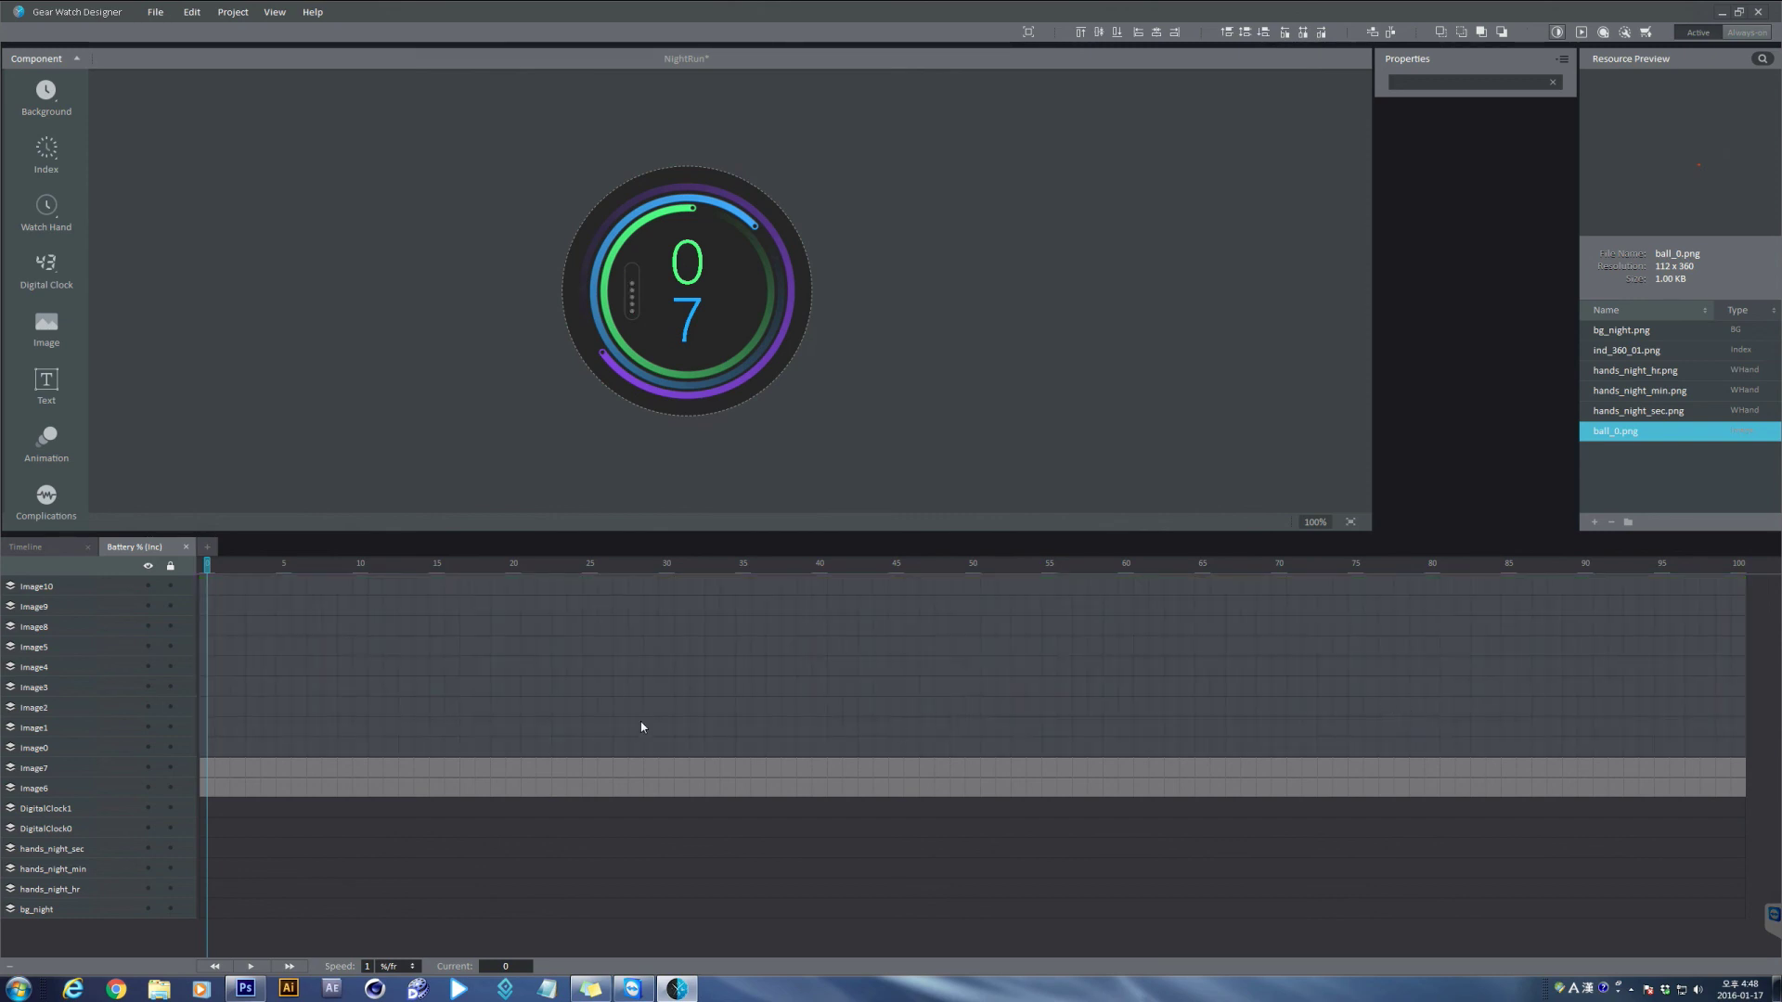
Show Image0 for battery 0–20% and Image2 from 20% onward.
{"action": "left_click", "coordinate": [100, 748]}
{"action": "left_click_drag", "start_coordinate": [224, 751], "coordinate": [522, 757]}
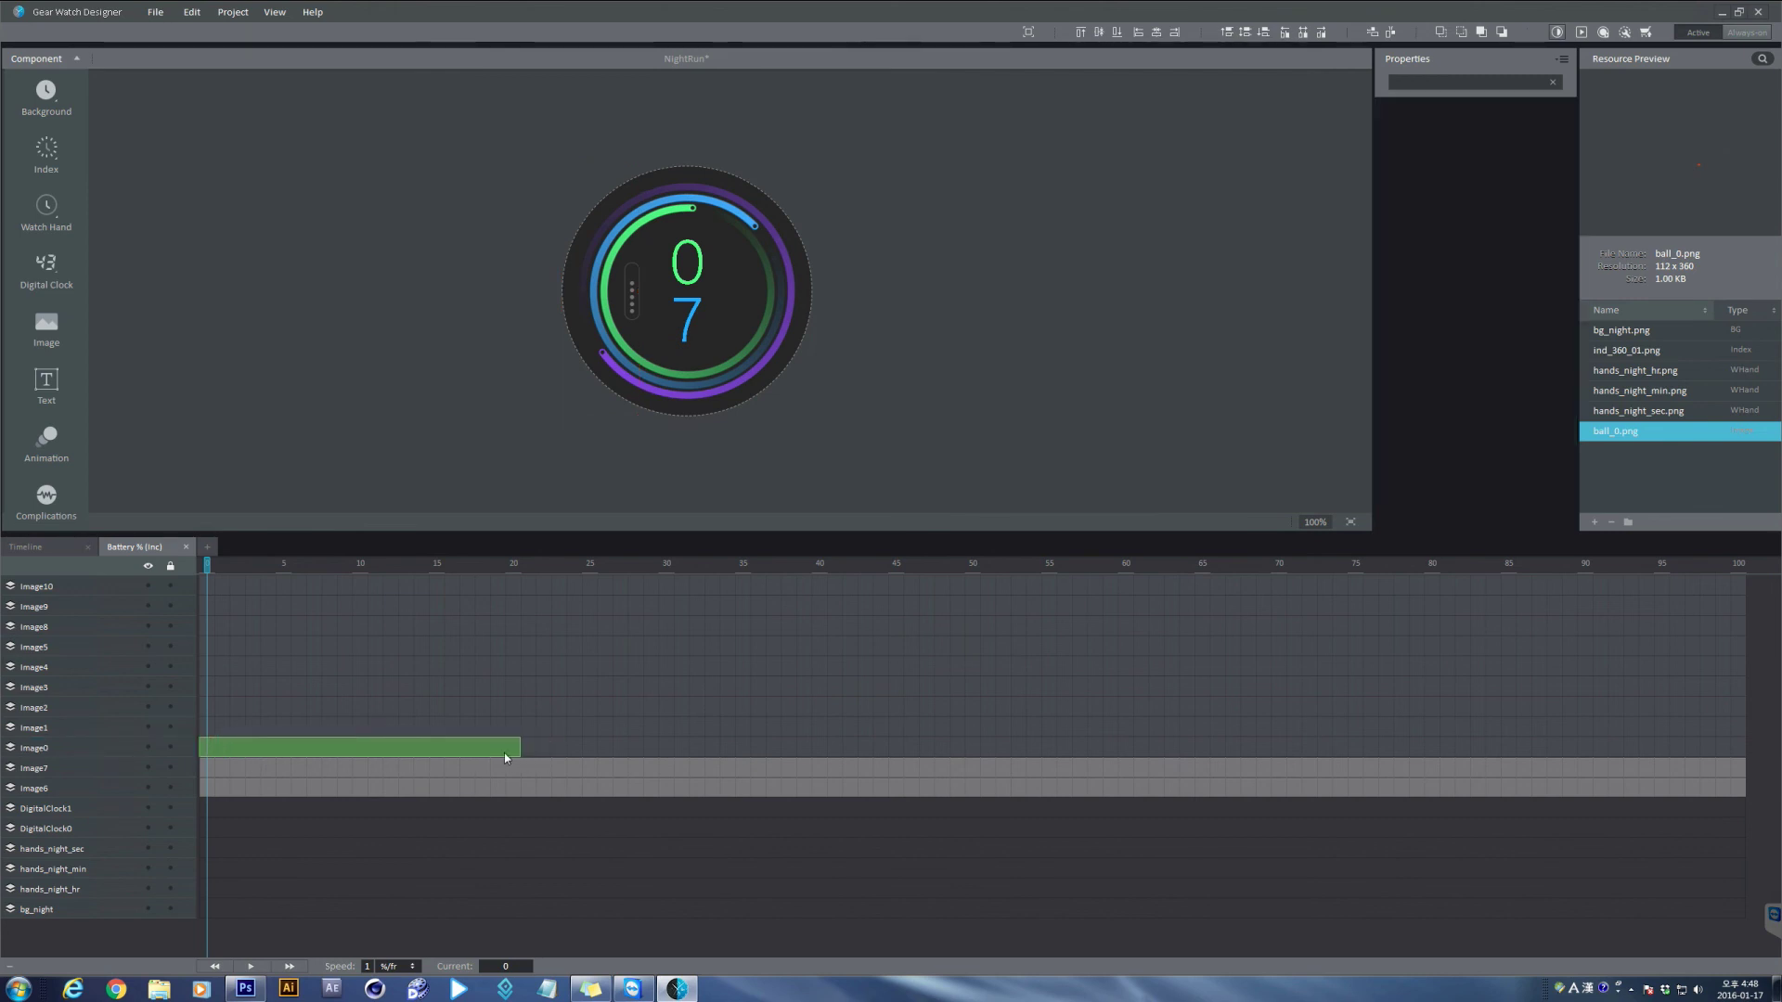
{"action": "right_click", "coordinate": [504, 753]}
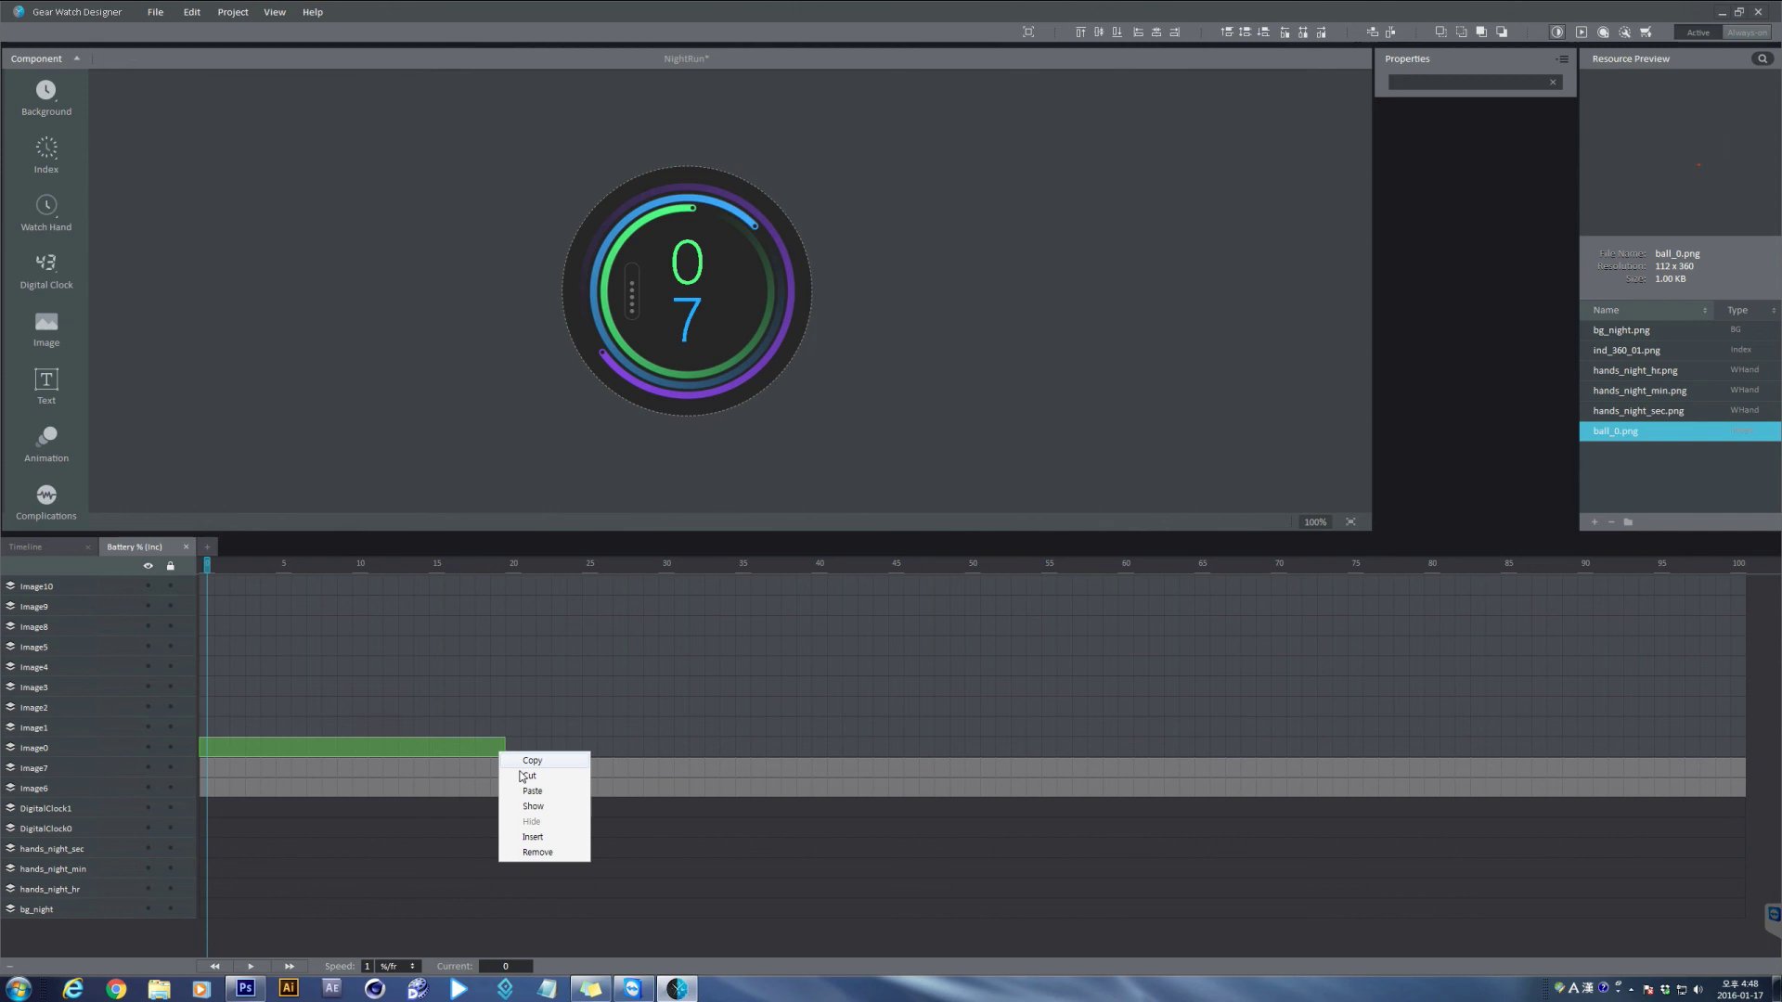
{"action": "left_click", "coordinate": [543, 806]}
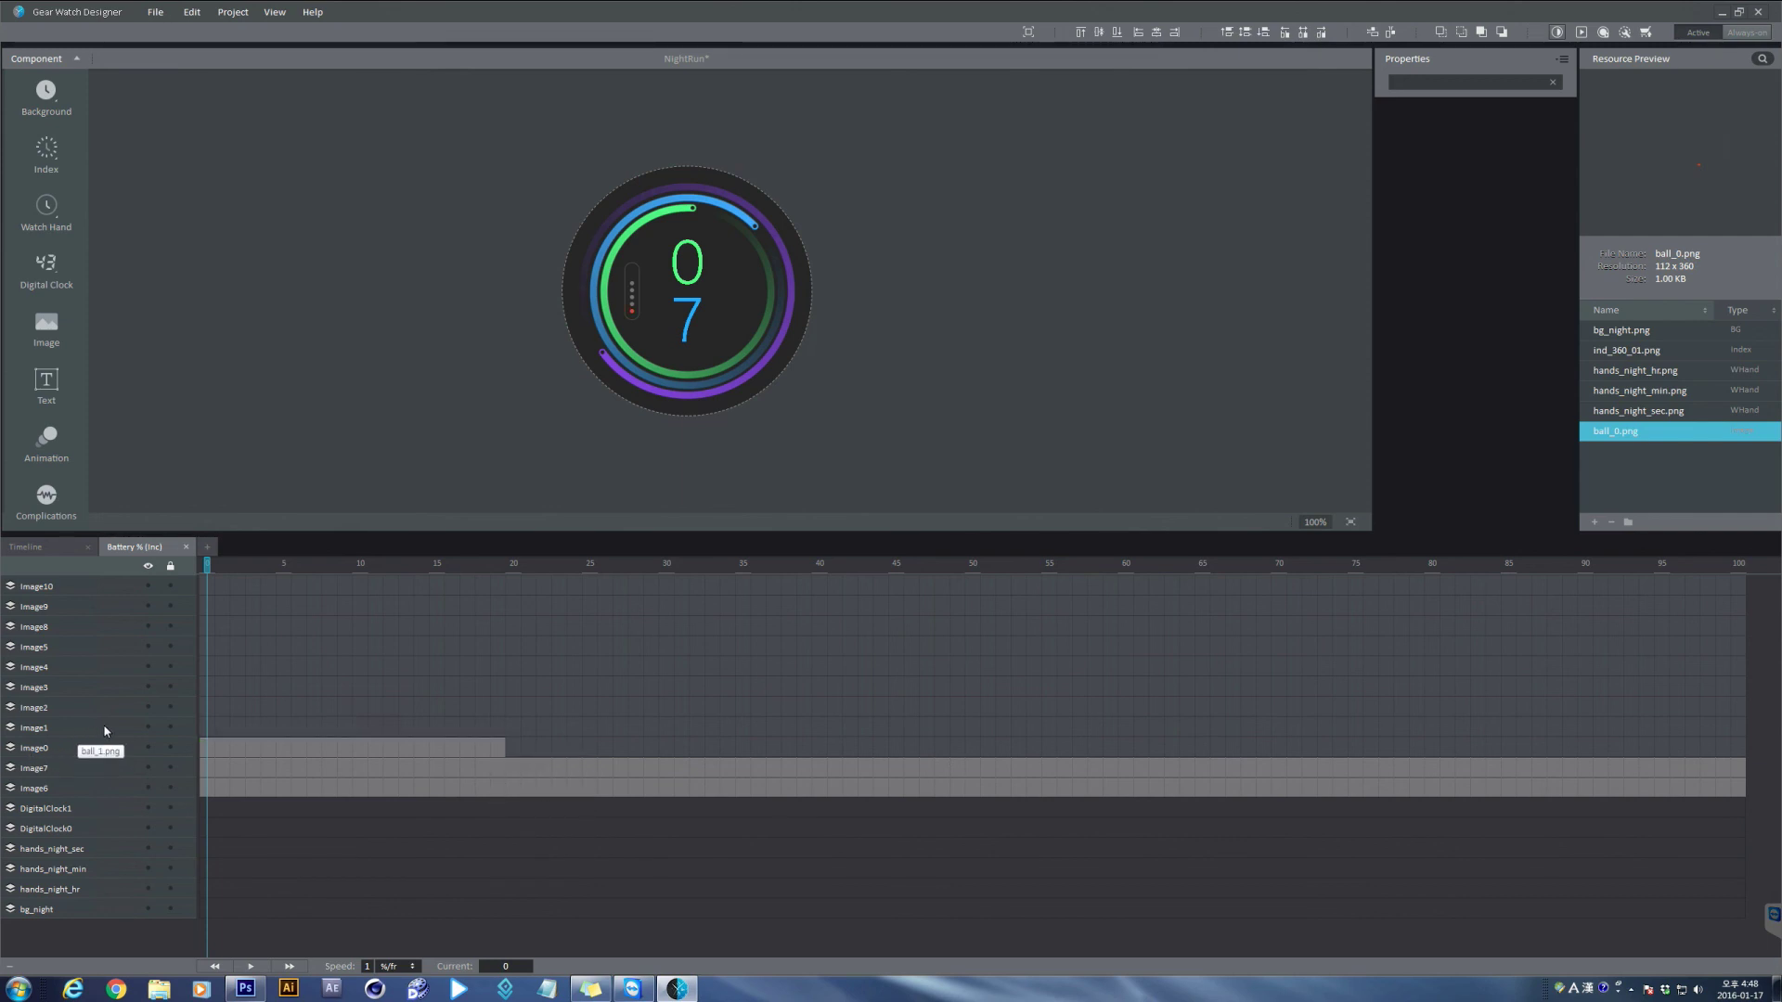
{"action": "left_click", "coordinate": [510, 707]}
{"action": "left_click_drag", "start_coordinate": [620, 717], "coordinate": [1770, 725]}
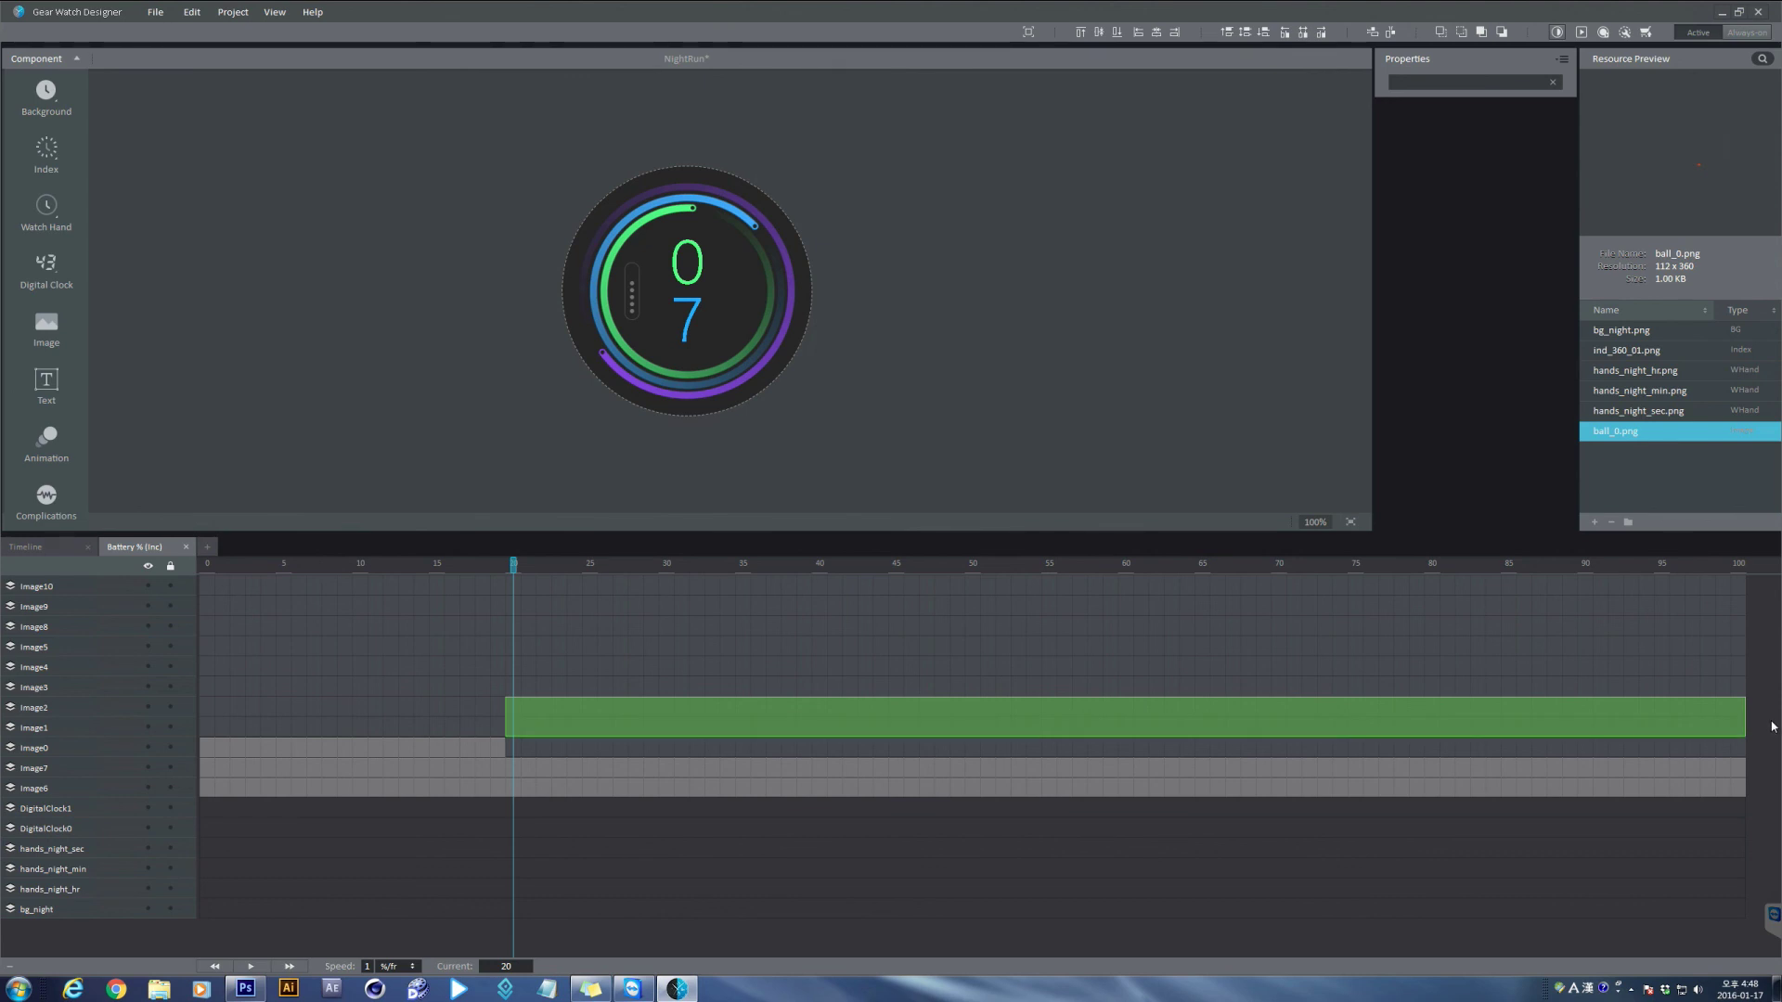
{"action": "right_click", "coordinate": [1740, 718]}
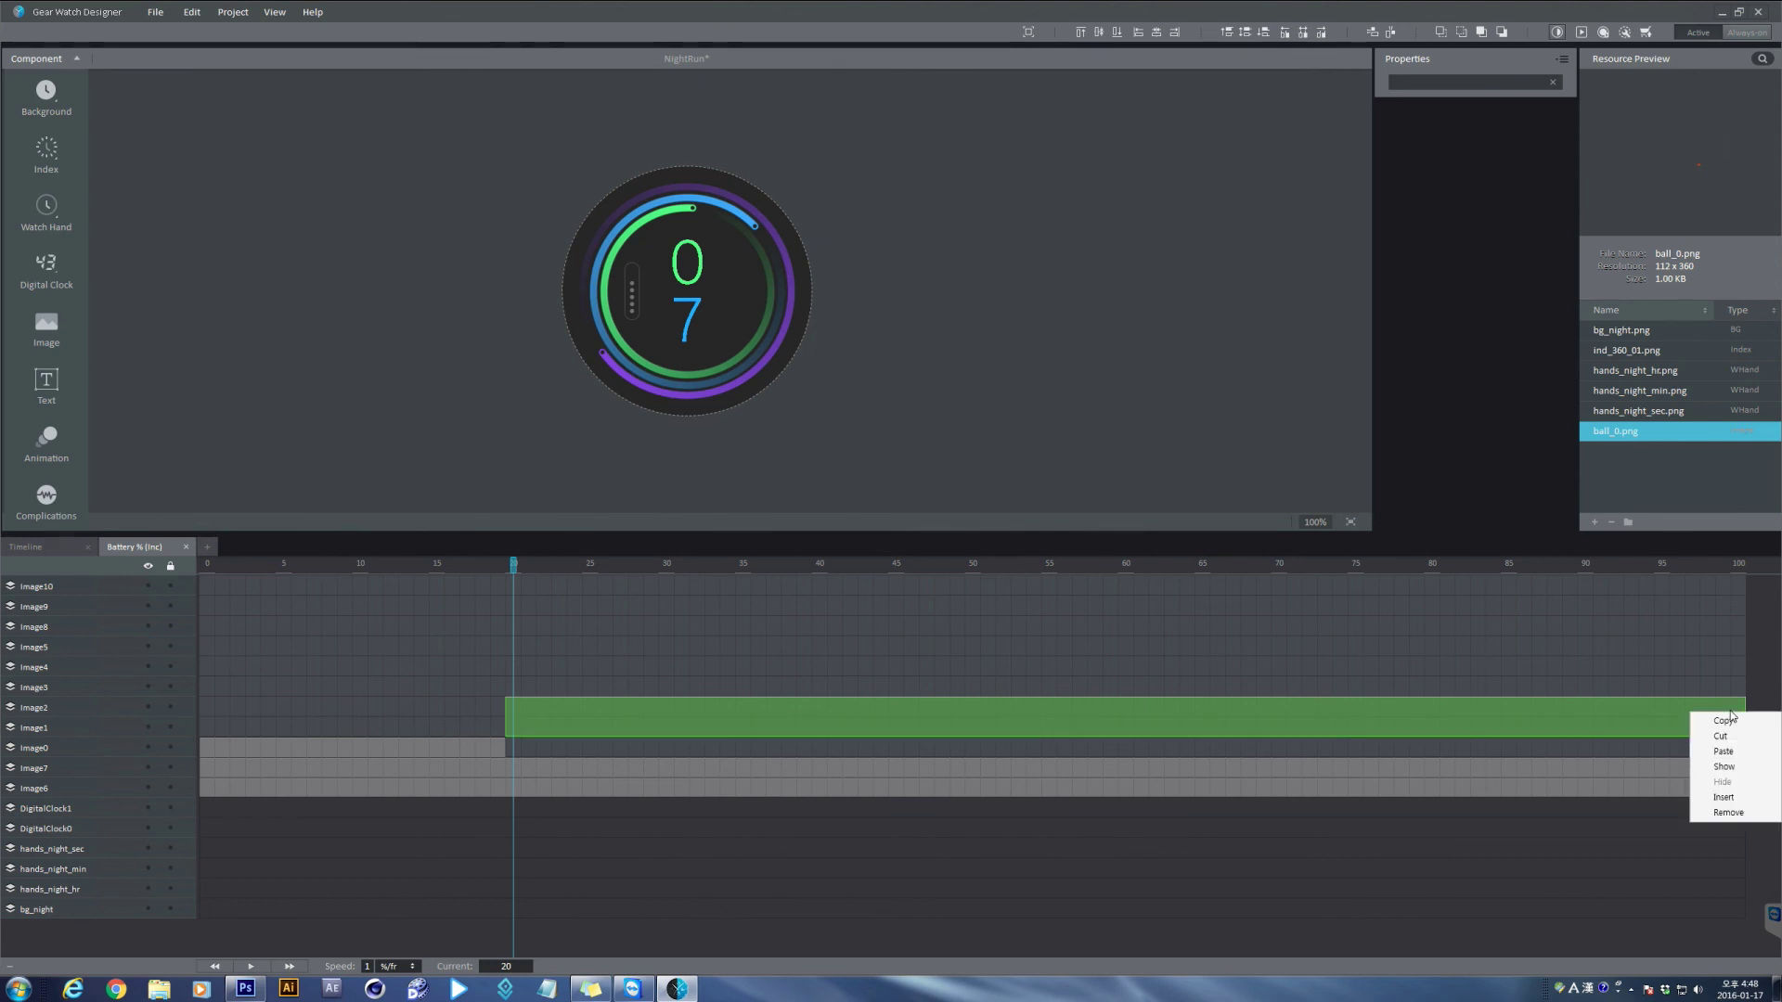
{"action": "left_click", "coordinate": [1724, 766]}
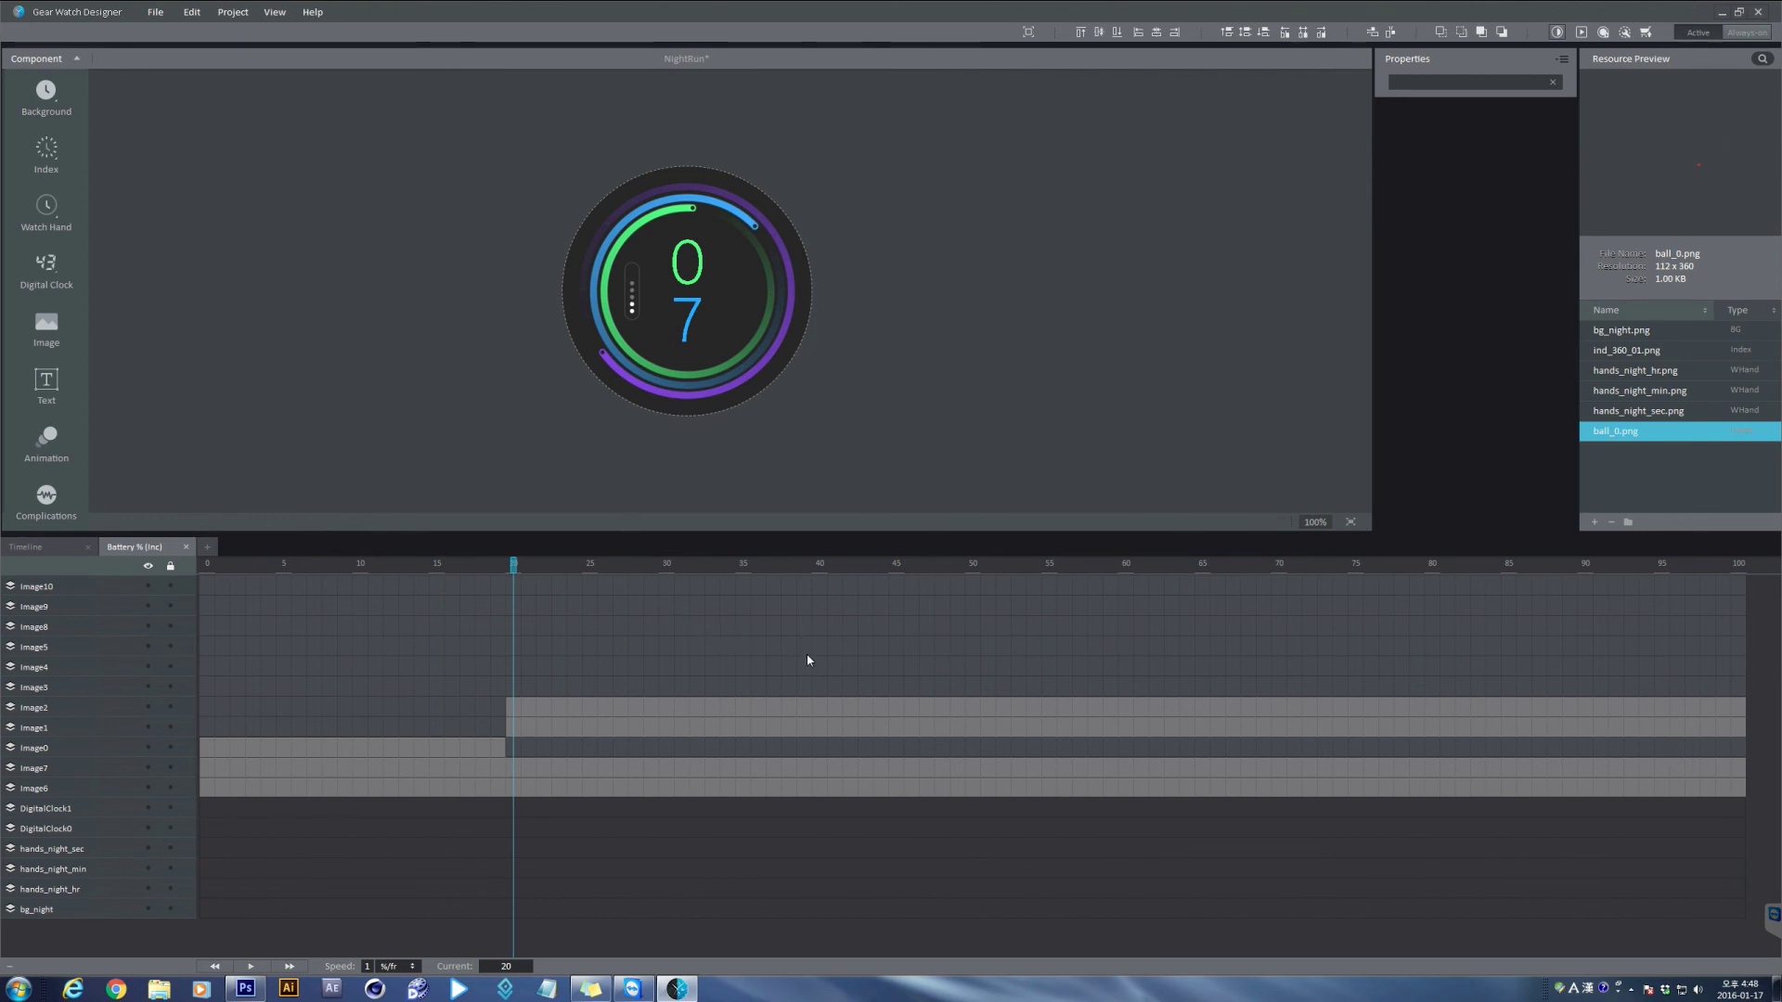
Show Image3 from 40%, Image4 from 60%, and Image5 from 79% onward.
{"action": "left_click_drag", "start_coordinate": [819, 684], "coordinate": [1724, 691]}
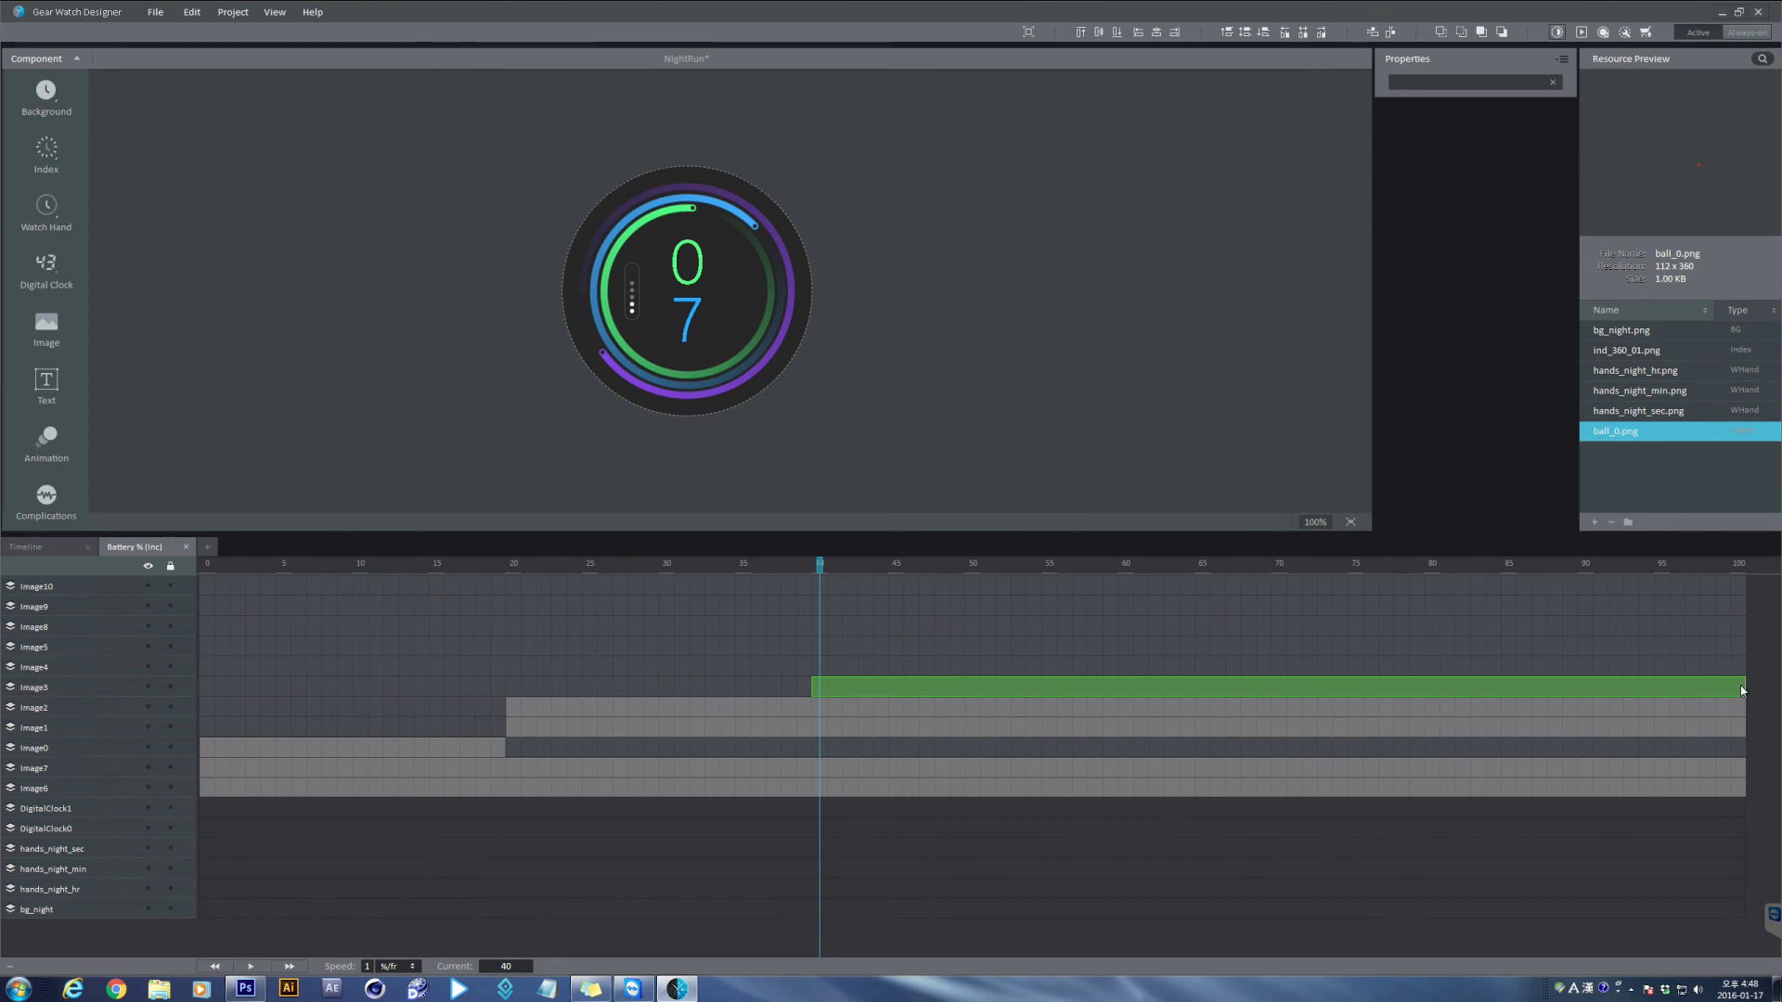
{"action": "right_click", "coordinate": [1730, 692]}
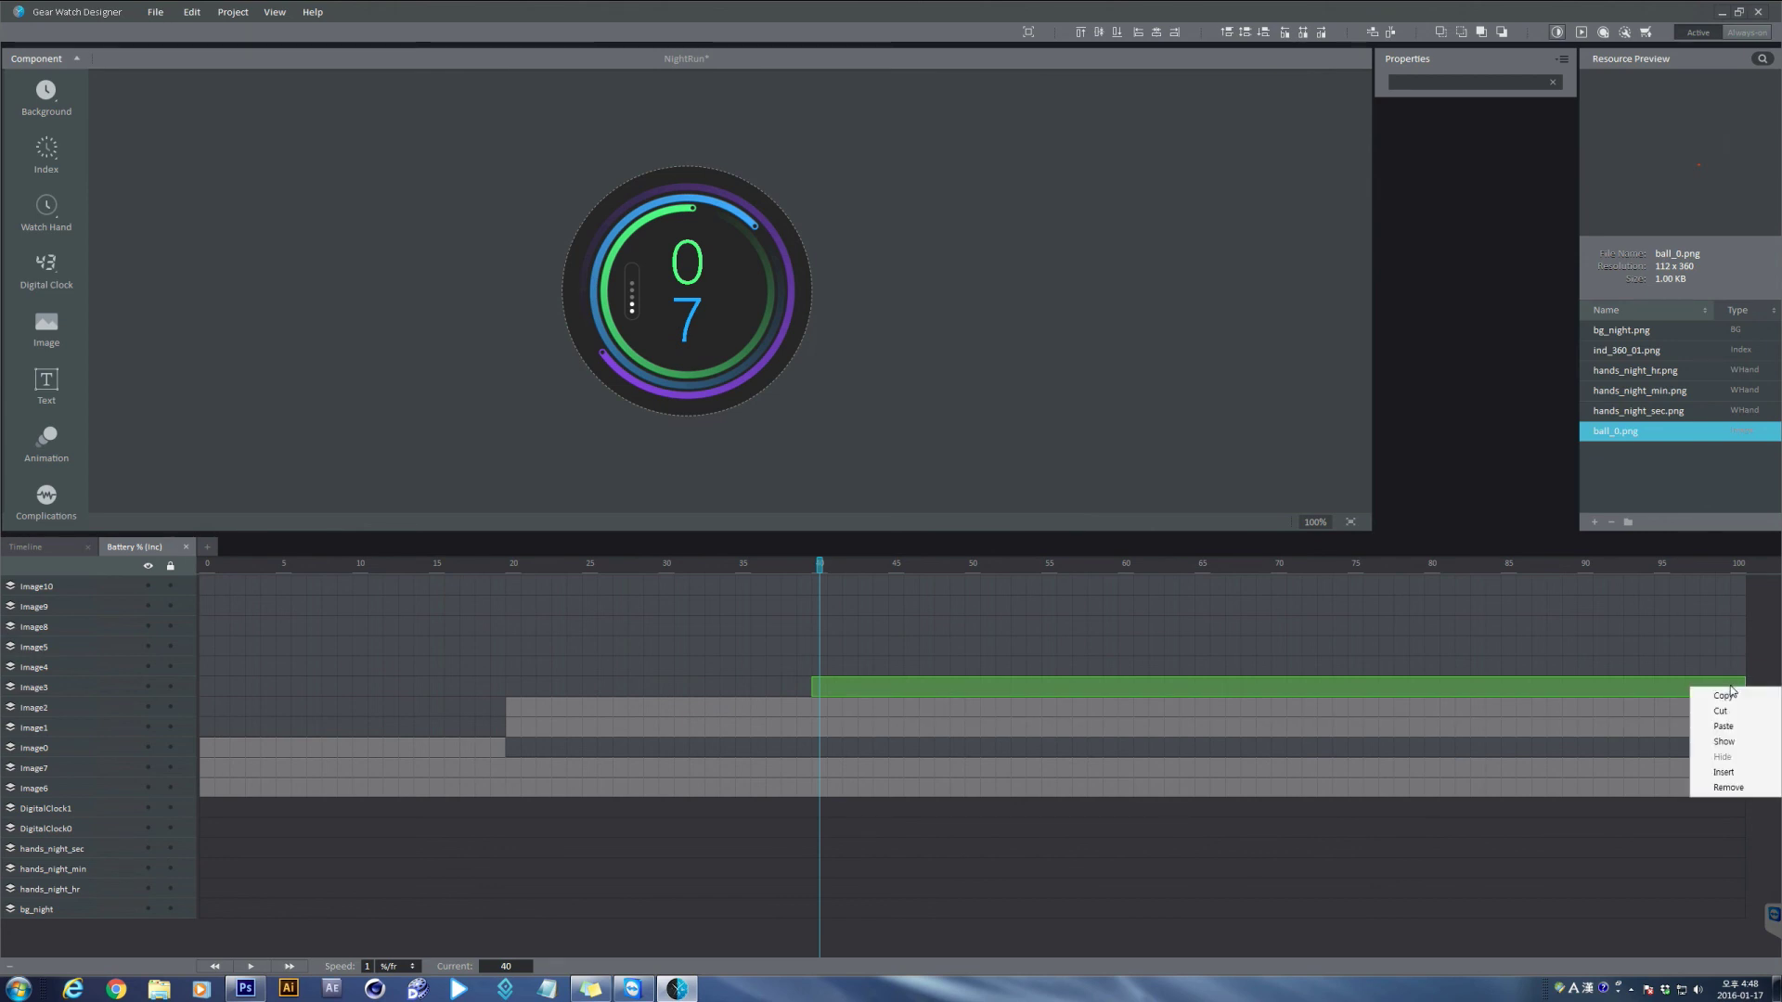
{"action": "left_click", "coordinate": [1724, 742]}
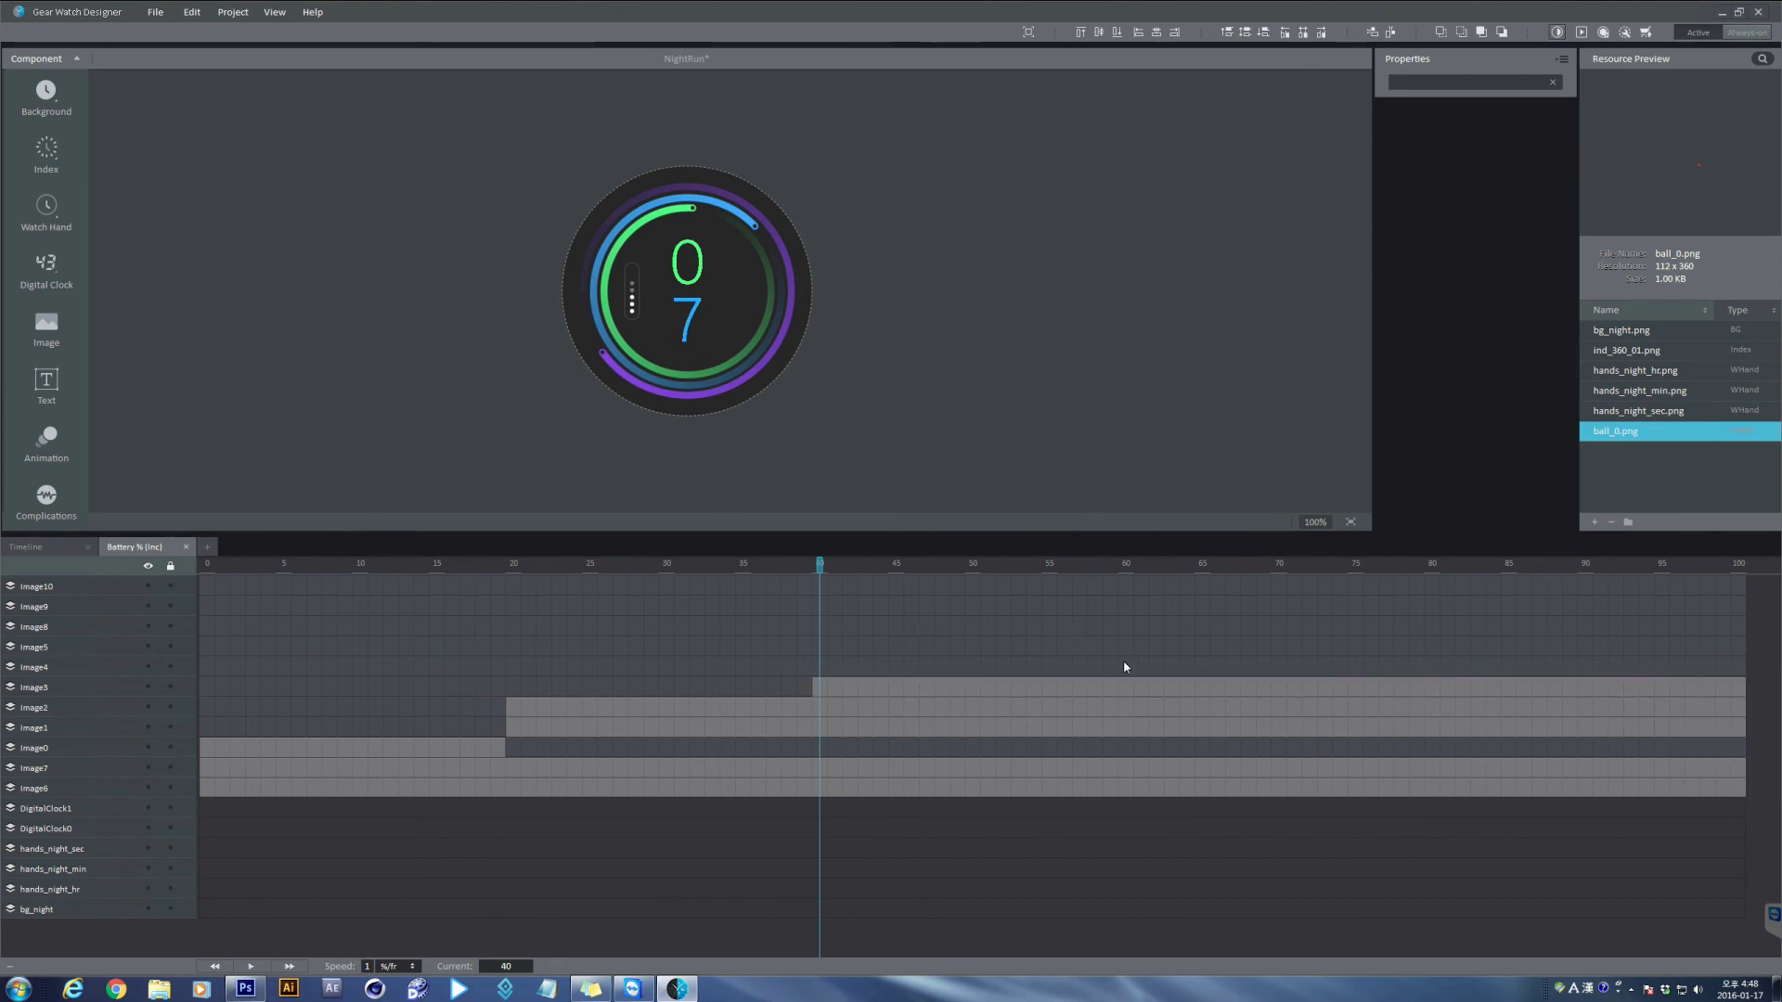
{"action": "left_click_drag", "start_coordinate": [1121, 661], "coordinate": [1754, 677]}
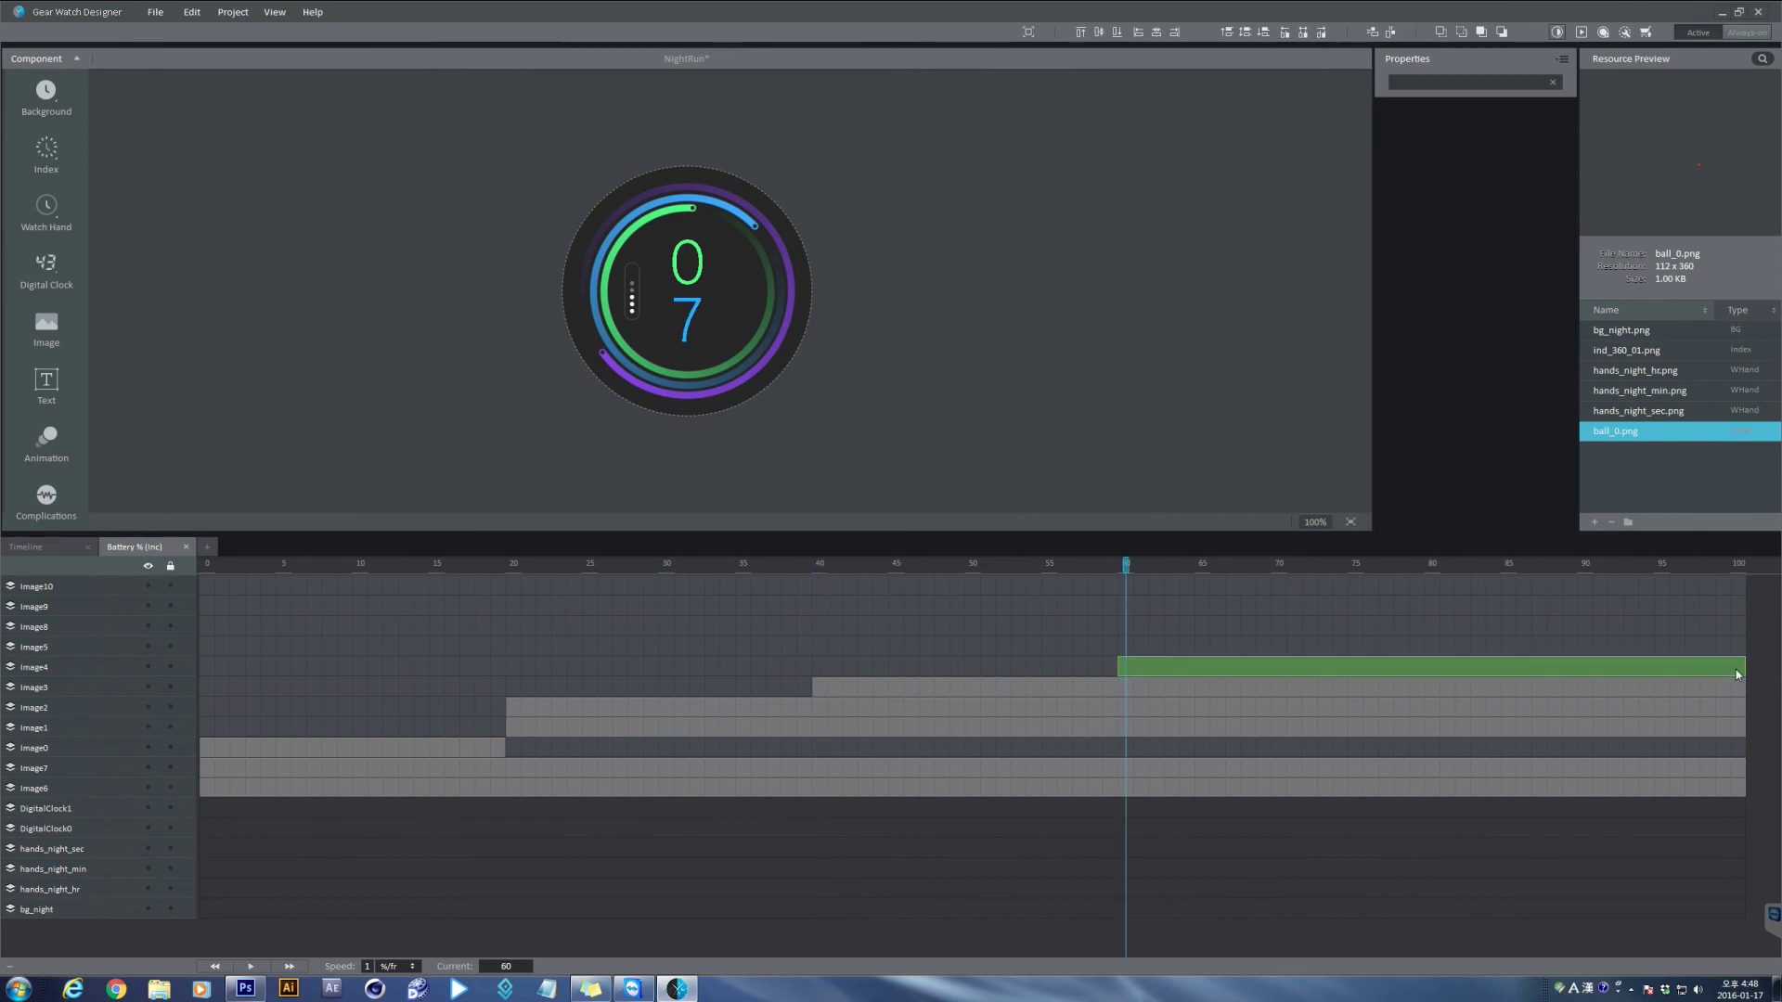
{"action": "right_click", "coordinate": [1737, 674]}
{"action": "left_click", "coordinate": [1749, 729]}
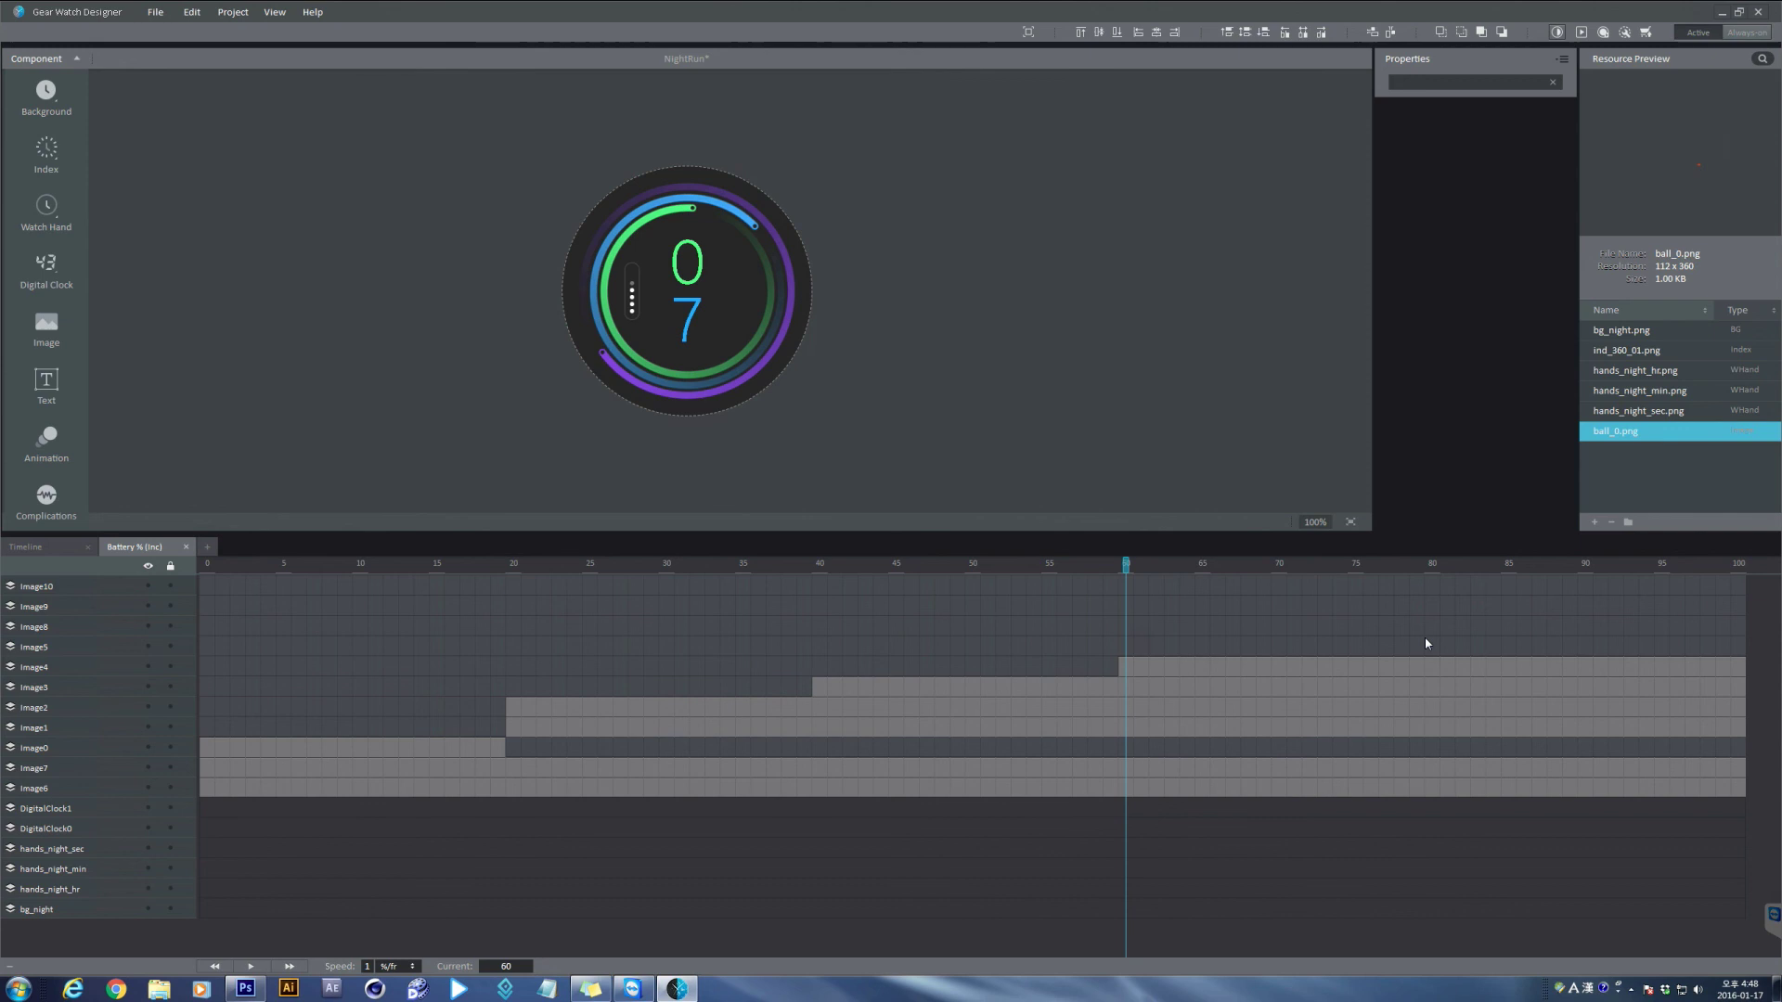
{"action": "left_click_drag", "start_coordinate": [1426, 642], "coordinate": [1749, 653]}
{"action": "right_click", "coordinate": [1738, 655]}
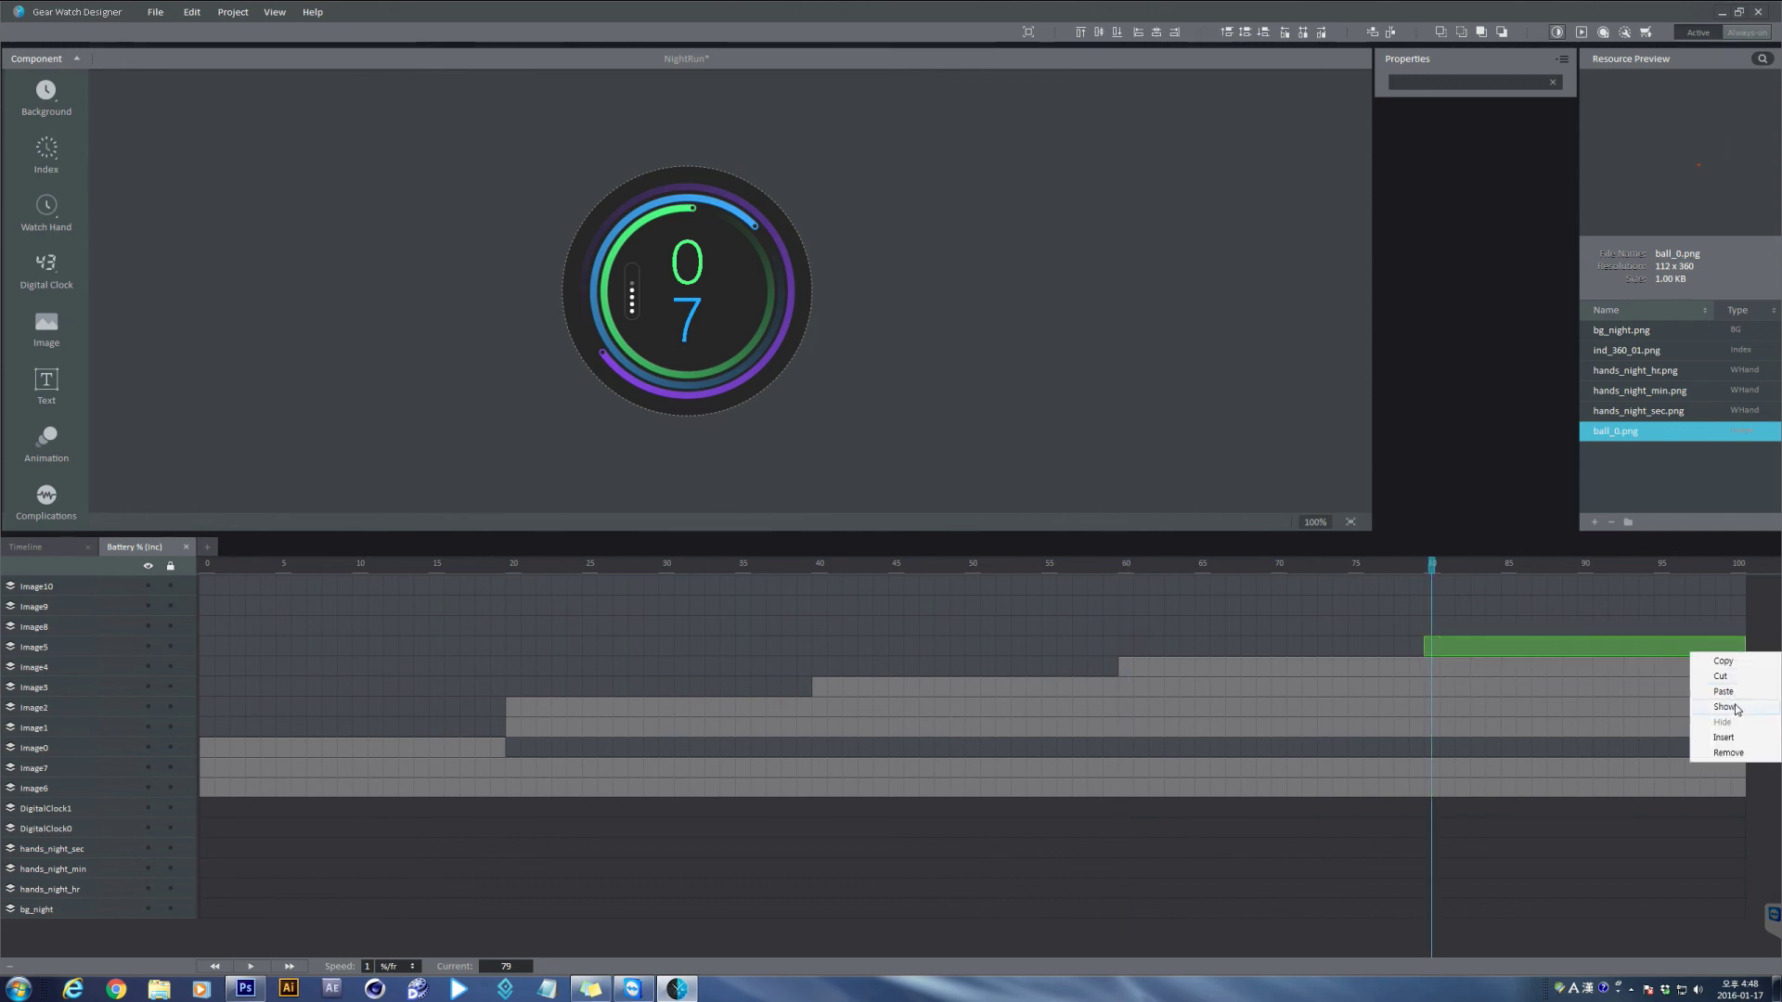
{"action": "left_click", "coordinate": [1723, 707]}
Show Image8 from 20% and Image9 at 100%, then select Image10's 0–20 range.
{"action": "left_click", "coordinate": [513, 625]}
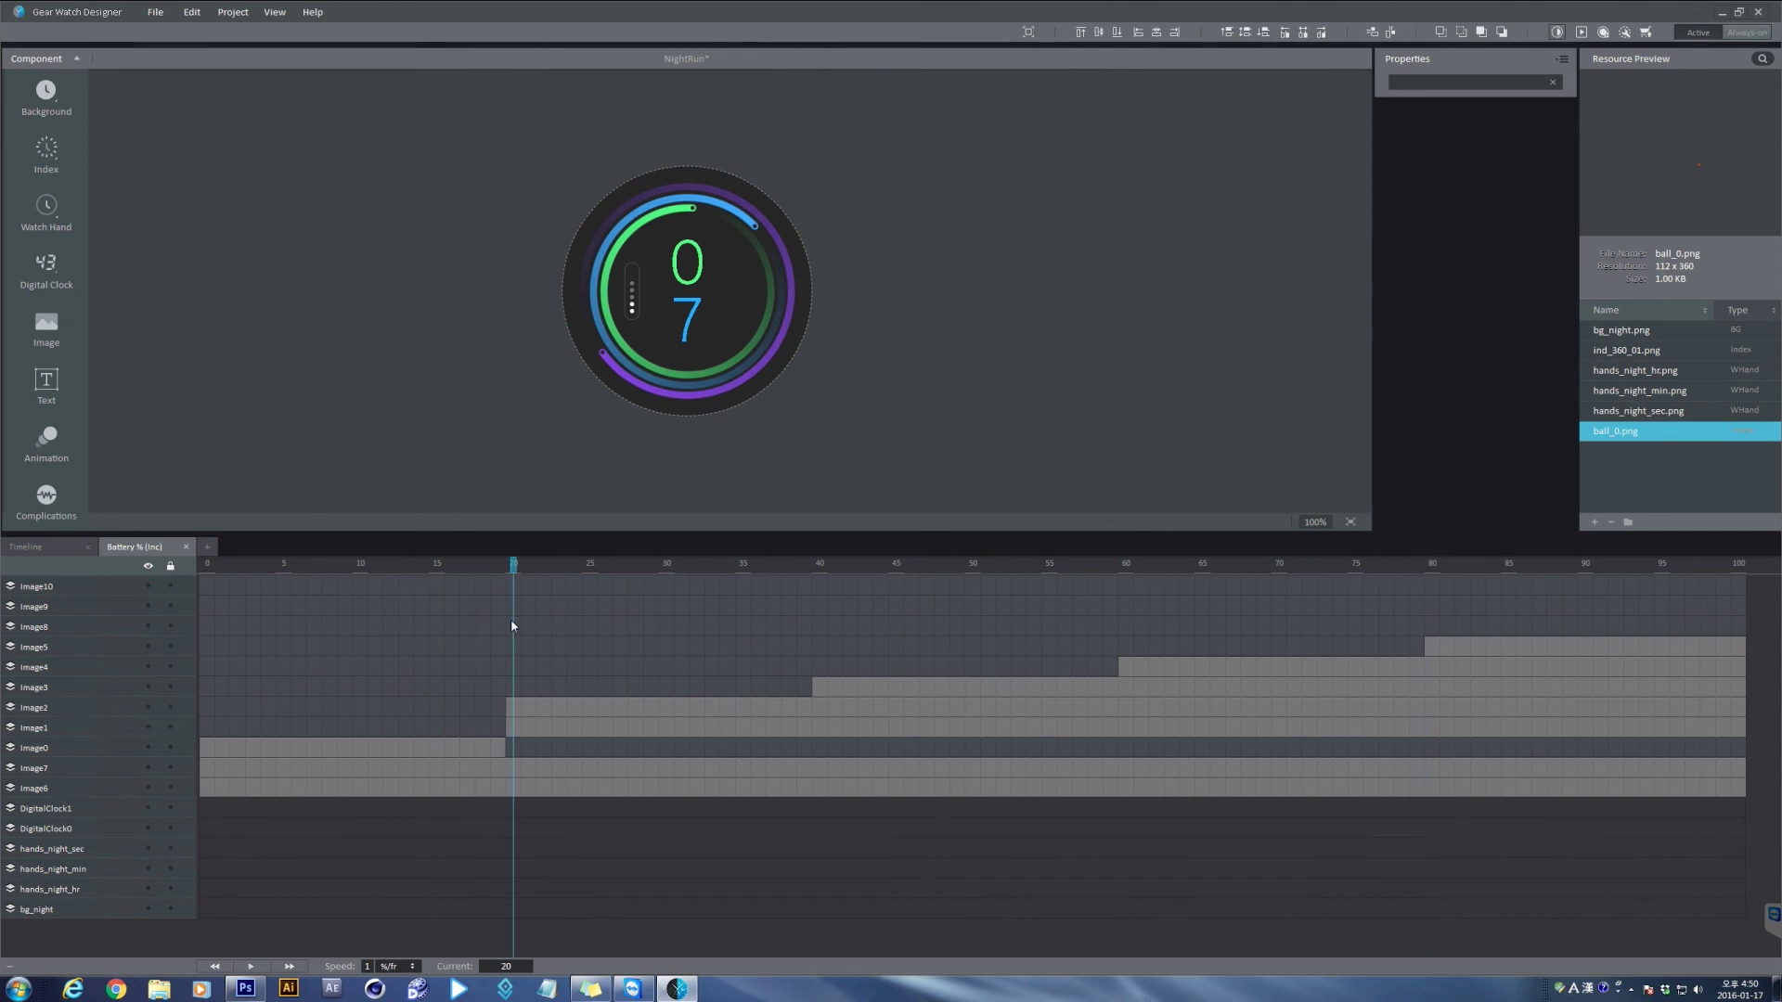
{"action": "left_click_drag", "start_coordinate": [550, 627], "coordinate": [1727, 626]}
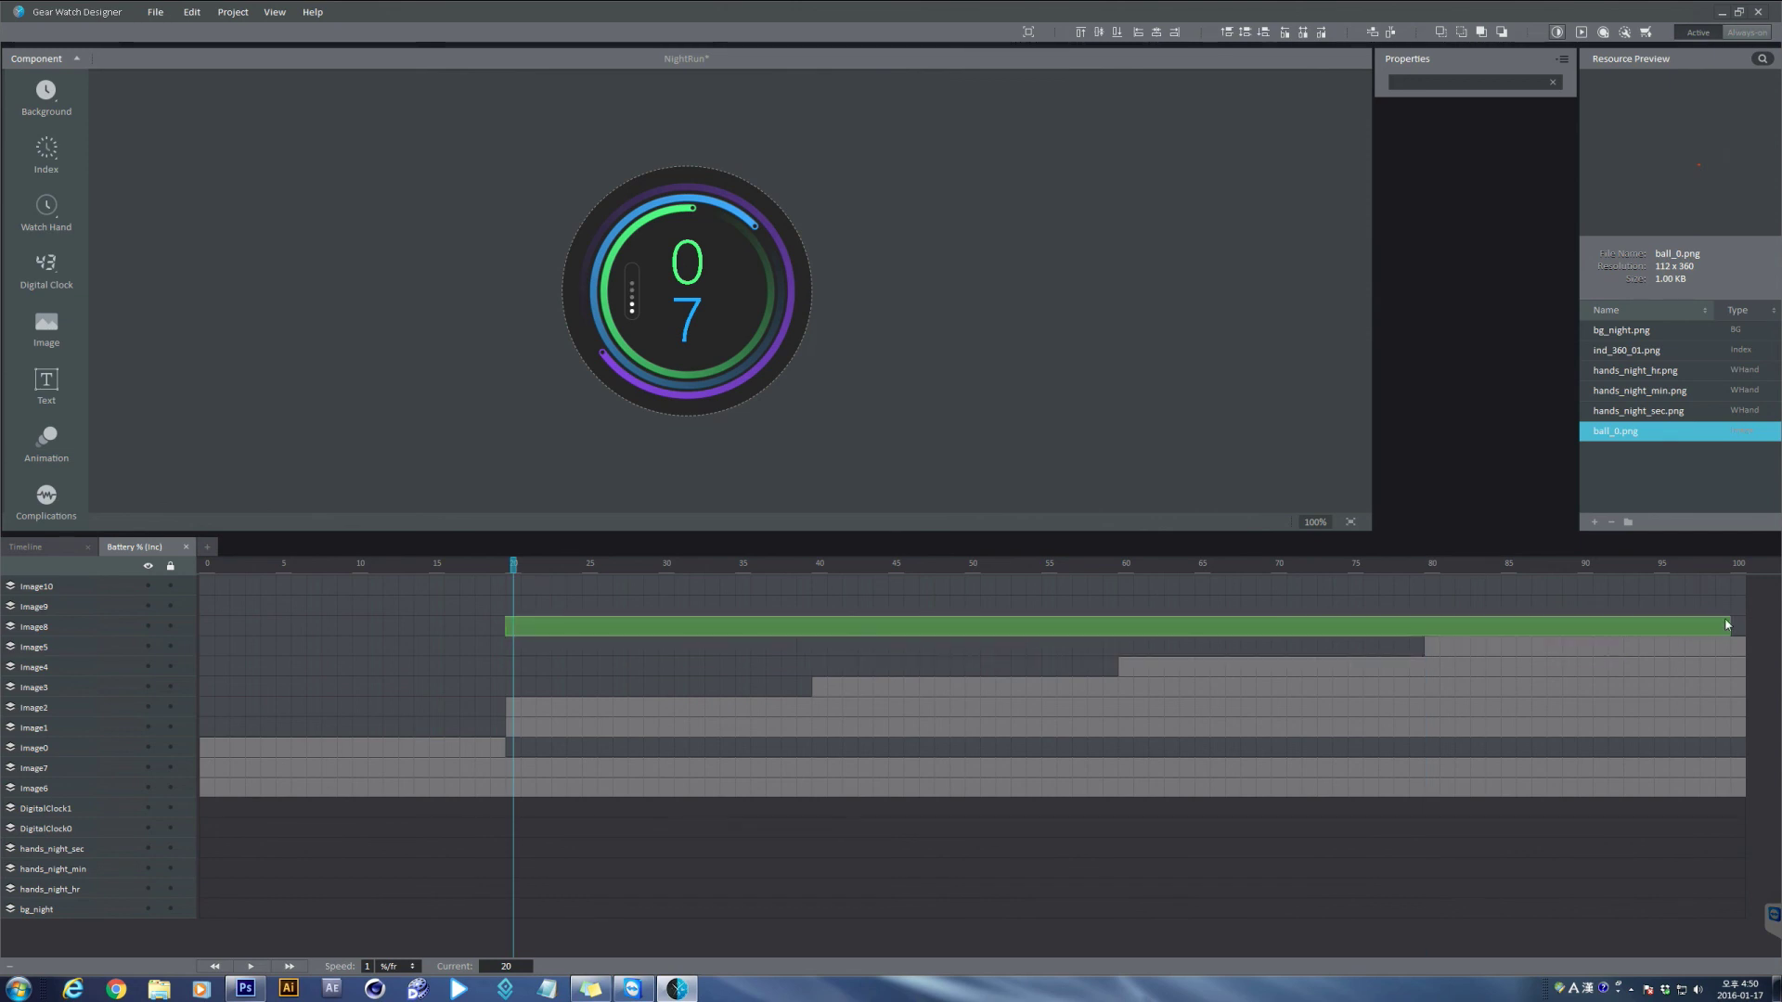
{"action": "right_click", "coordinate": [1724, 627]}
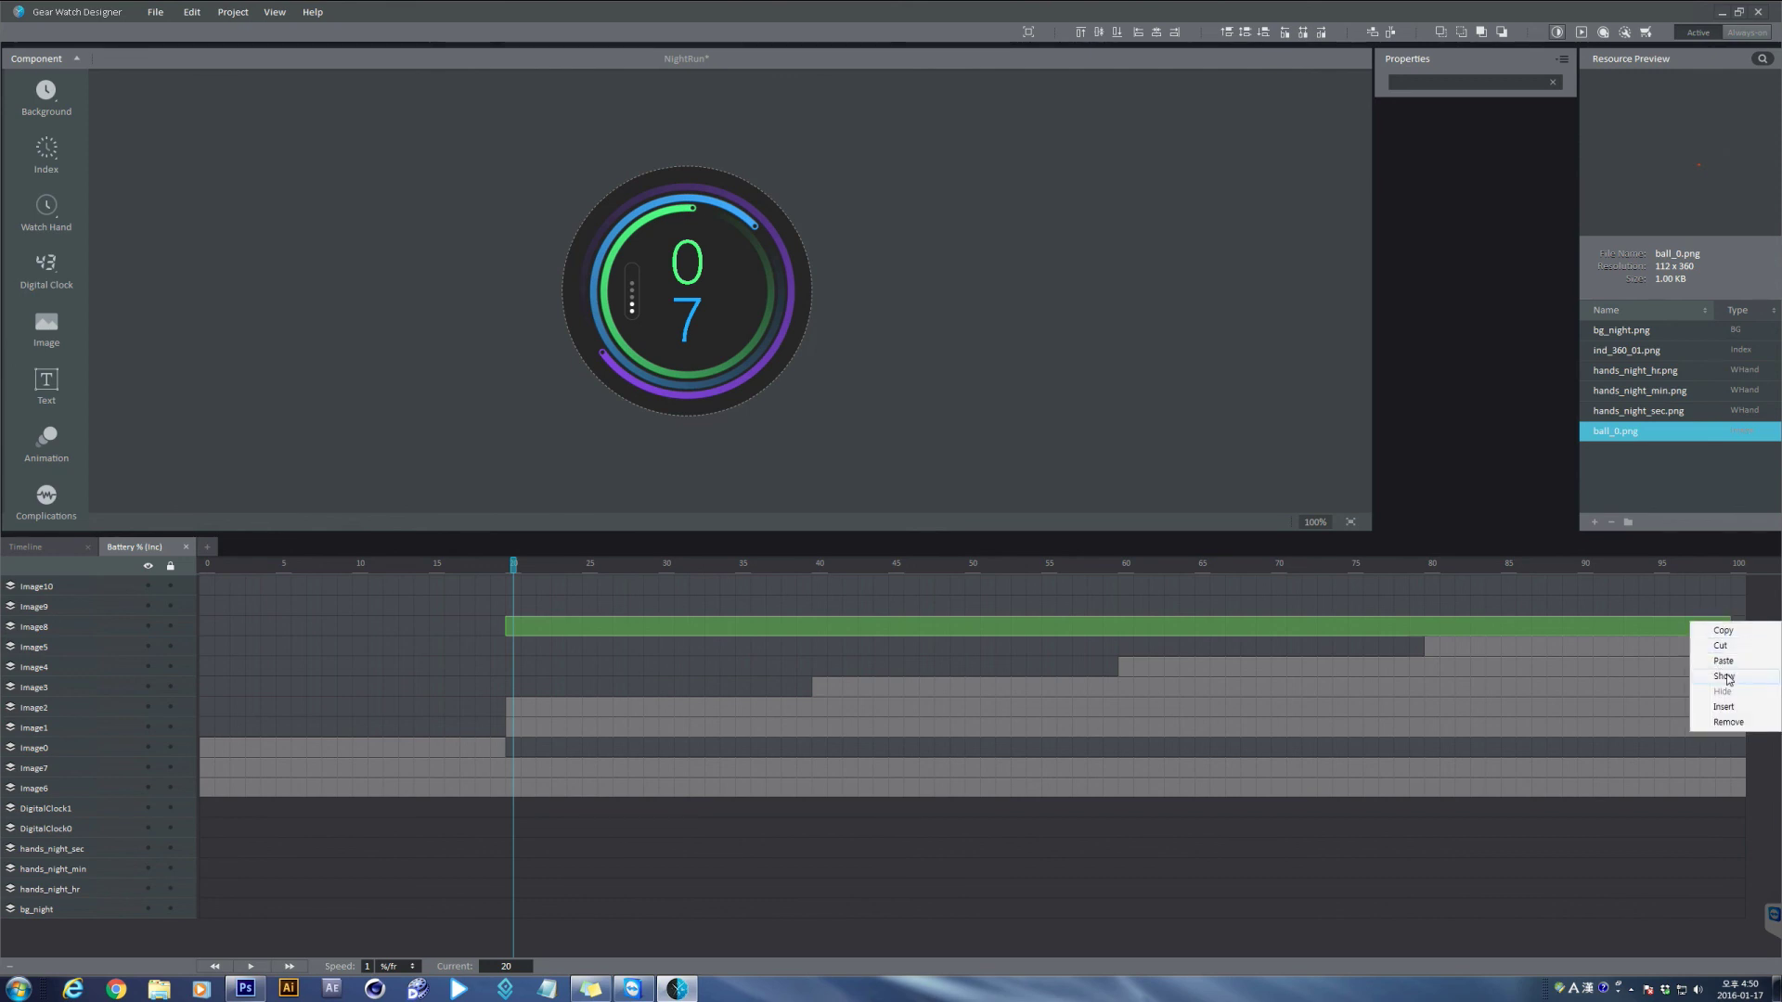
{"action": "left_click", "coordinate": [1725, 676]}
{"action": "left_click", "coordinate": [1707, 607]}
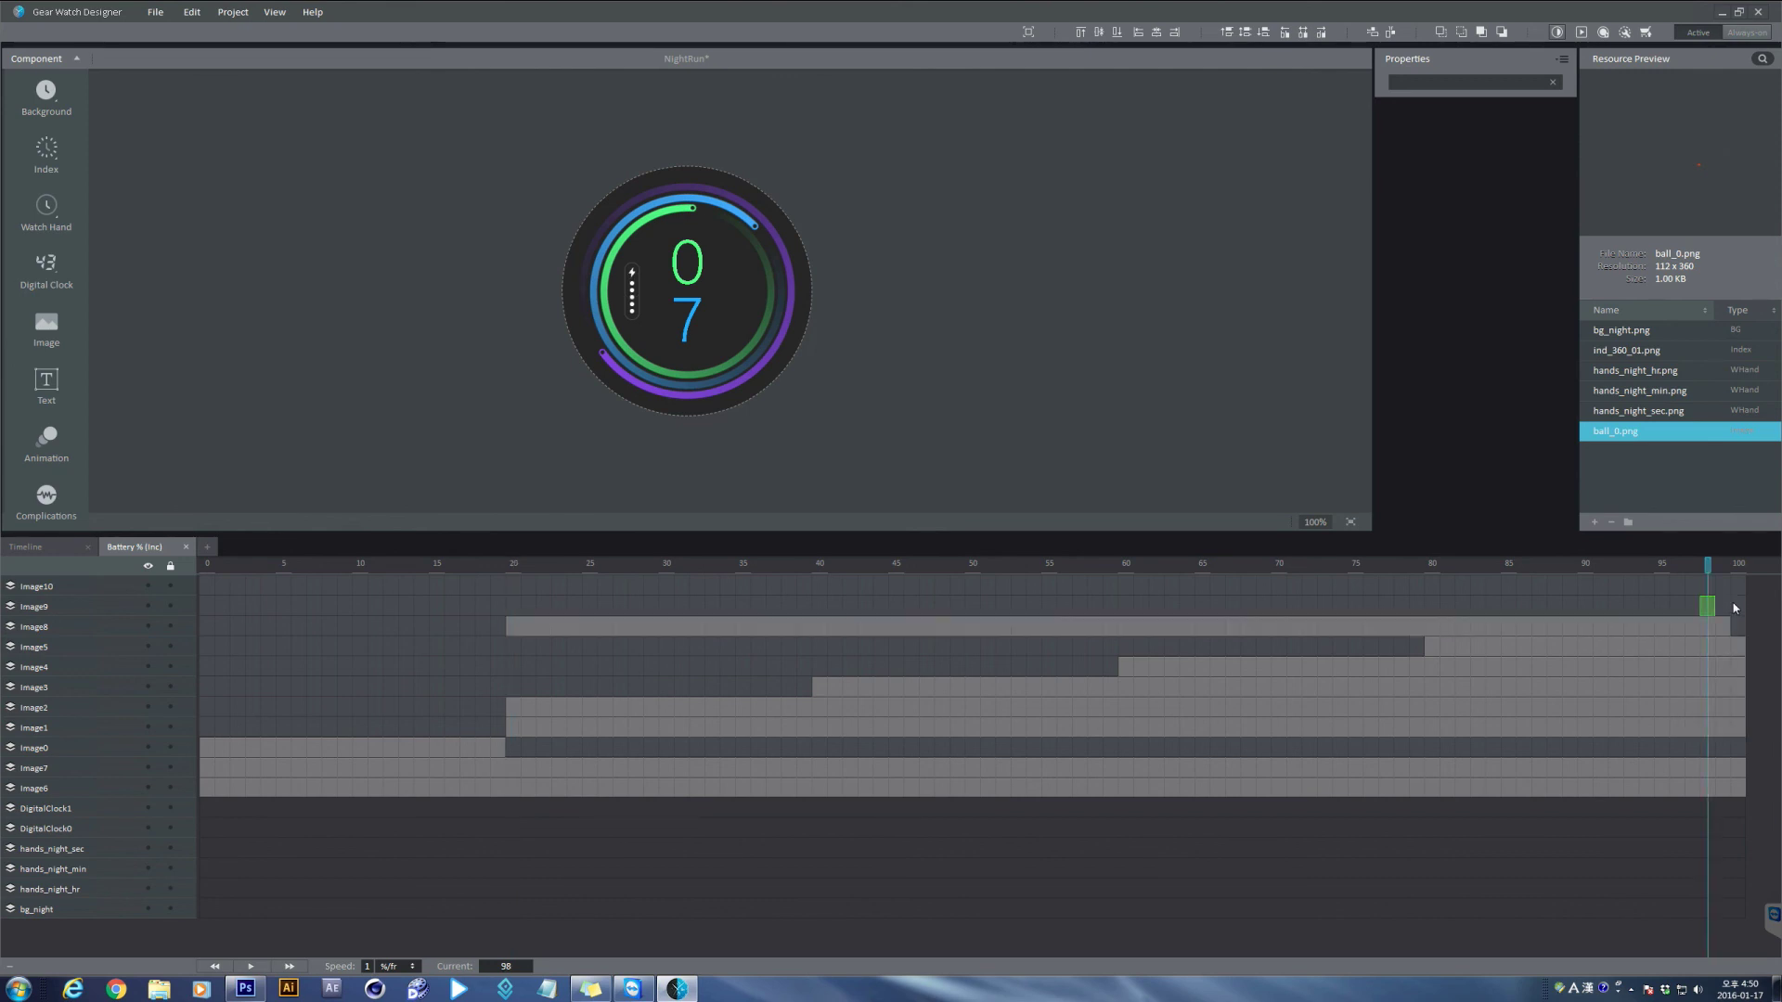
{"action": "left_click", "coordinate": [1738, 608]}
{"action": "right_click", "coordinate": [1742, 611]}
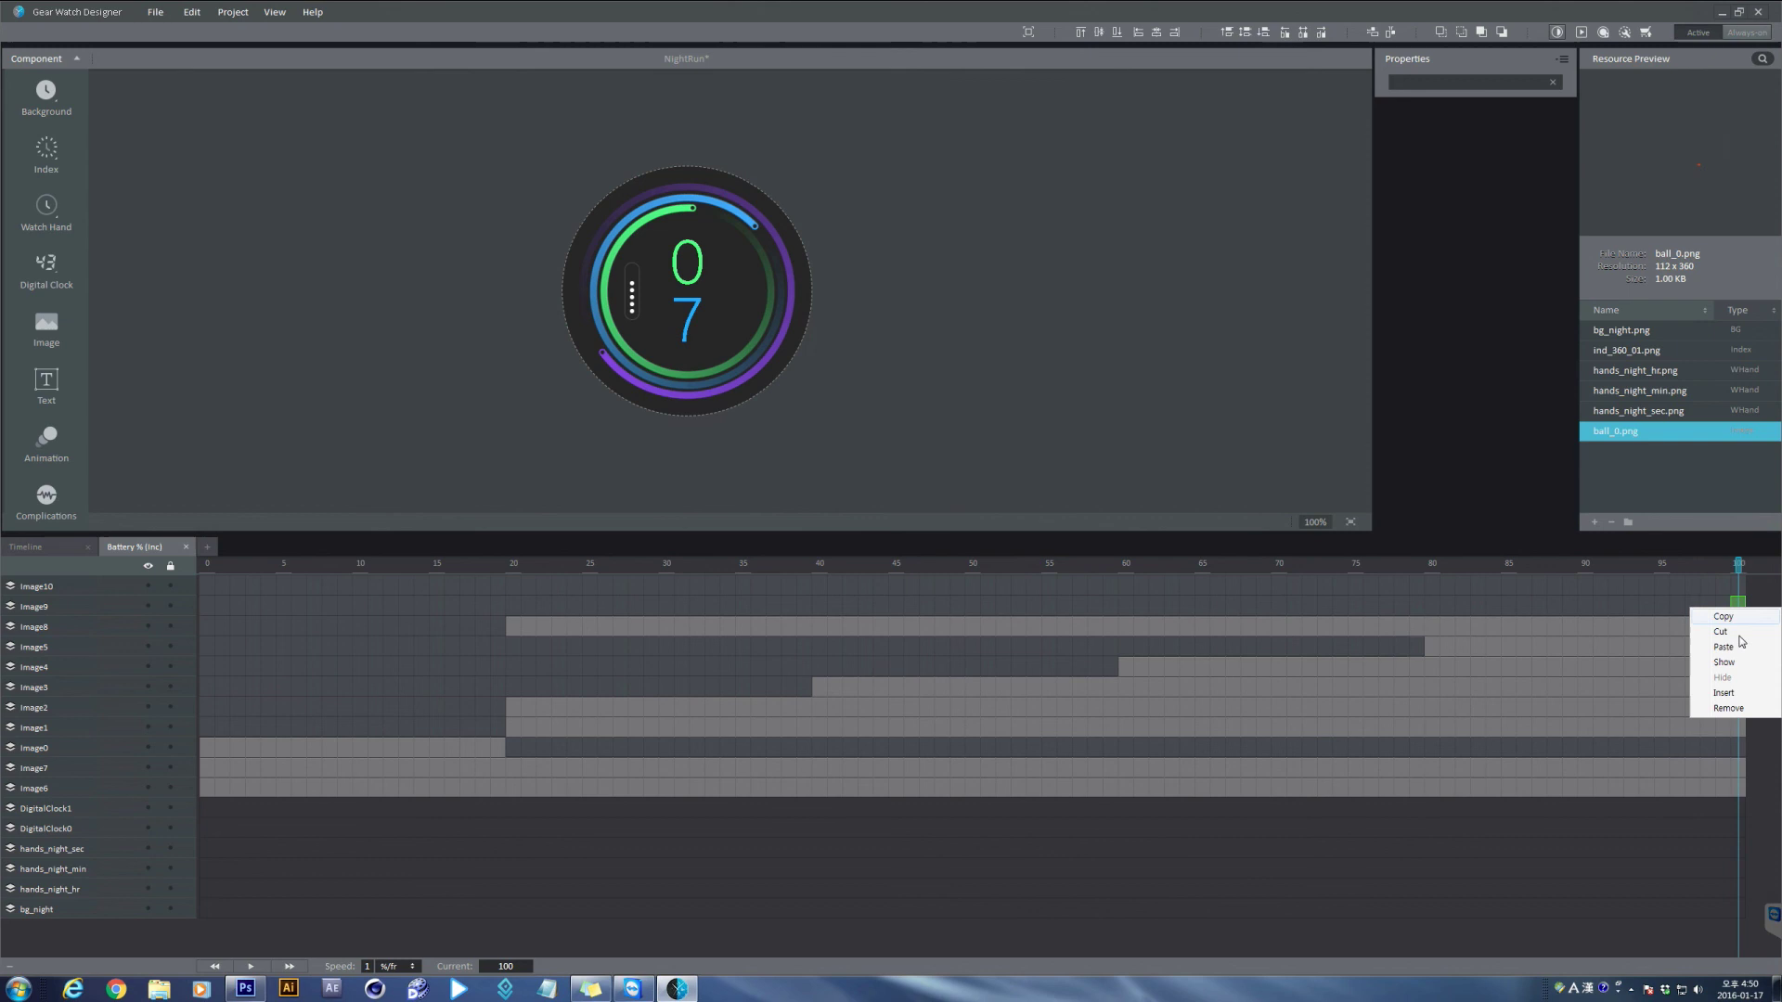
{"action": "left_click", "coordinate": [1743, 660]}
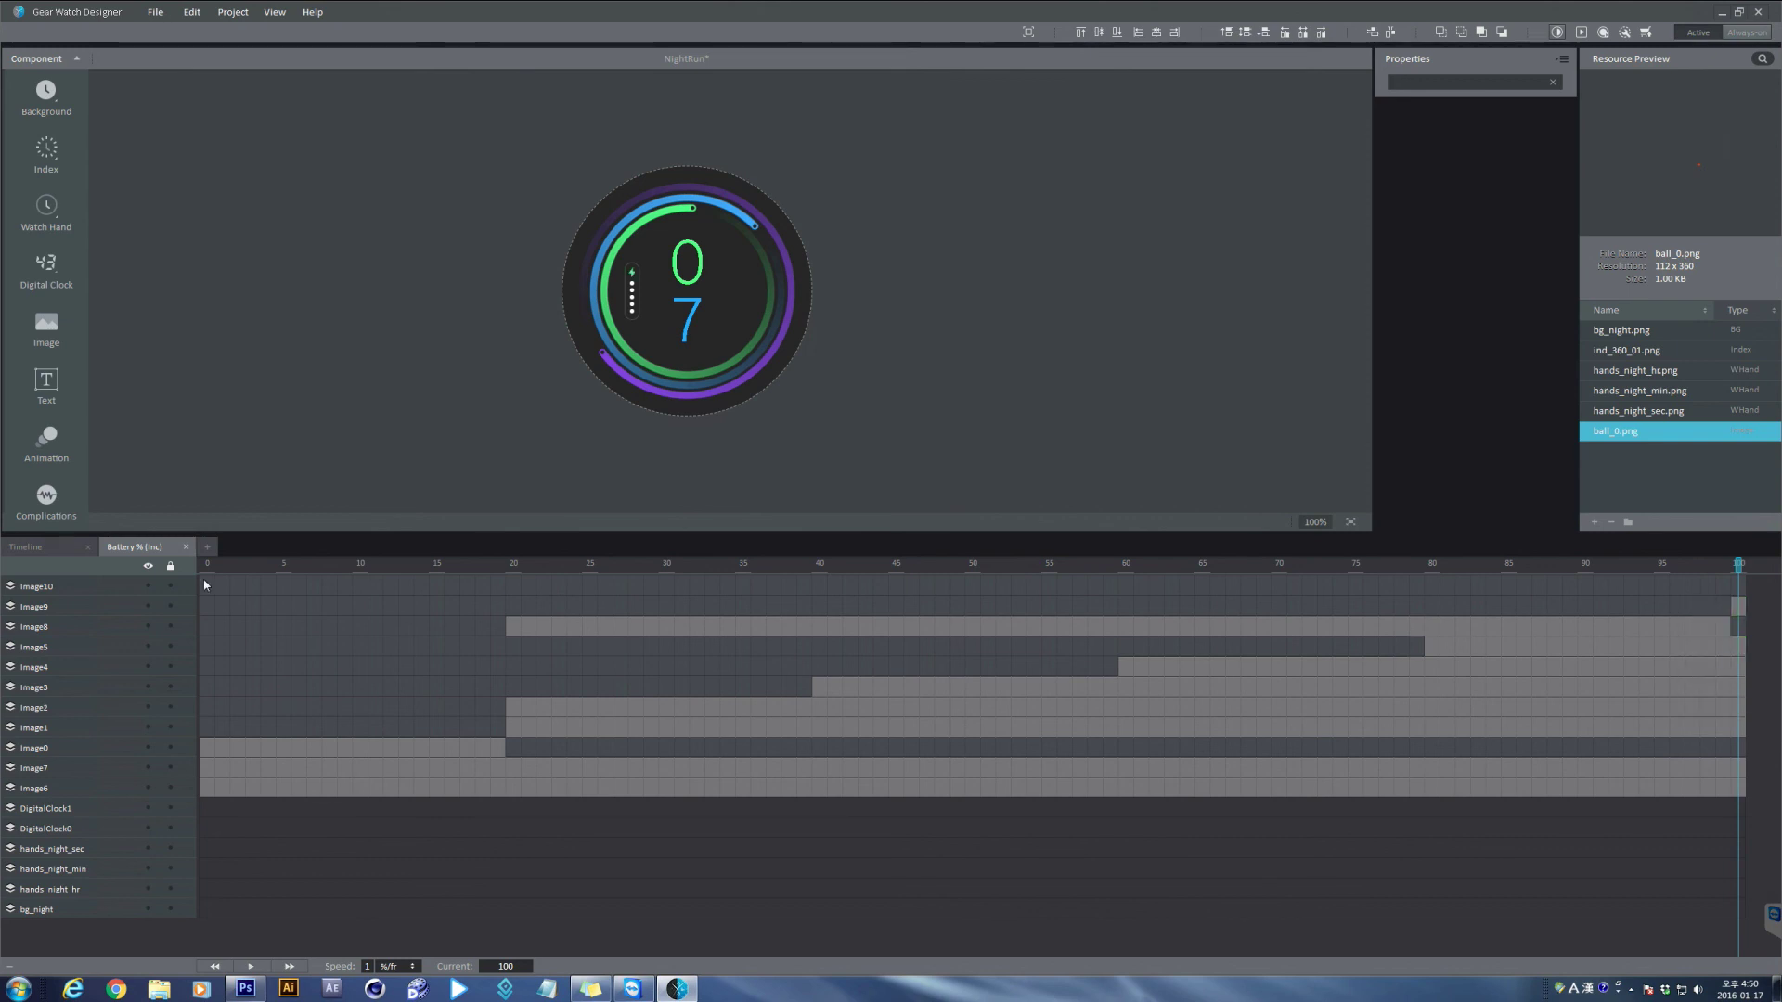
{"action": "left_click_drag", "start_coordinate": [205, 583], "coordinate": [501, 586]}
{"action": "right_click", "coordinate": [500, 587]}
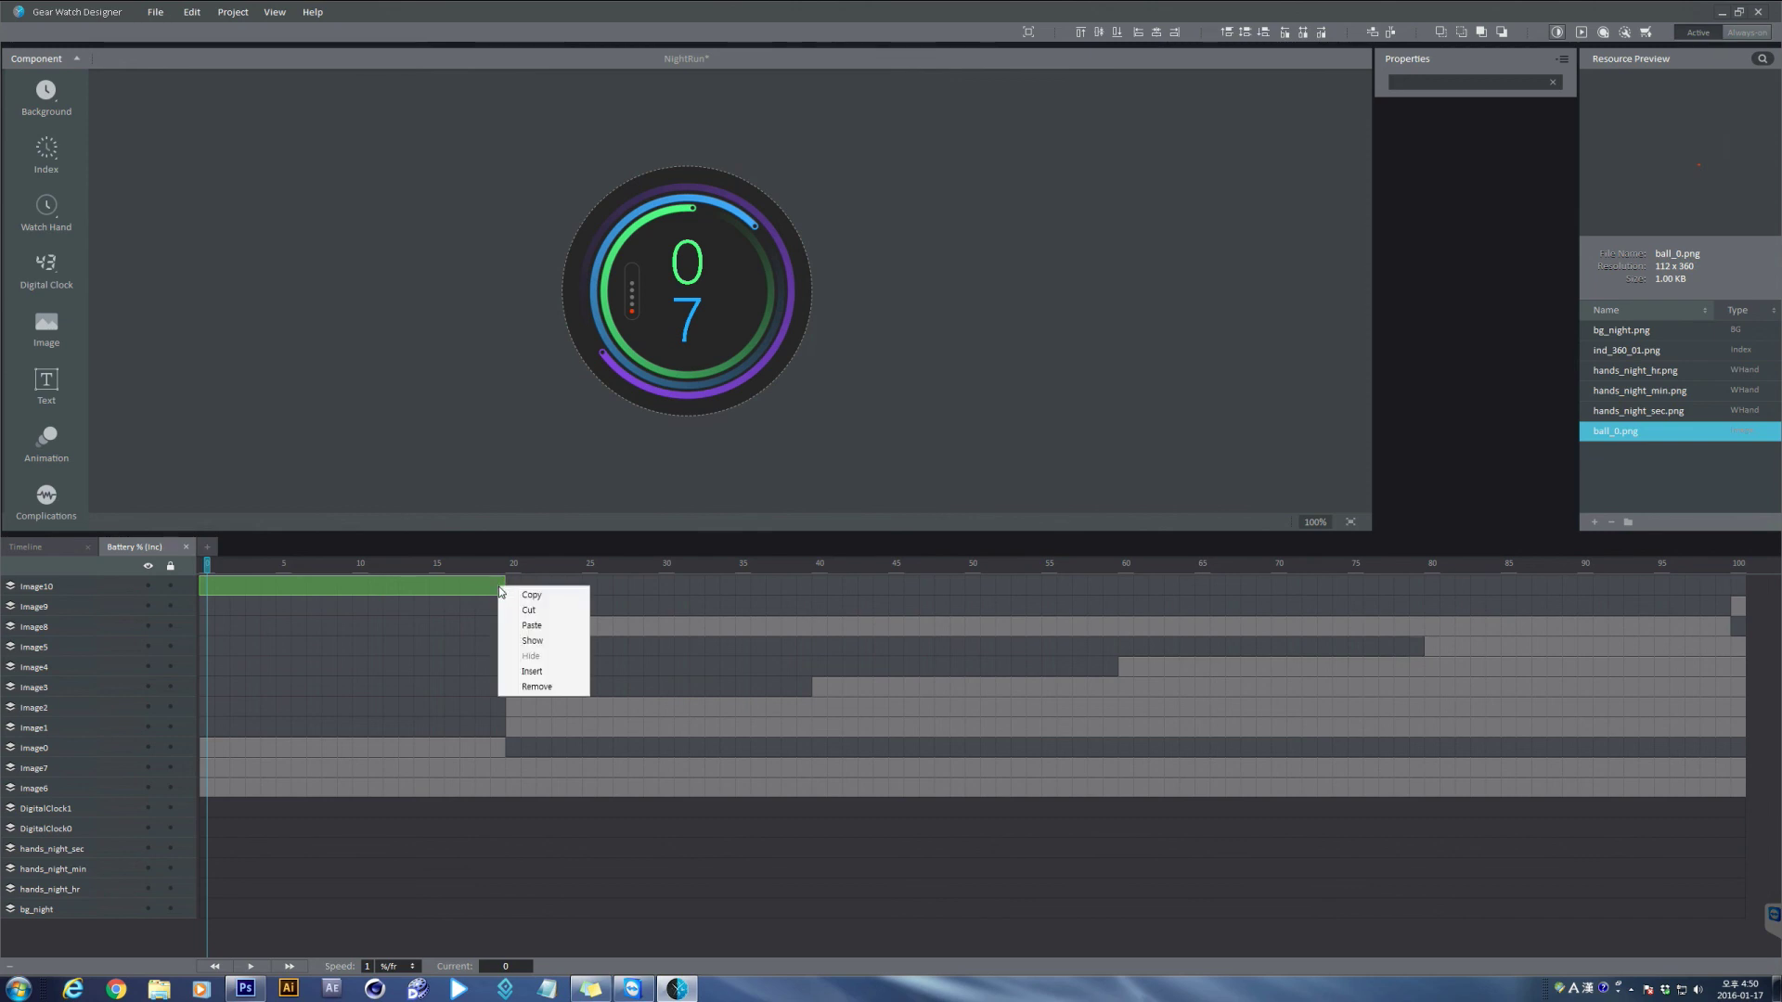
Show Image10 for battery 0–20% and preview the face around 18%.
{"action": "left_click", "coordinate": [544, 641]}
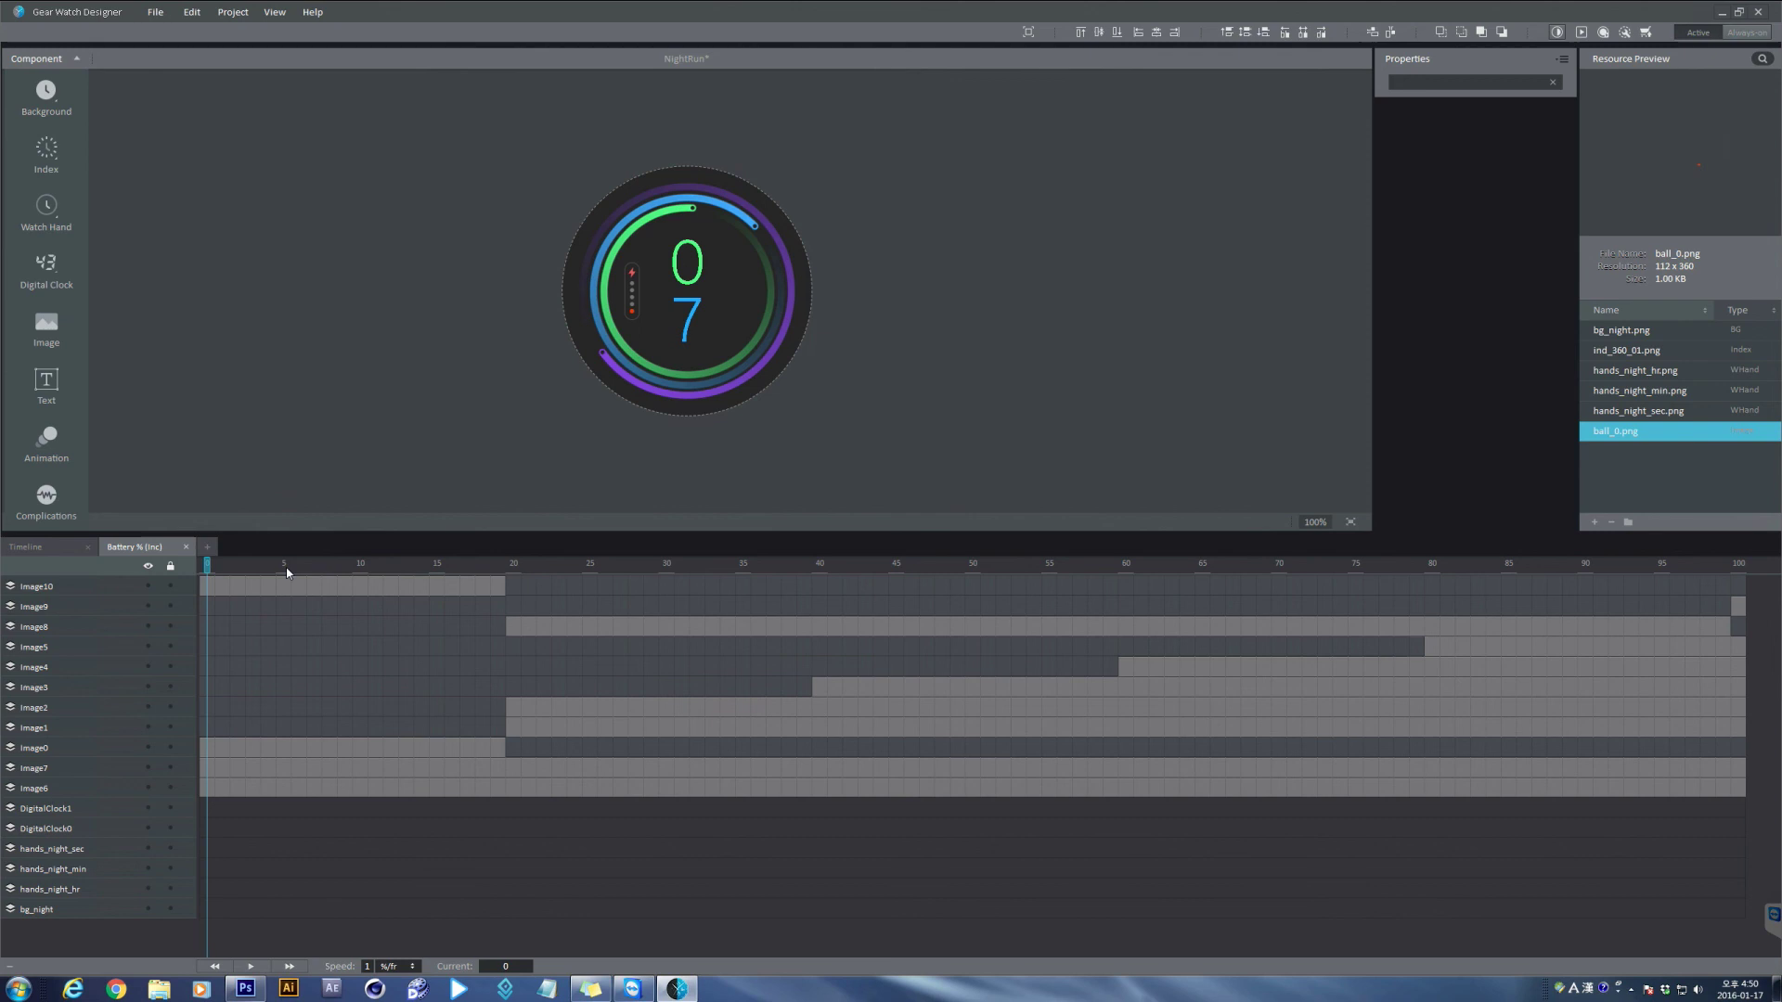
{"action": "left_click_drag", "start_coordinate": [220, 568], "coordinate": [1706, 590]}
{"action": "mouse_move", "coordinate": [542, 577]}
{"action": "left_mouse_down"}
{"action": "mouse_move", "coordinate": [471, 577]}
{"action": "mouse_move", "coordinate": [528, 581]}
{"action": "left_mouse_up"}
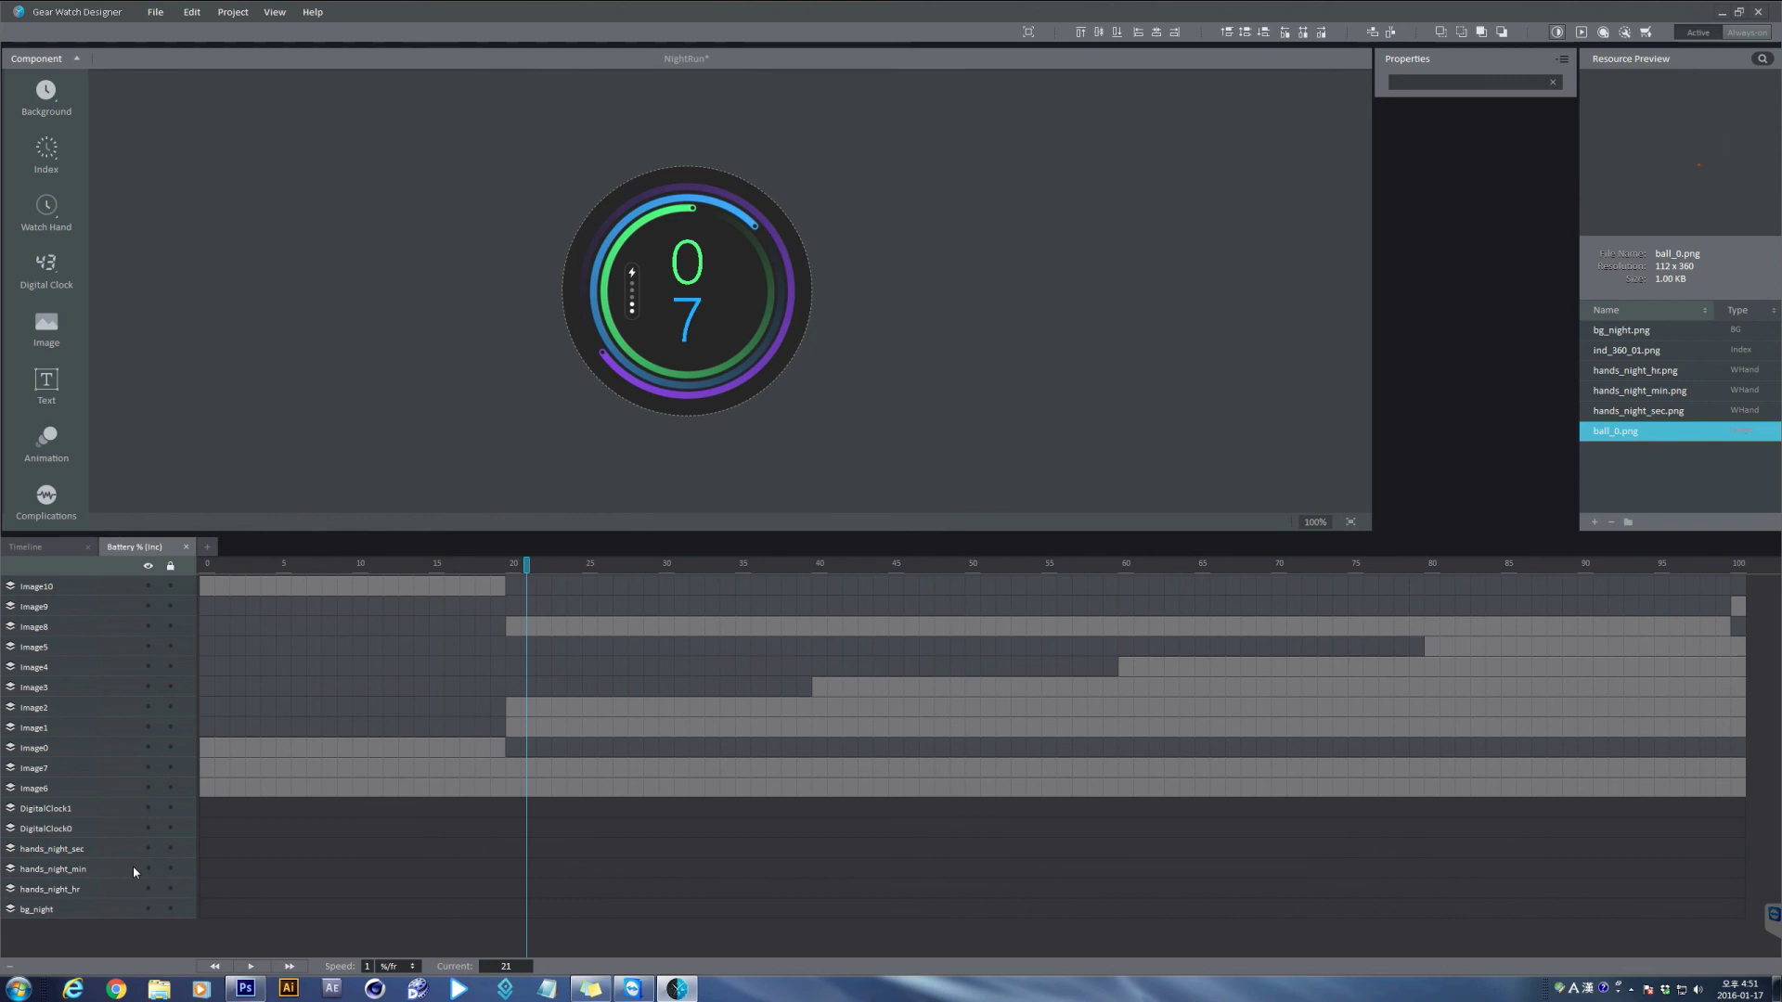
Preview the face at 4% and 6% battery and enlarge the canvas area.
{"action": "left_click_drag", "start_coordinate": [239, 827], "coordinate": [286, 813]}
{"action": "left_click", "coordinate": [297, 791]}
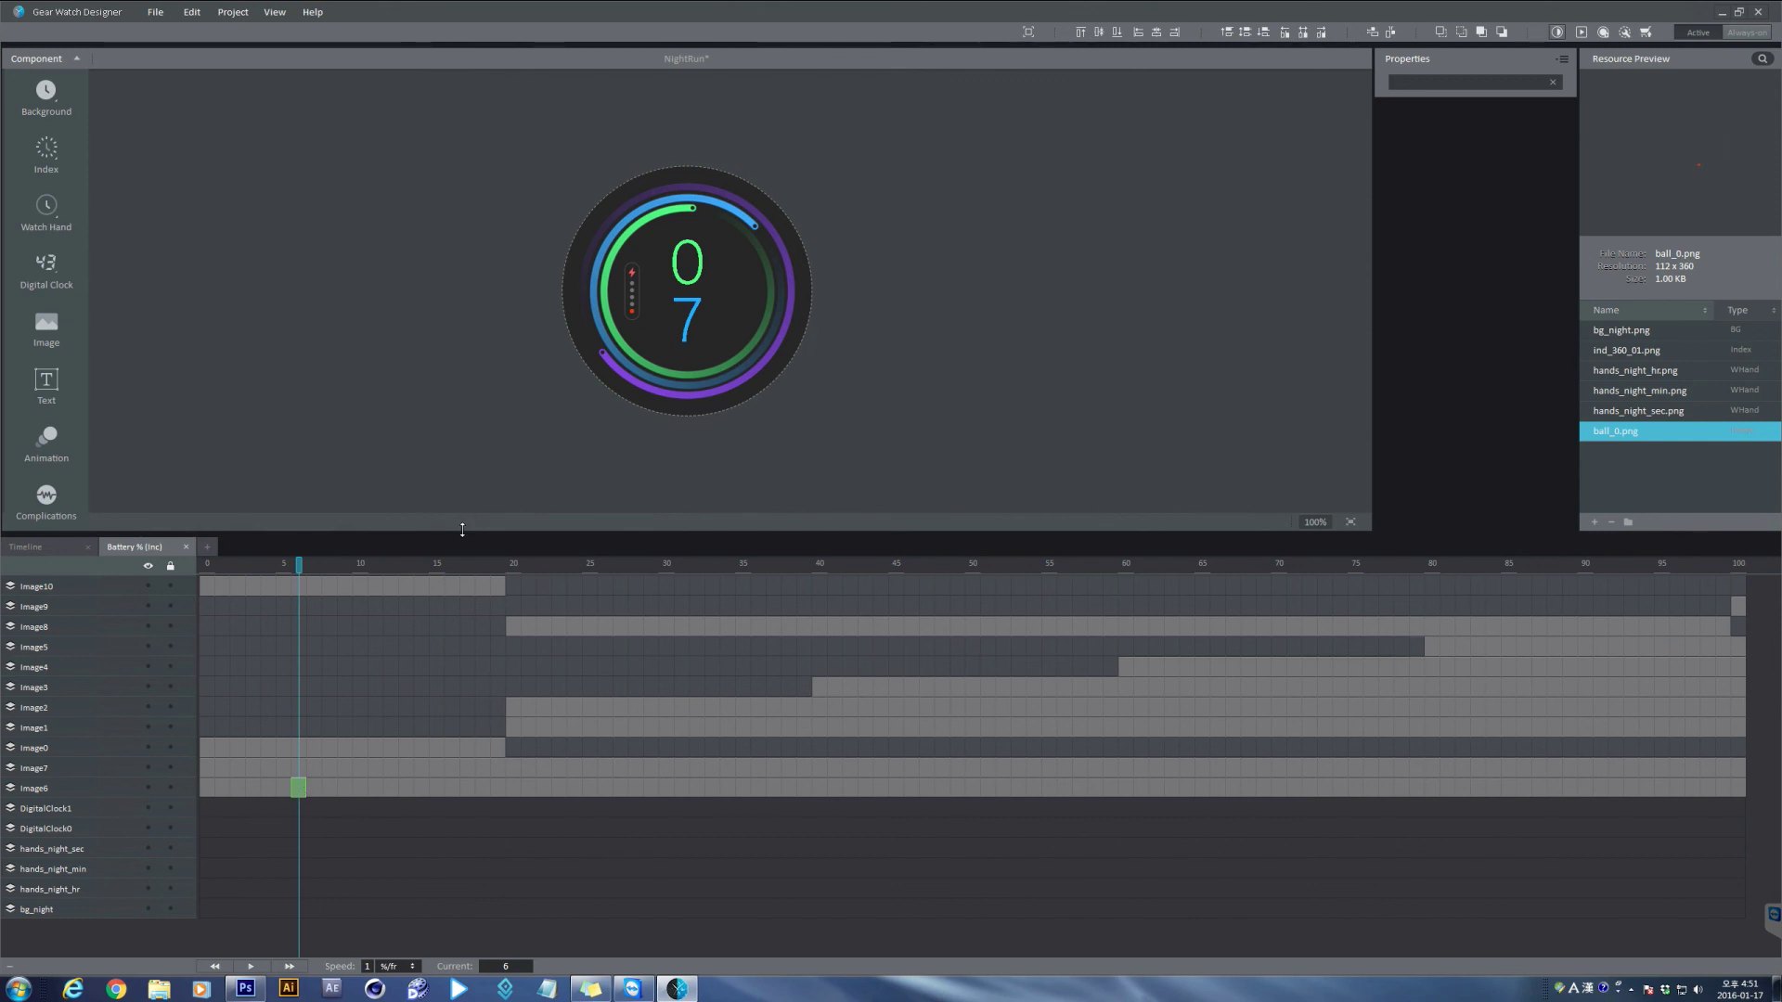
{"action": "left_click_drag", "start_coordinate": [462, 528], "coordinate": [478, 630]}
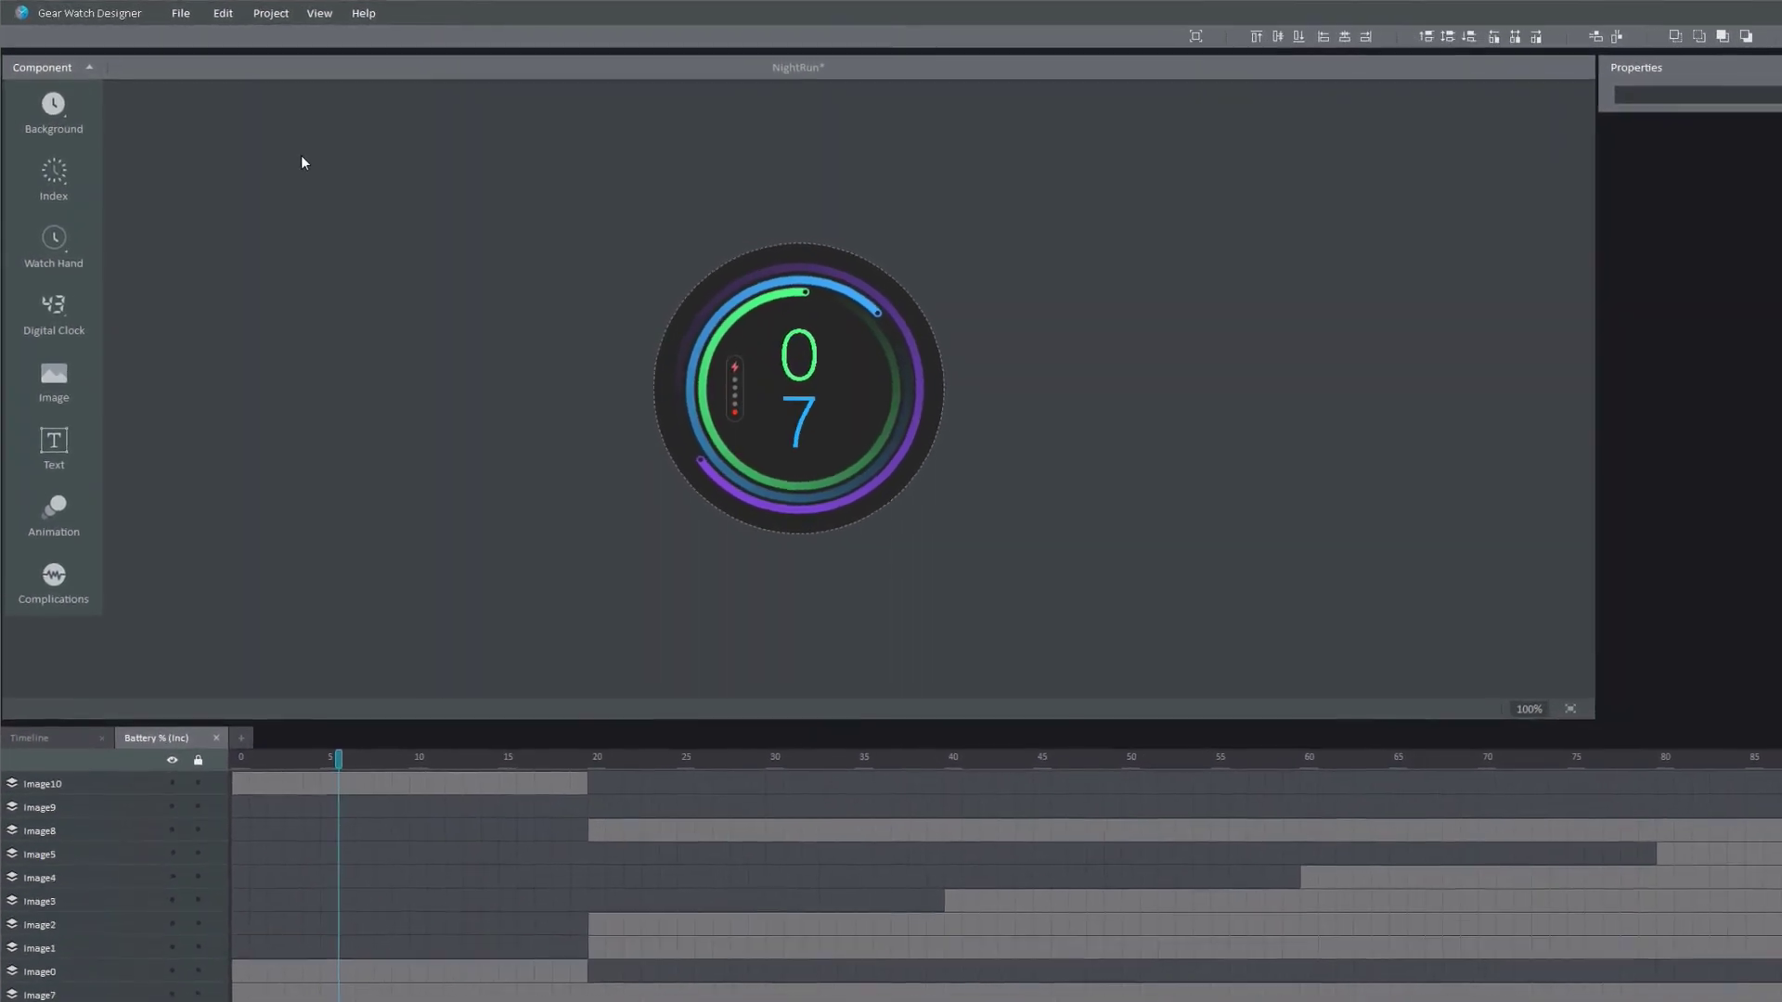
Save NightRun, then create a new project using the Climb1 sample template.
{"action": "left_click", "coordinate": [181, 13]}
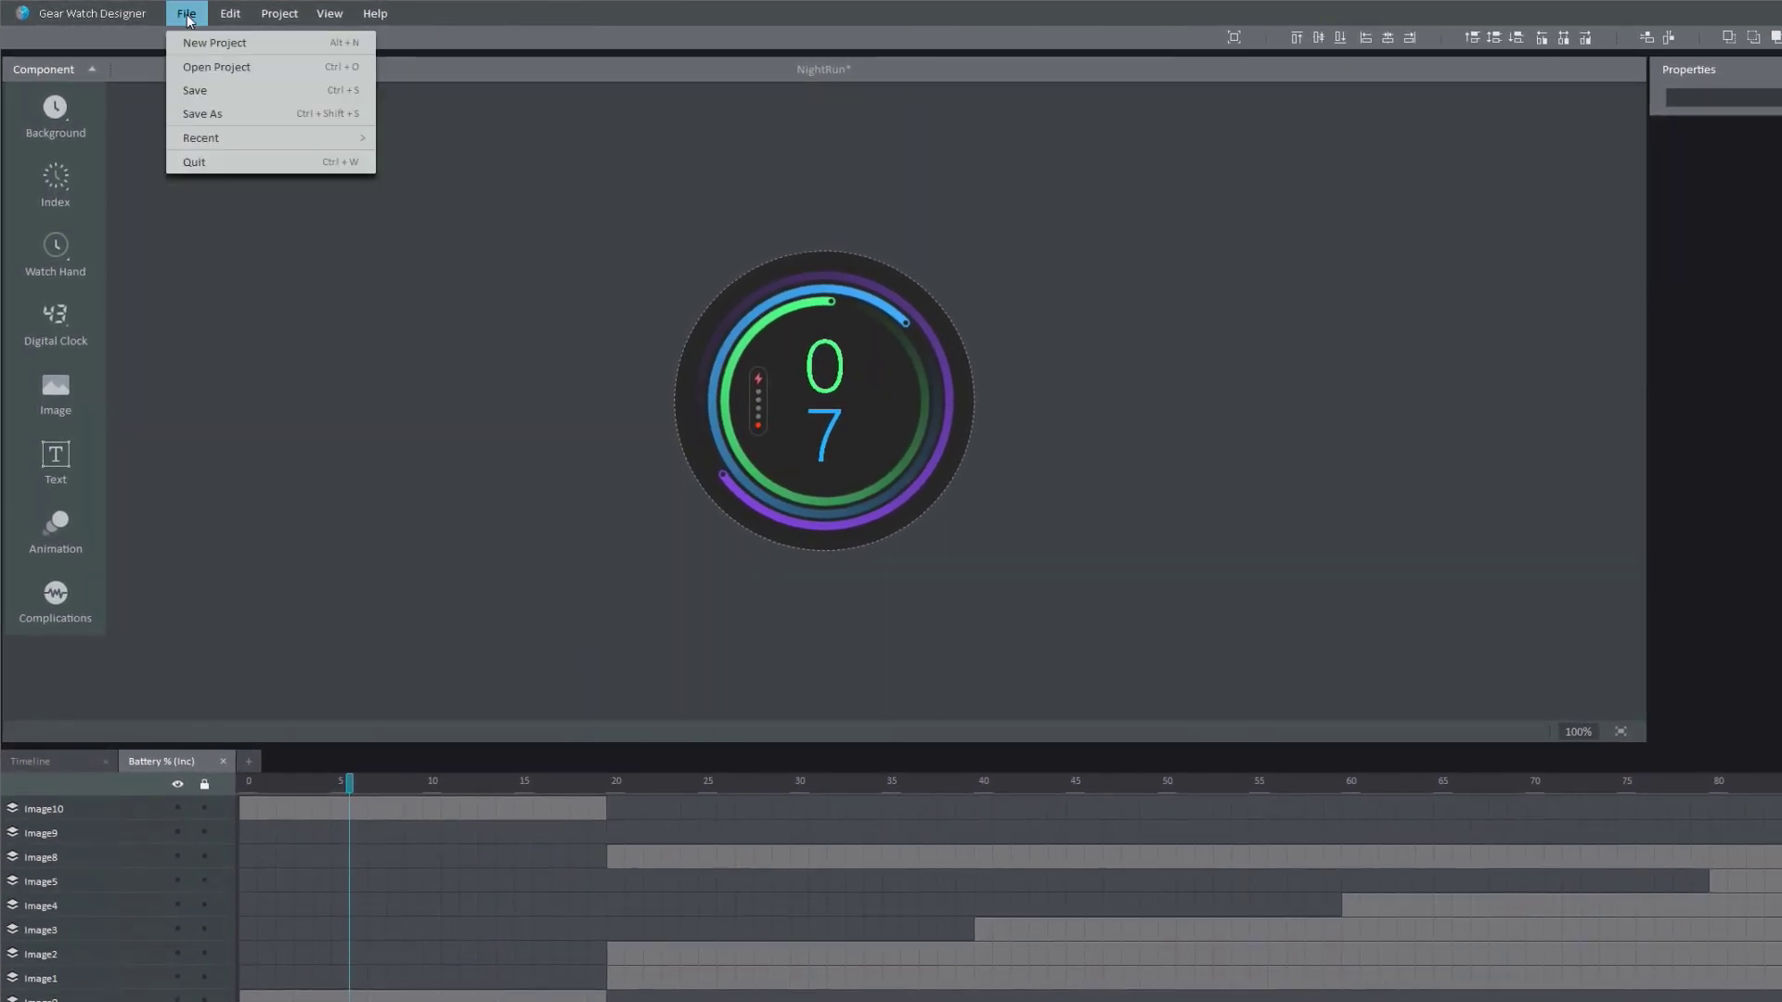
{"action": "left_click", "coordinate": [215, 90]}
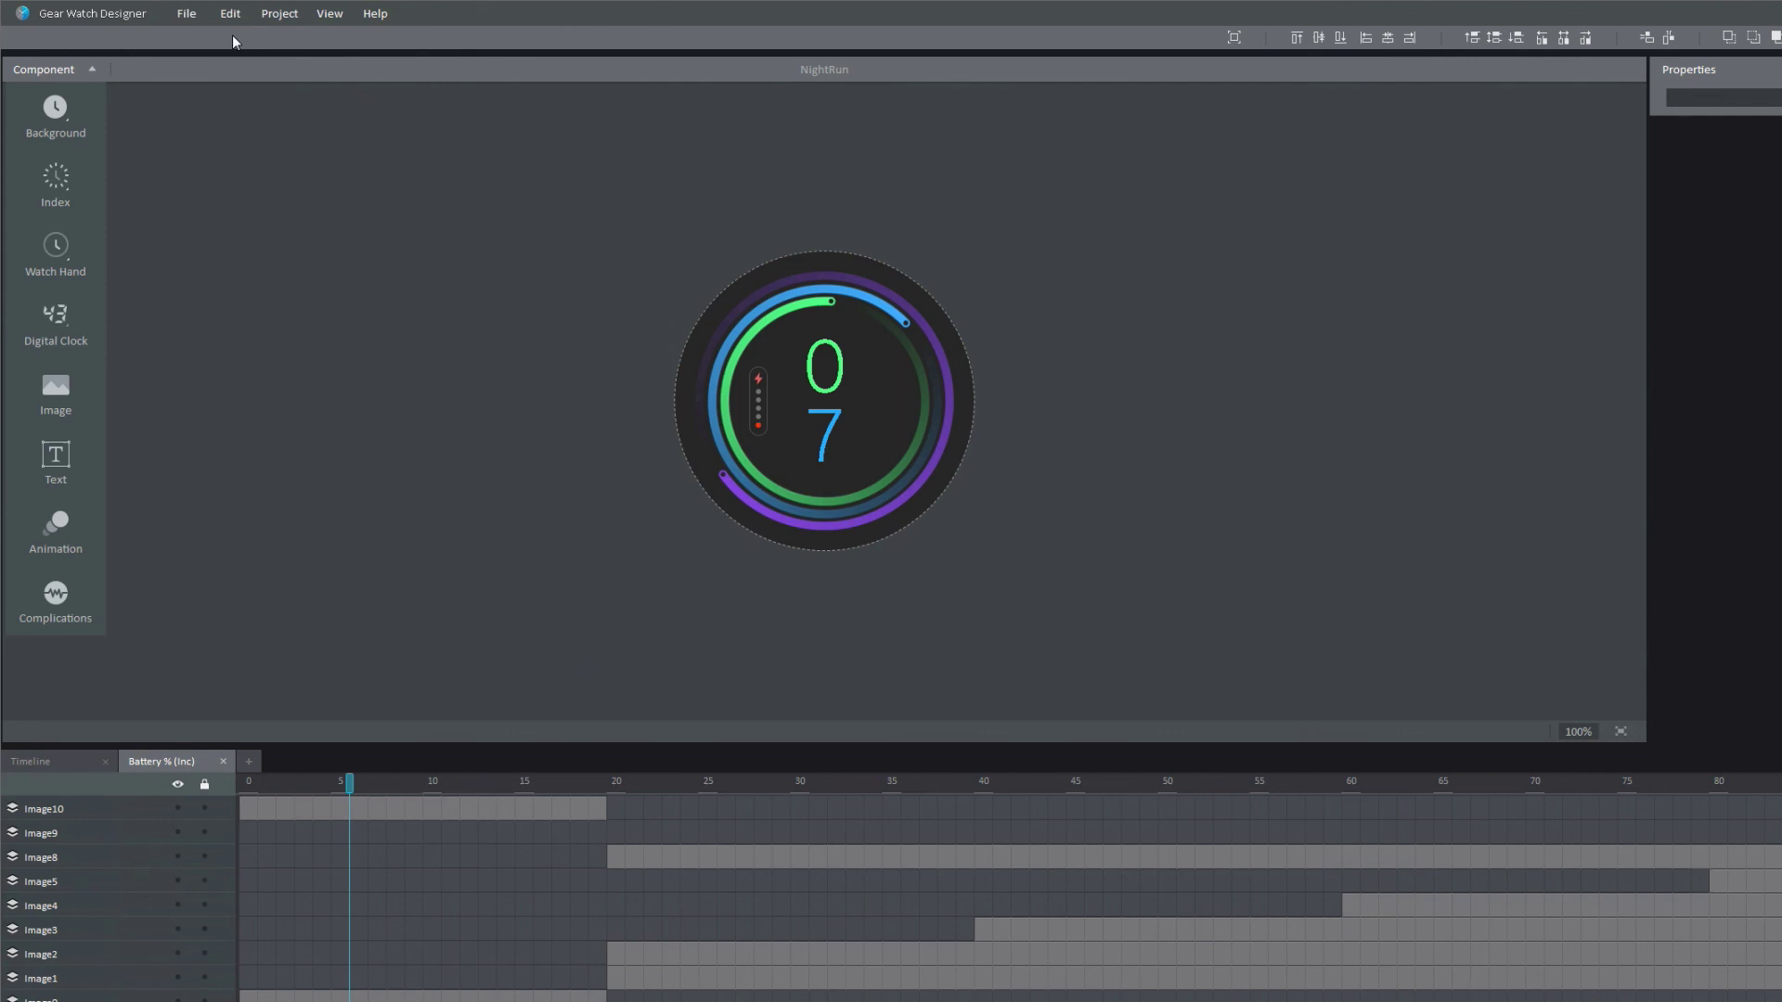
{"action": "left_click", "coordinate": [190, 17]}
{"action": "left_click", "coordinate": [249, 45]}
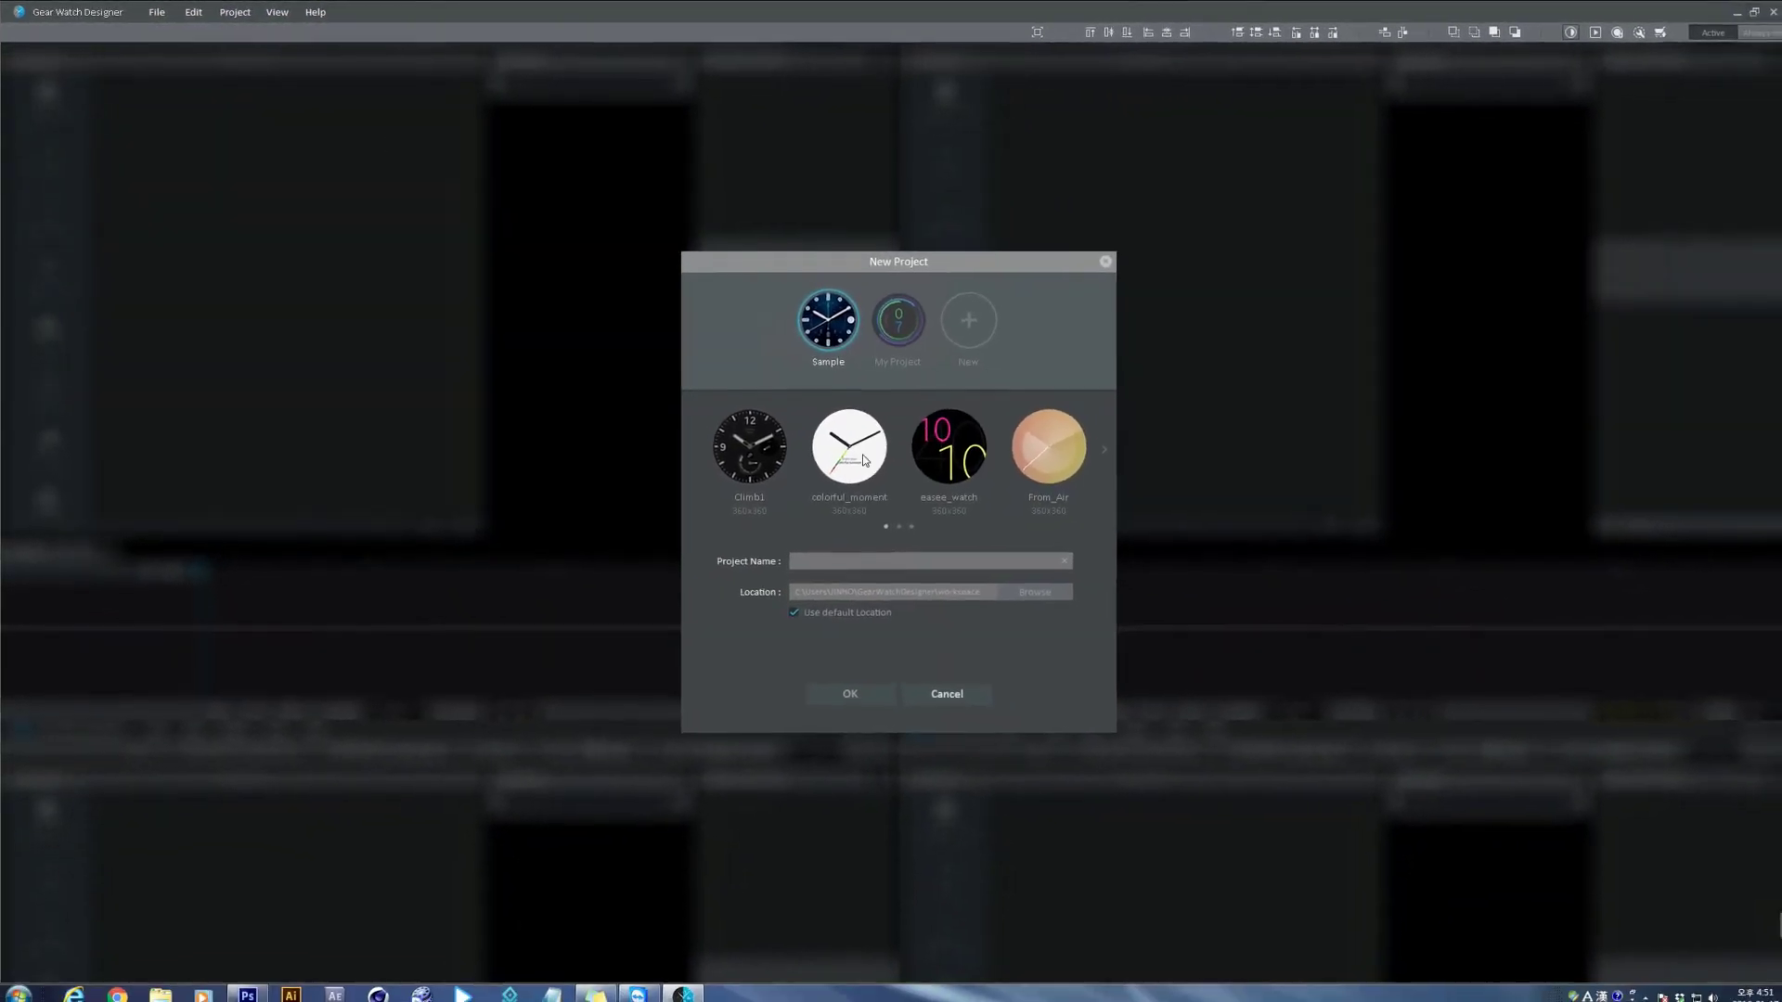
{"action": "left_click", "coordinate": [775, 460]}
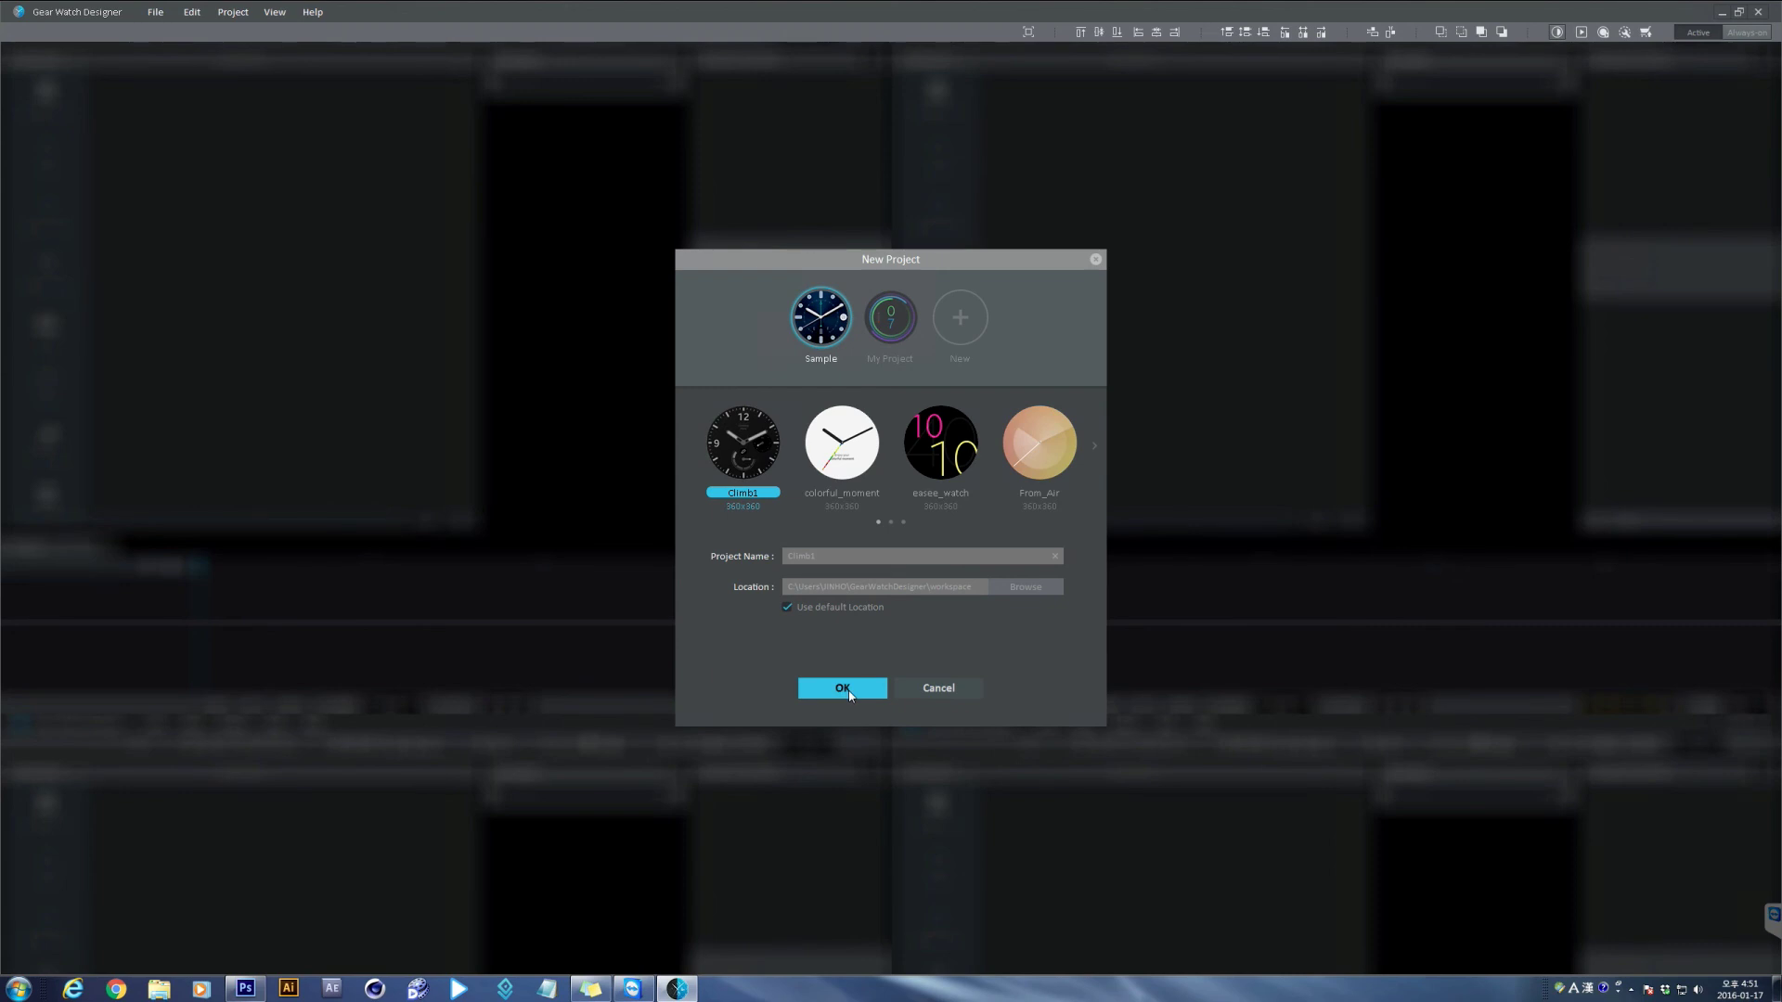
{"action": "left_click", "coordinate": [842, 687]}
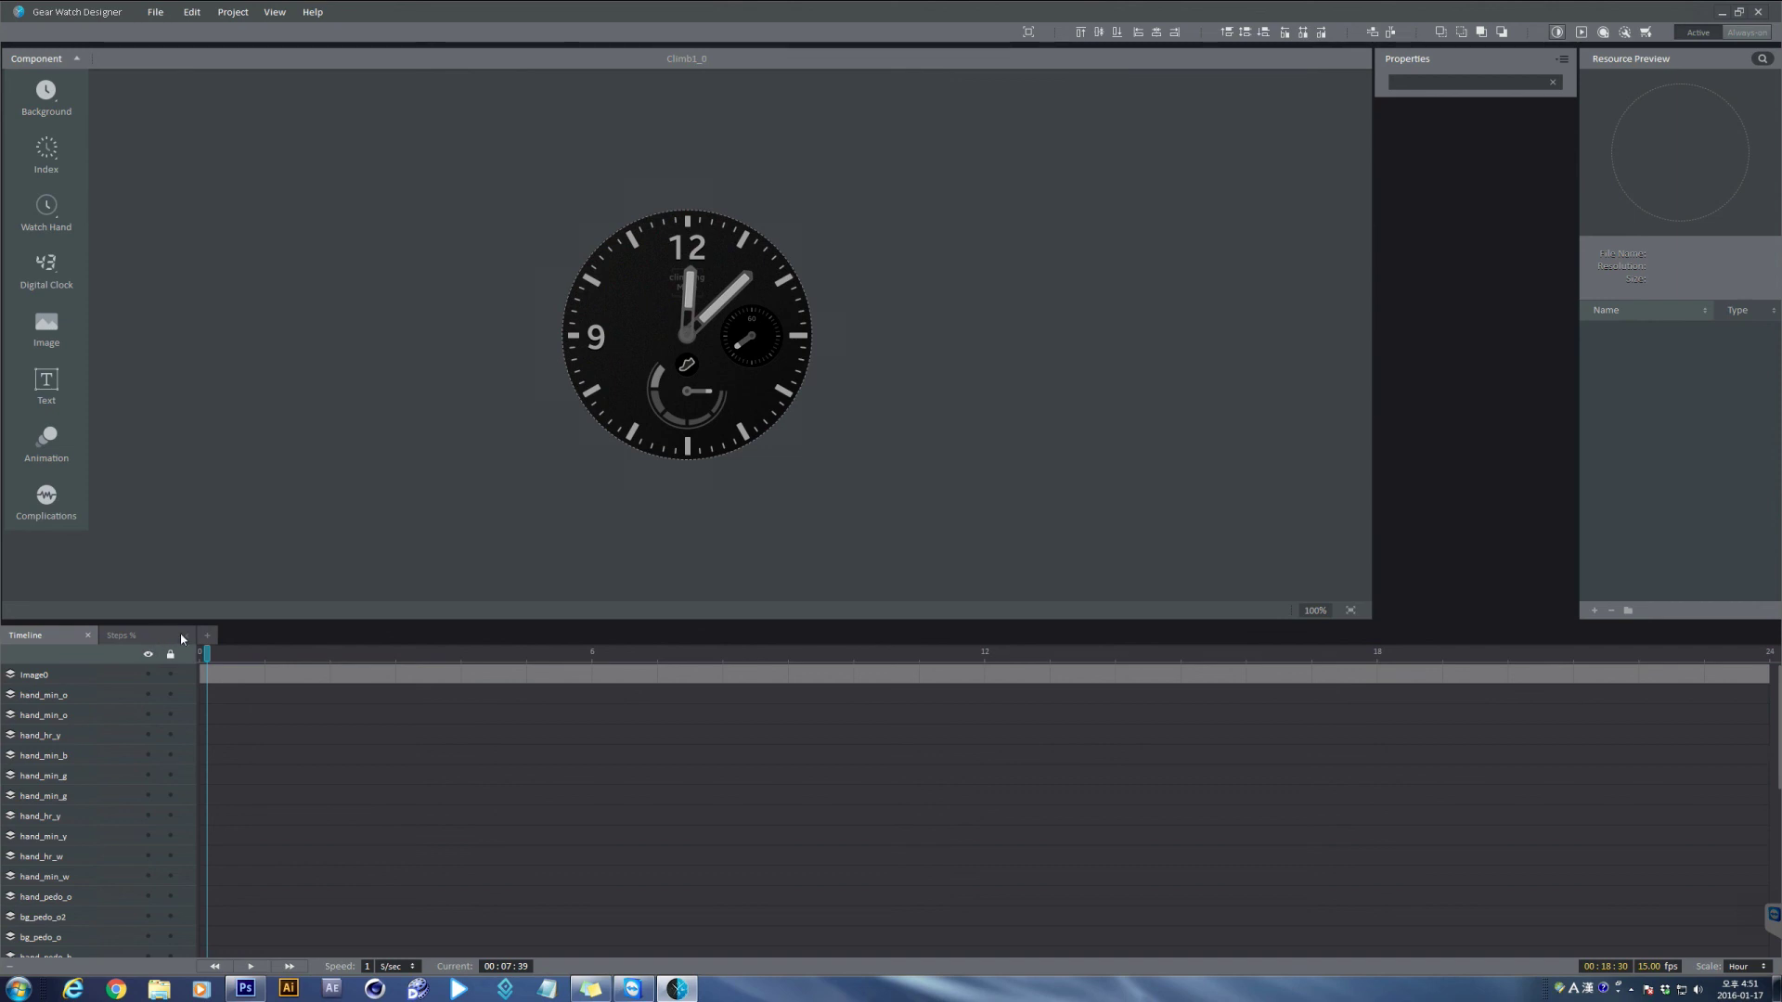
Close the Steps % timeline and add a fresh Steps % timeline.
{"action": "left_click", "coordinate": [185, 636]}
{"action": "left_click", "coordinate": [108, 637]}
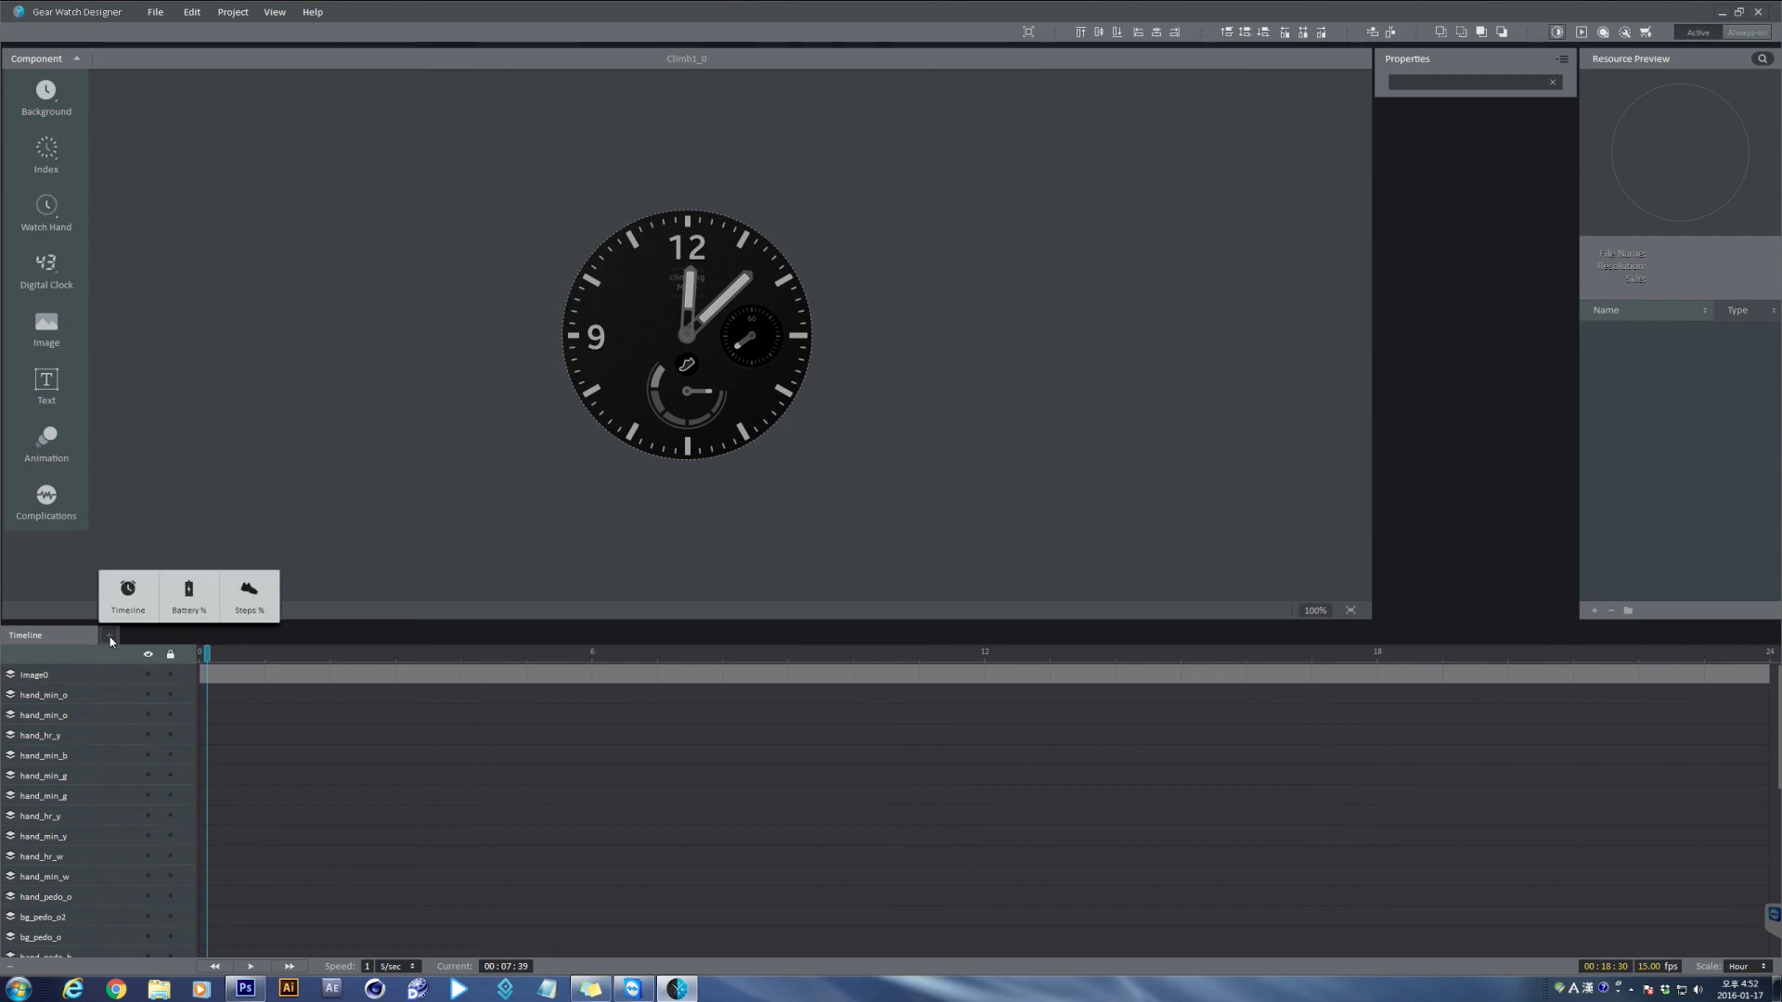
{"action": "left_click", "coordinate": [268, 609]}
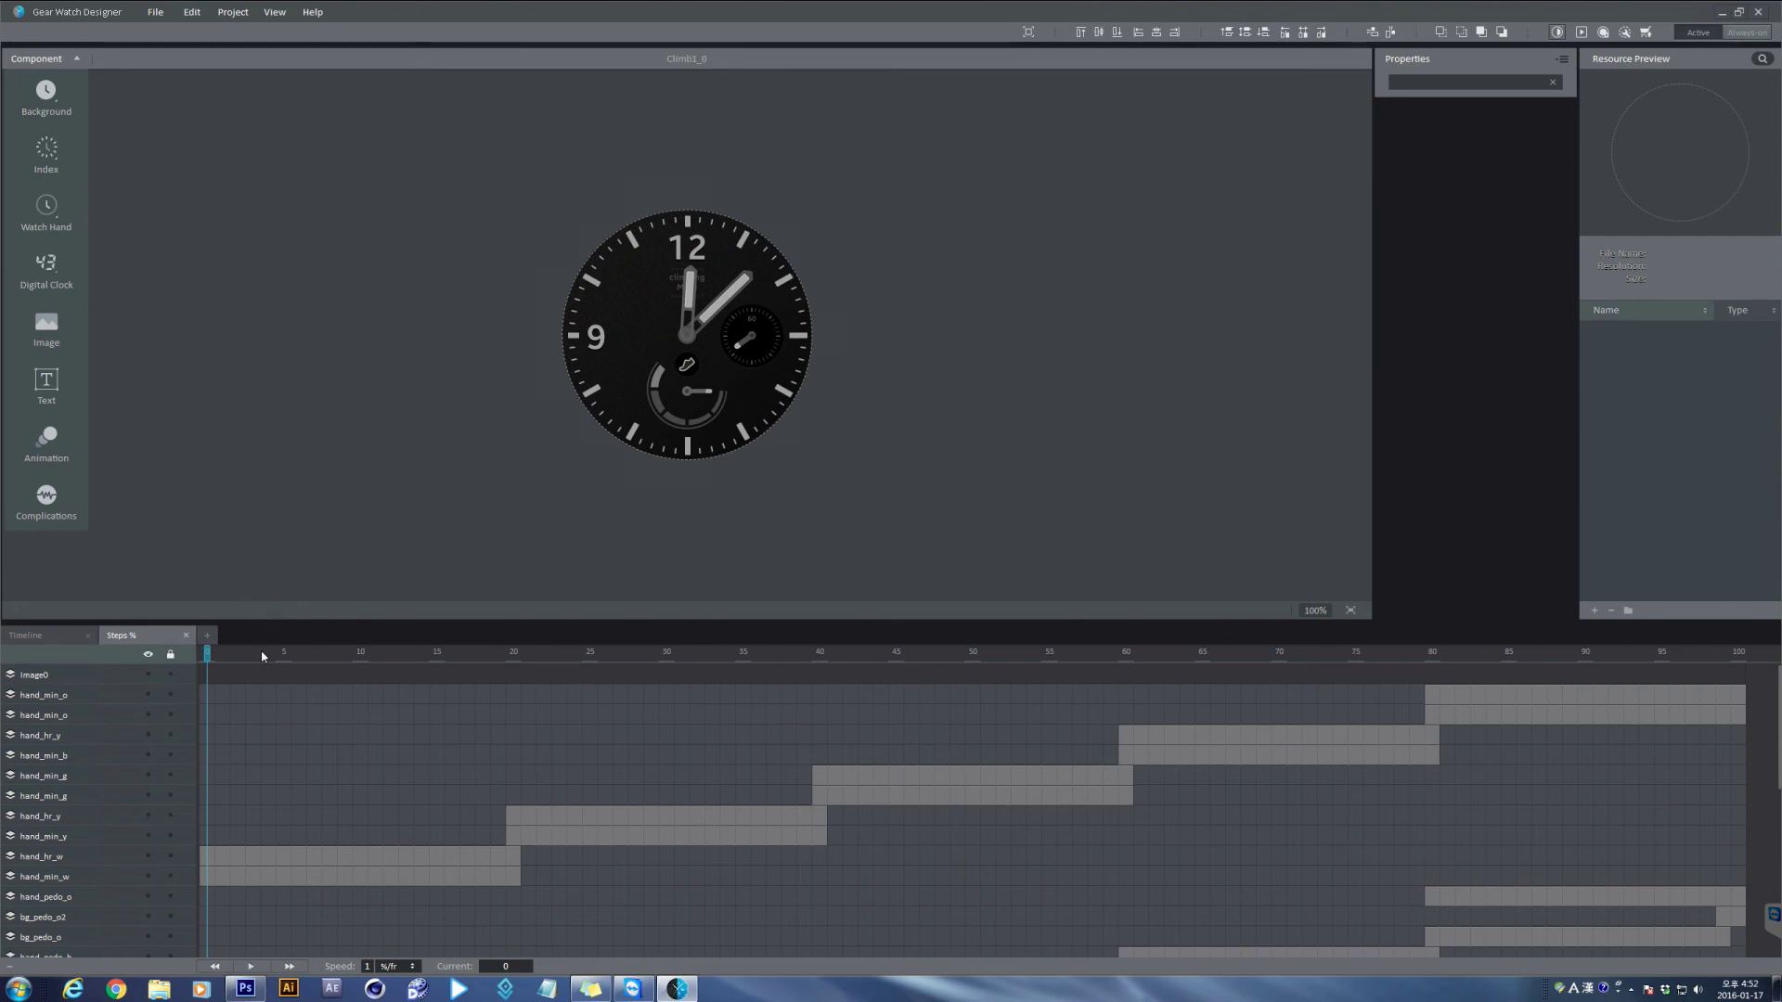
Scrub the Steps % playhead from frame 1 upward and back to compare hand colours.
{"action": "left_click", "coordinate": [219, 658]}
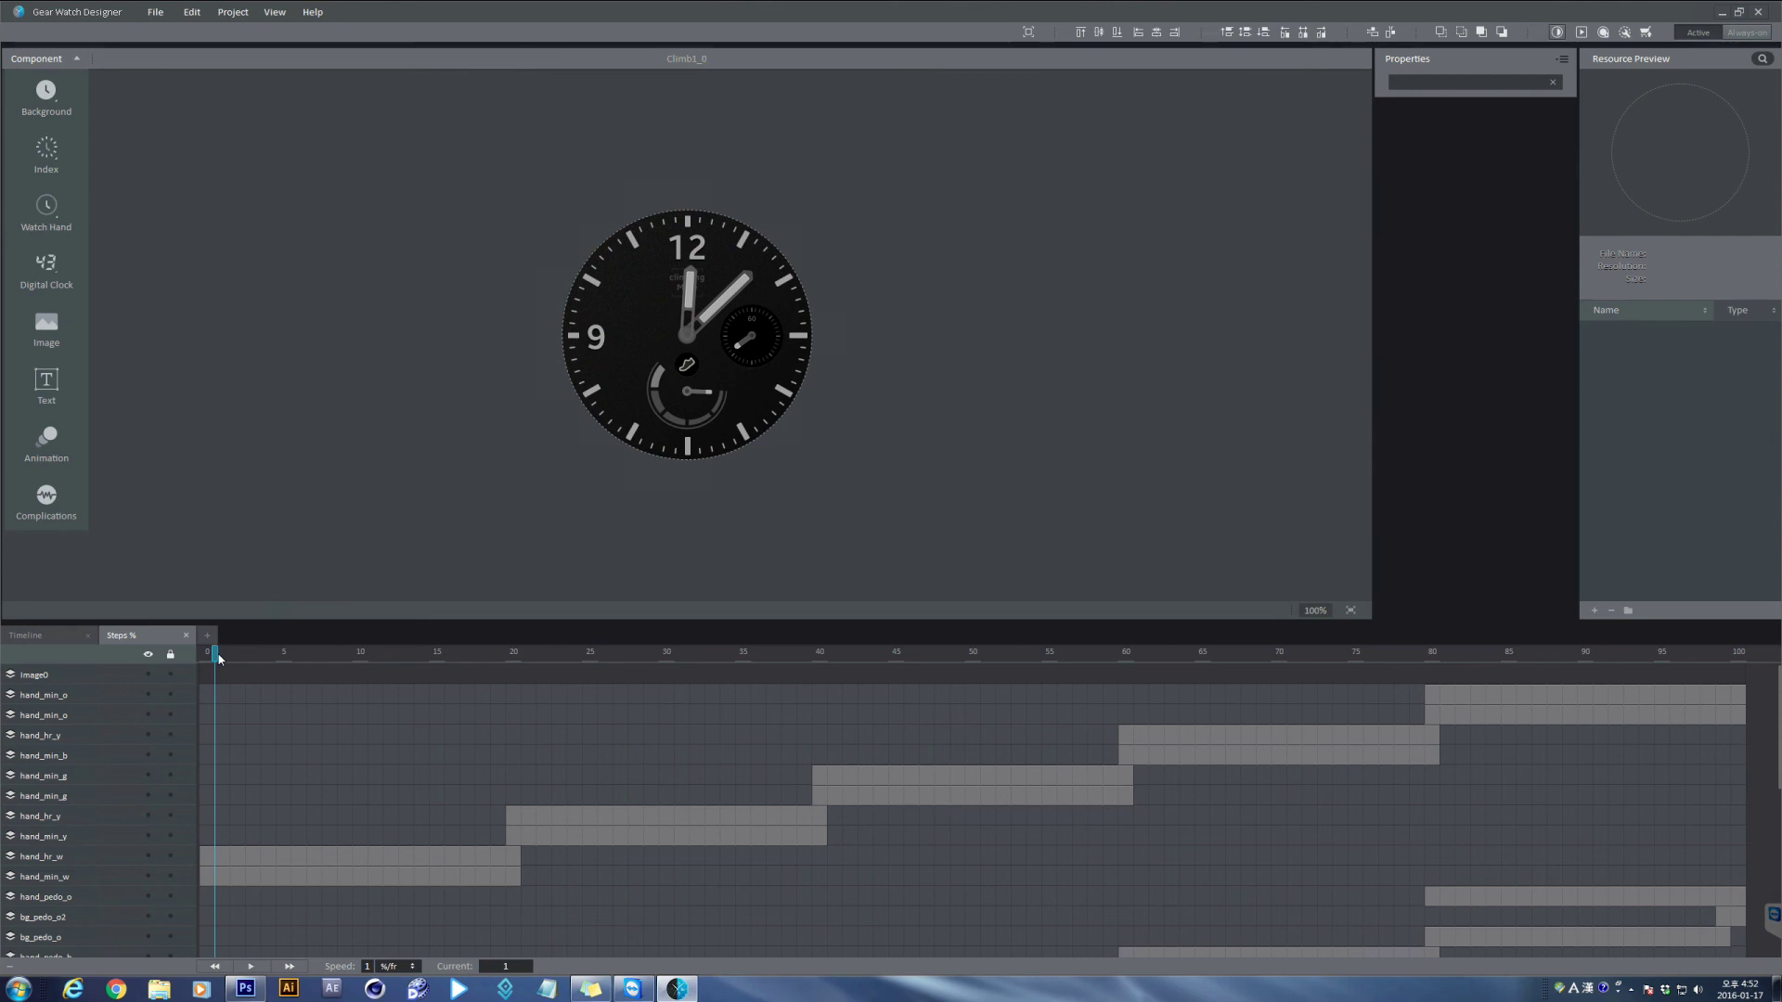
{"action": "left_click_drag", "start_coordinate": [219, 658], "coordinate": [1545, 721]}
{"action": "left_click_drag", "start_coordinate": [1363, 729], "coordinate": [286, 680]}
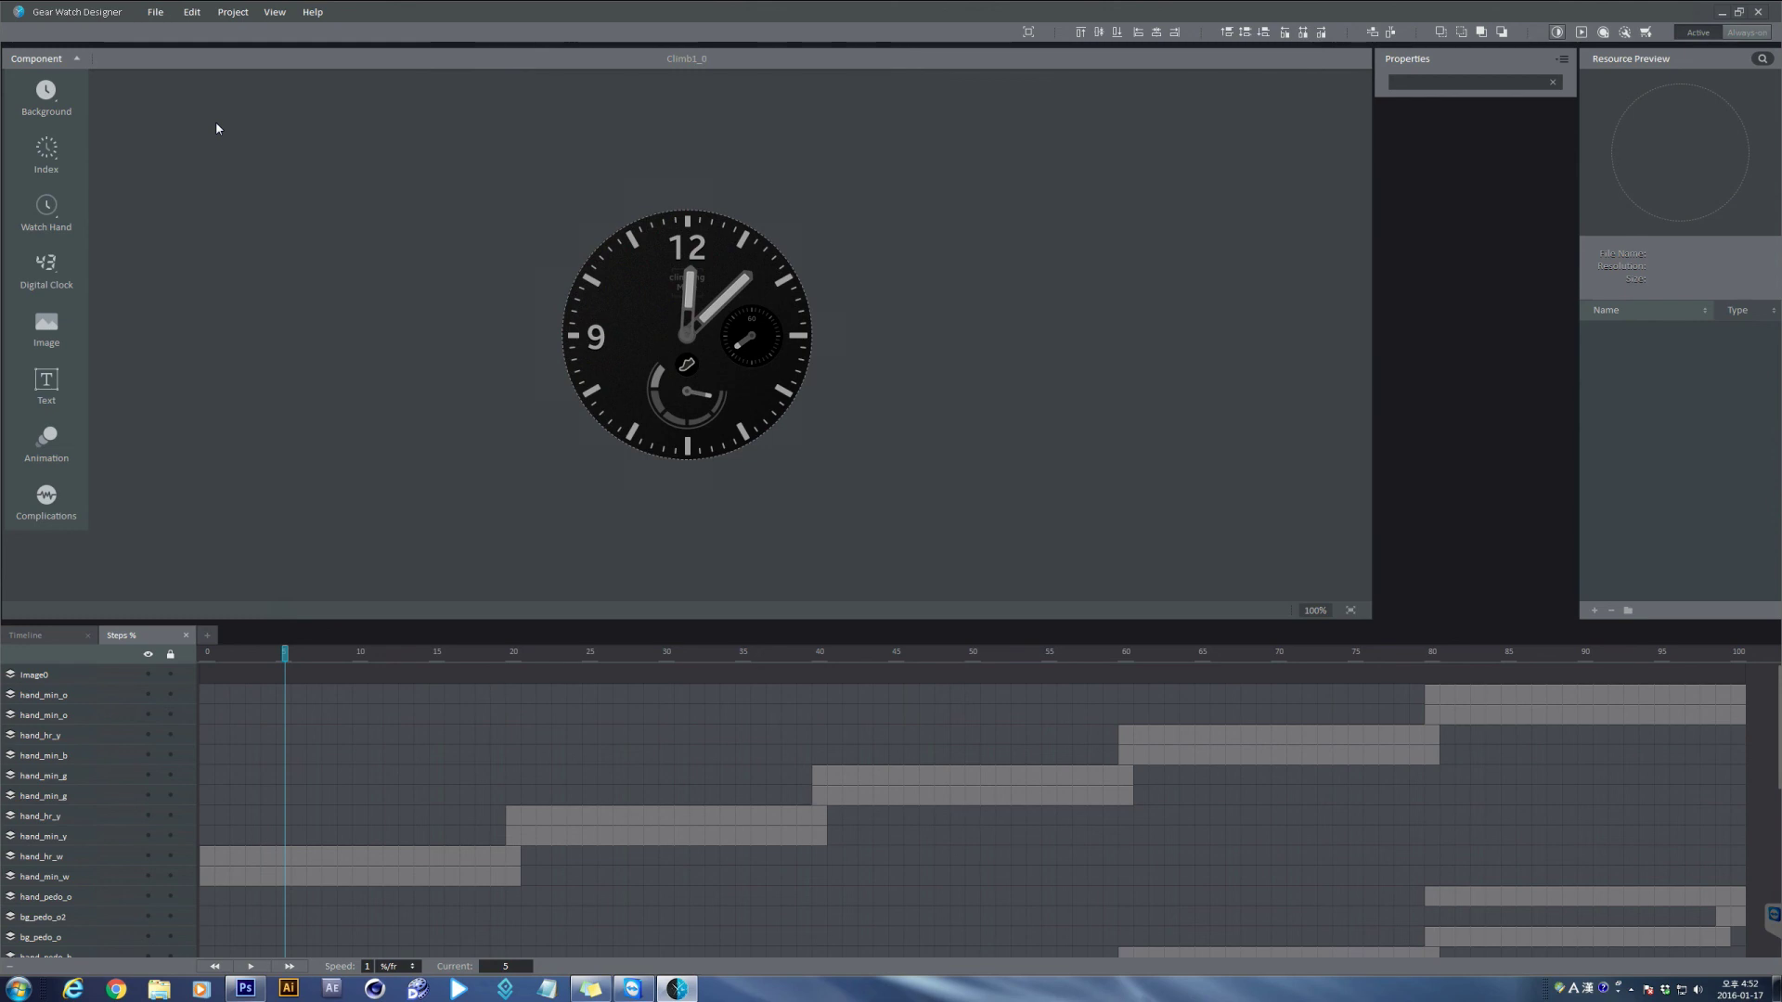
Create a new project from the saved NightRun design in My Project.
{"action": "left_click", "coordinate": [156, 13]}
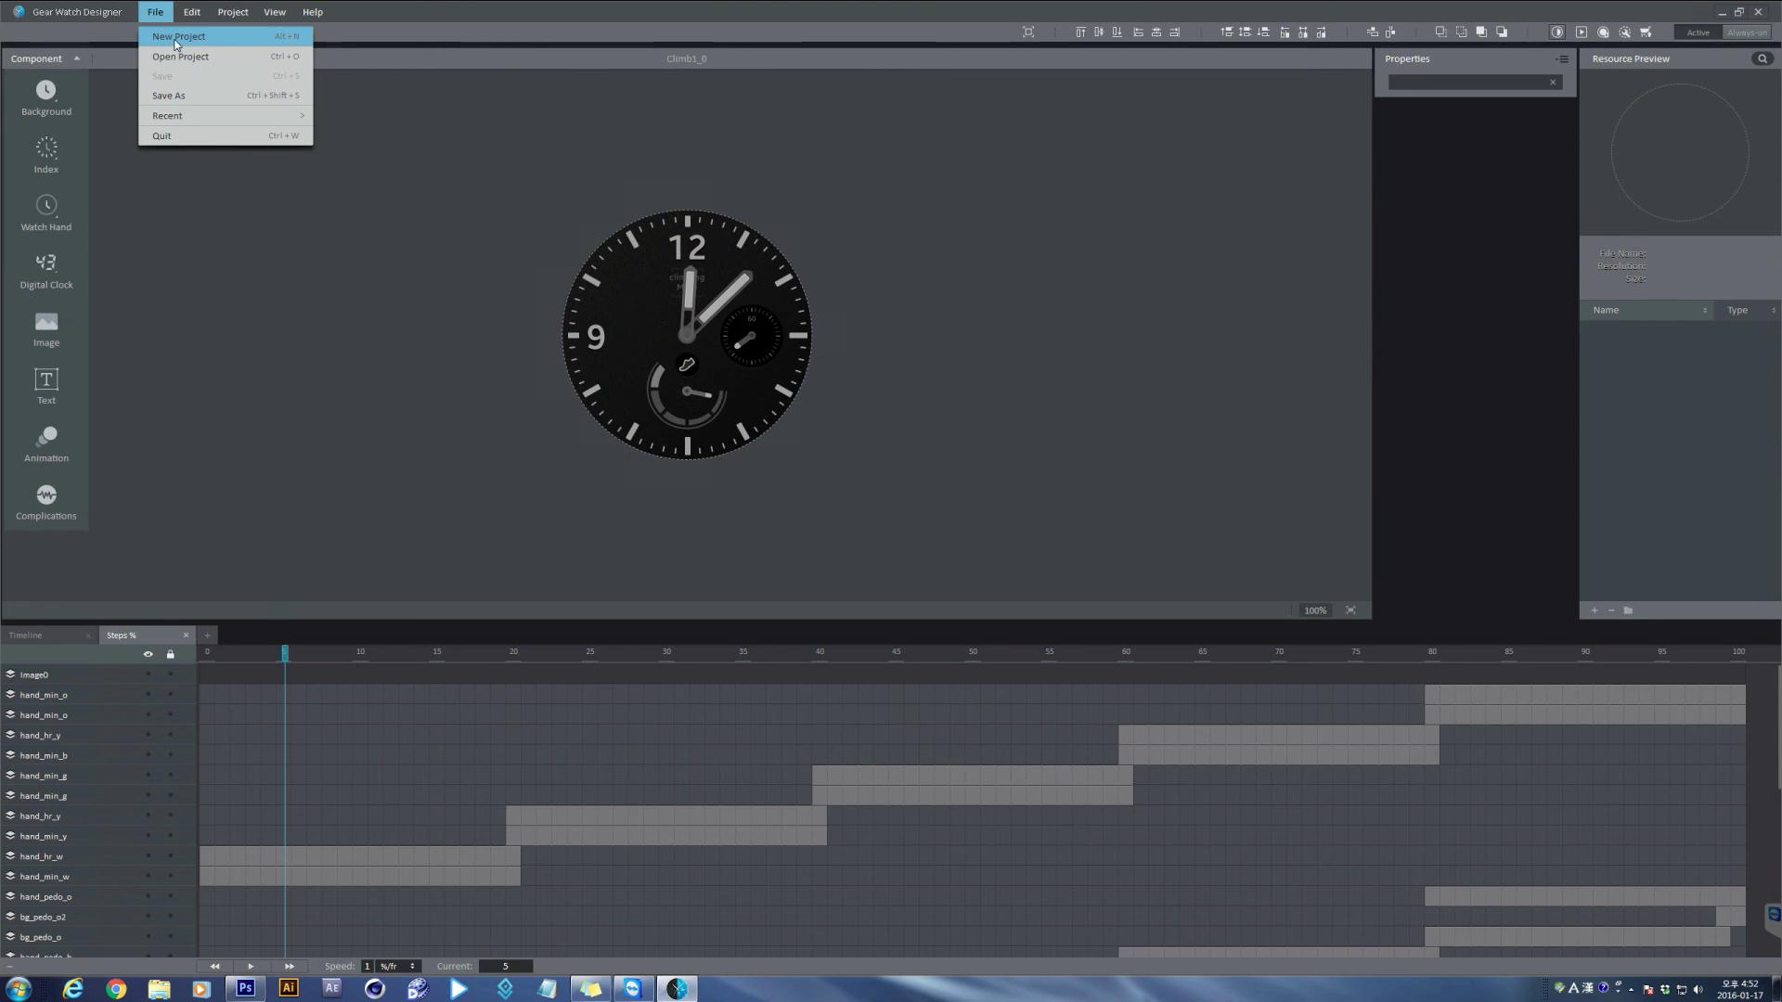
{"action": "left_click", "coordinate": [176, 41]}
{"action": "left_click", "coordinate": [914, 322]}
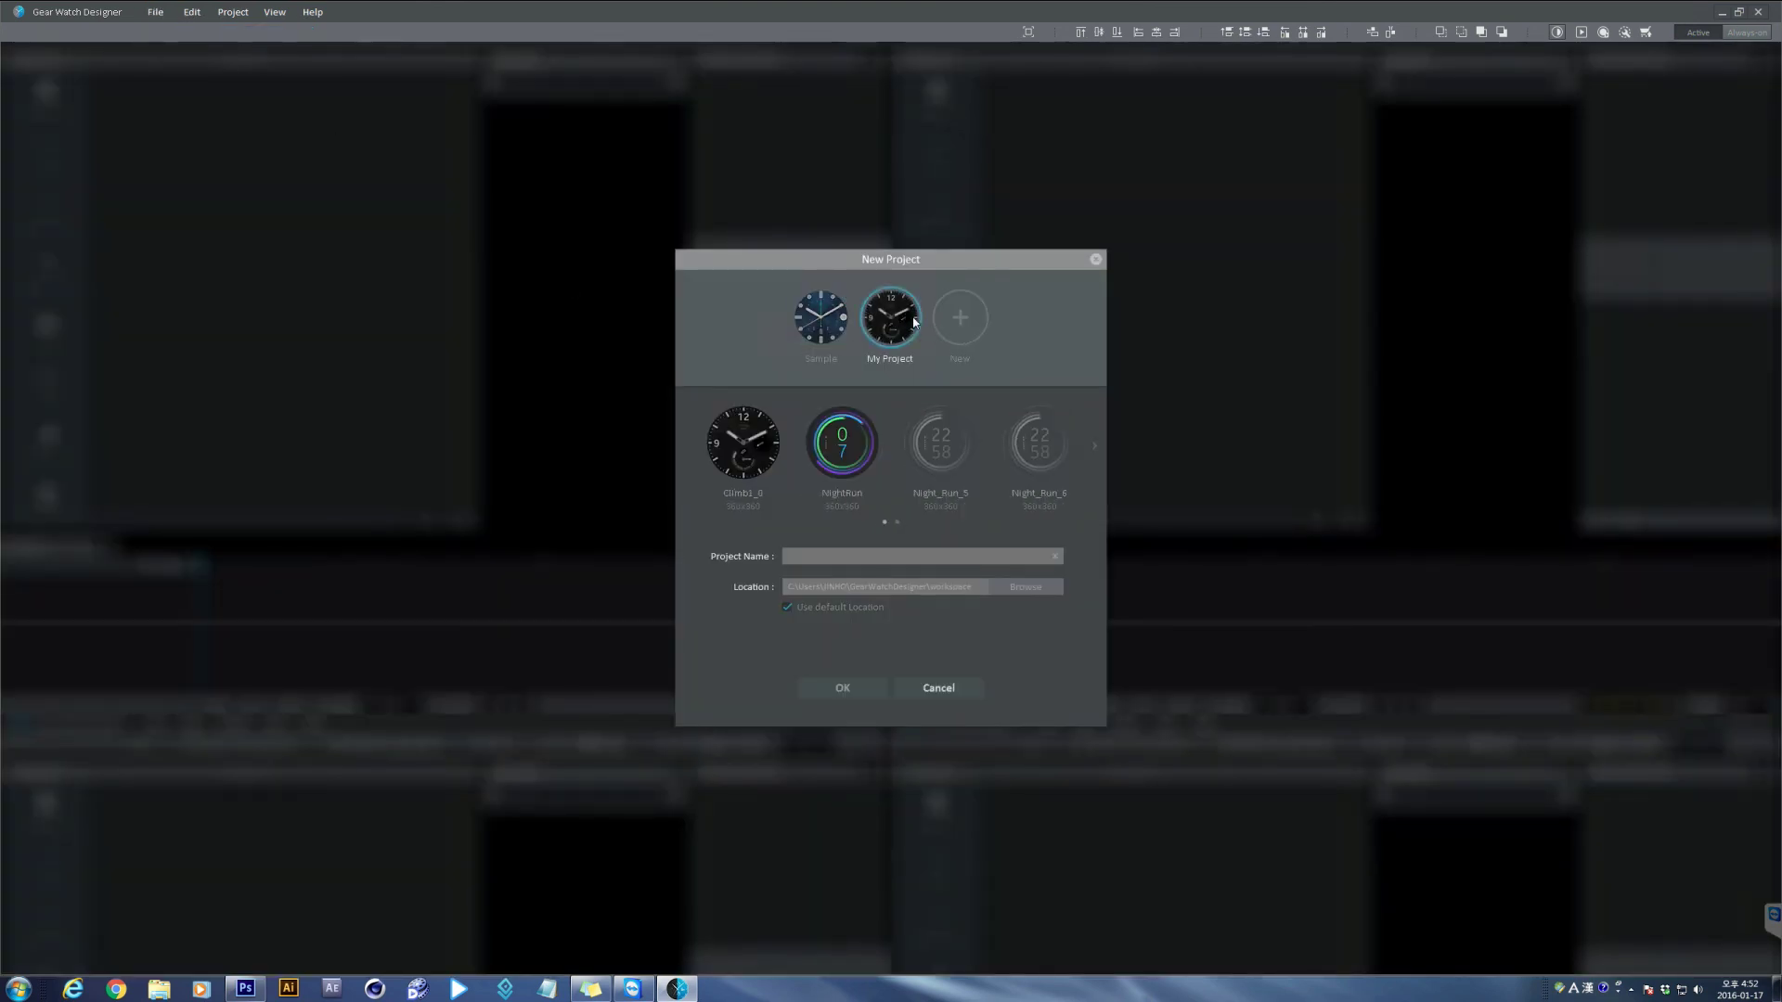
{"action": "left_click", "coordinate": [842, 444]}
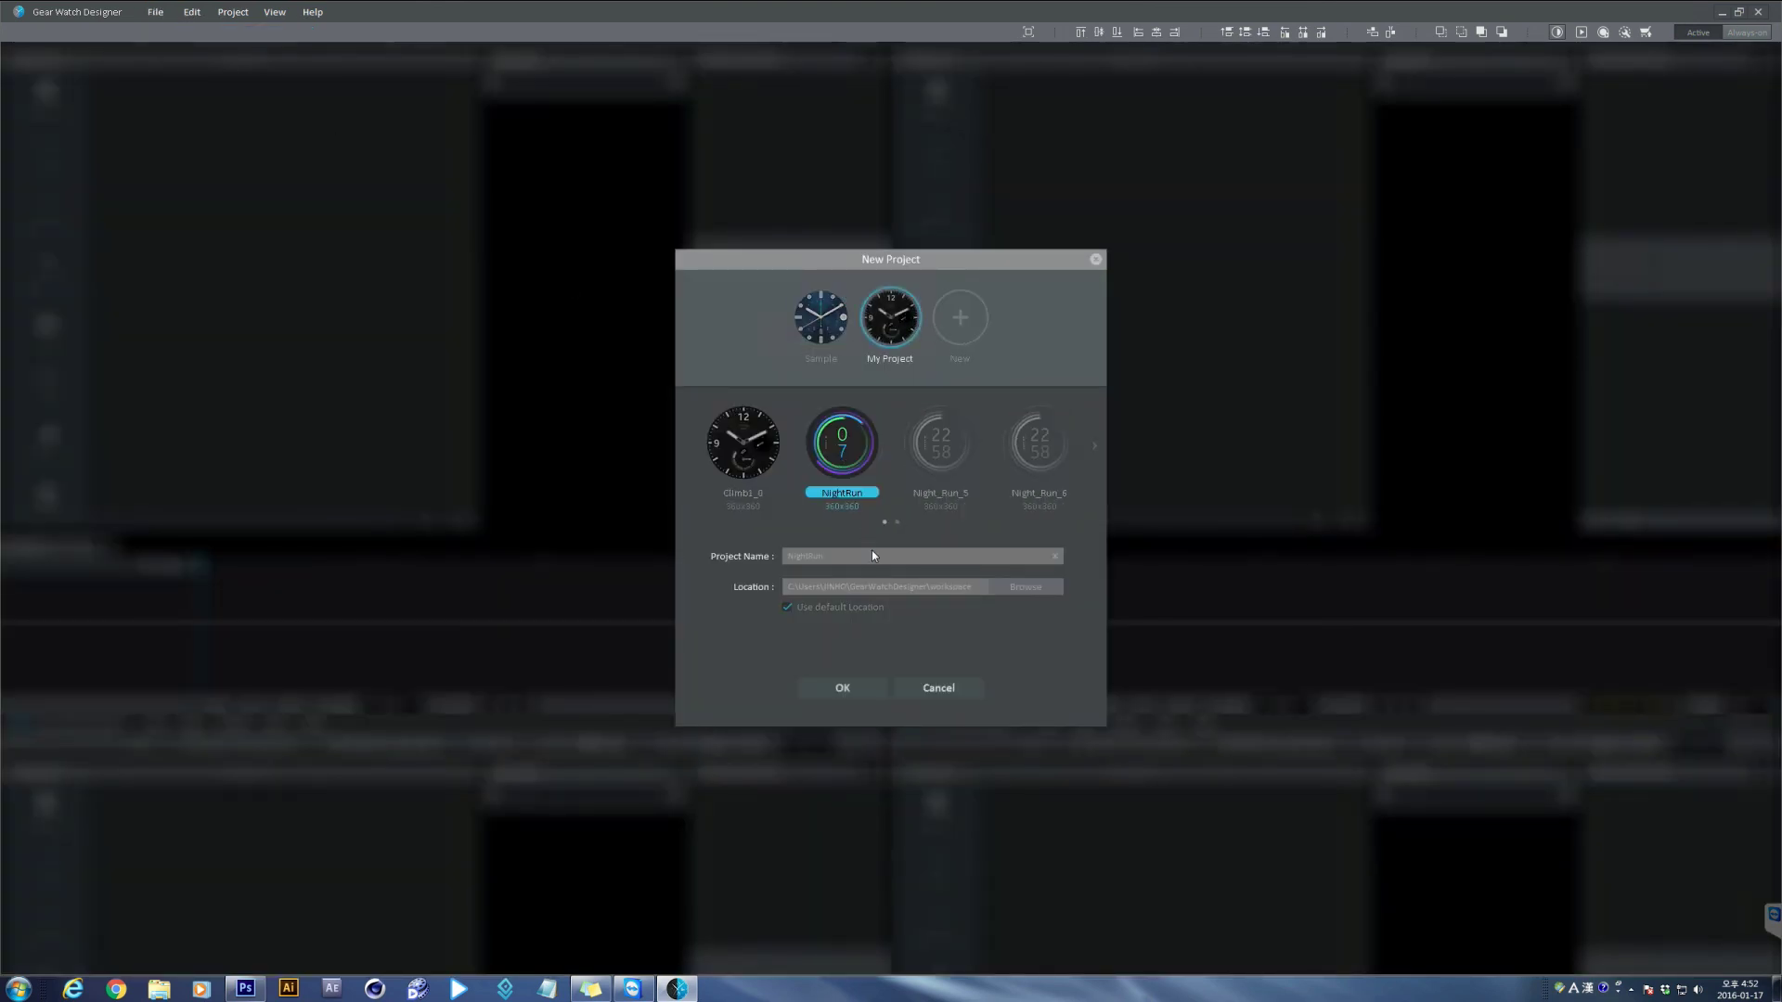
{"action": "left_click", "coordinate": [855, 687]}
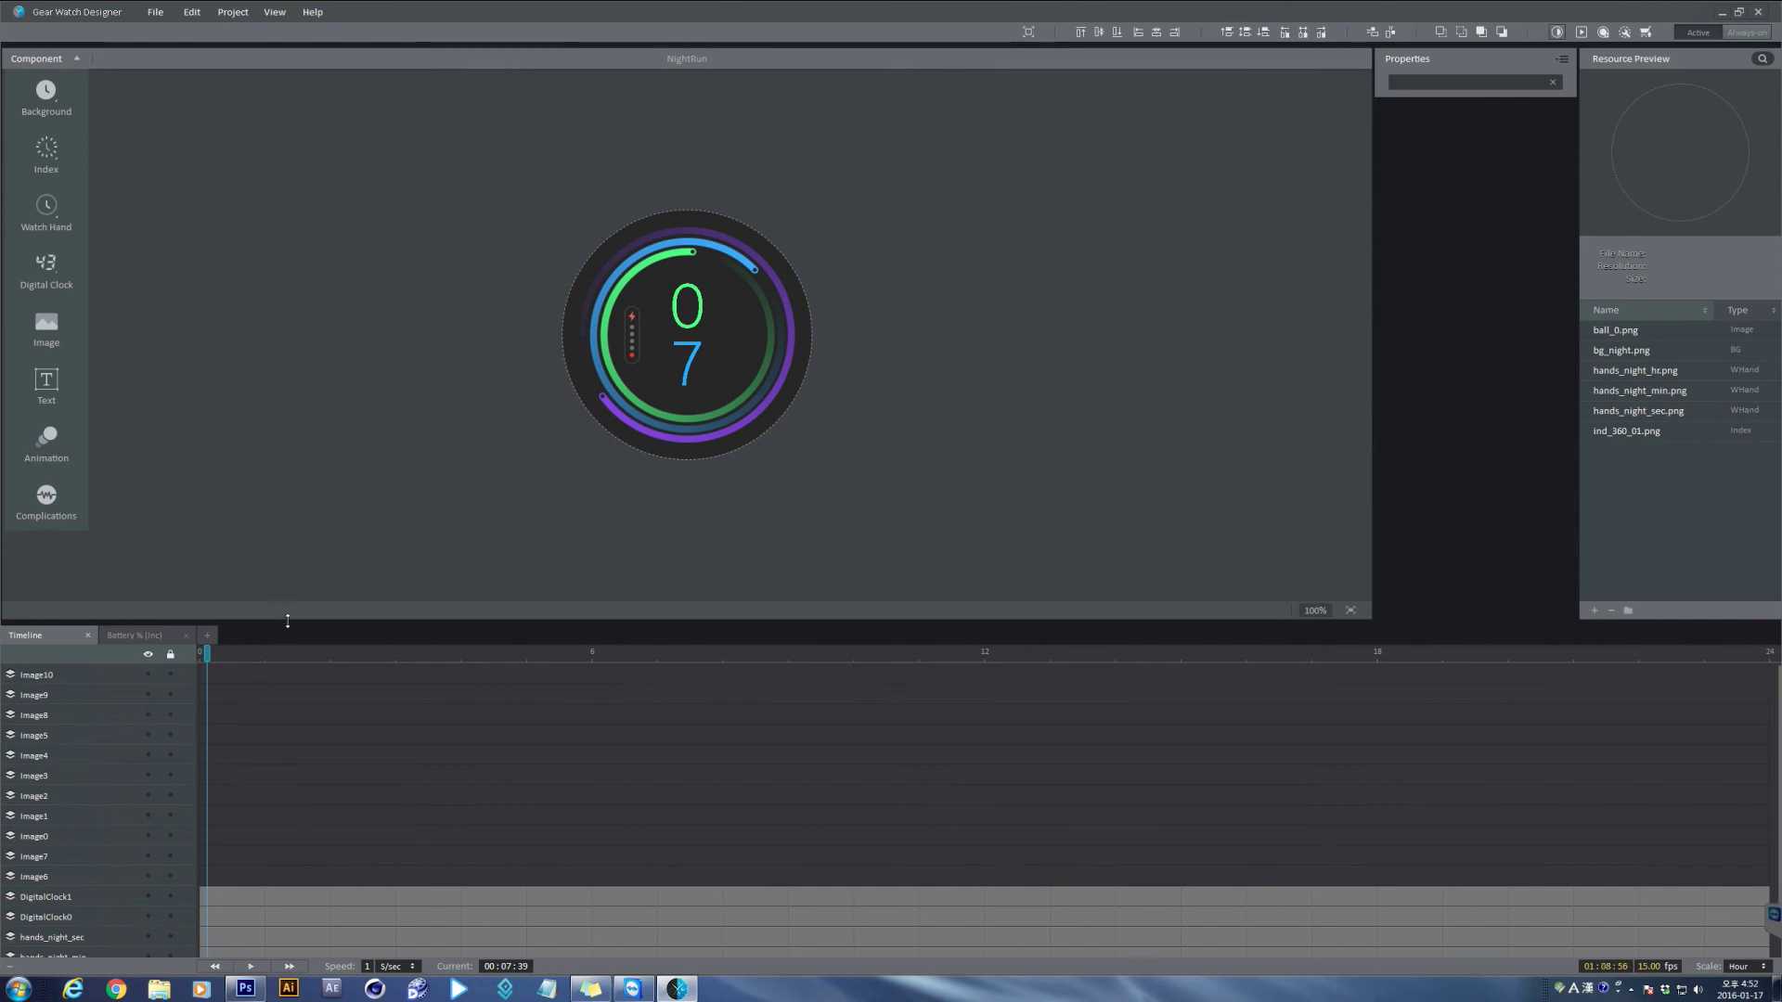
Resize the canvas/timeline split and insert res\background\ch_bg_c_02.png as a new image layer.
{"action": "left_click_drag", "start_coordinate": [288, 621], "coordinate": [297, 580]}
{"action": "left_click_drag", "start_coordinate": [301, 544], "coordinate": [302, 536]}
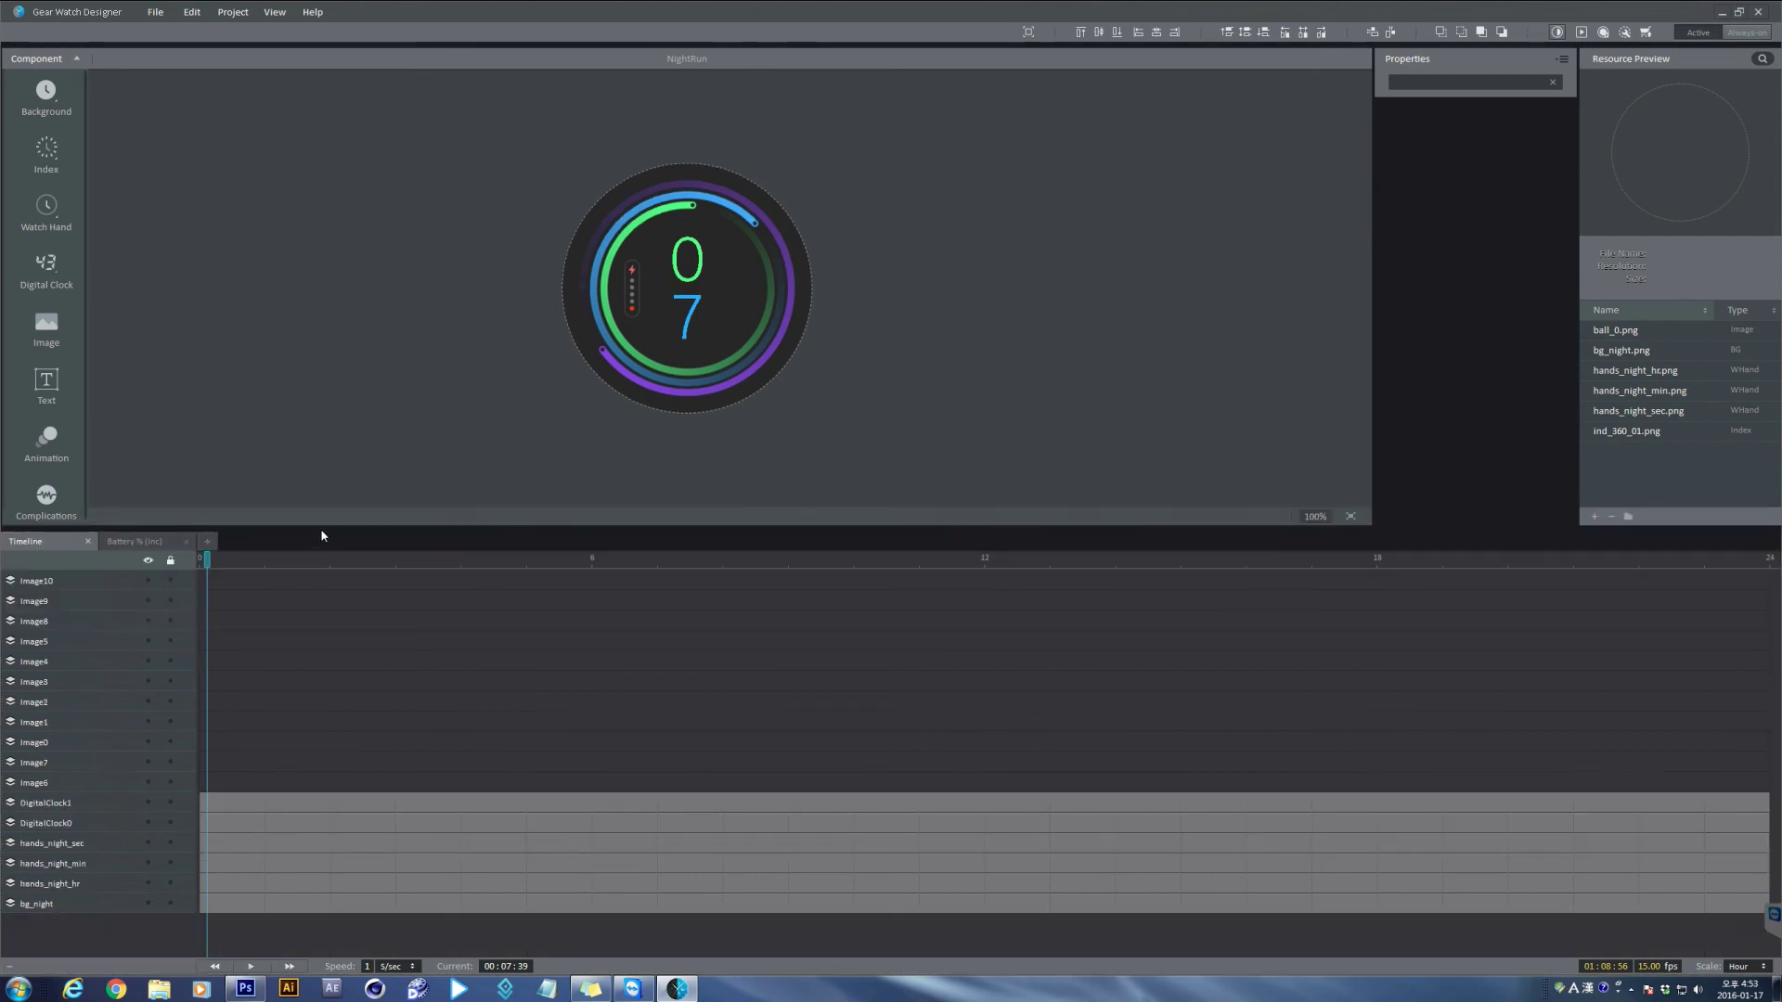
{"action": "left_click_drag", "start_coordinate": [322, 528], "coordinate": [324, 545]}
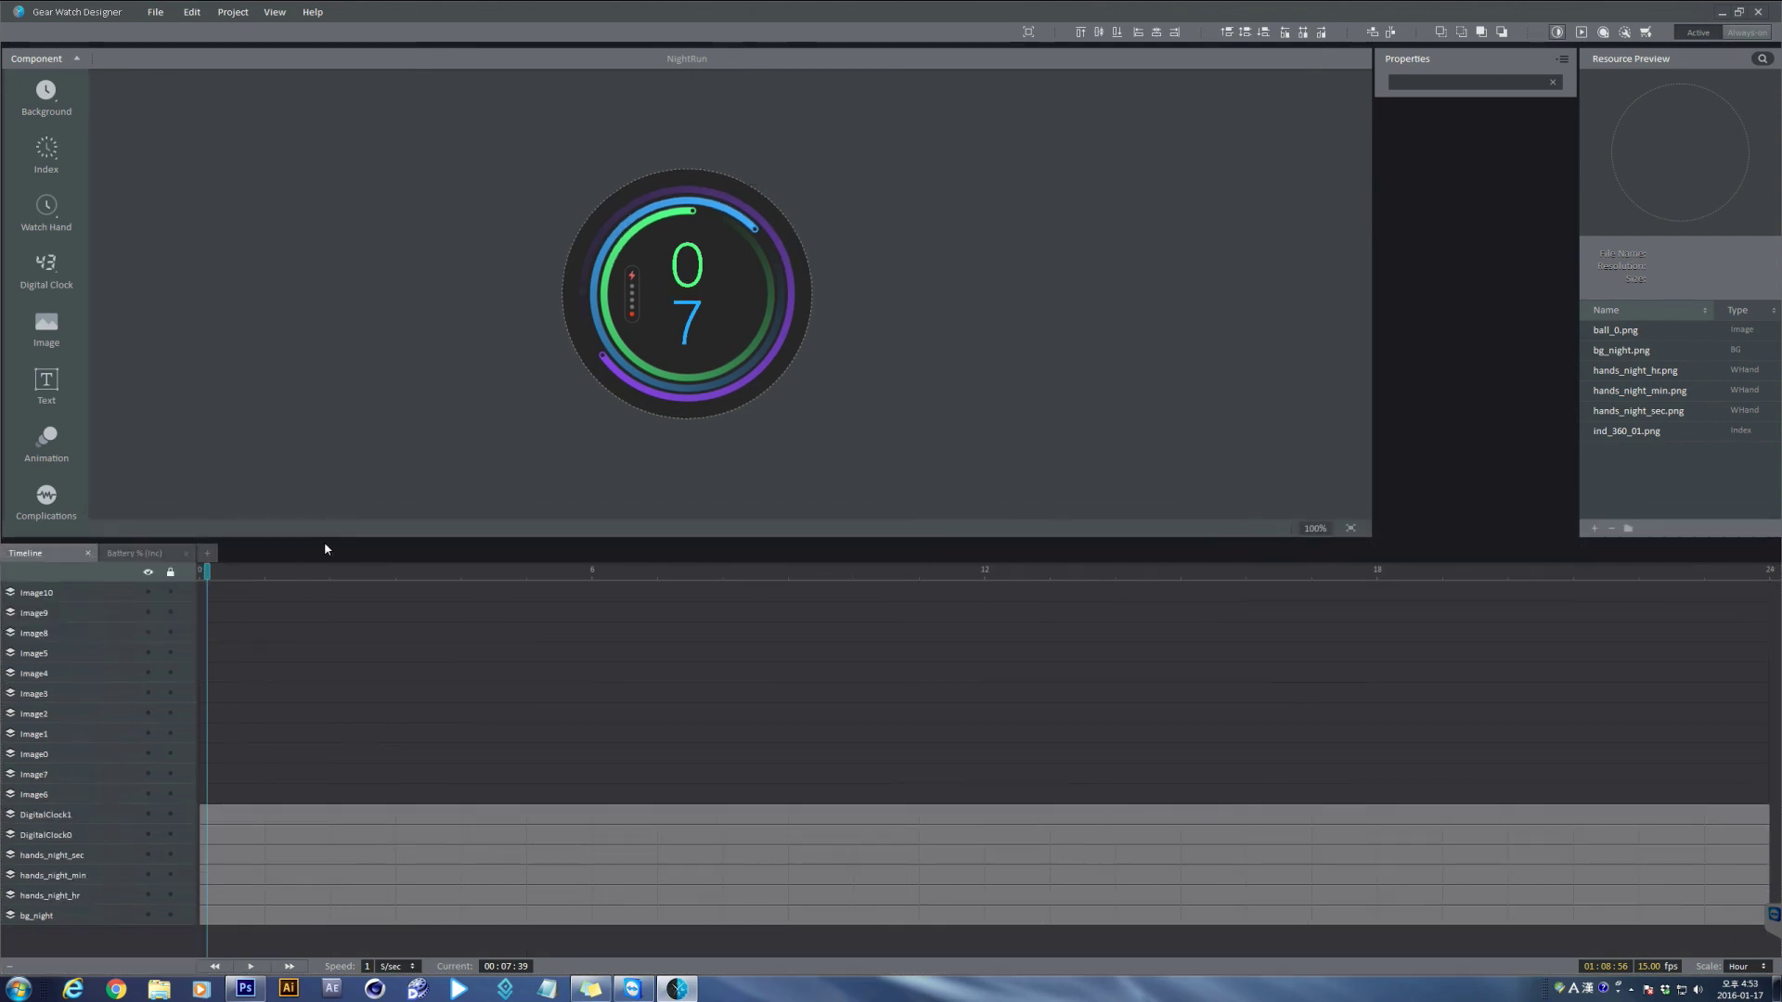
{"action": "left_click", "coordinate": [56, 324]}
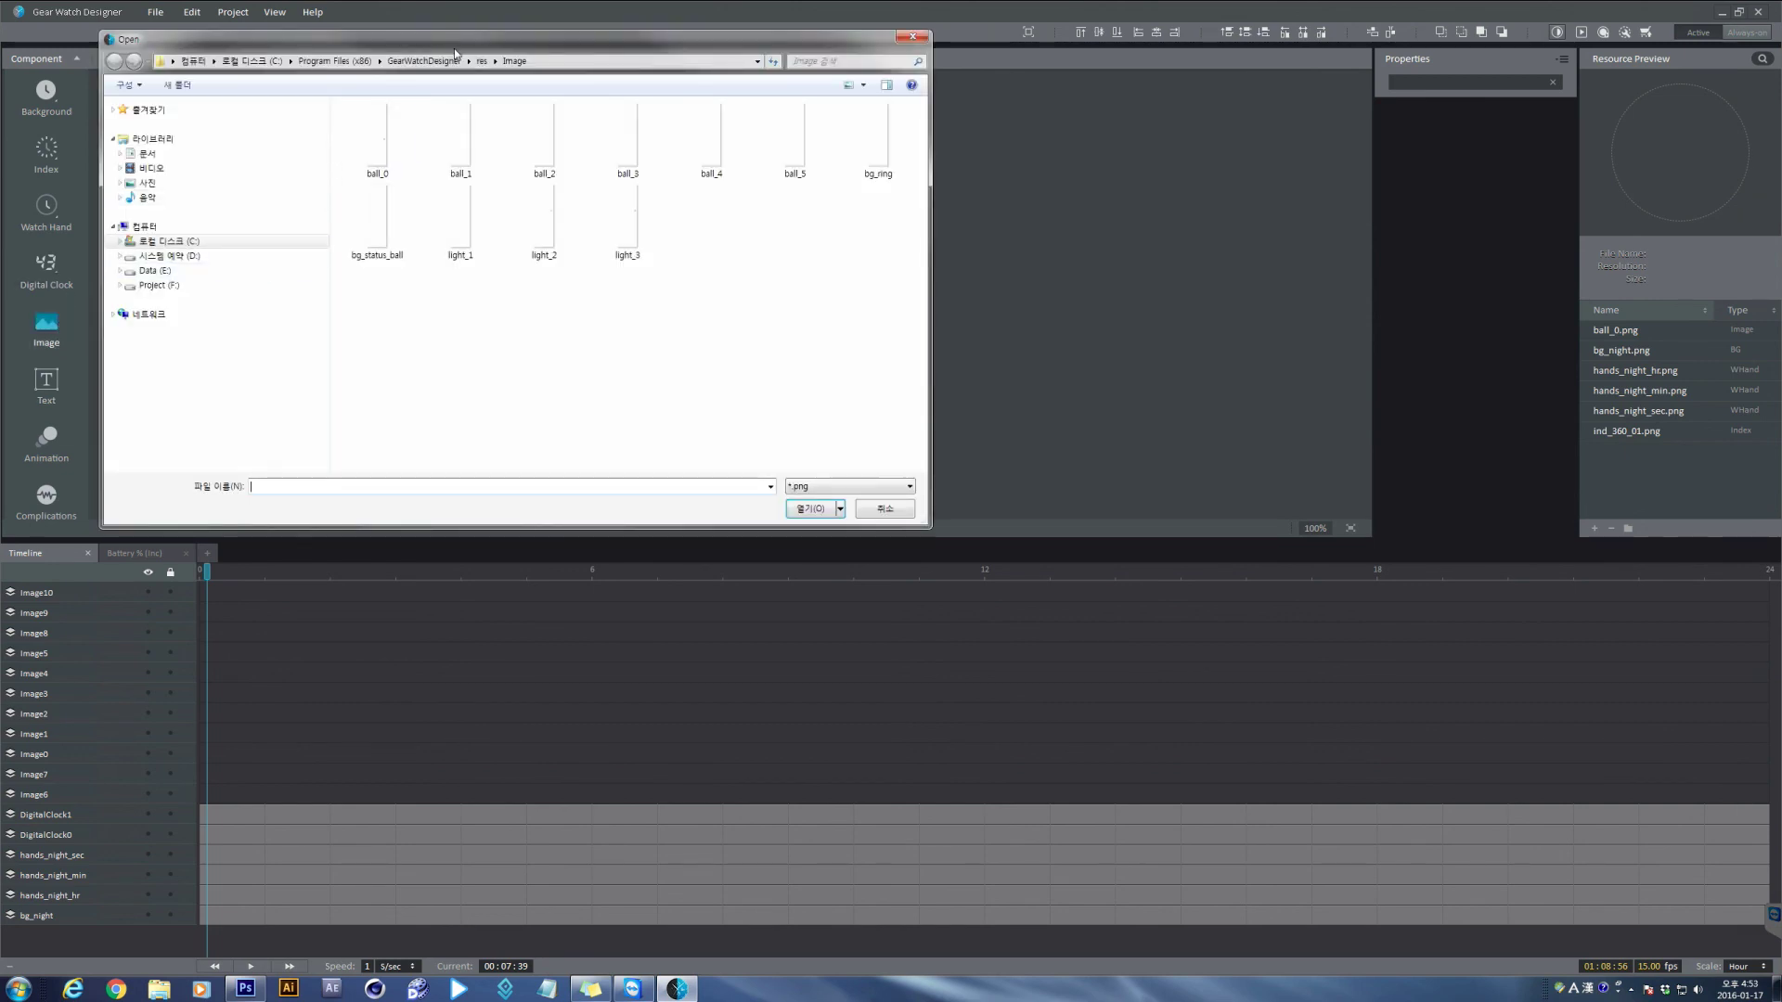
{"action": "left_click", "coordinate": [482, 60]}
{"action": "double_click", "coordinate": [469, 110]}
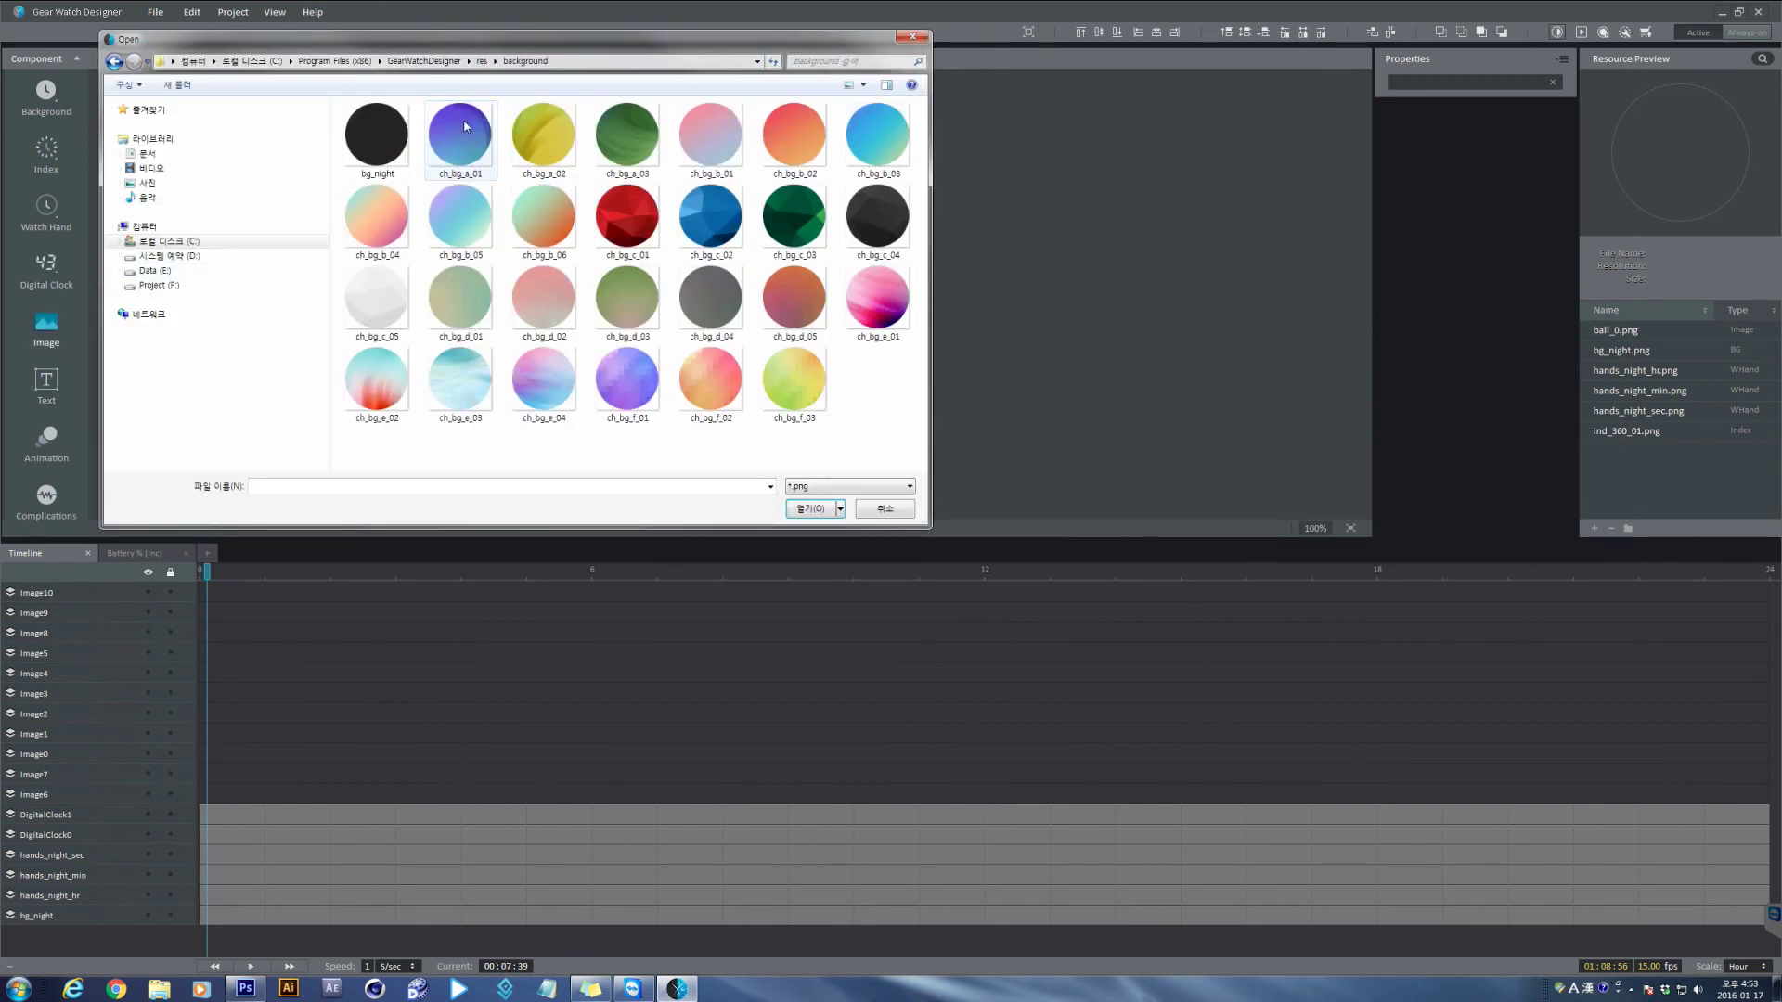
{"action": "left_click", "coordinate": [707, 223]}
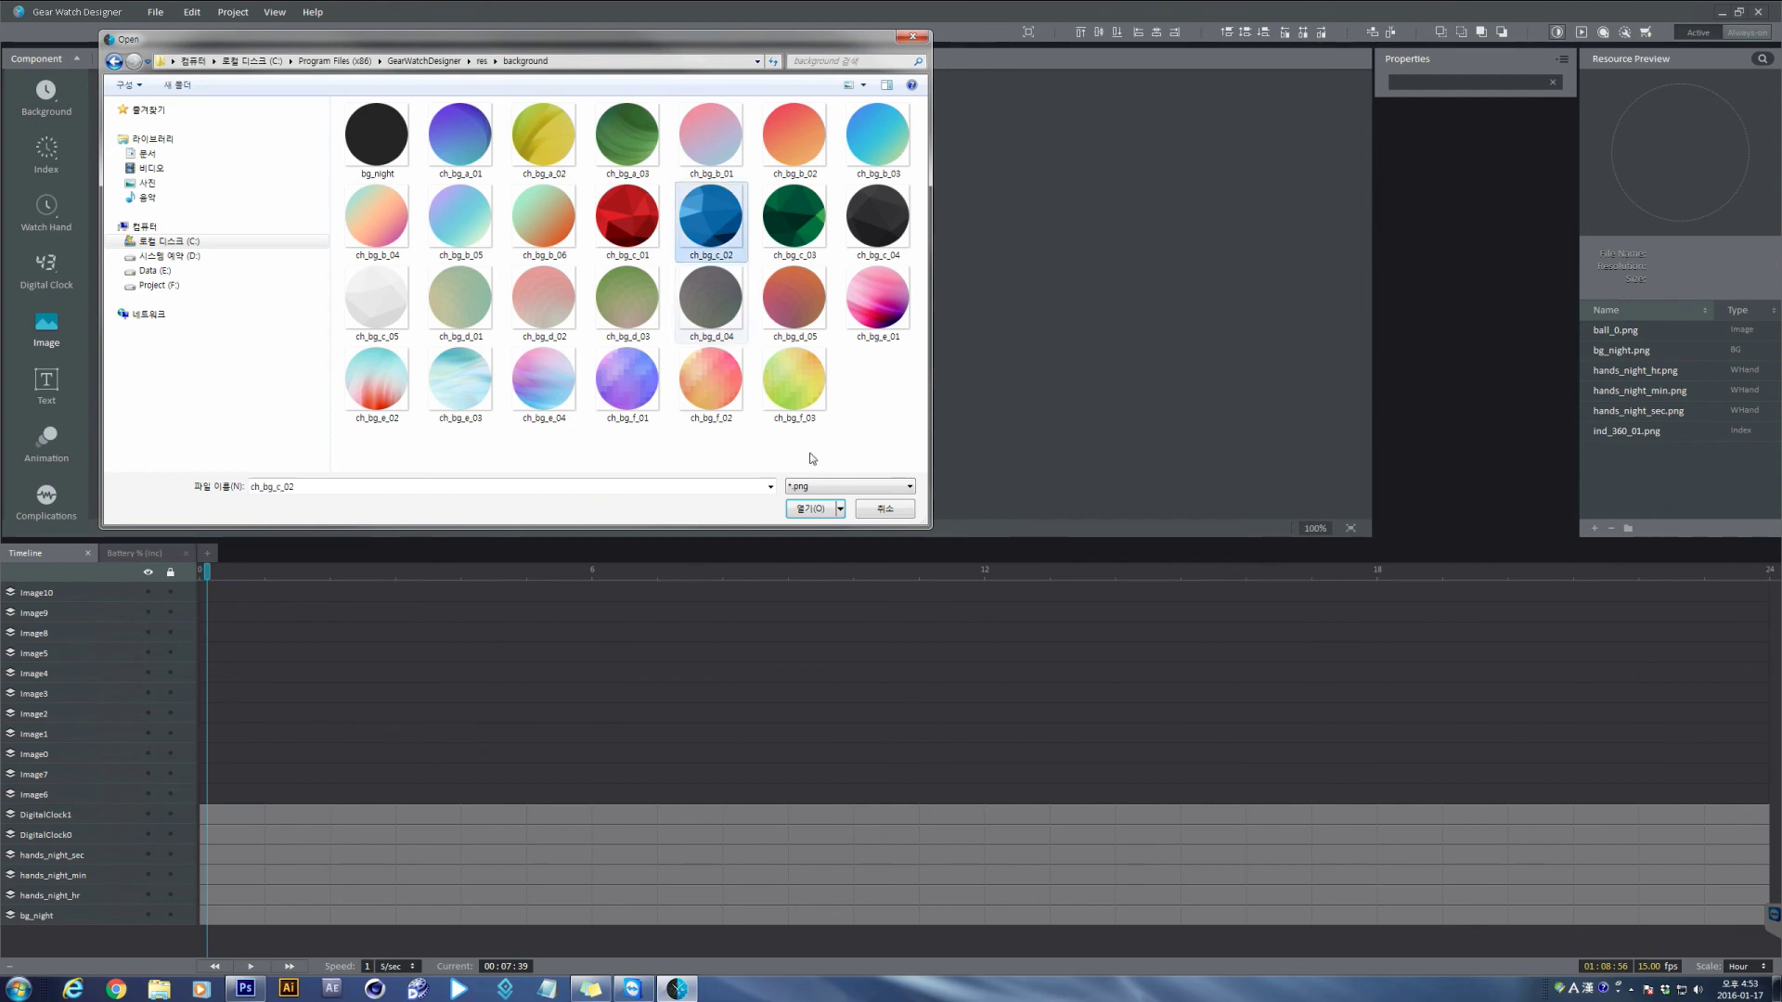
{"action": "left_click", "coordinate": [811, 508]}
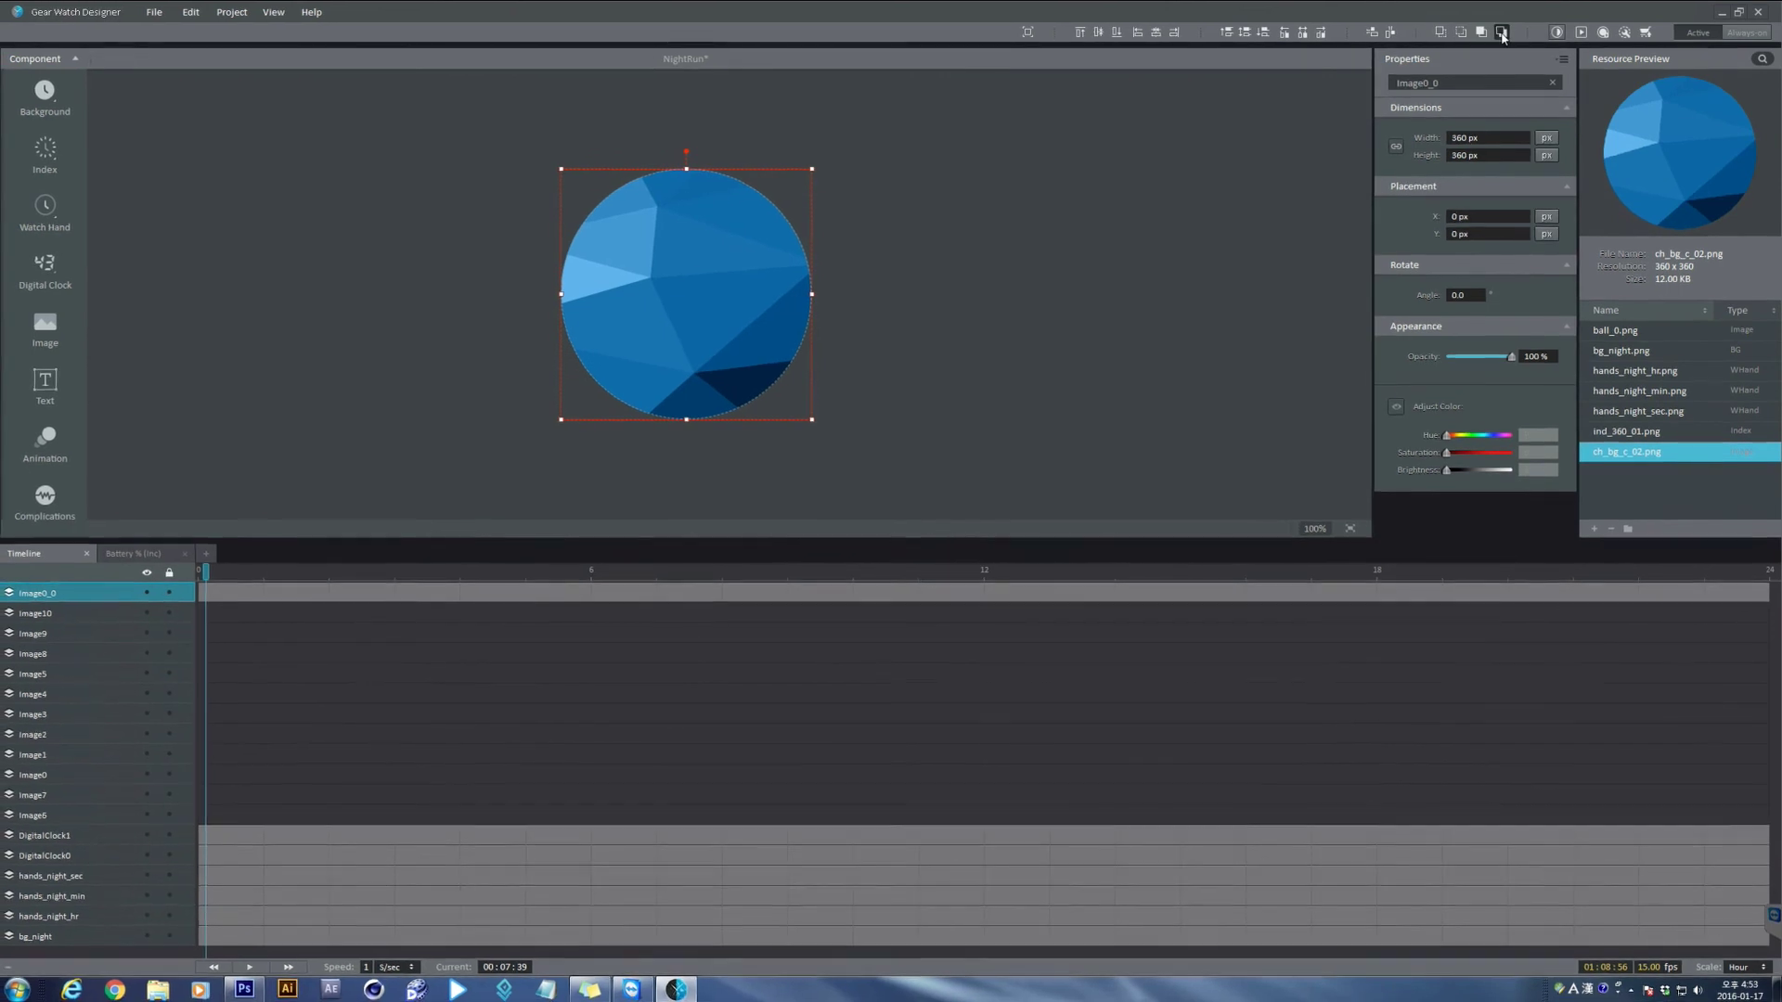
Send Image0_0 to the back, then move it just above bg_night in the timeline.
{"action": "left_click", "coordinate": [1501, 33]}
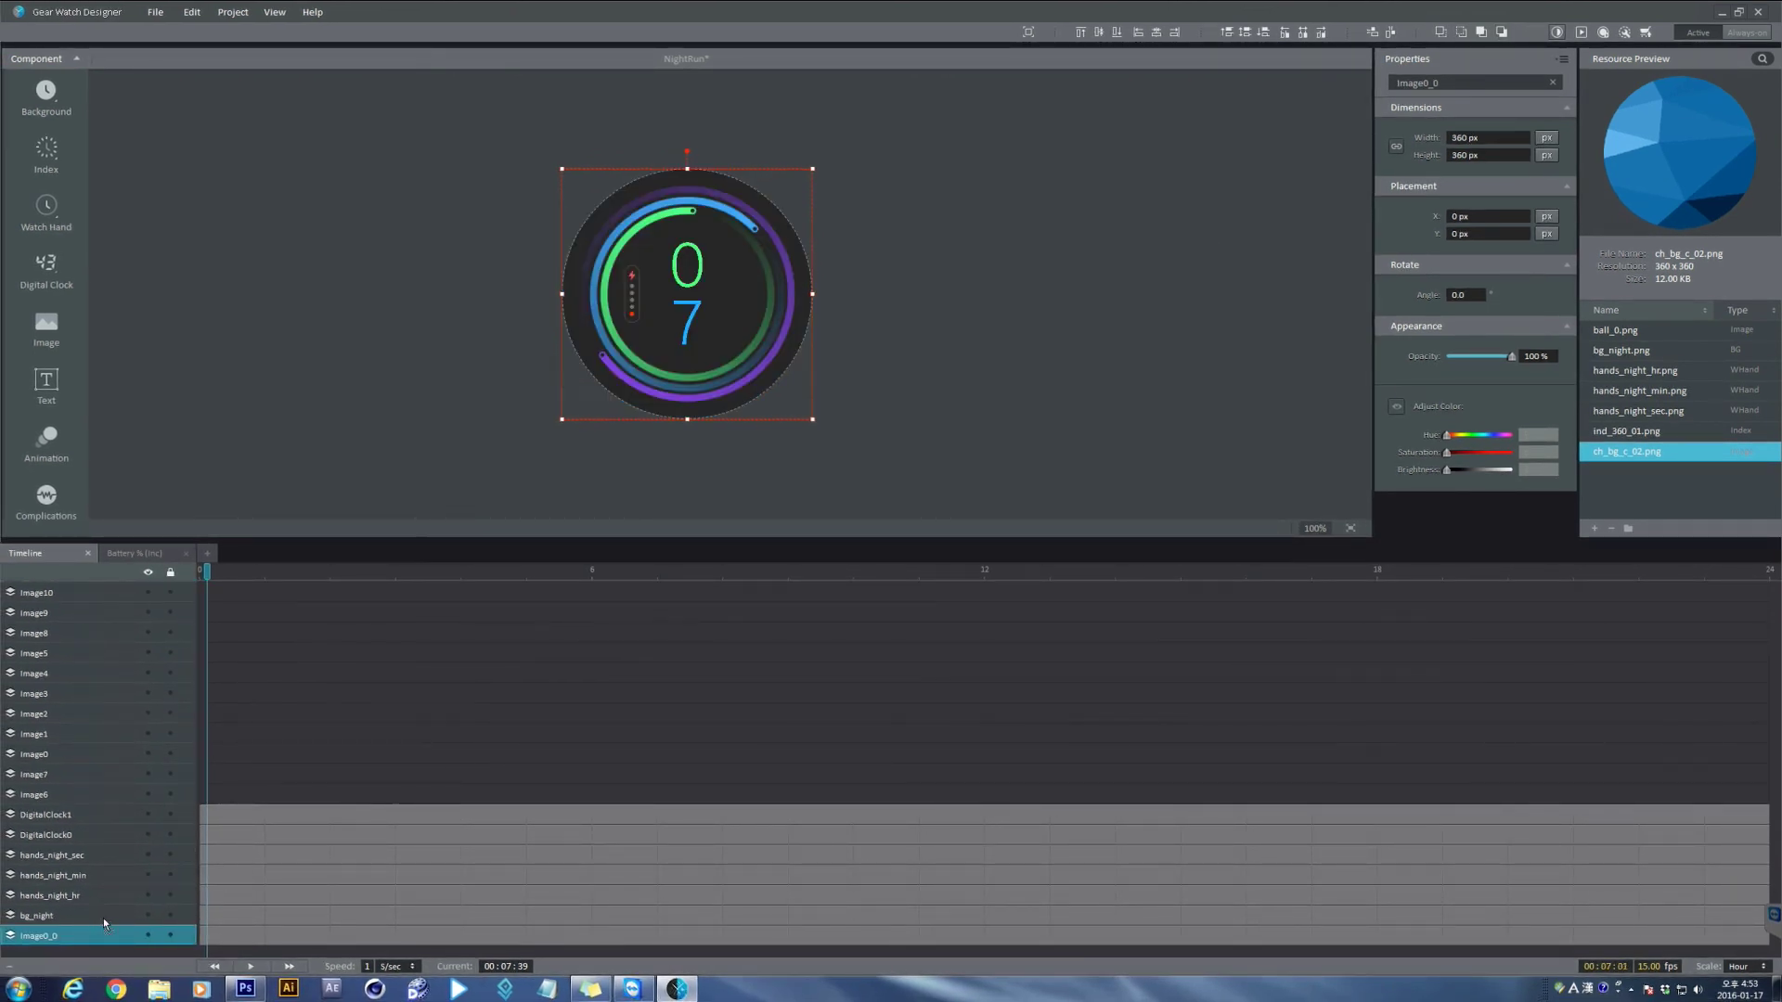
{"action": "left_click_drag", "start_coordinate": [111, 933], "coordinate": [113, 919]}
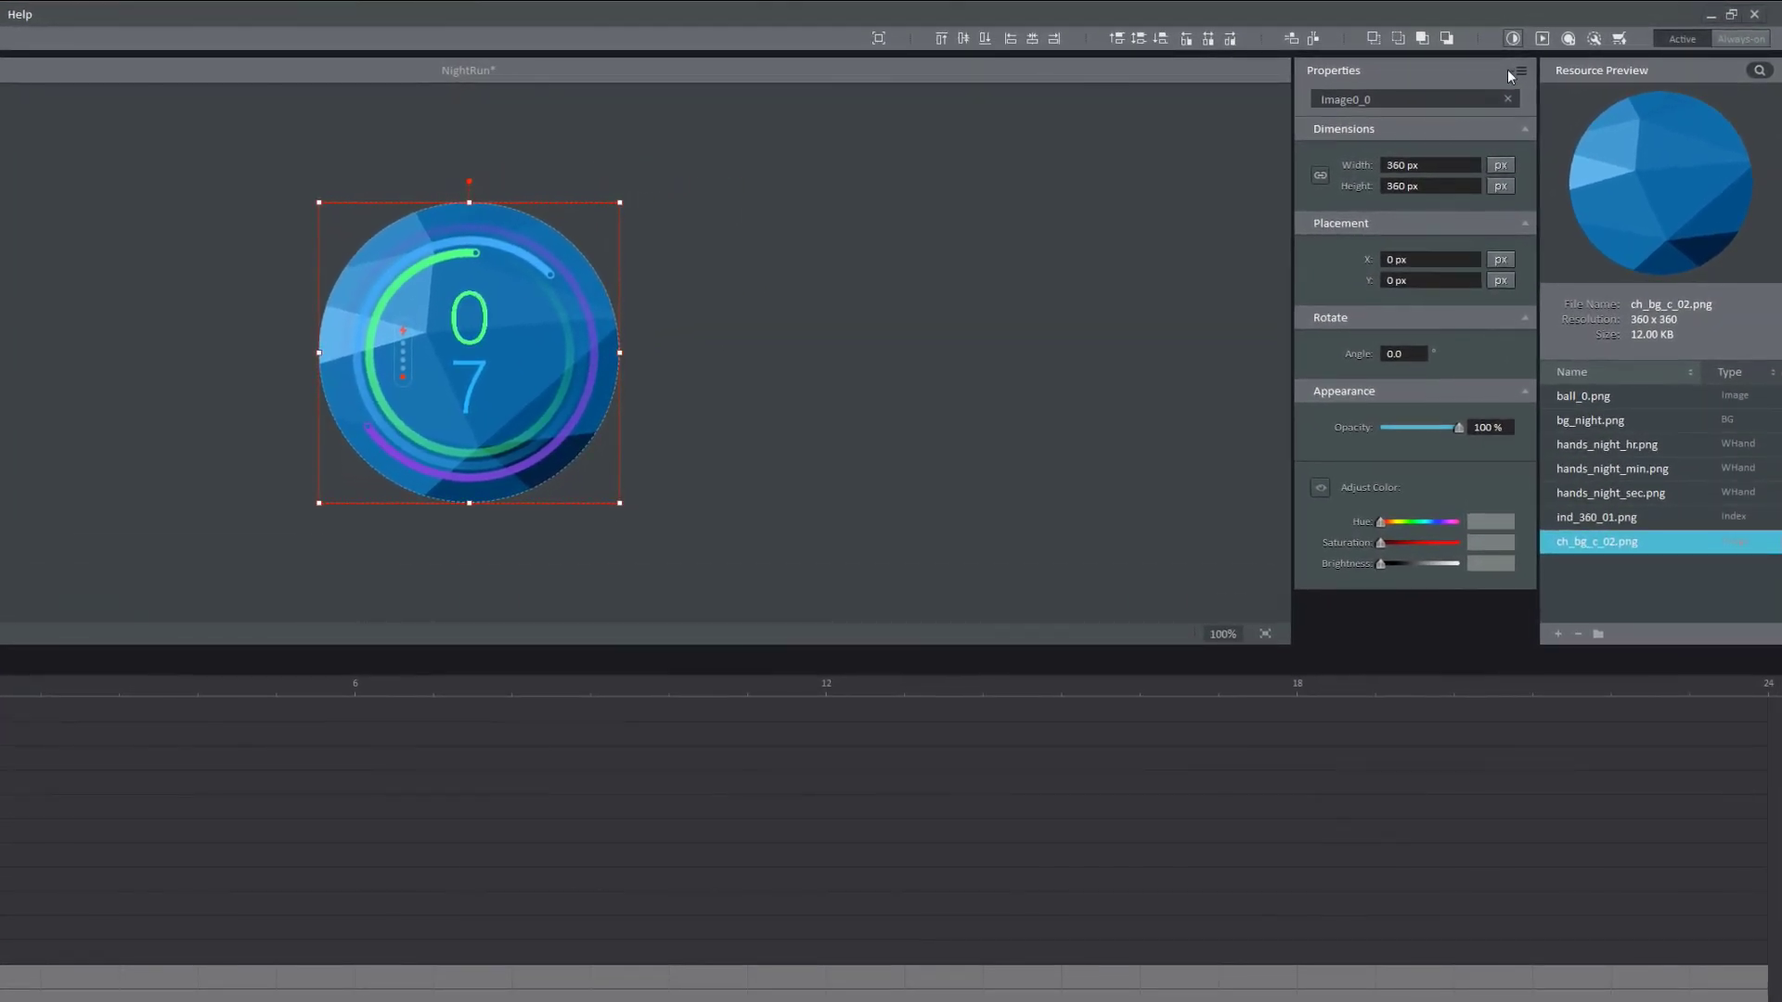
{"action": "left_click", "coordinate": [1521, 71]}
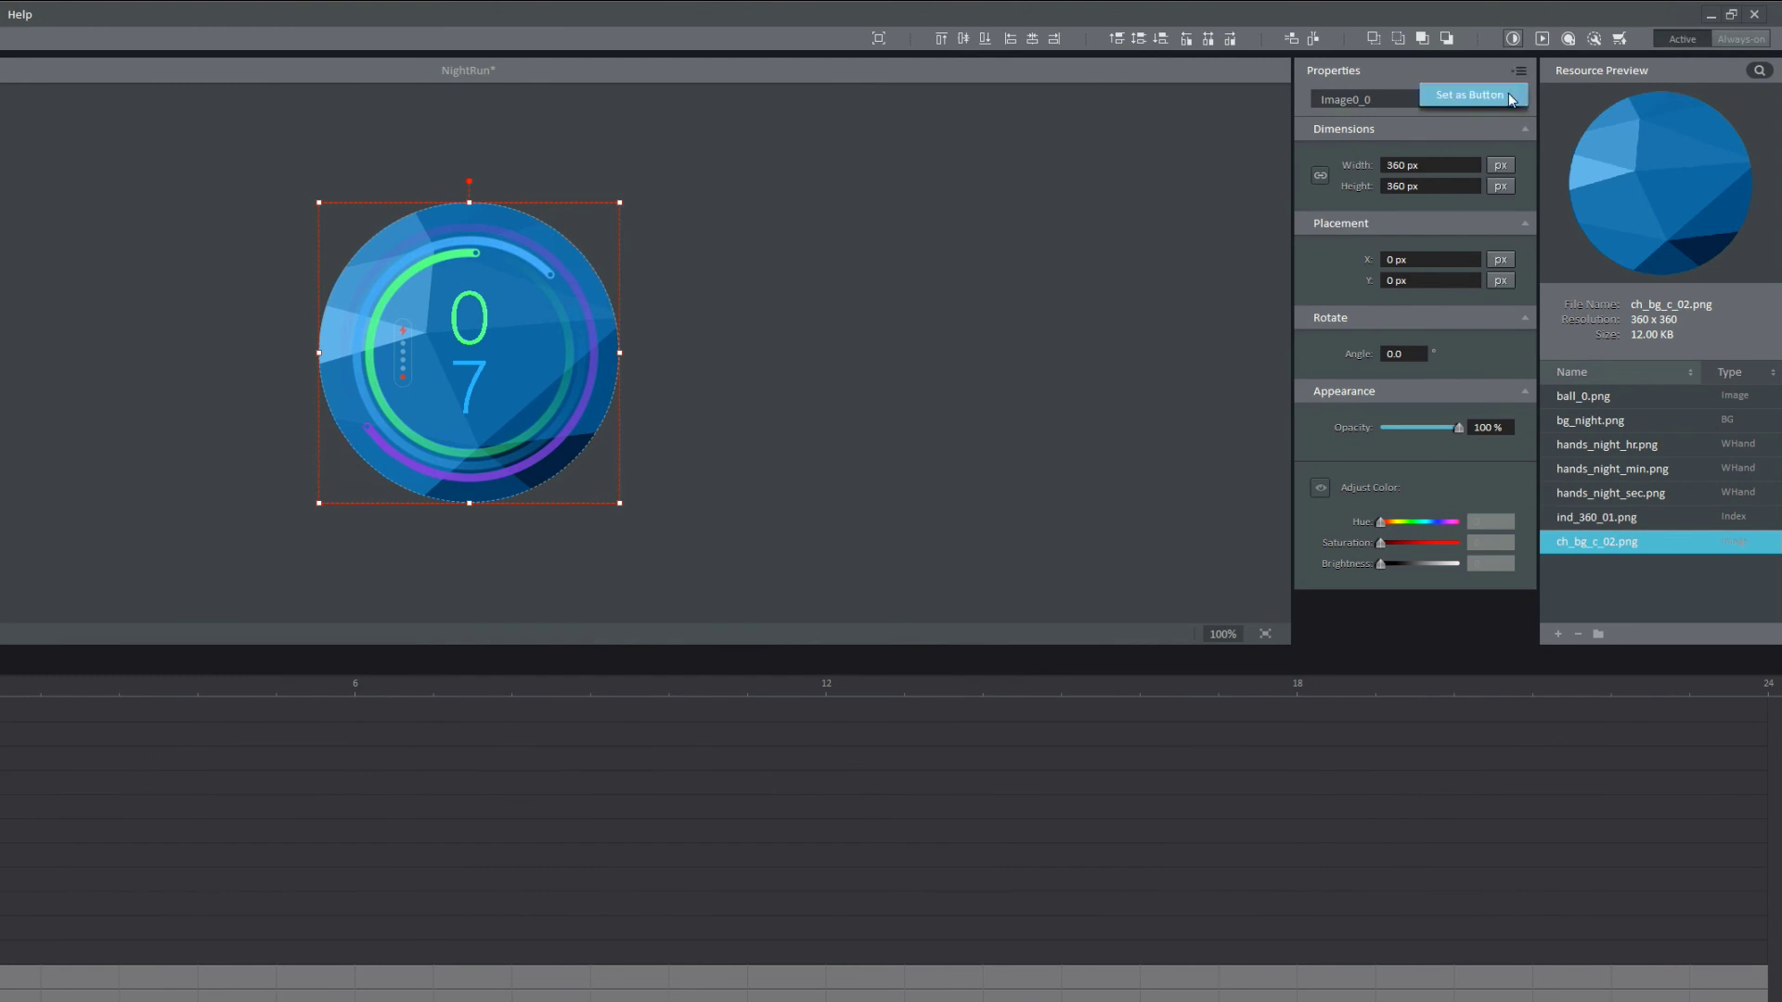
Make Image0_0 a button with a Change Image tap action.
{"action": "left_click", "coordinate": [1508, 95]}
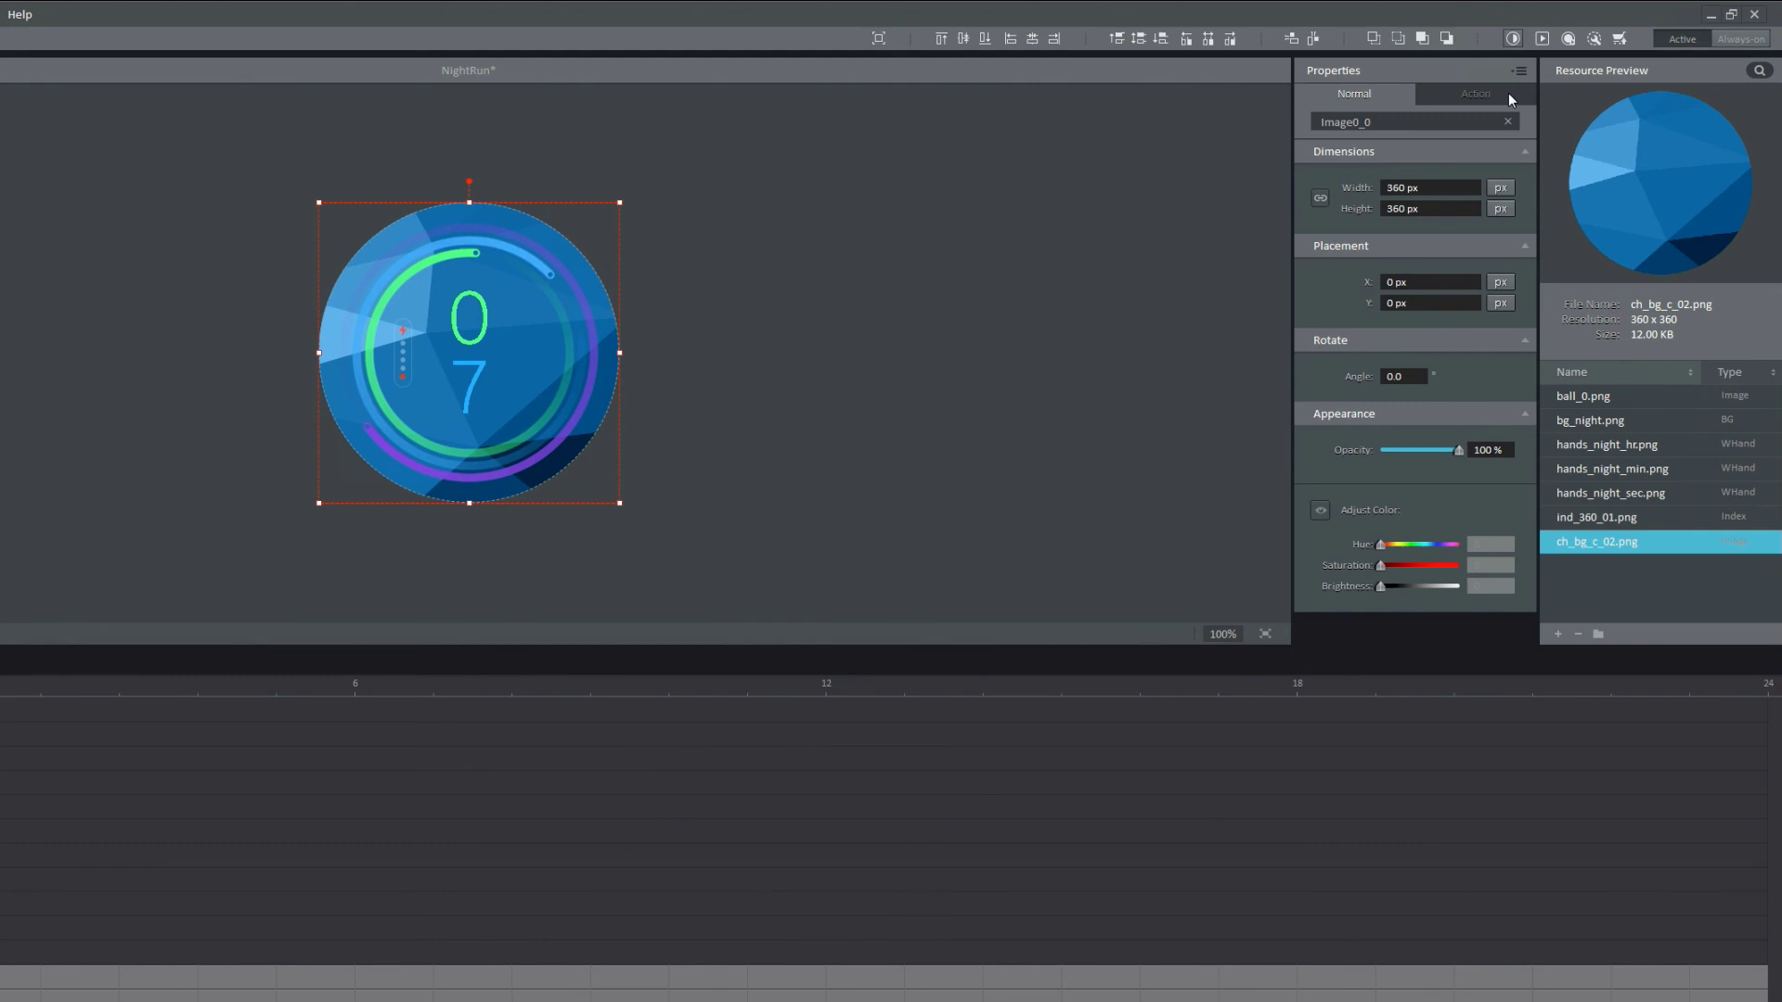
{"action": "left_click", "coordinate": [1446, 92]}
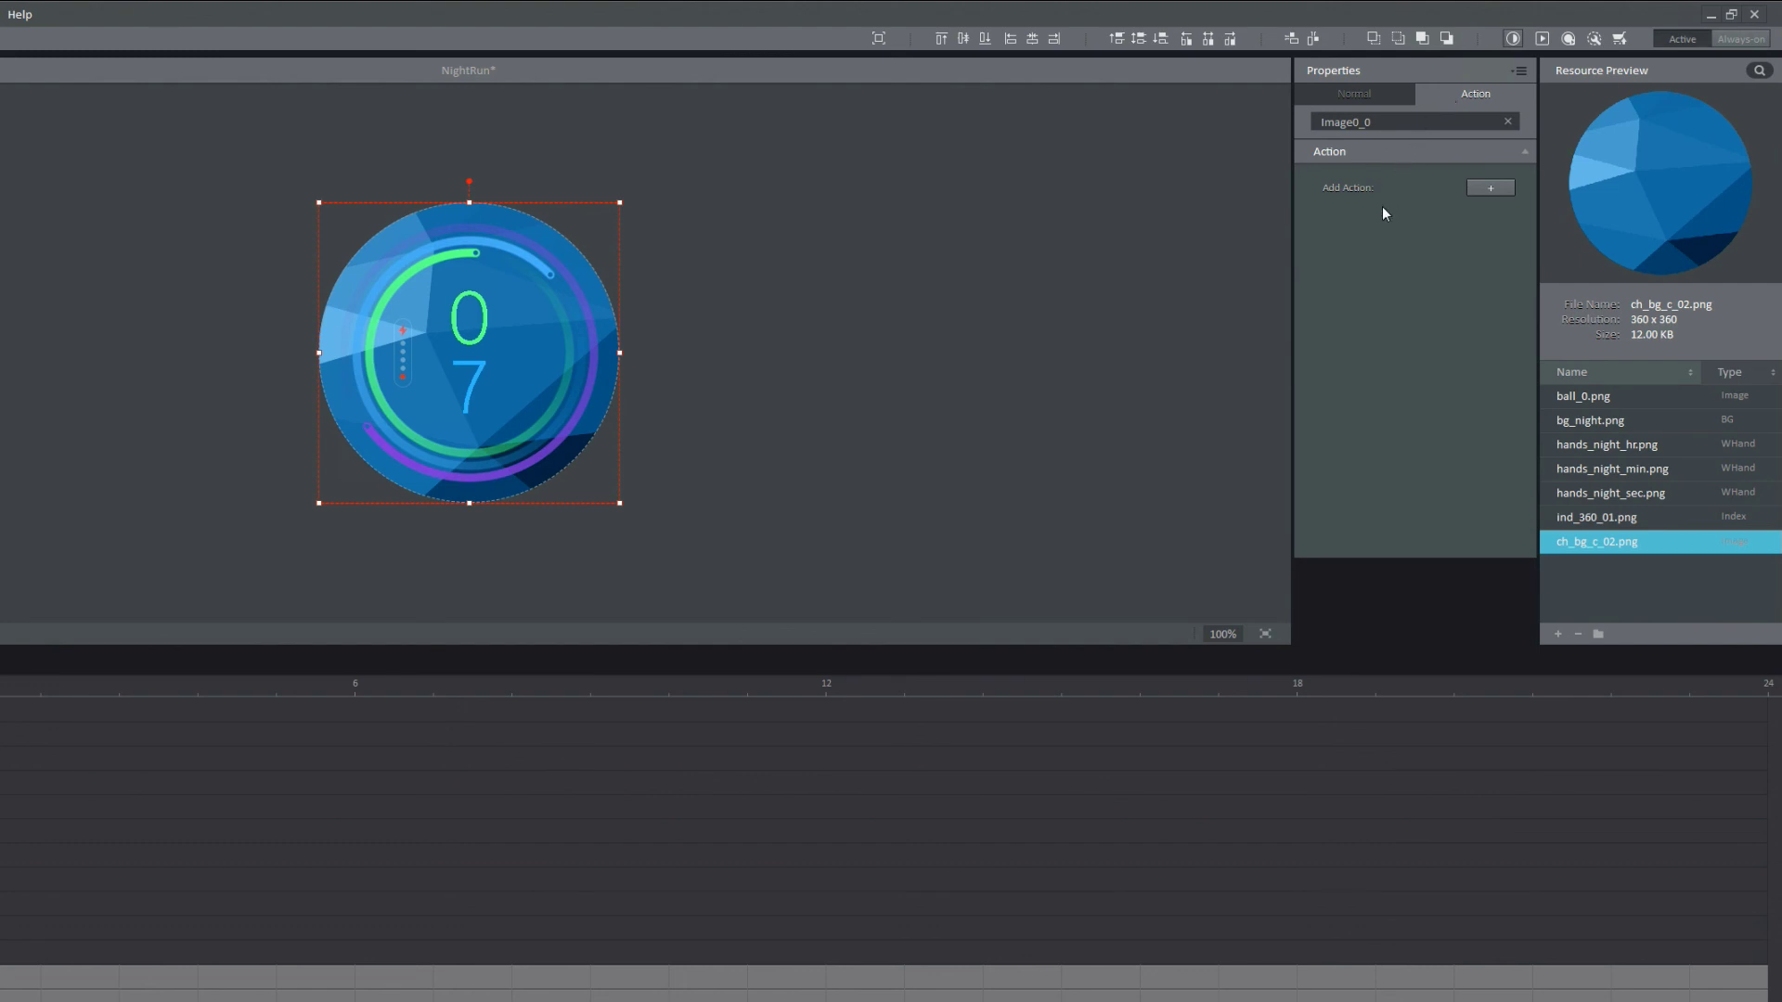
{"action": "left_click", "coordinate": [1491, 188]}
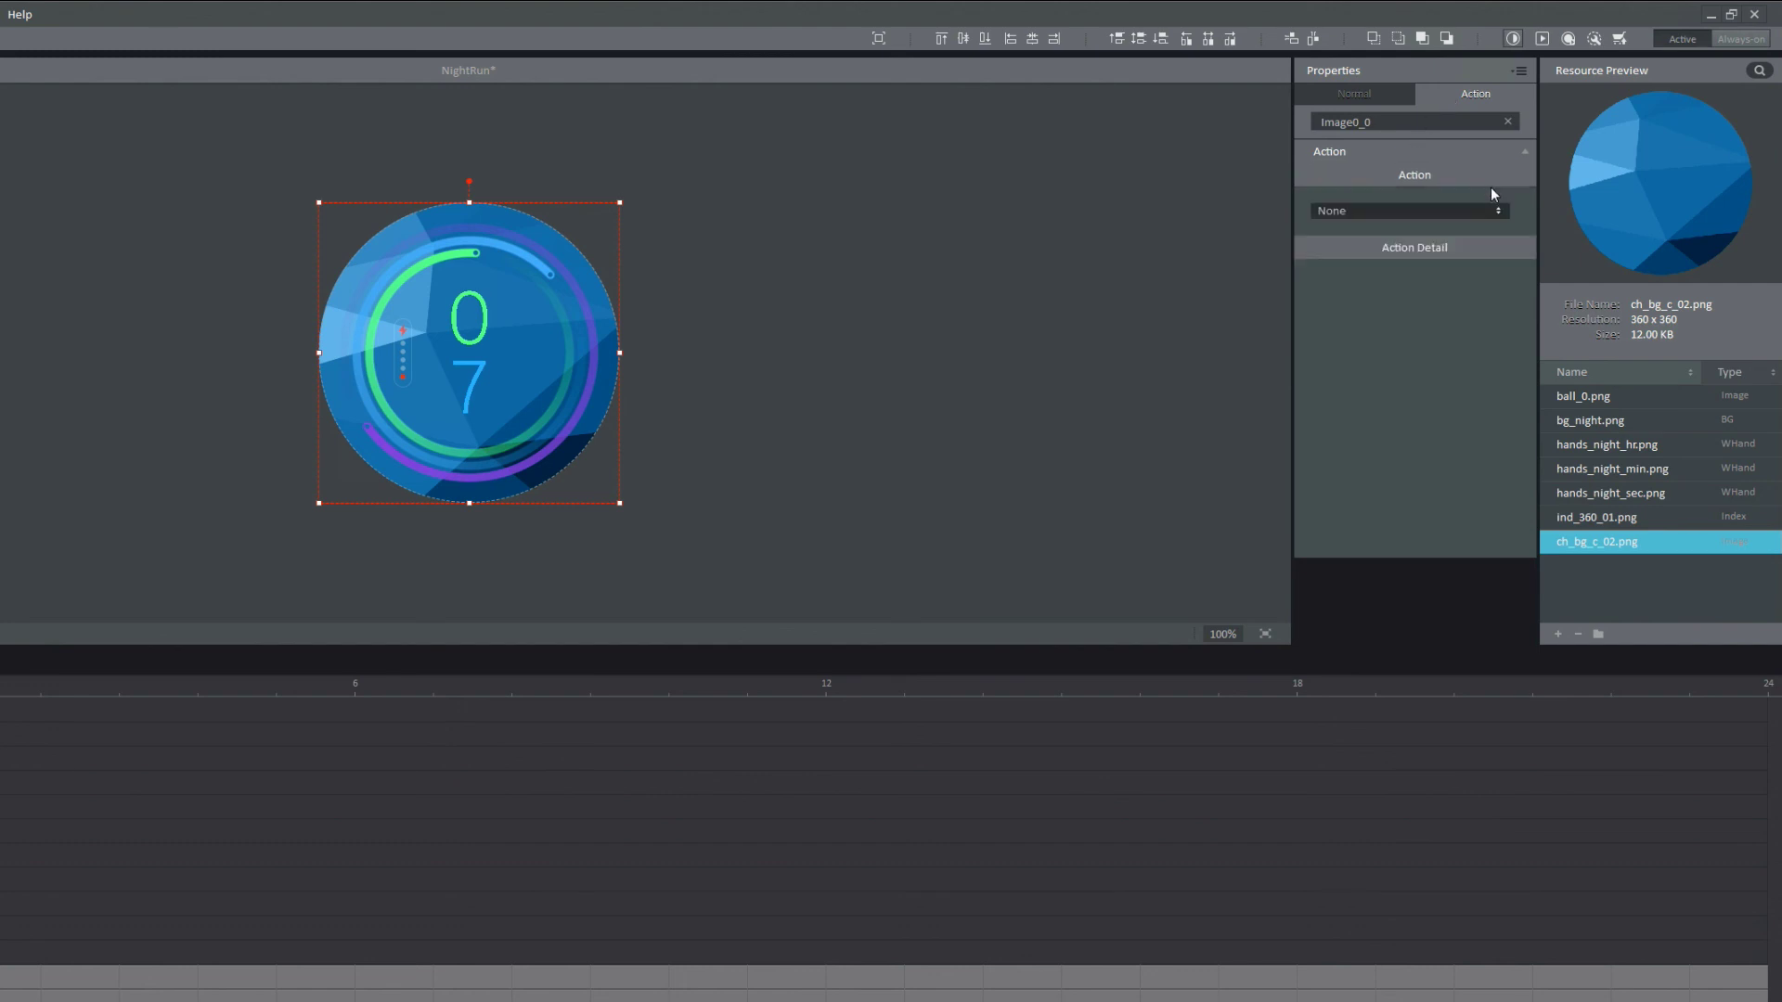
{"action": "left_click", "coordinate": [1457, 210]}
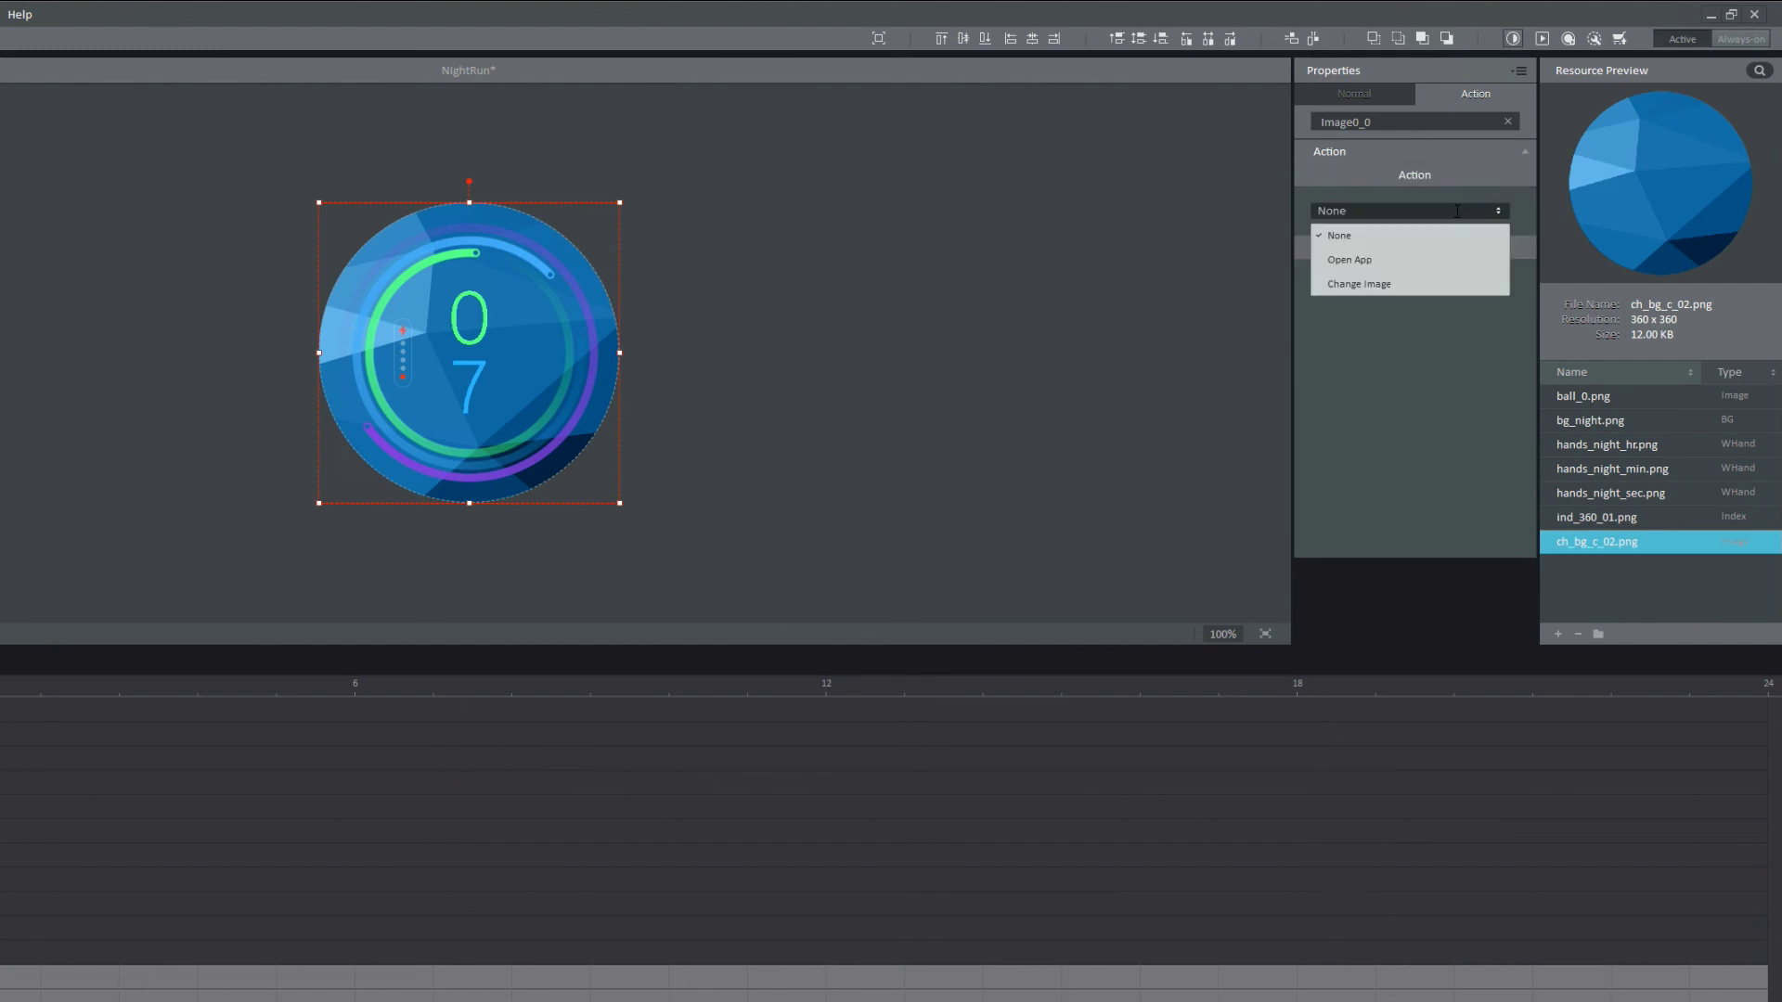
{"action": "left_click", "coordinate": [1390, 286]}
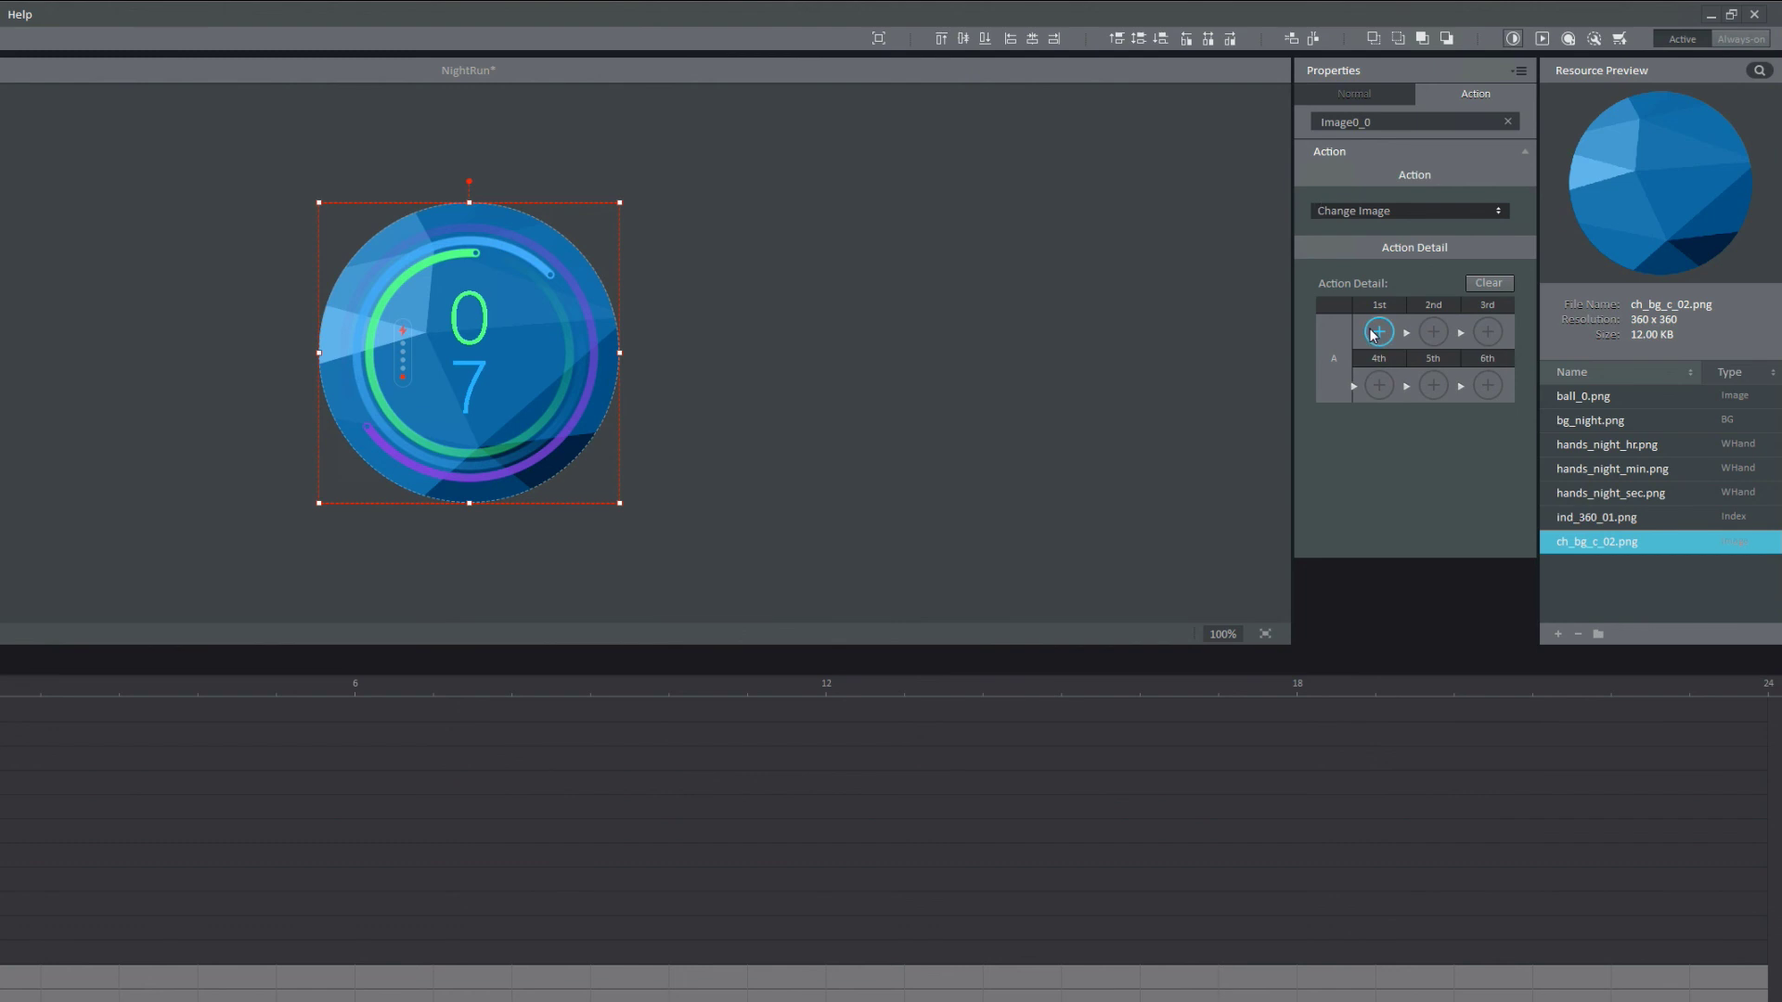
Set the green ch_bg_c_03 background as the first image in the cycle.
{"action": "left_click", "coordinate": [1411, 332]}
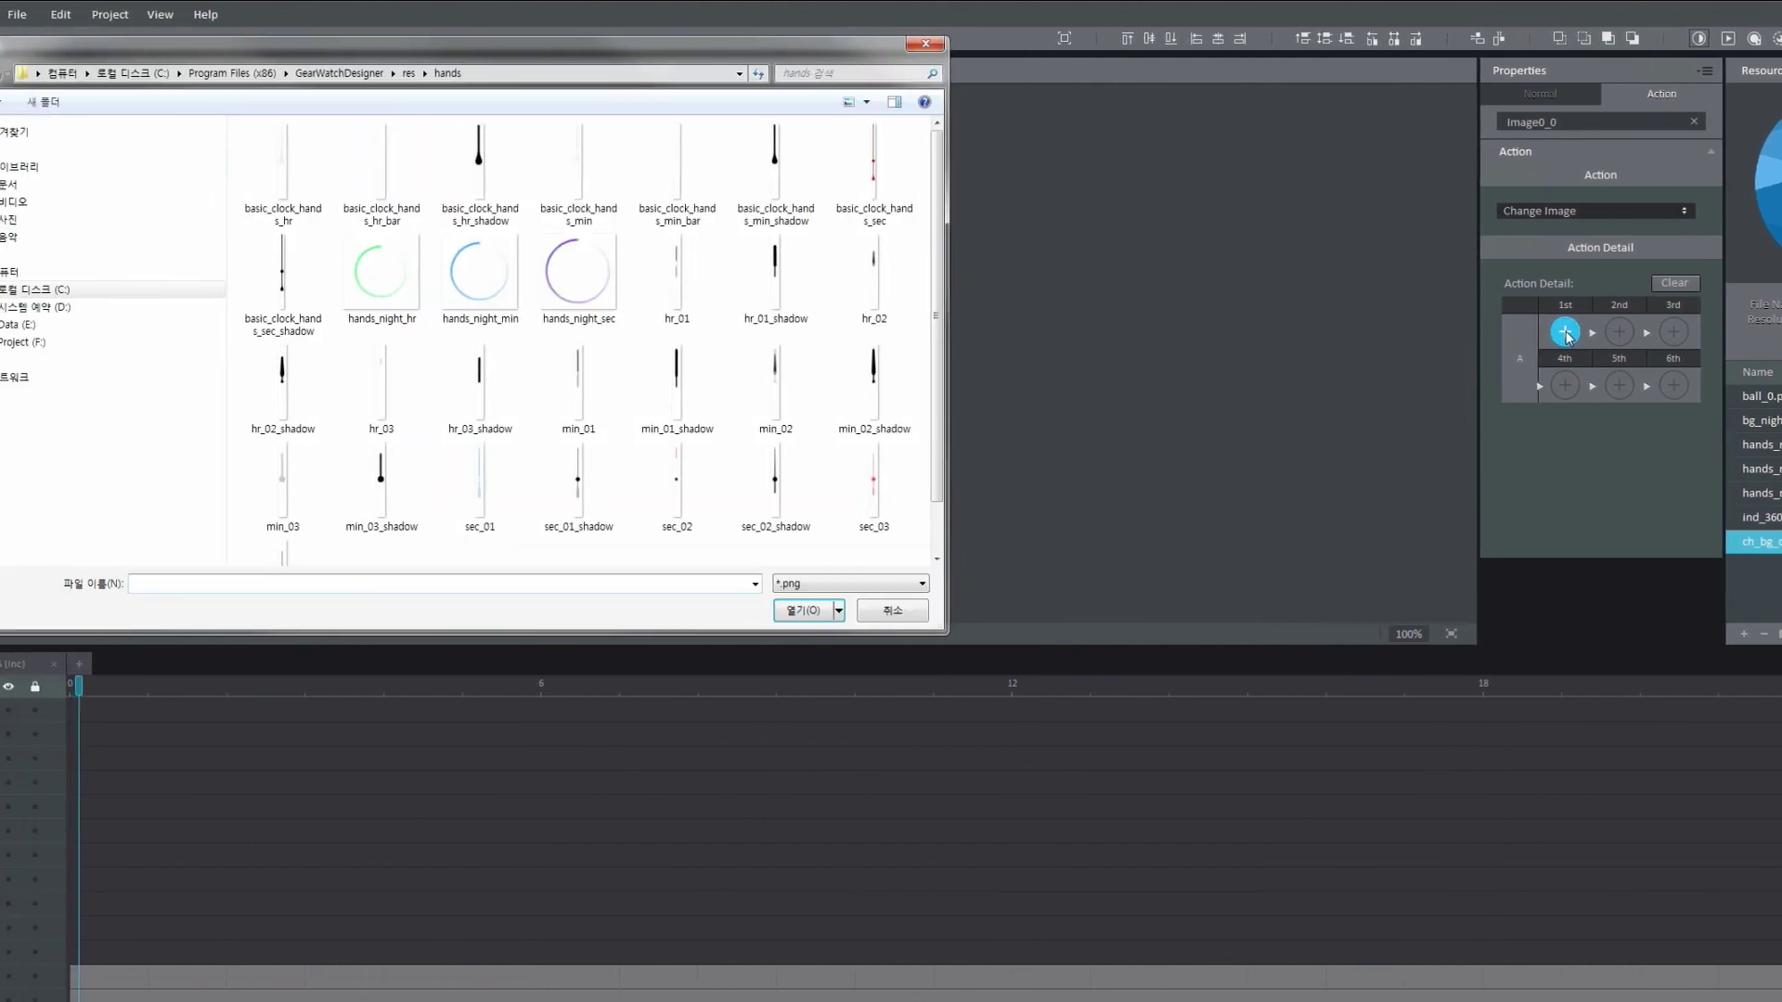
{"action": "left_click", "coordinate": [475, 74]}
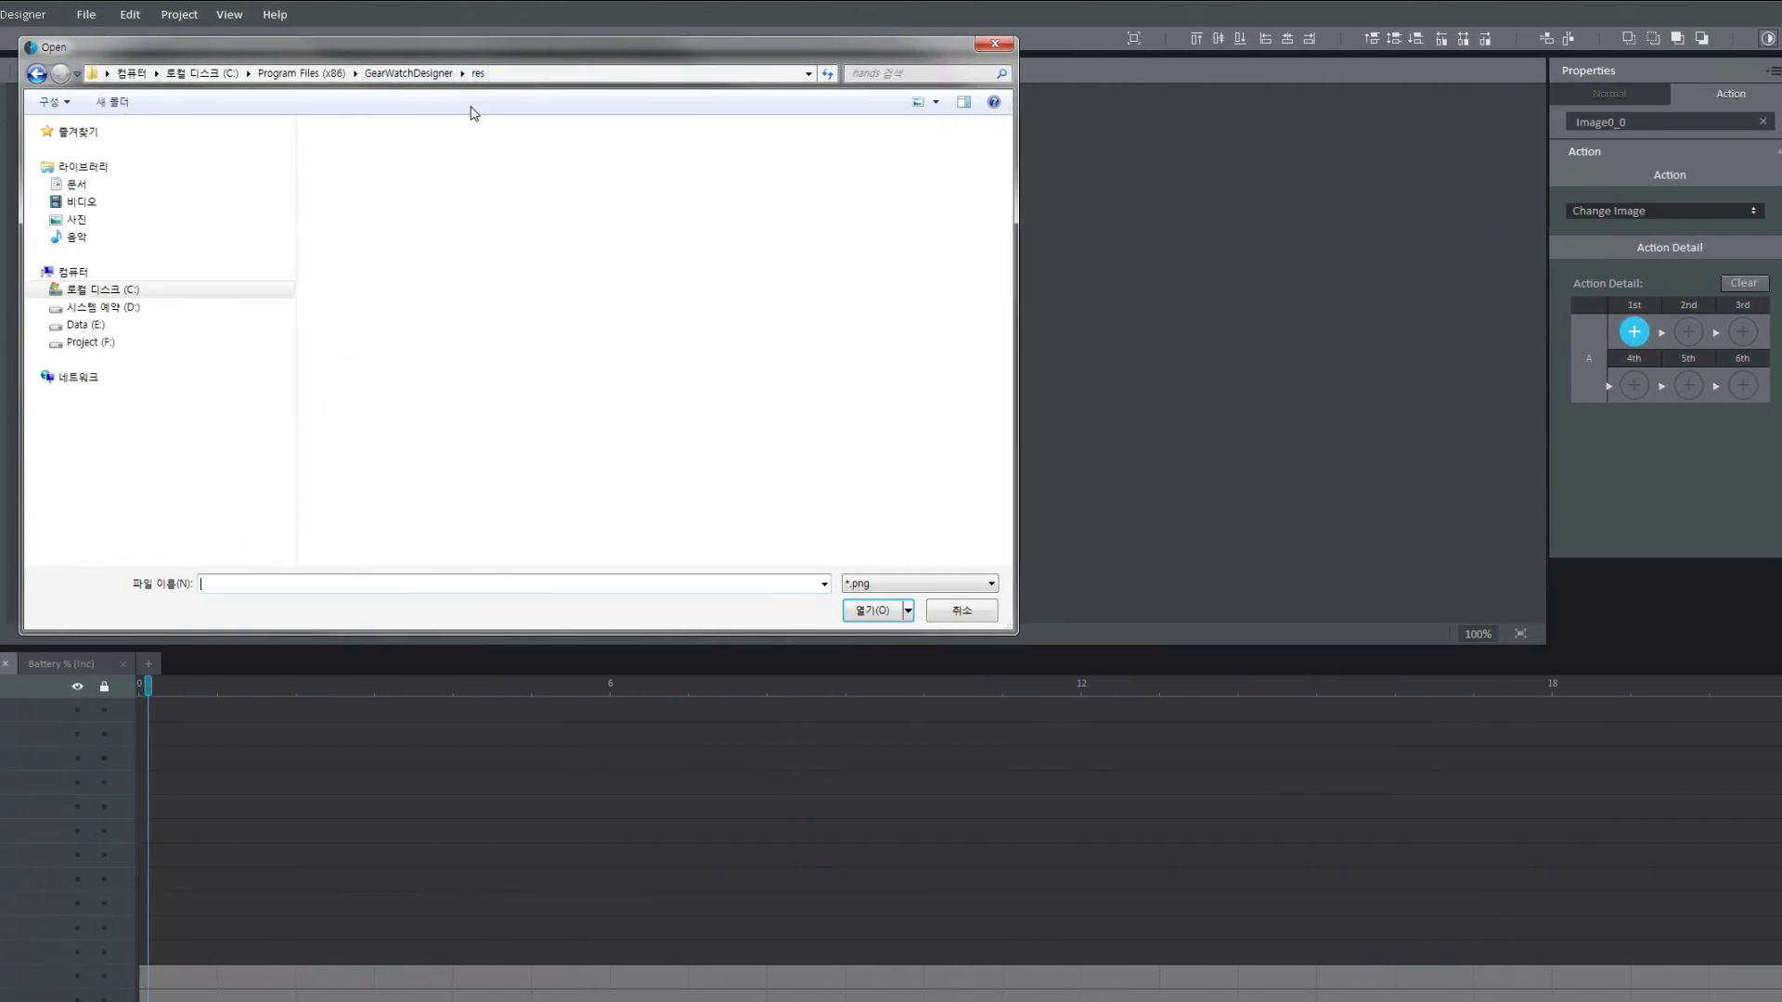
{"action": "double_click", "coordinate": [464, 147]}
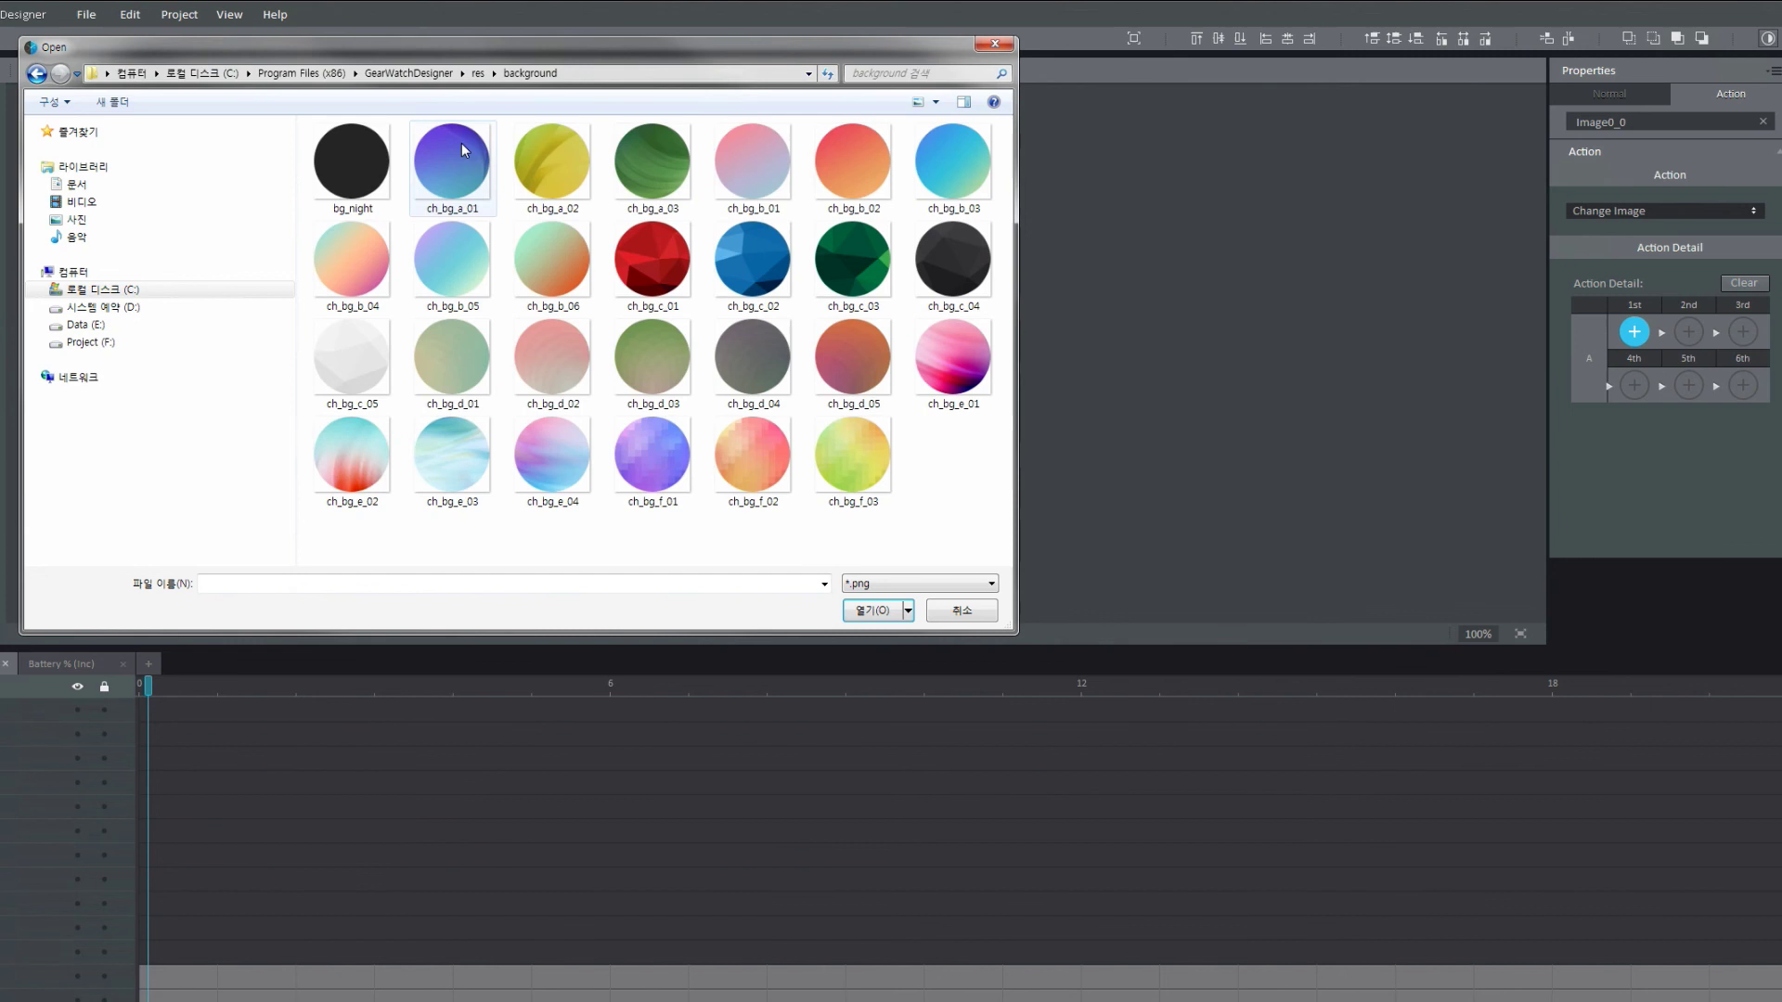
{"action": "left_click", "coordinate": [850, 269]}
{"action": "left_click", "coordinate": [885, 612]}
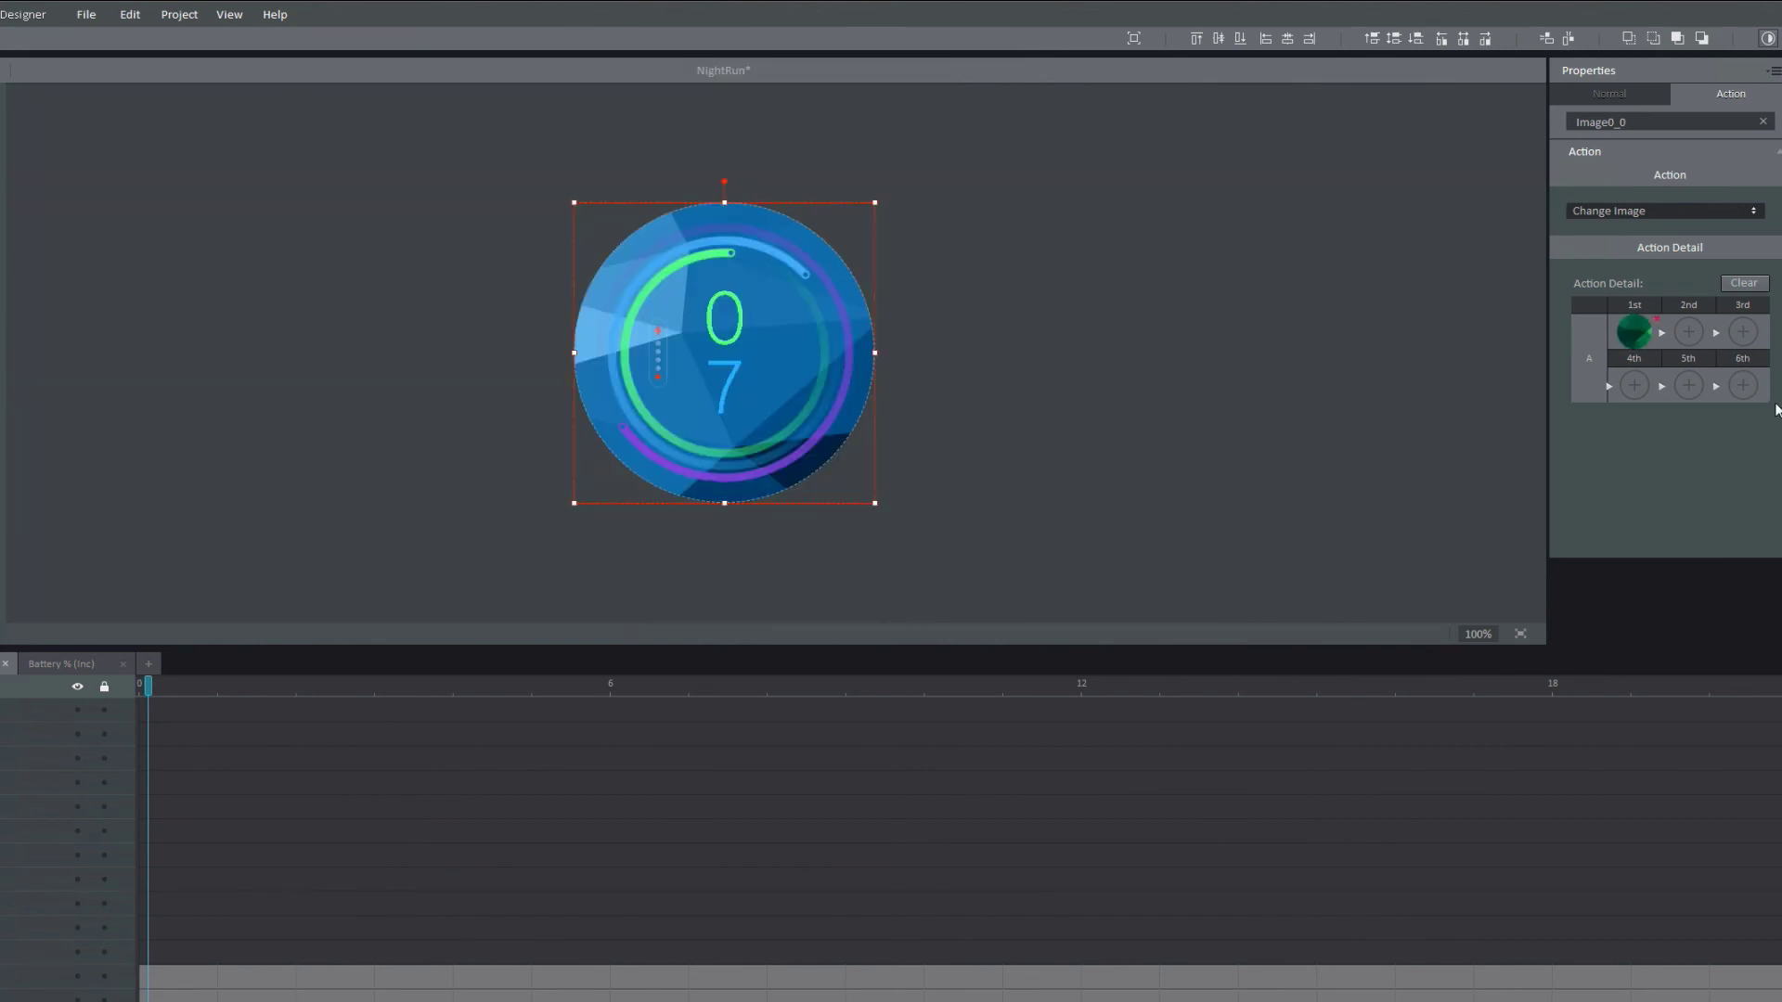
Set dark ch_bg_c_04 and red ch_bg_c_01 as the second and third cycle images.
{"action": "left_click", "coordinate": [1699, 330]}
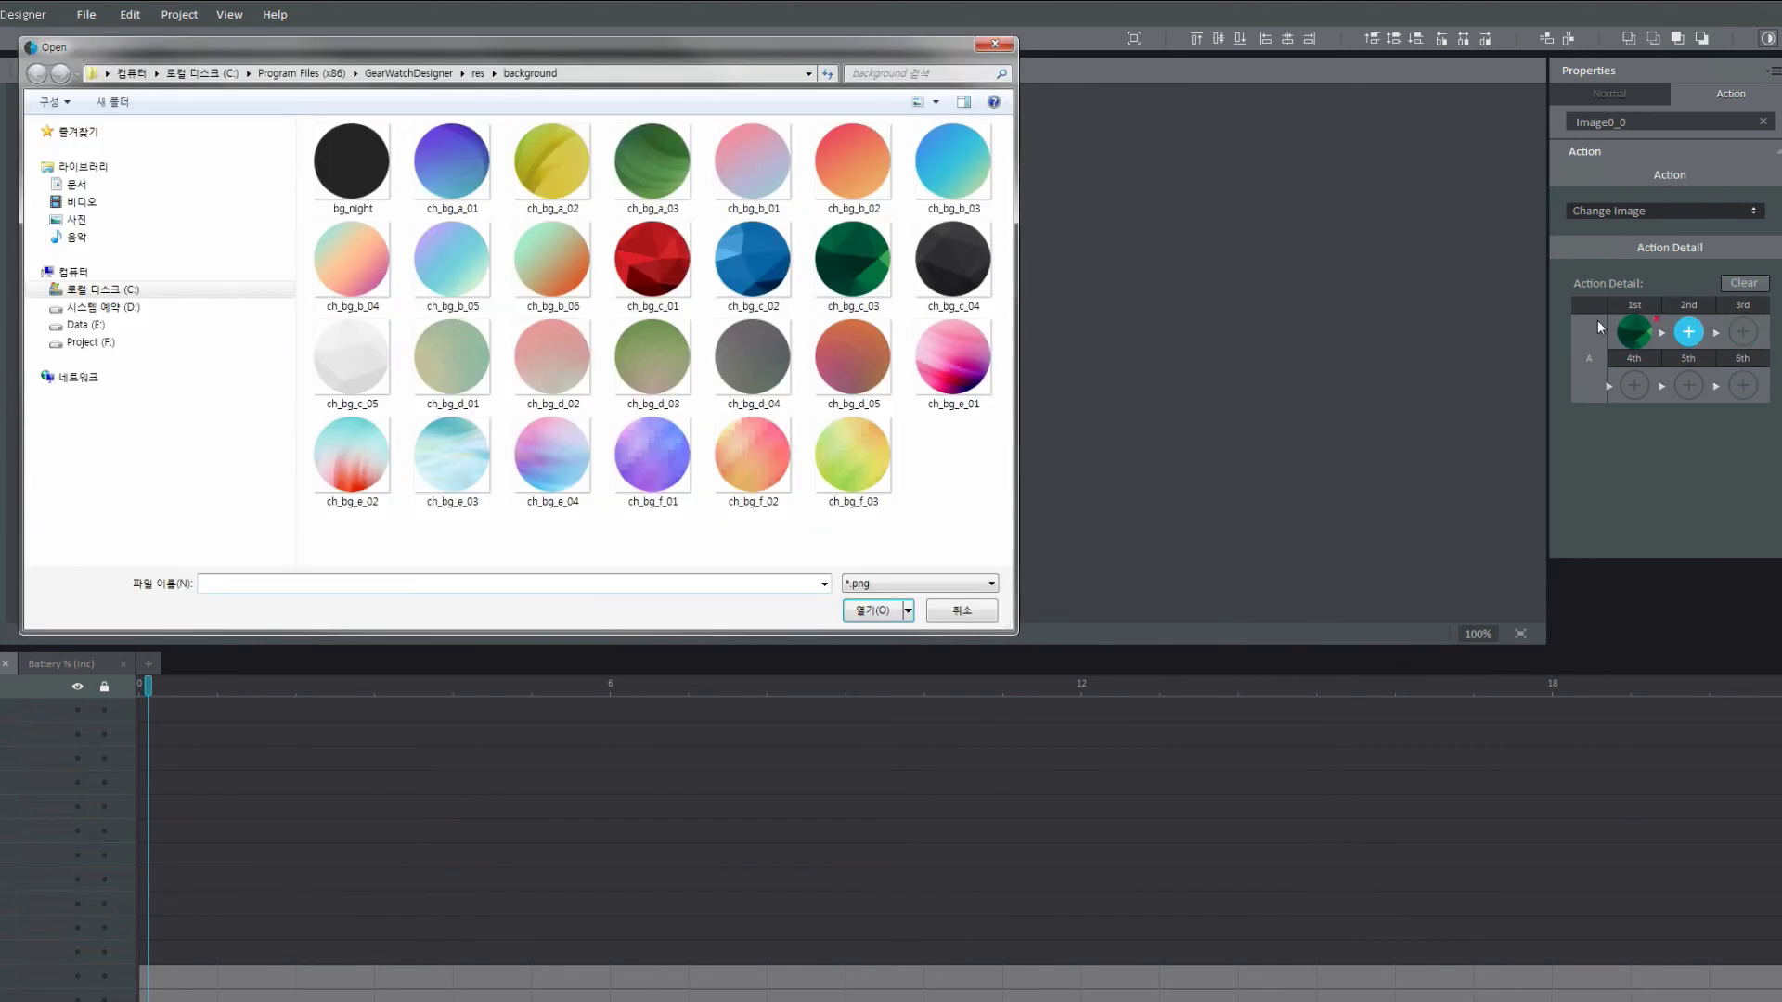
{"action": "left_click", "coordinate": [968, 279]}
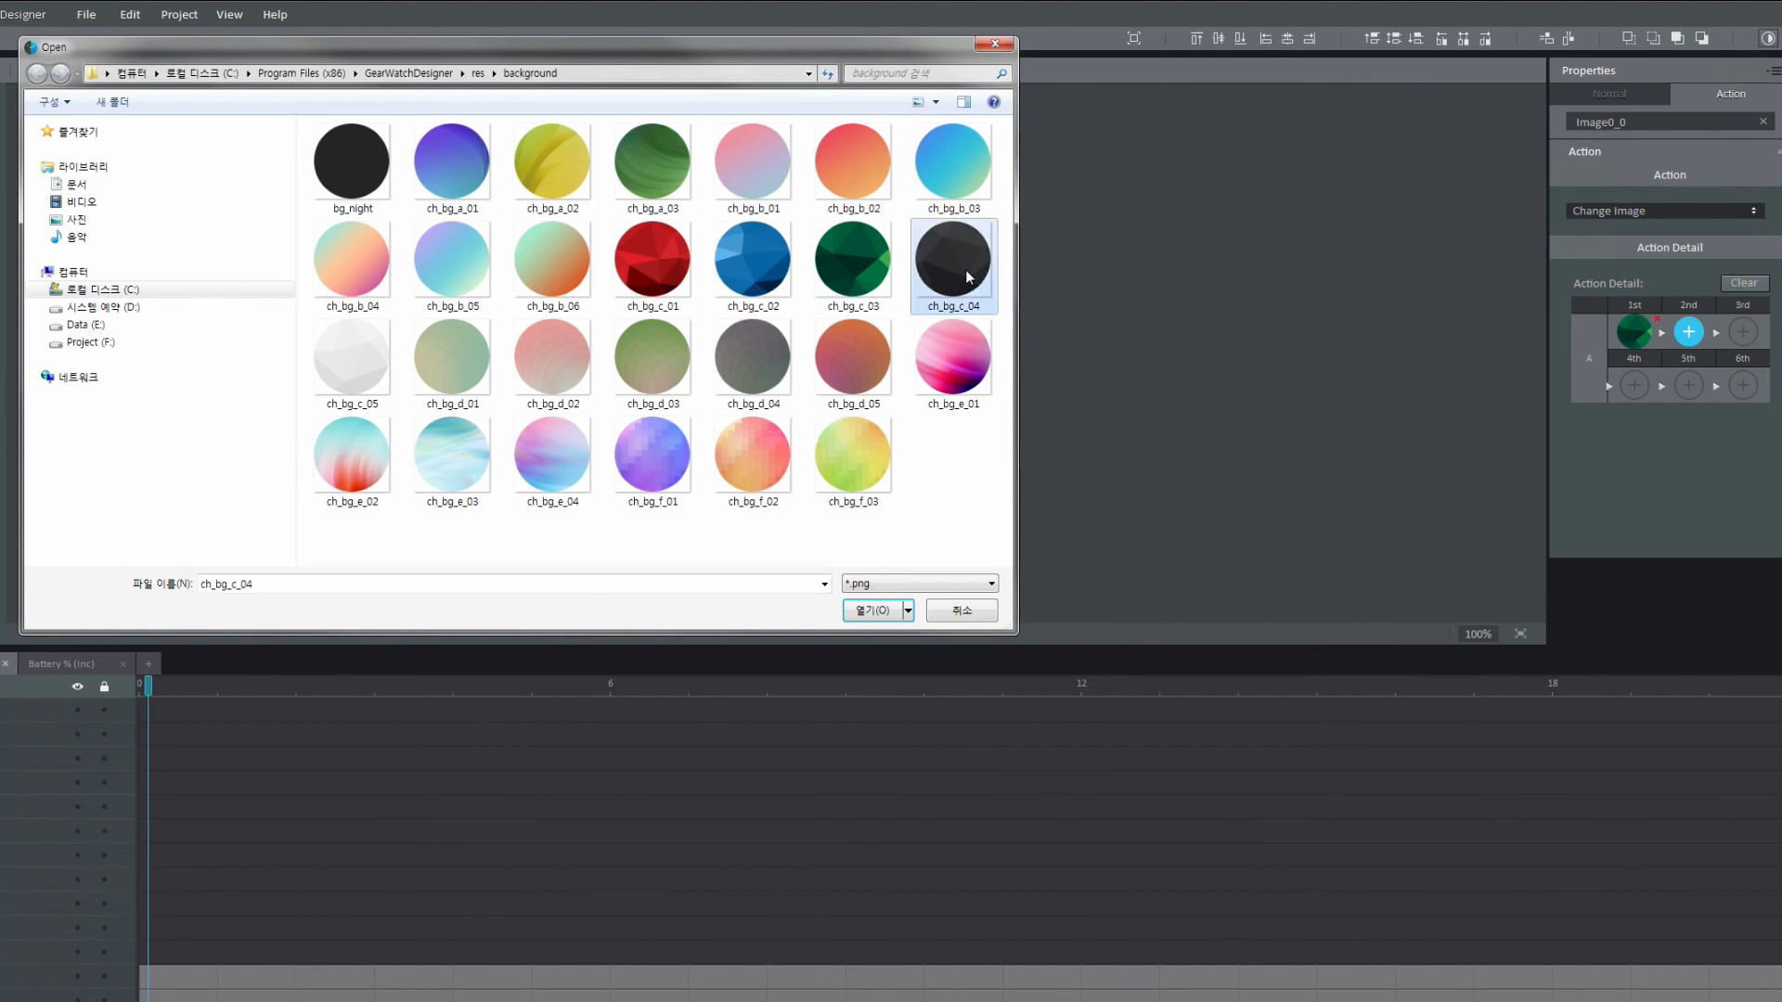
{"action": "left_click", "coordinate": [872, 611]}
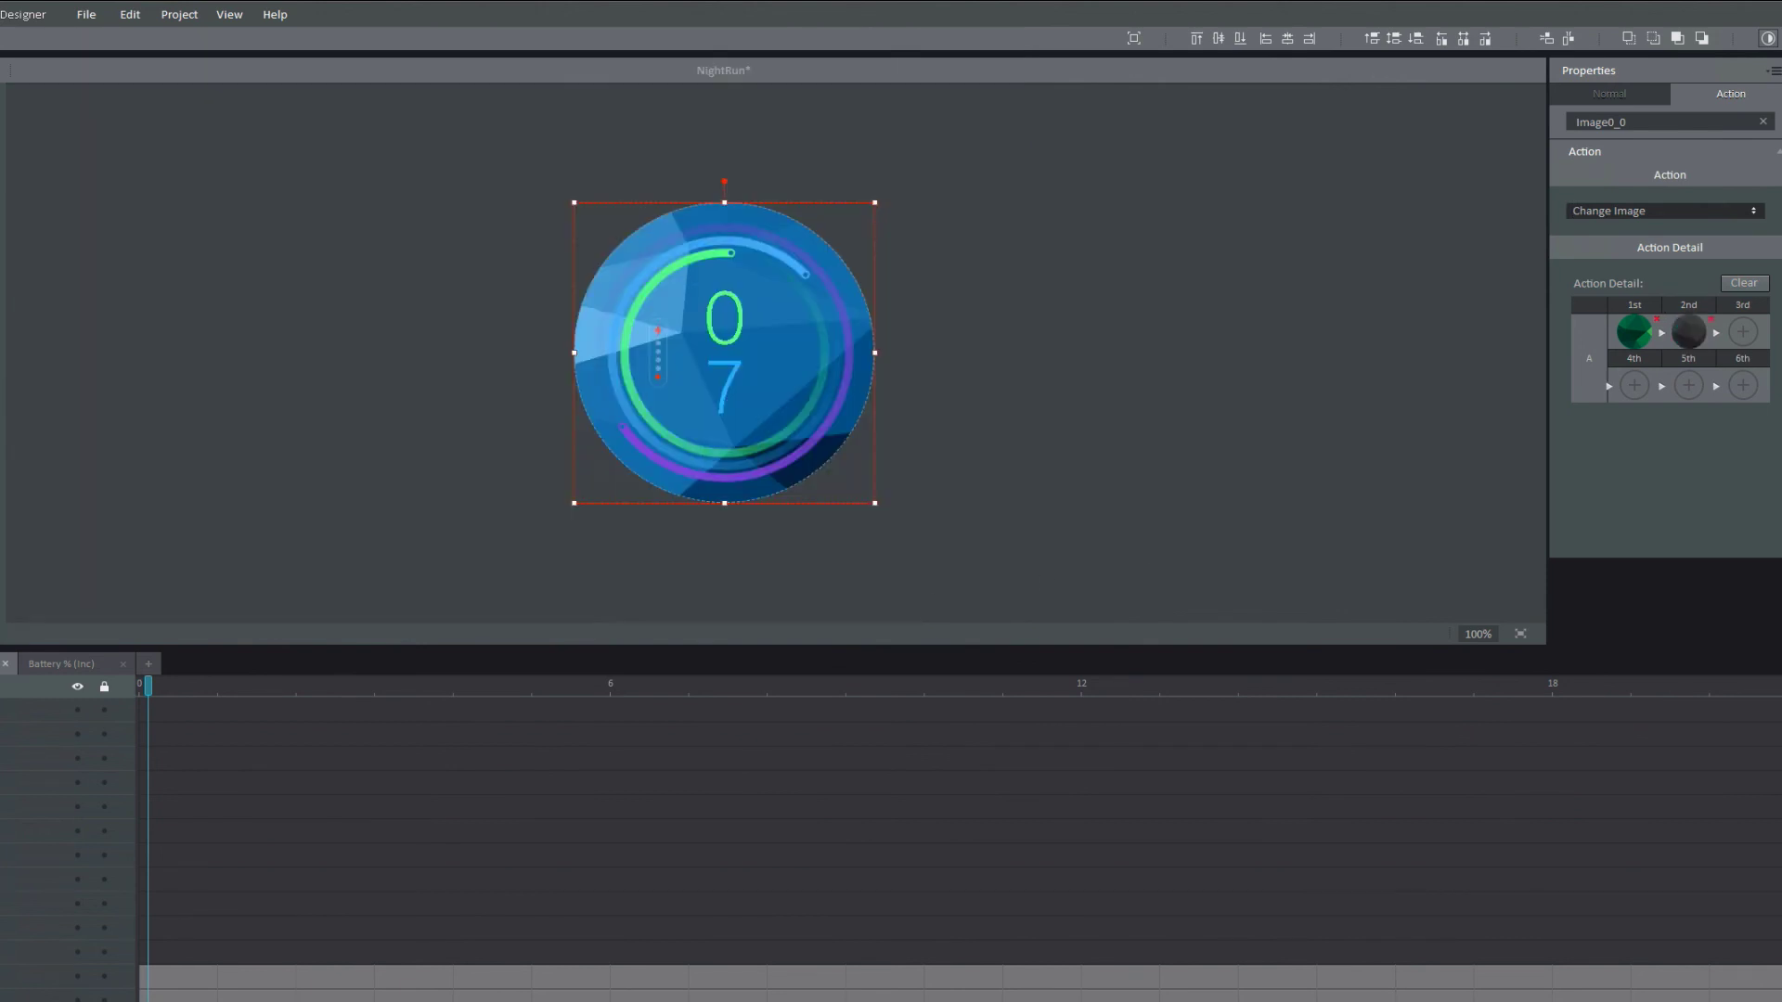
{"action": "left_click", "coordinate": [1744, 334]}
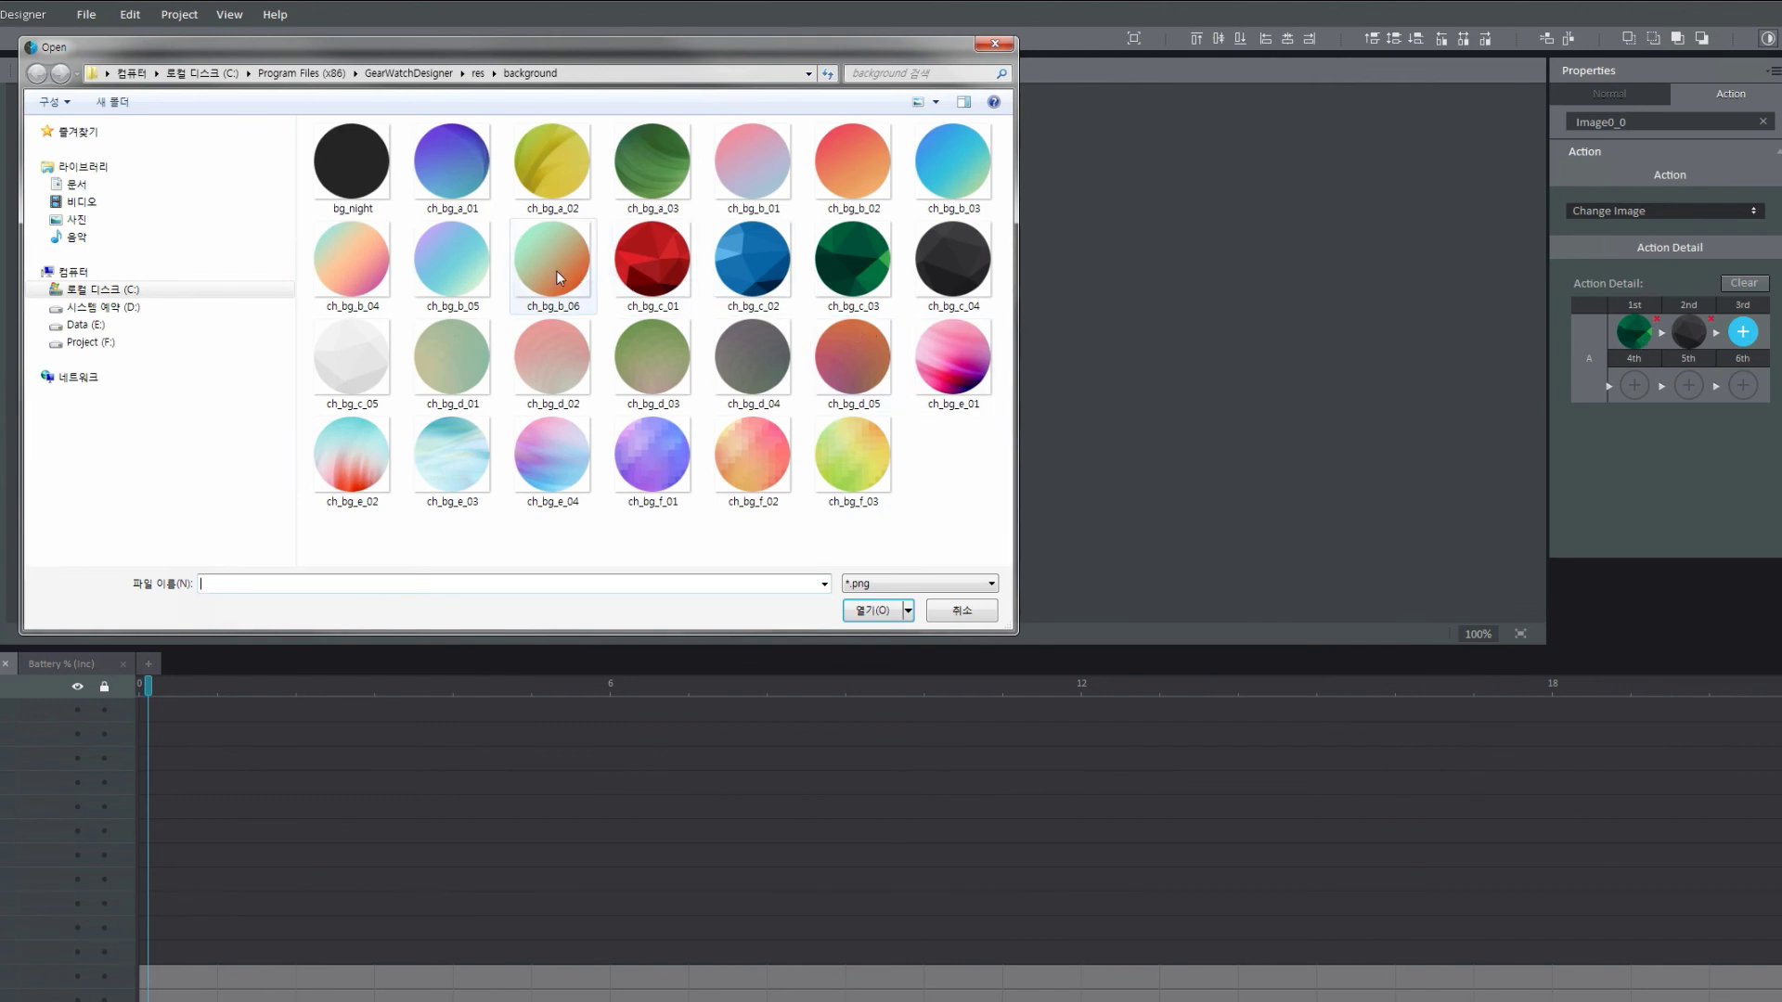
{"action": "left_click", "coordinate": [649, 274]}
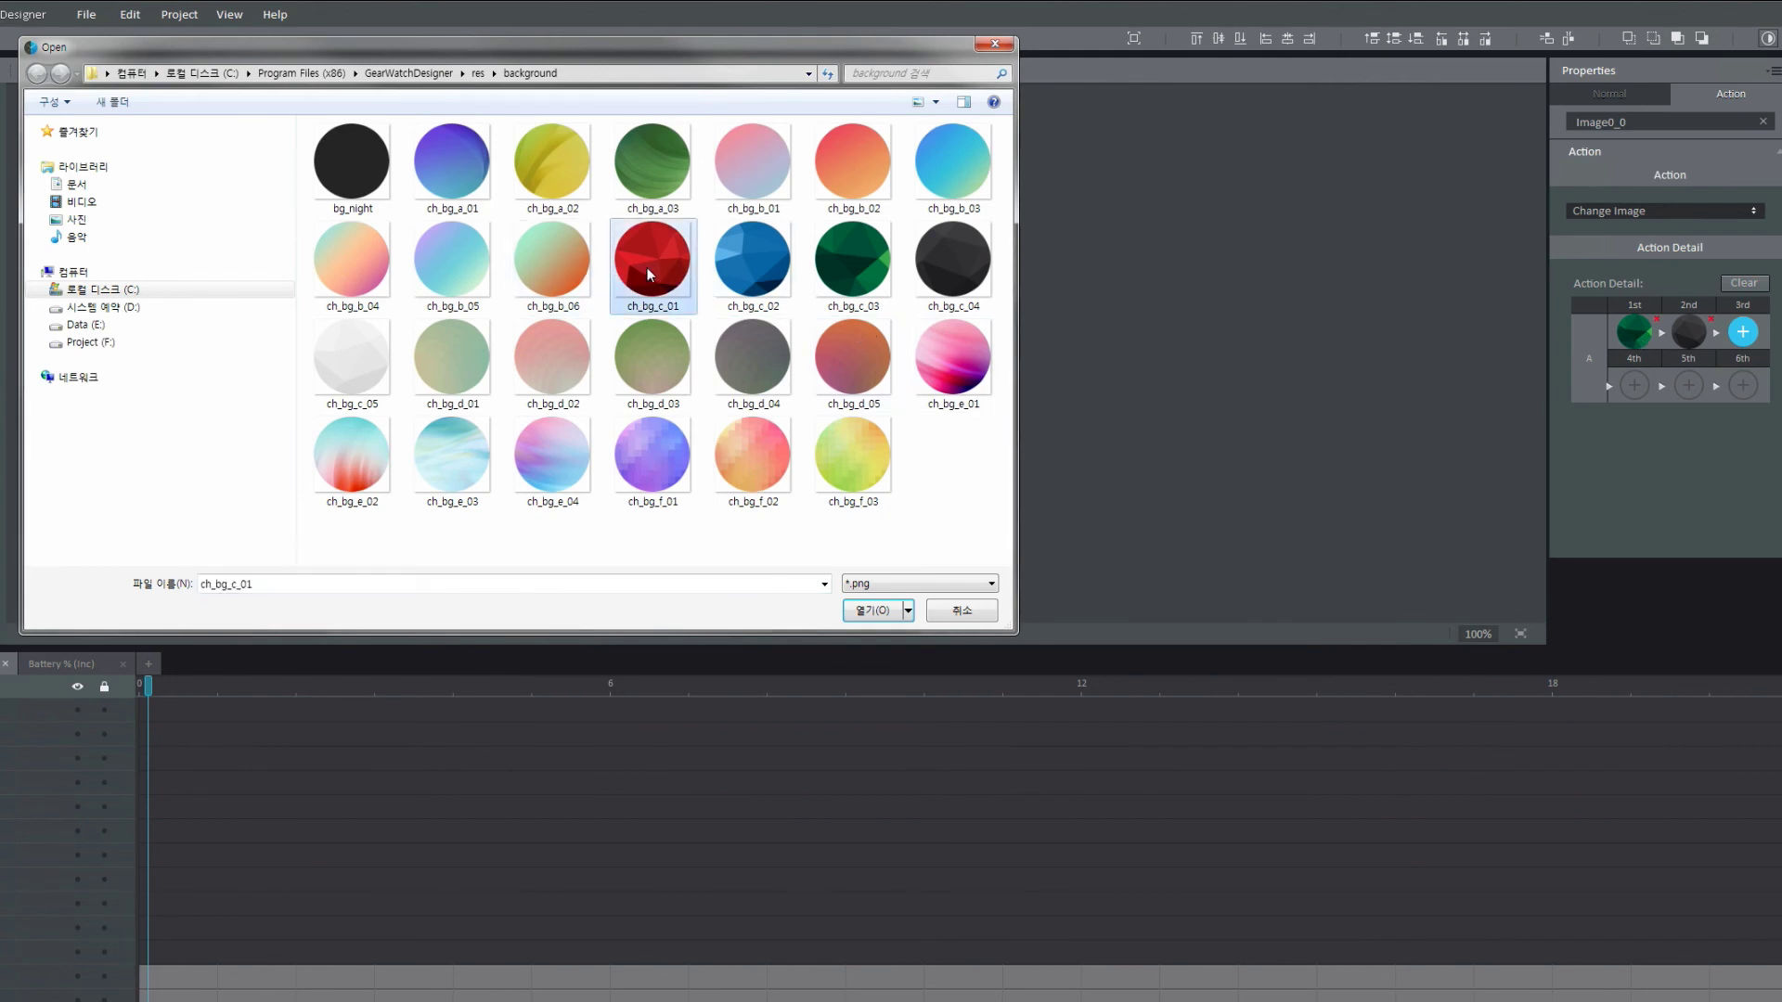
{"action": "left_click", "coordinate": [873, 611]}
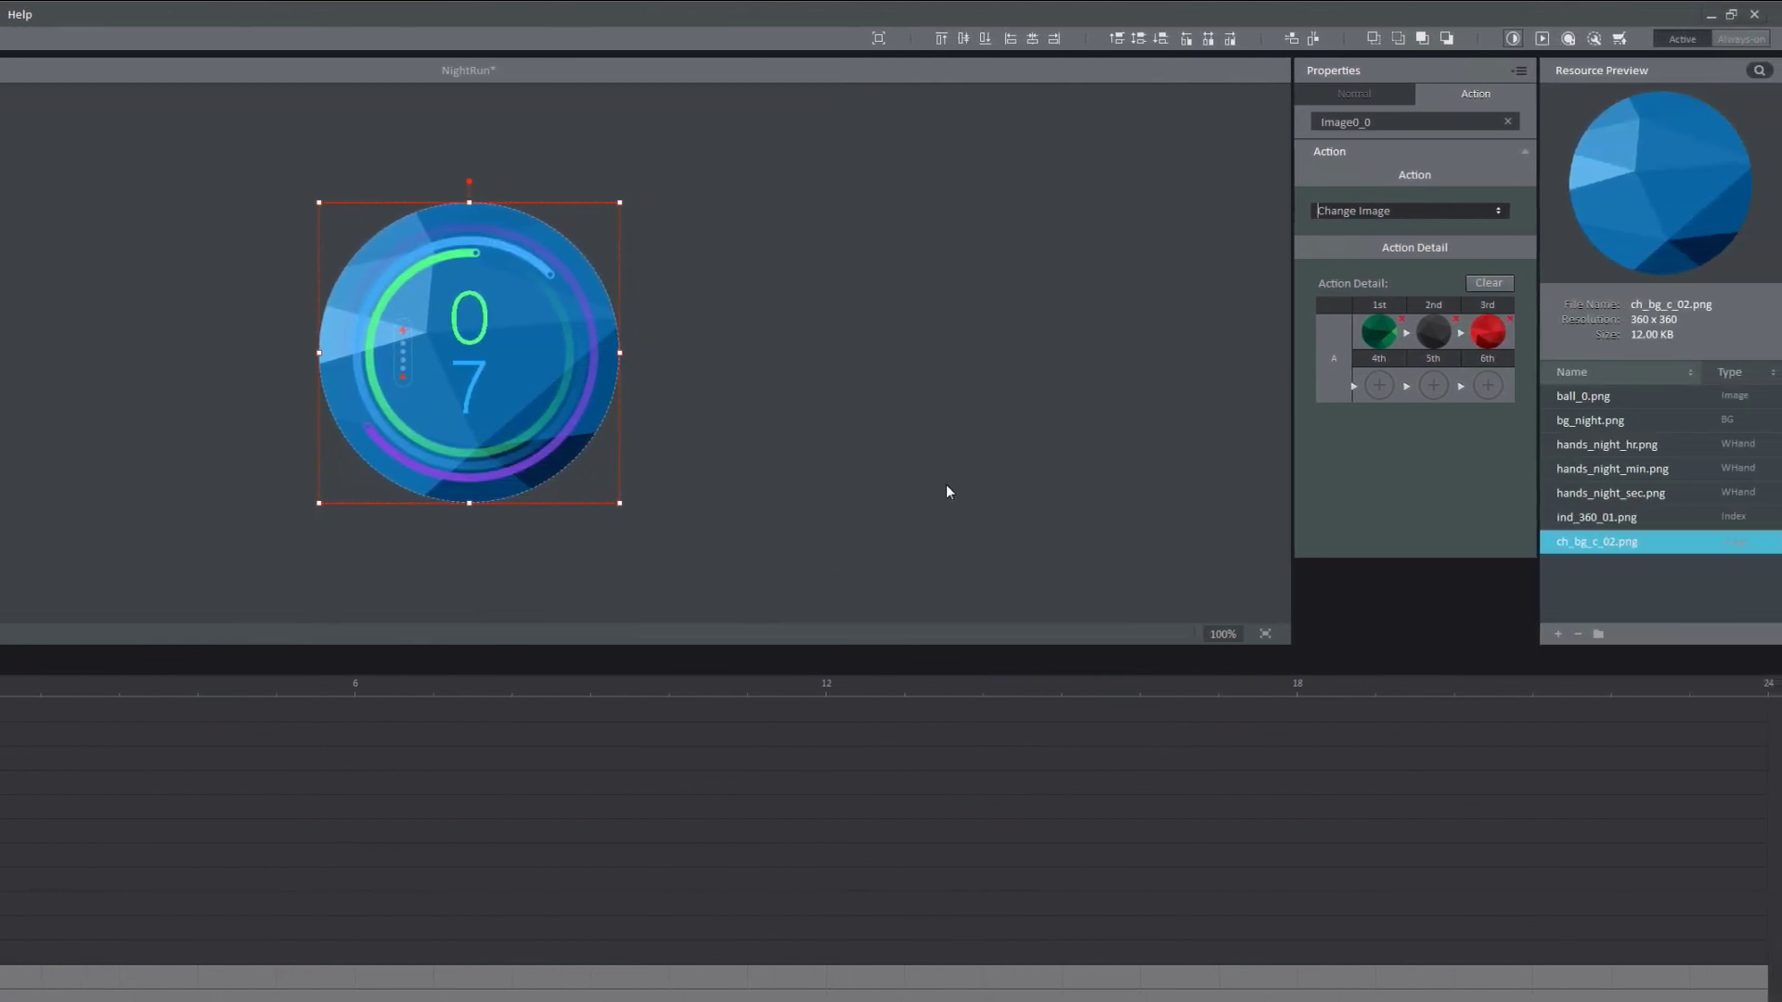
Run the preview and tap the face repeatedly, cycling green, dark, red and blue backgrounds.
{"action": "left_click", "coordinate": [1542, 39]}
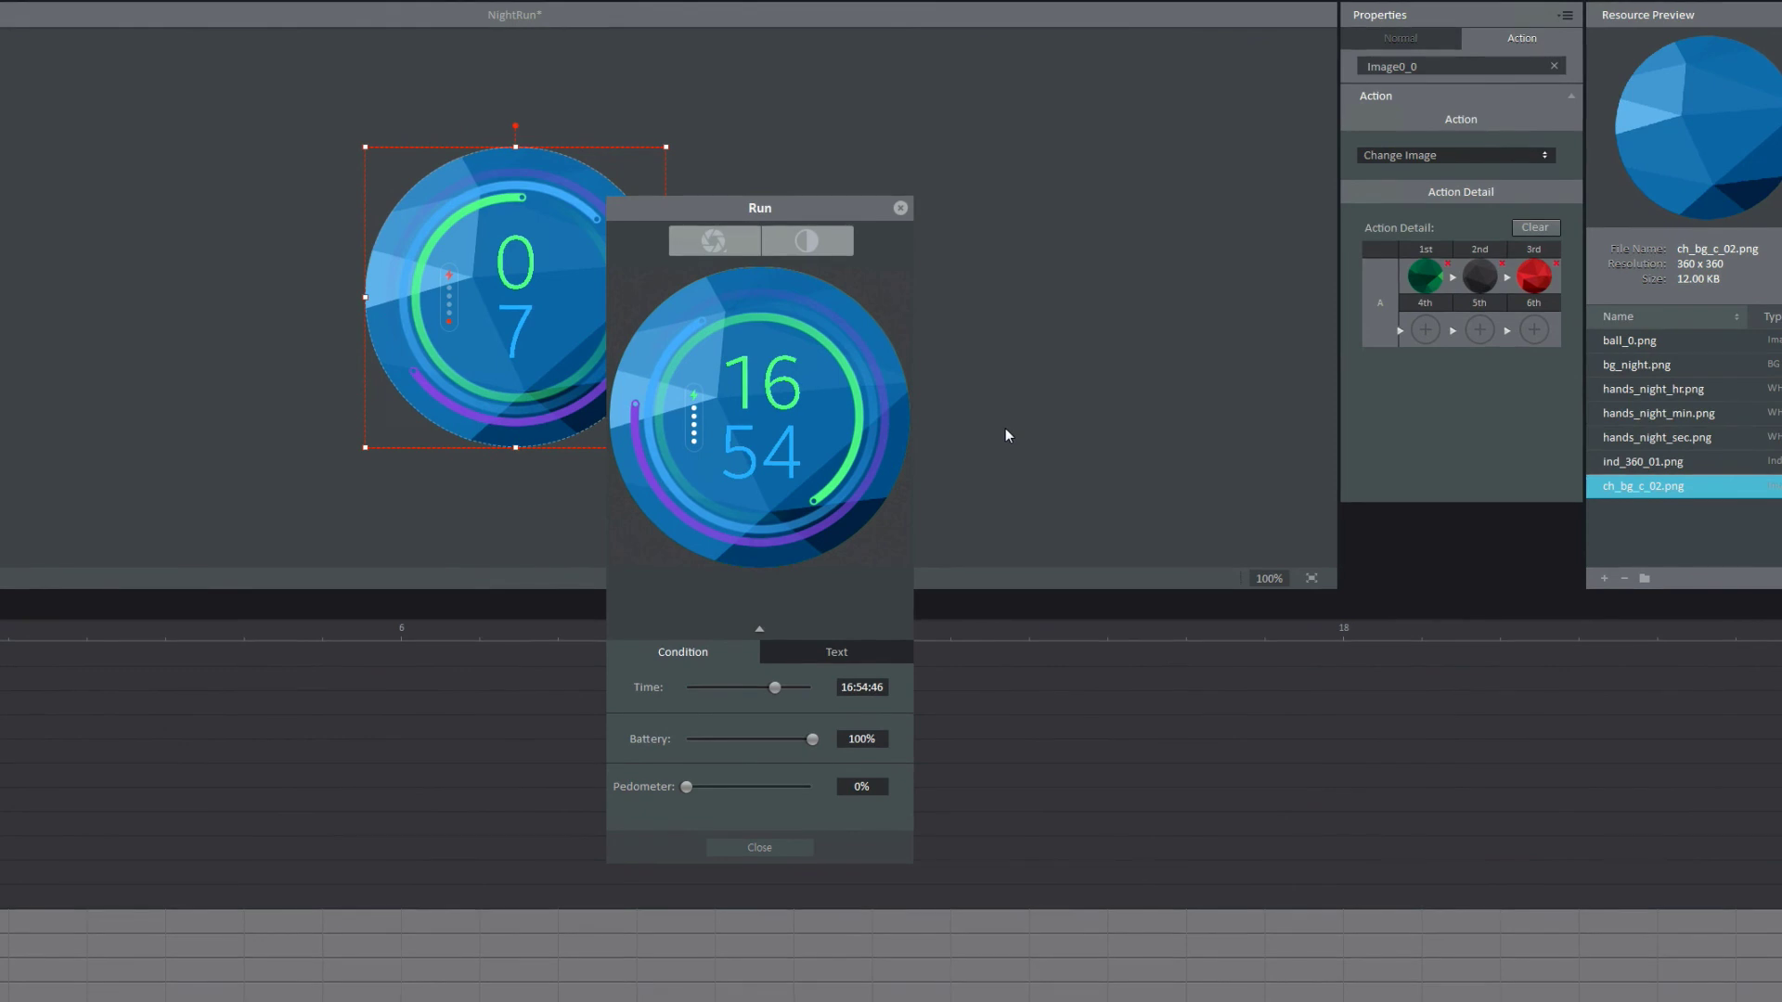
{"action": "left_click", "coordinate": [815, 416]}
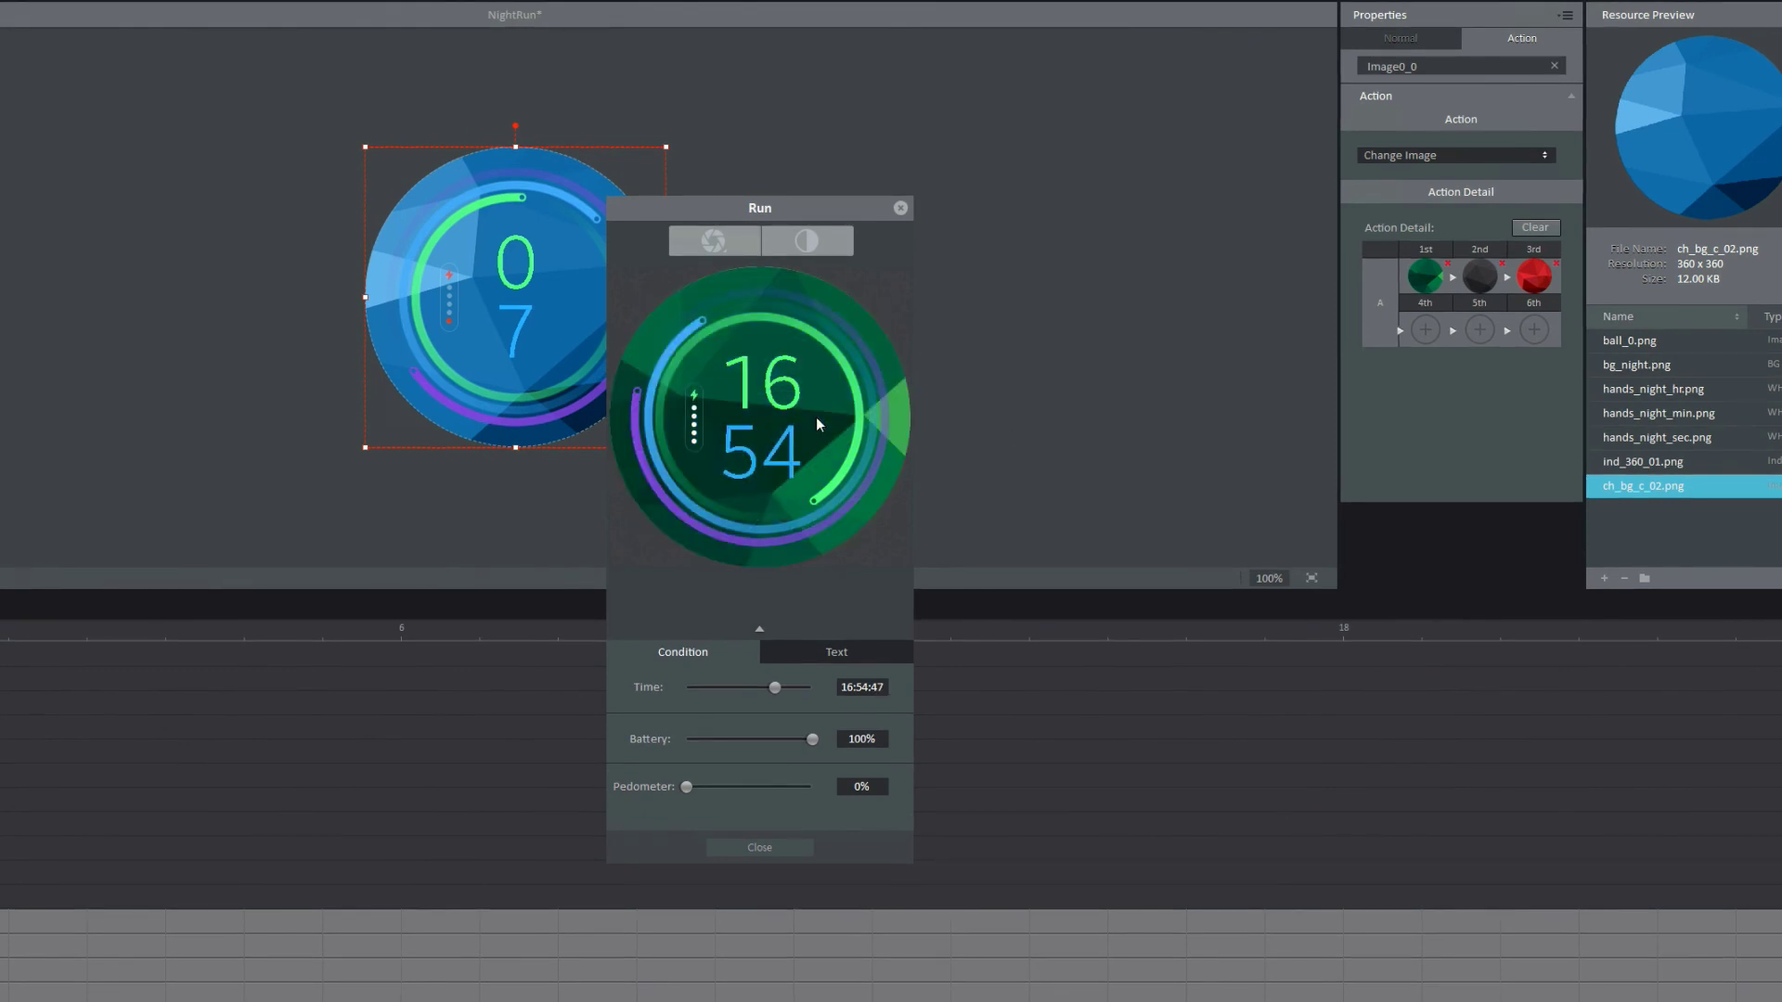
{"action": "left_click", "coordinate": [817, 420]}
{"action": "left_click", "coordinate": [815, 418]}
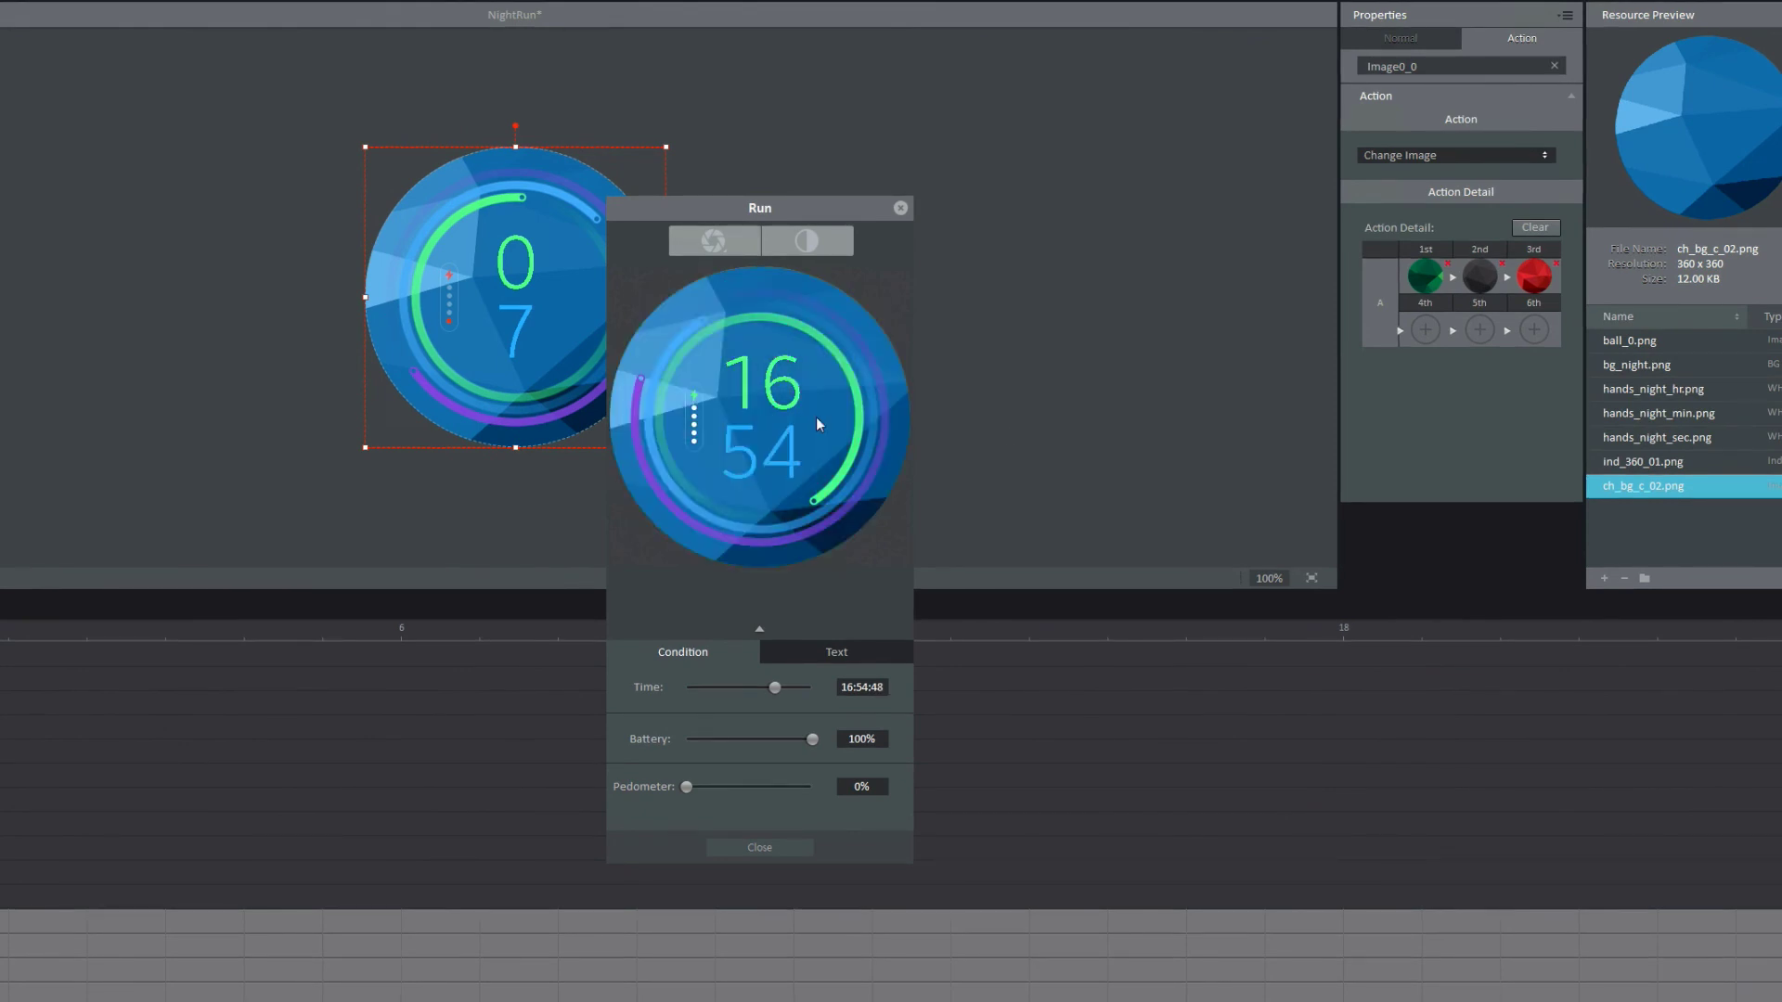
{"action": "left_click", "coordinate": [816, 416]}
{"action": "left_click", "coordinate": [816, 416]}
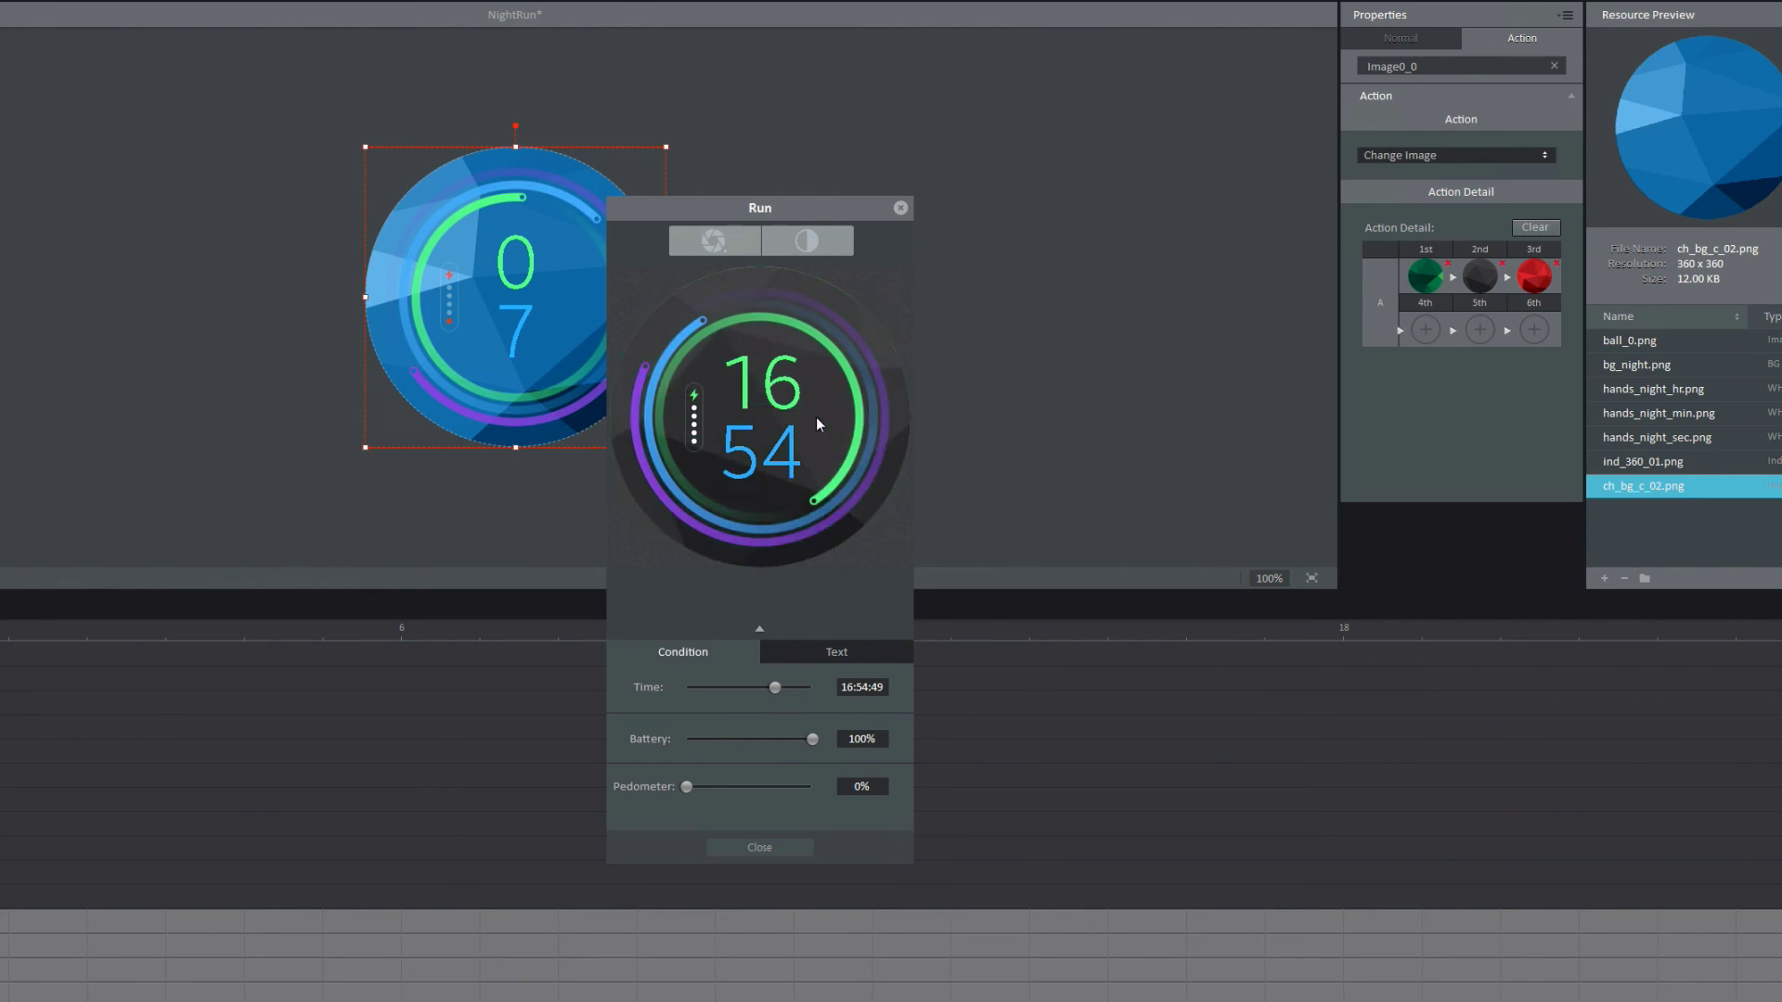
{"action": "left_click", "coordinate": [816, 415]}
{"action": "left_click", "coordinate": [816, 421]}
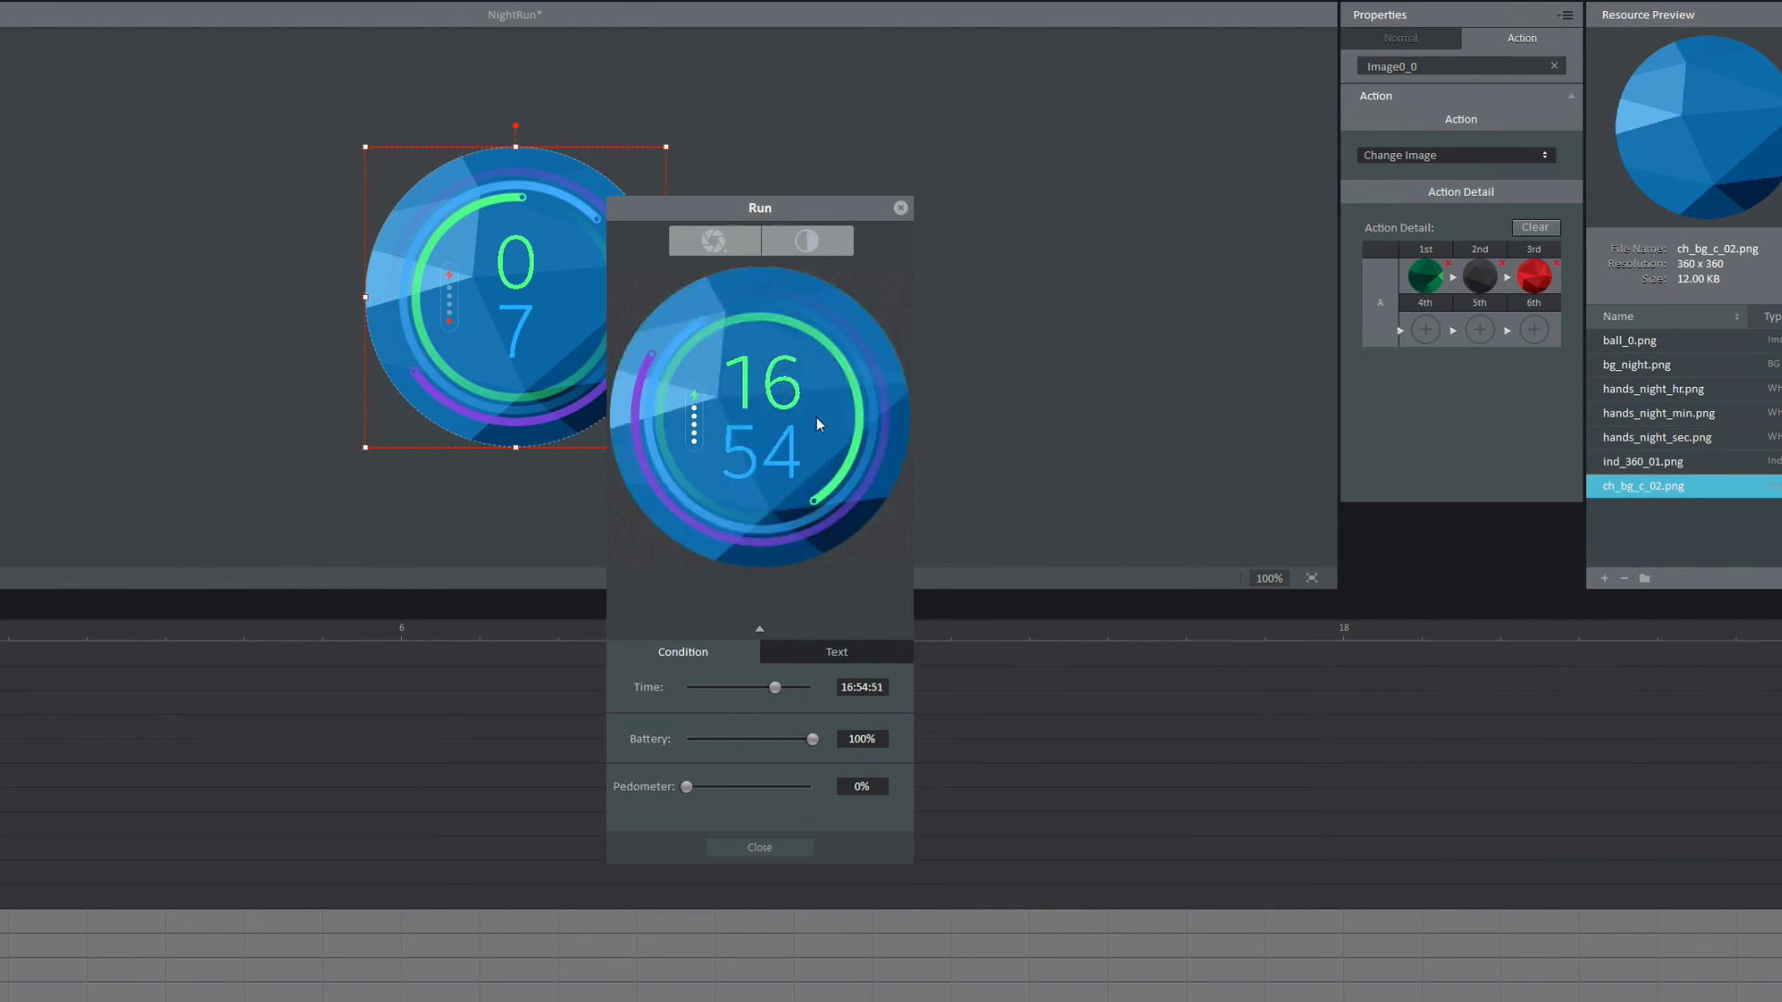
{"action": "left_click", "coordinate": [816, 416]}
{"action": "left_click", "coordinate": [816, 415]}
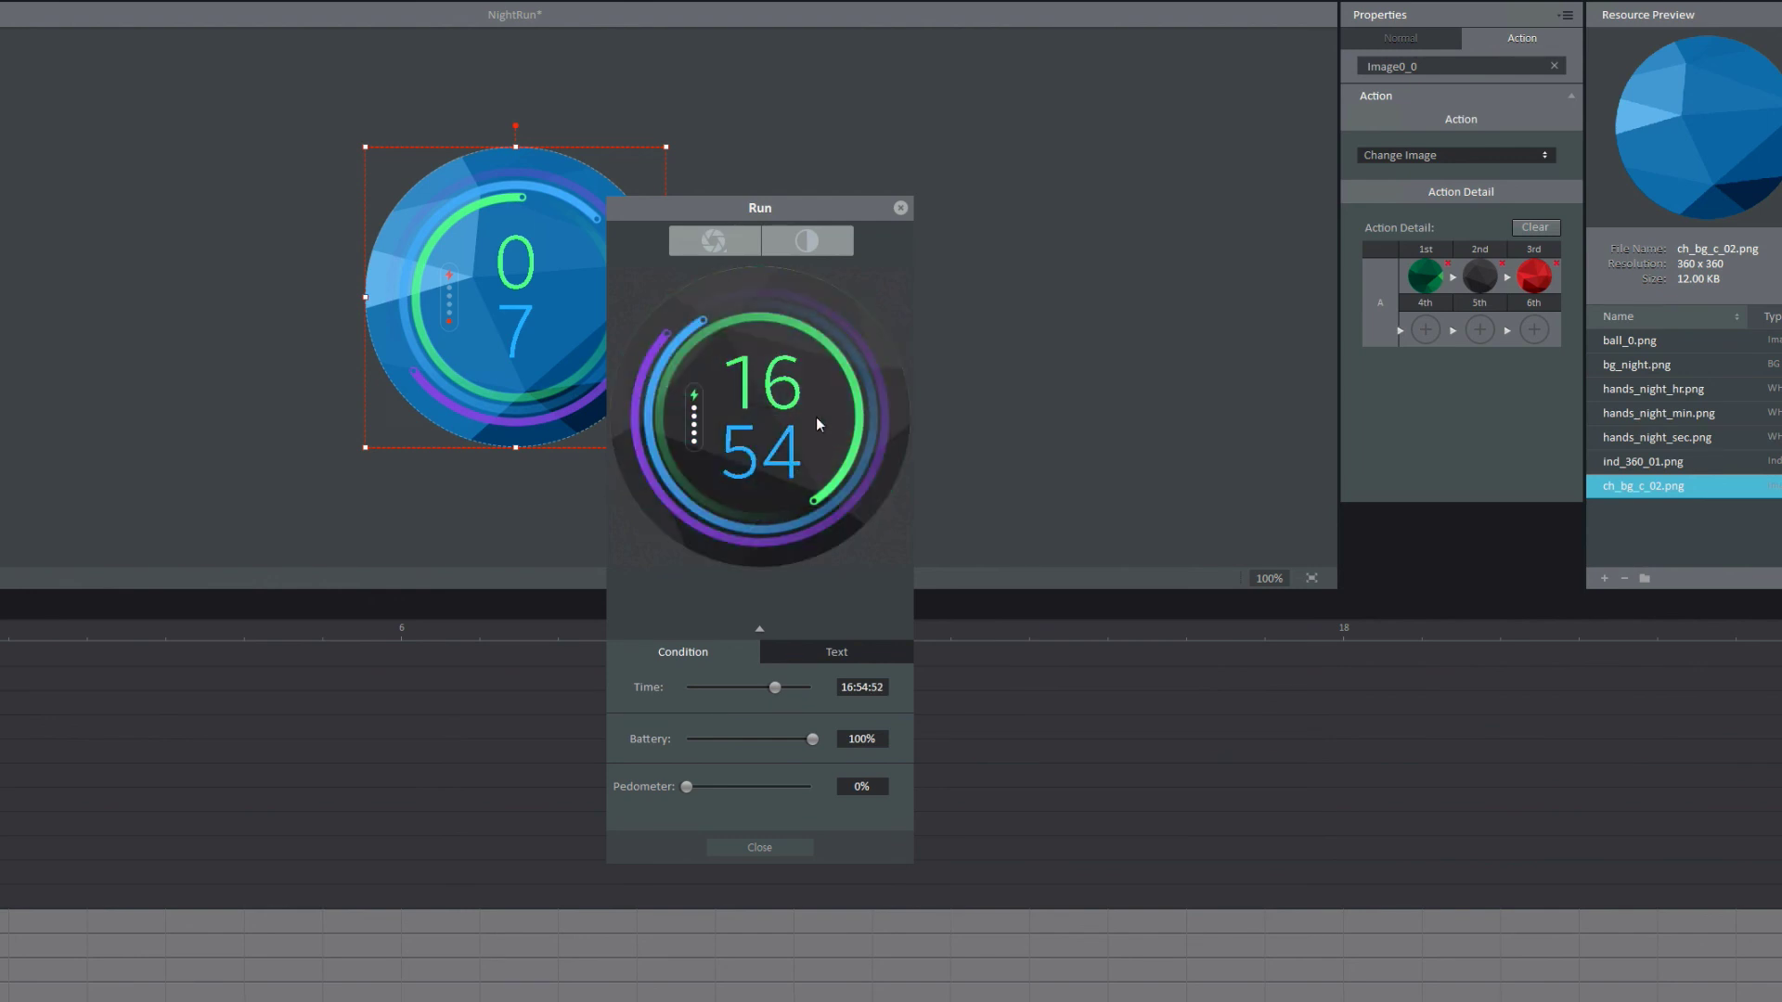
{"action": "left_click", "coordinate": [816, 421]}
{"action": "left_click", "coordinate": [836, 380]}
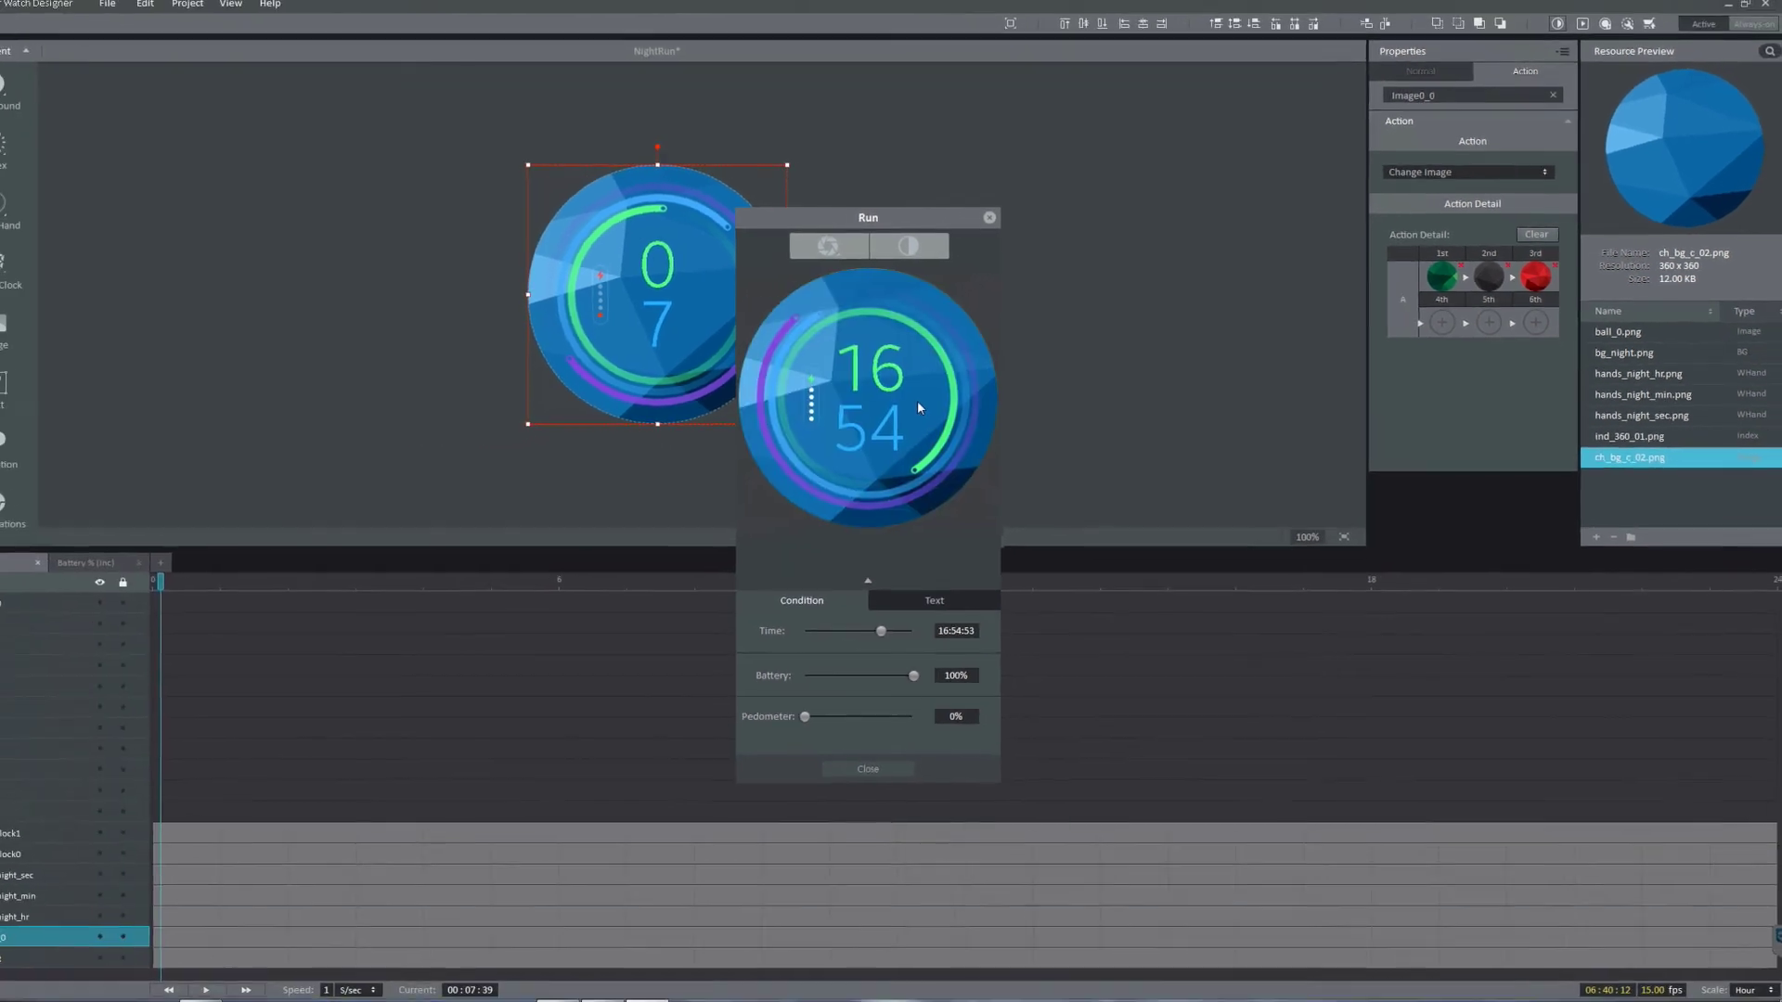
Close the preview, delete the Image0_0 layer, and enlarge the canvas above the timeline.
{"action": "left_click", "coordinate": [1006, 219]}
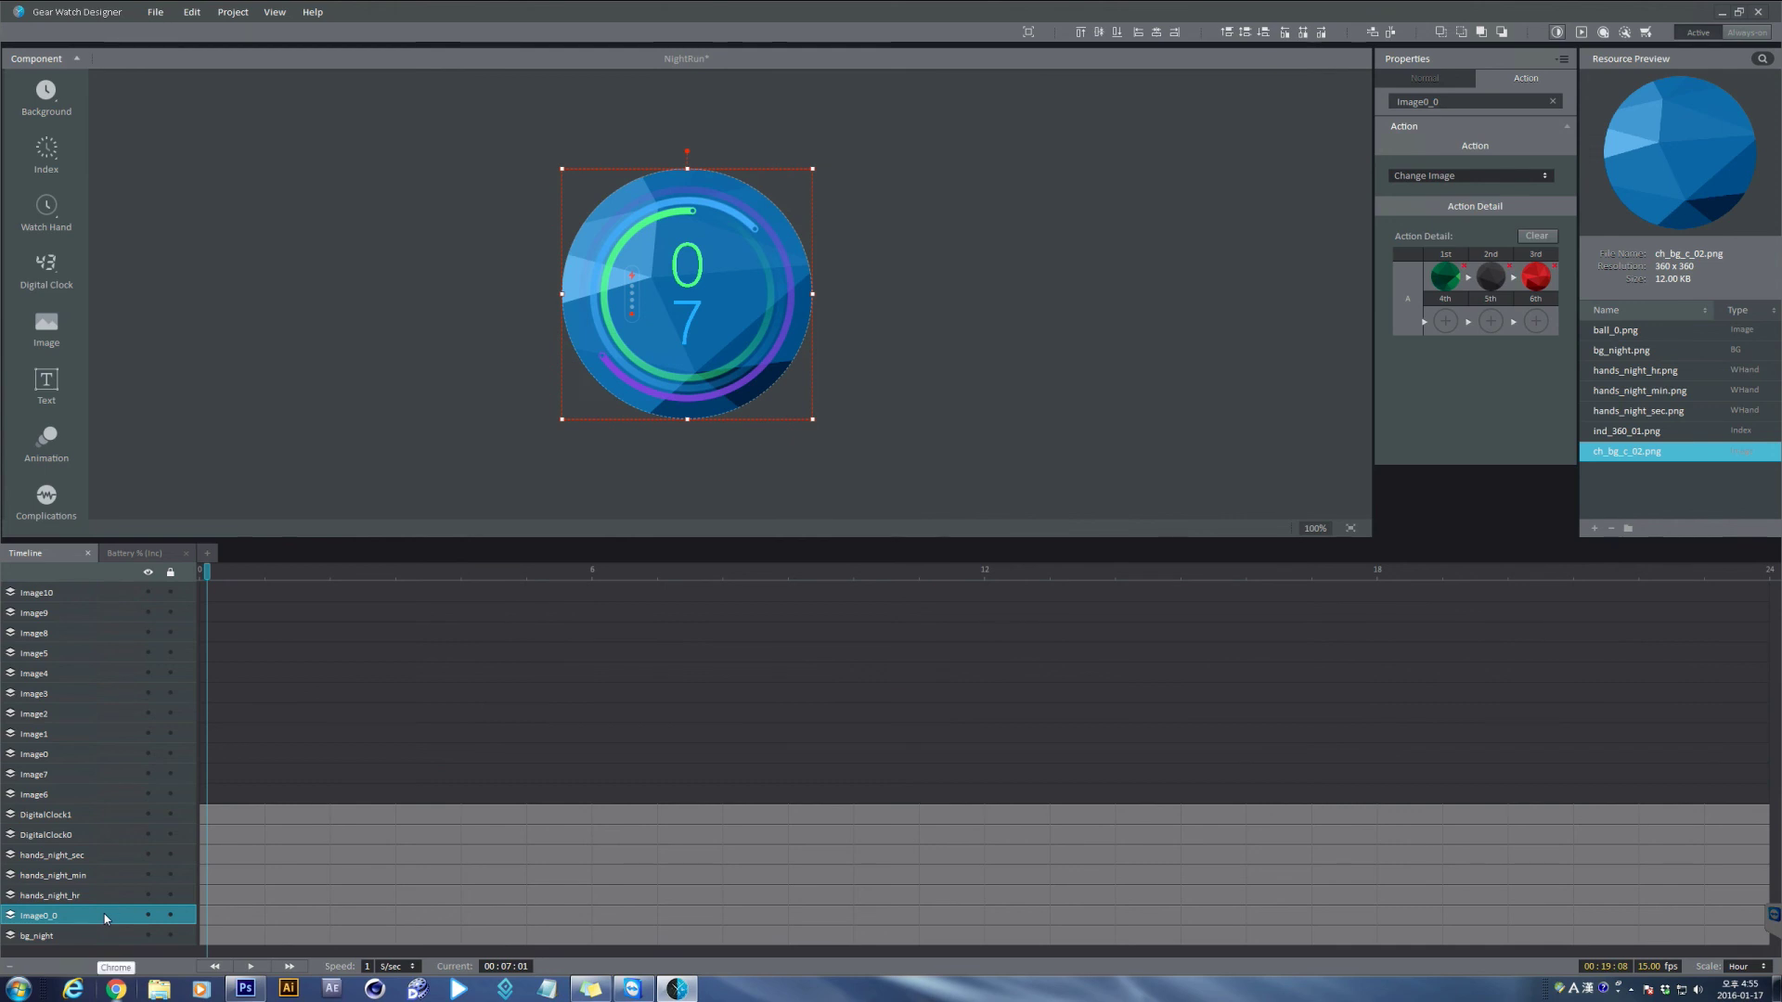
{"action": "key", "text": "Delete"}
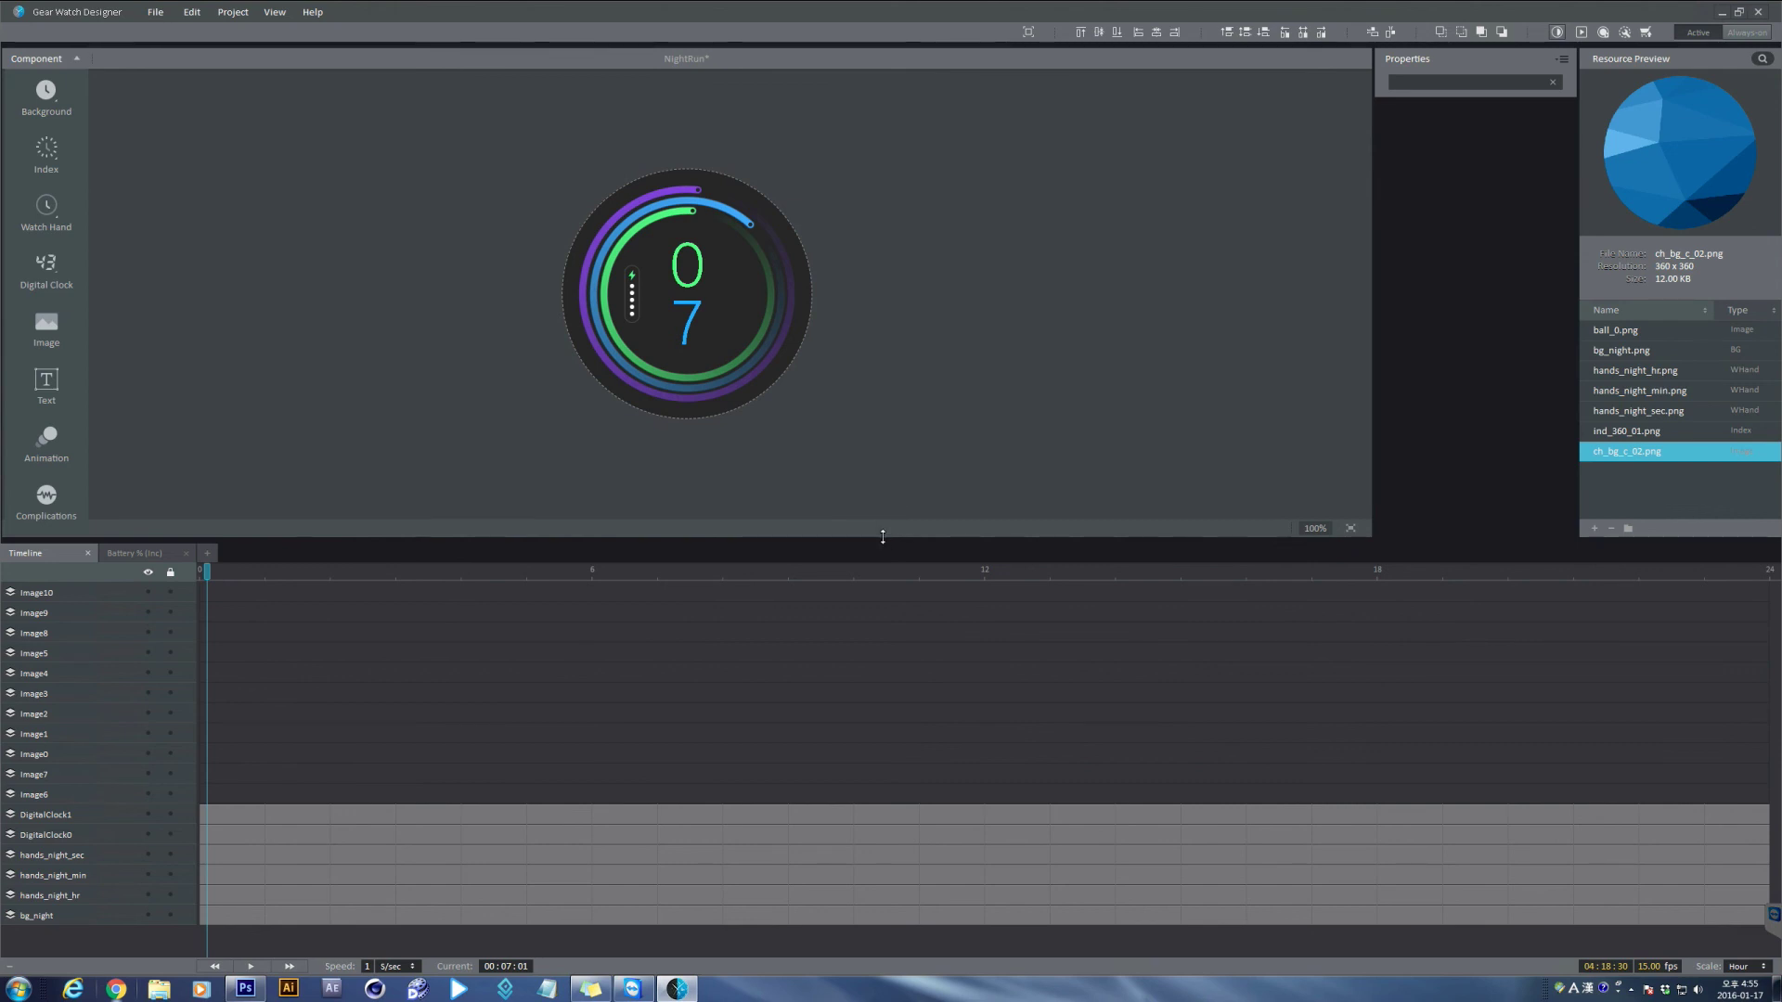
{"action": "left_click_drag", "start_coordinate": [883, 537], "coordinate": [882, 743]}
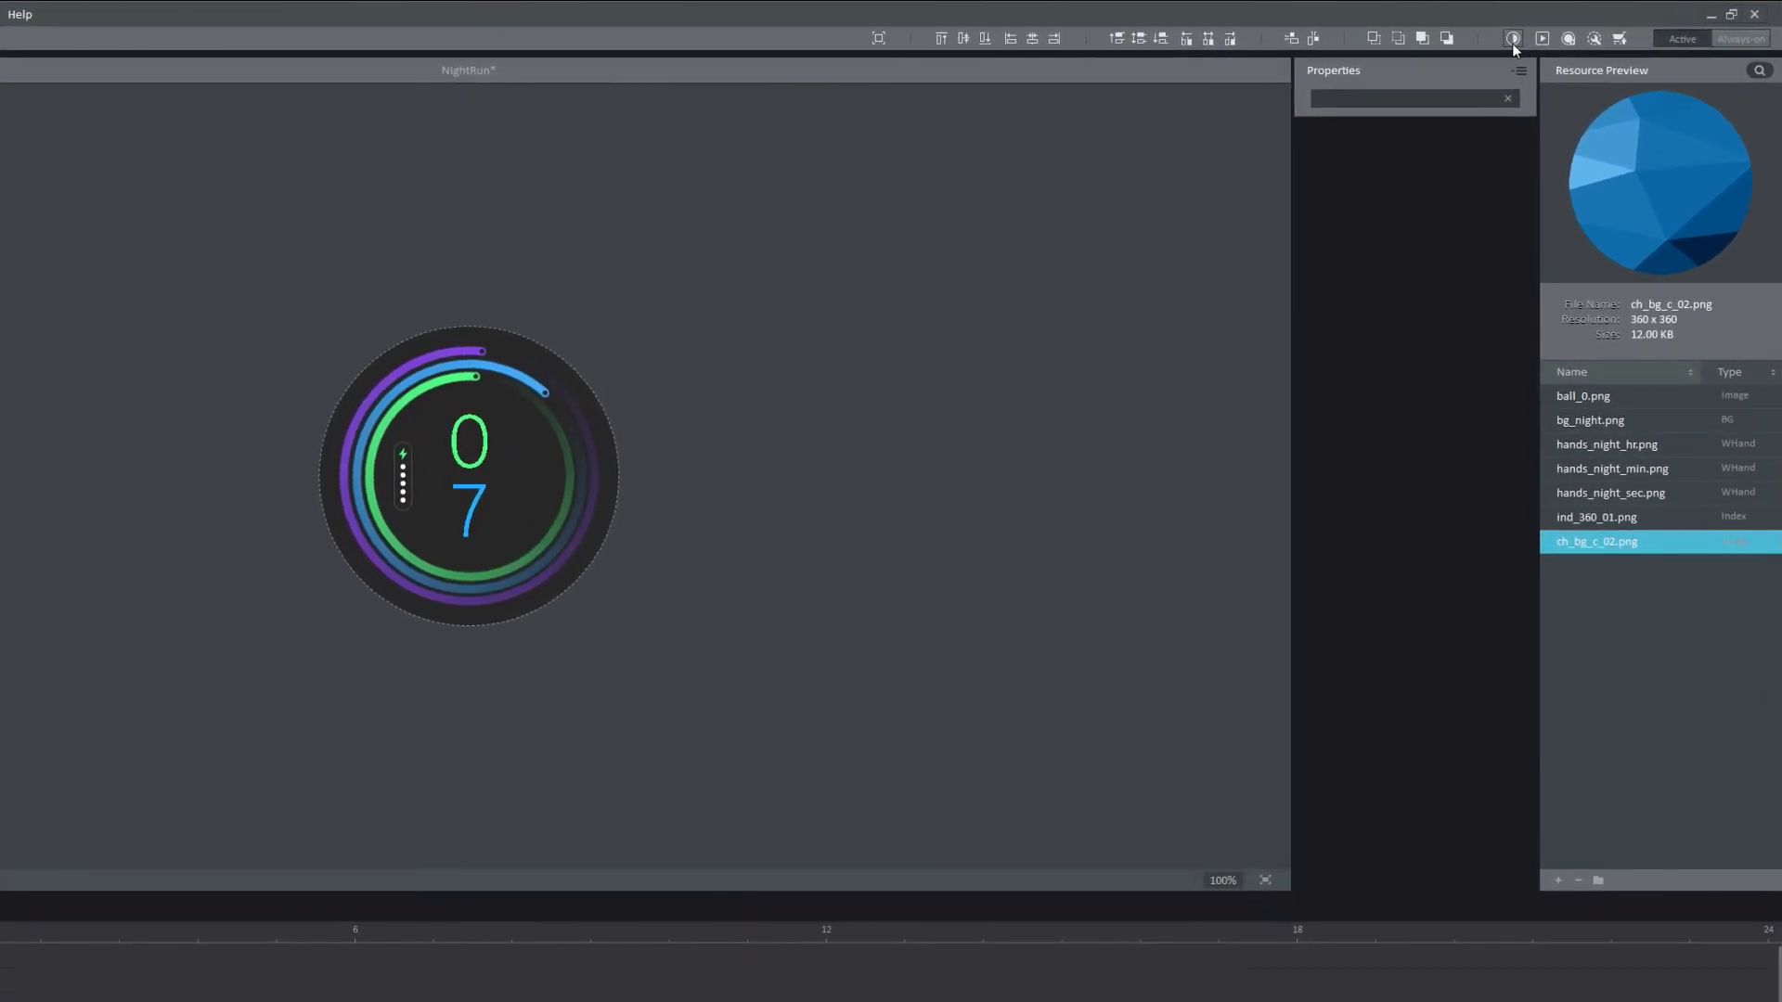
Add an Always-on mode, confirm the notice with Yes, and open the Always-on tab.
{"action": "left_click", "coordinate": [1513, 41]}
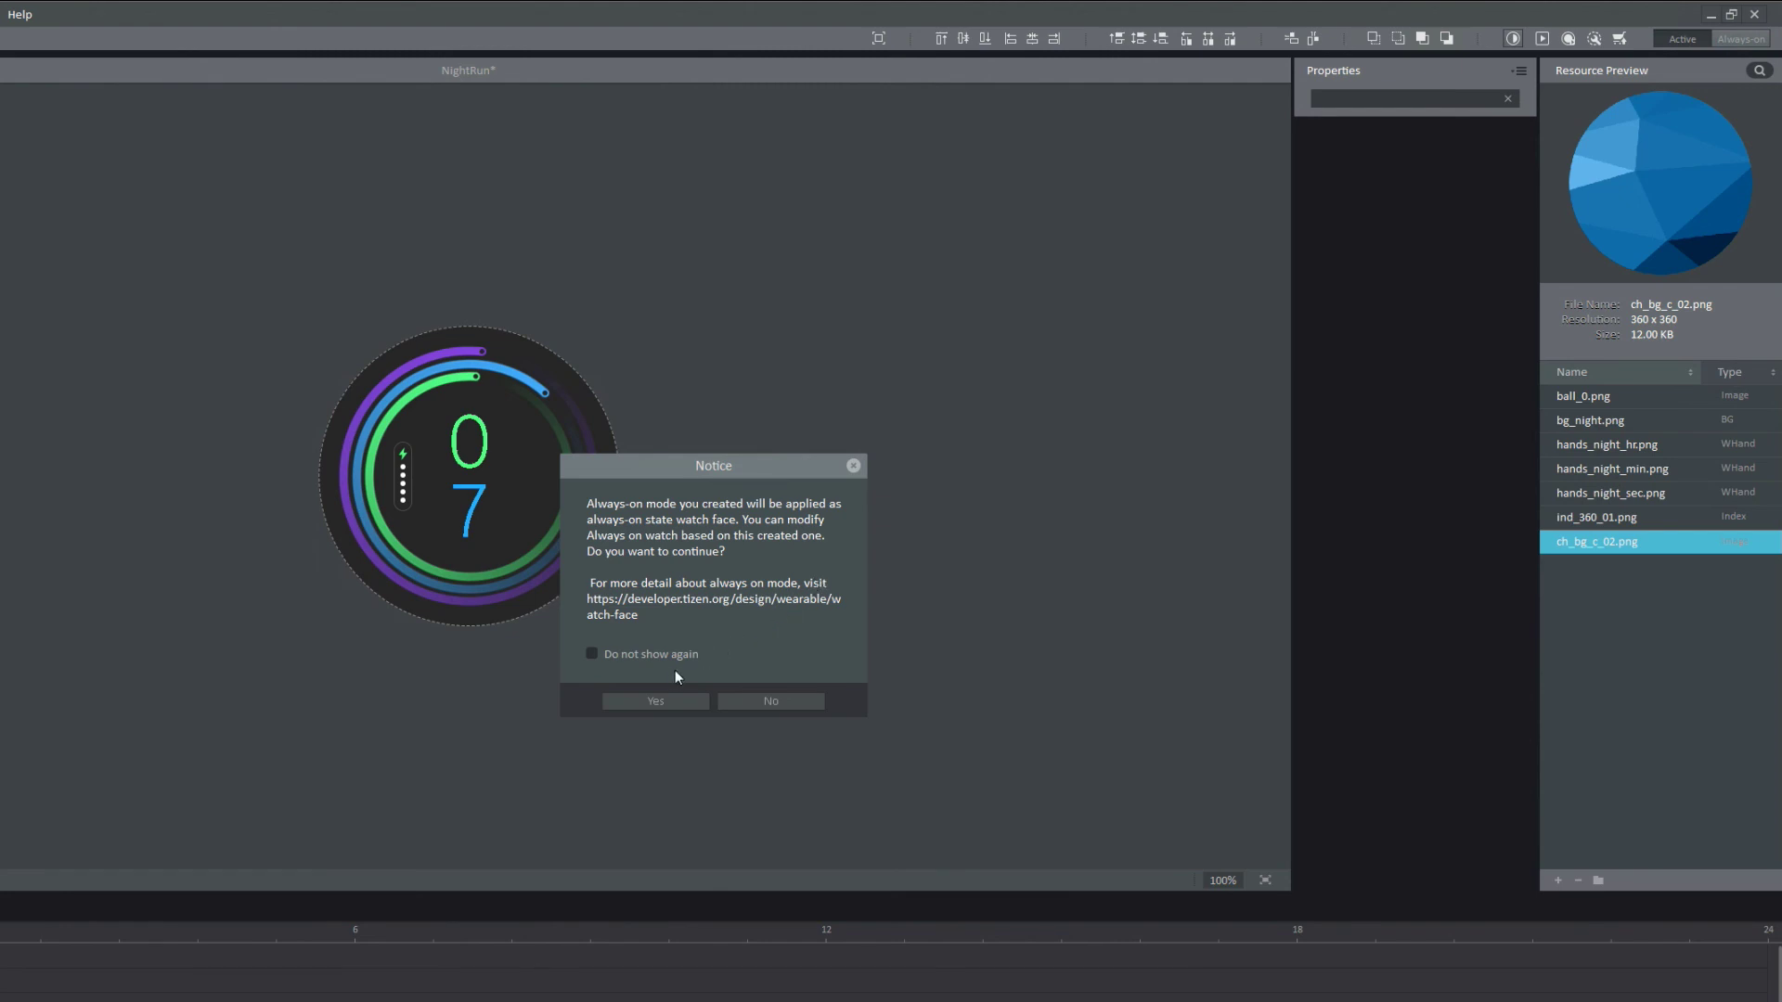
{"action": "left_click", "coordinate": [656, 702]}
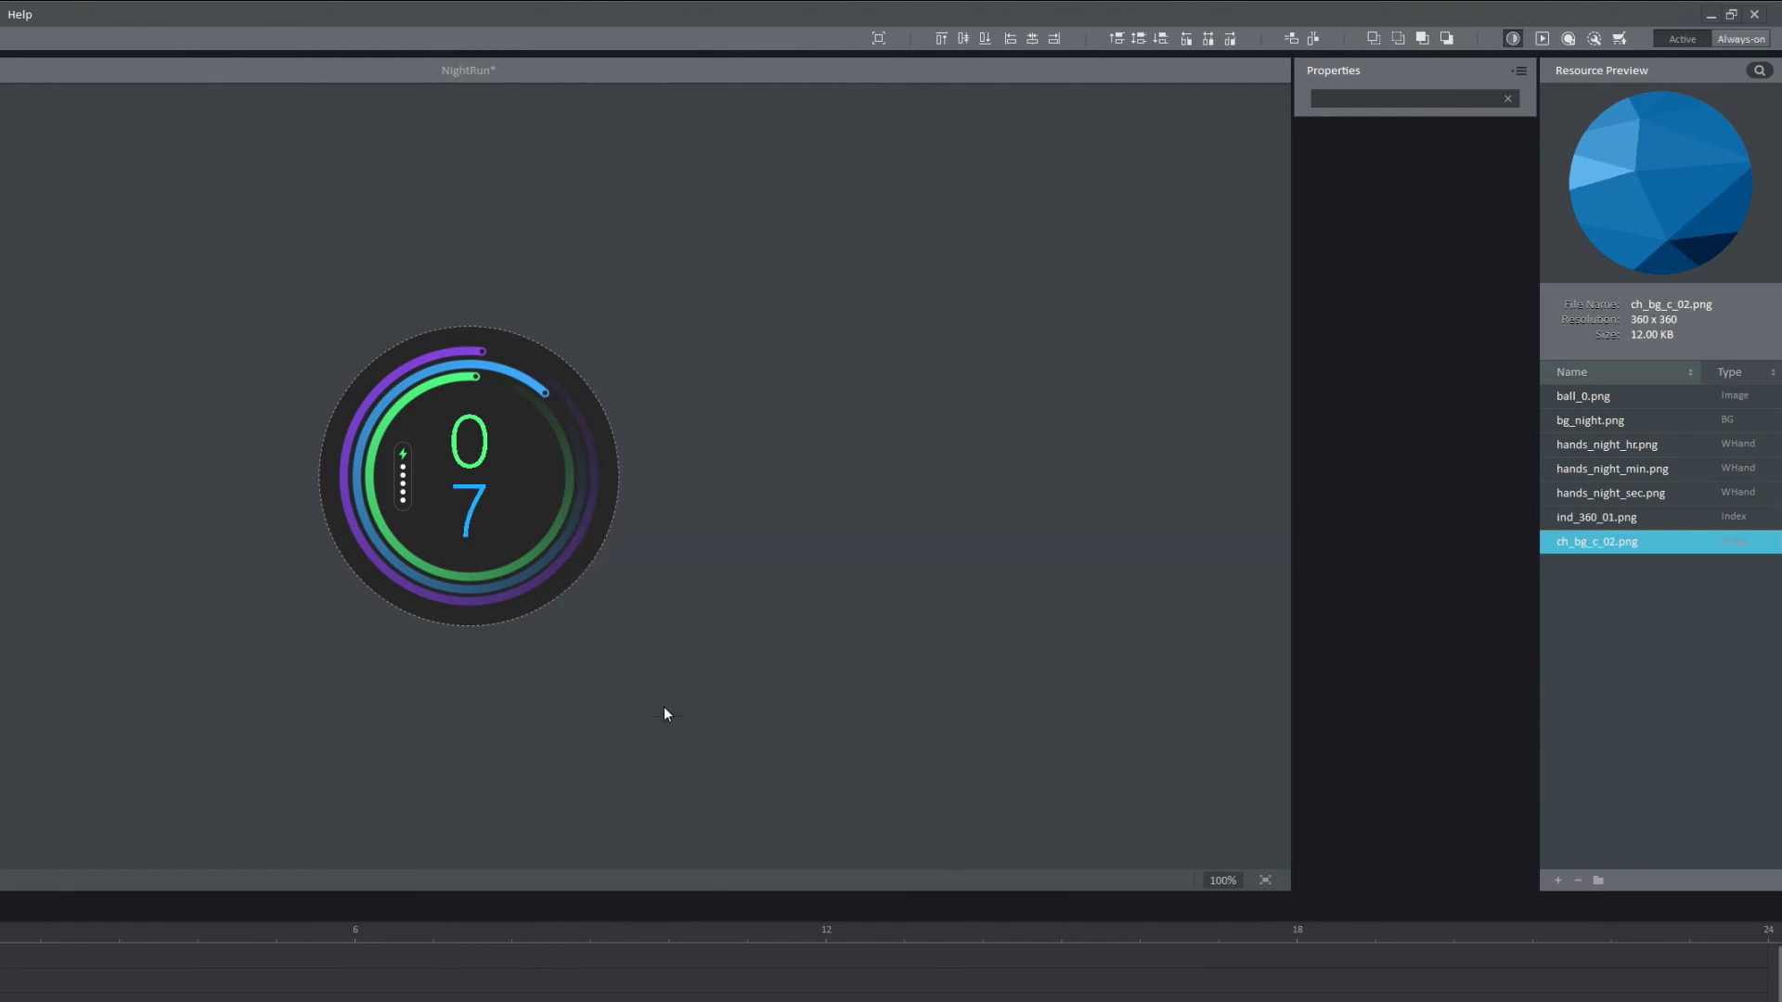
{"action": "left_click", "coordinate": [1738, 41]}
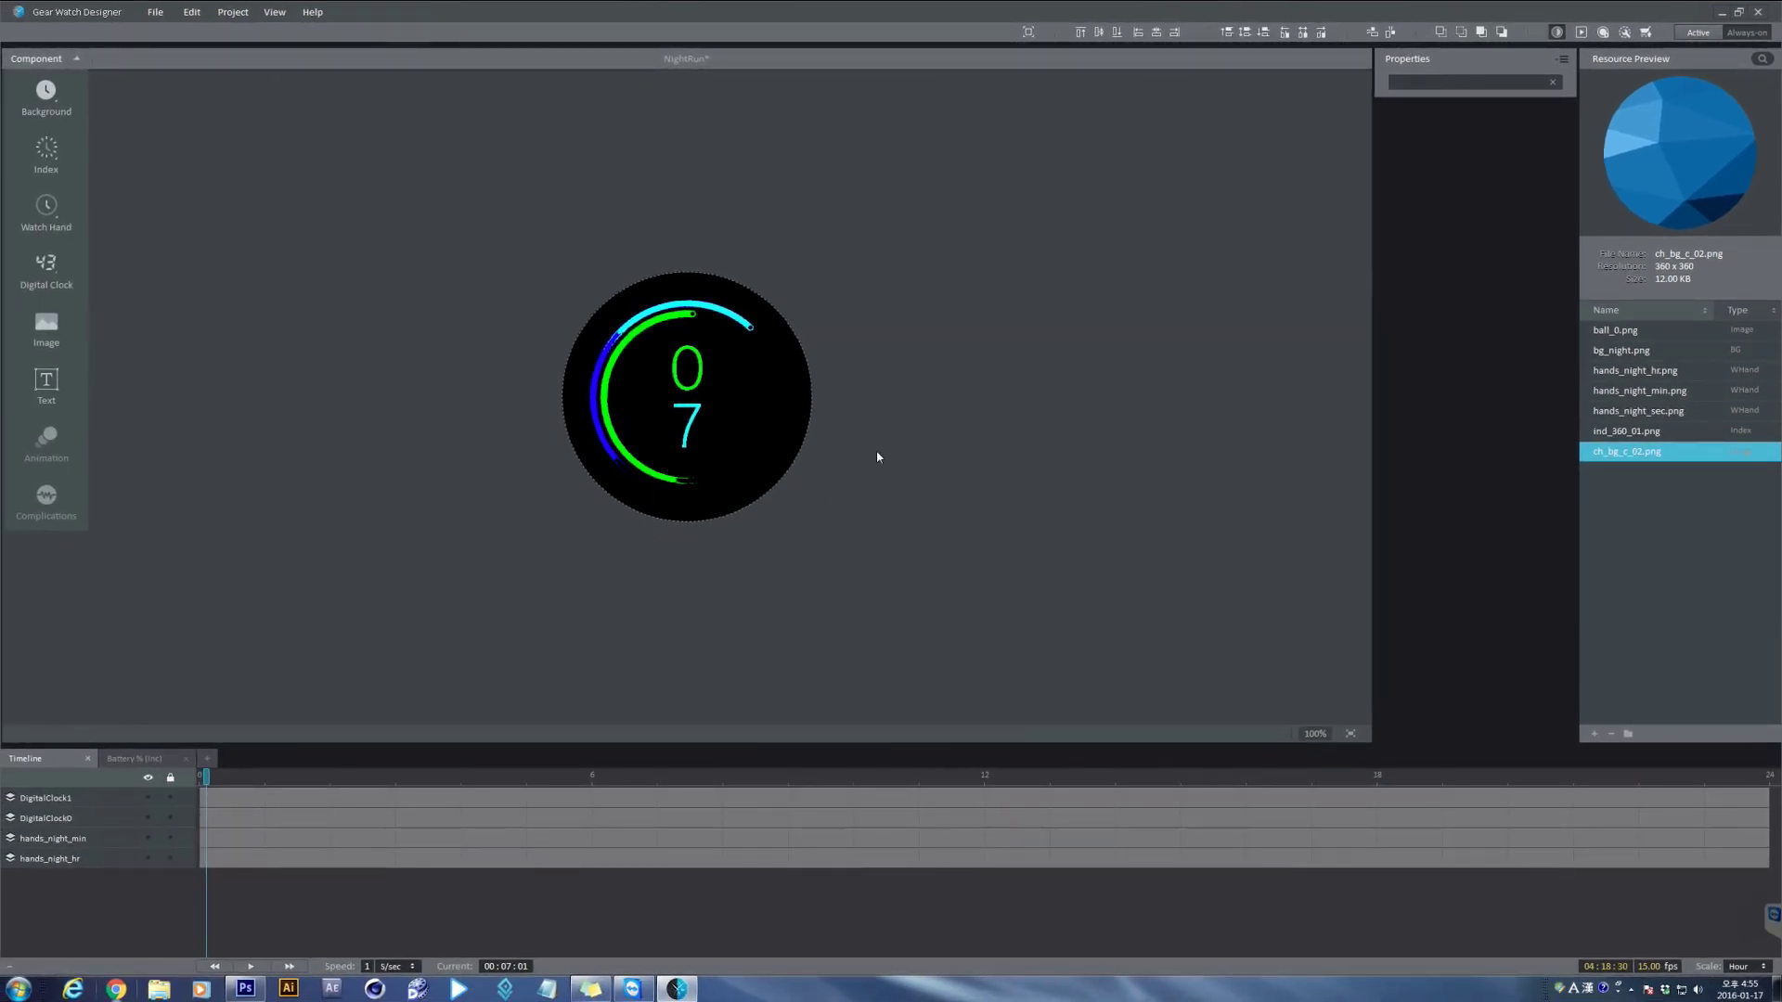
{"action": "left_click", "coordinate": [113, 800]}
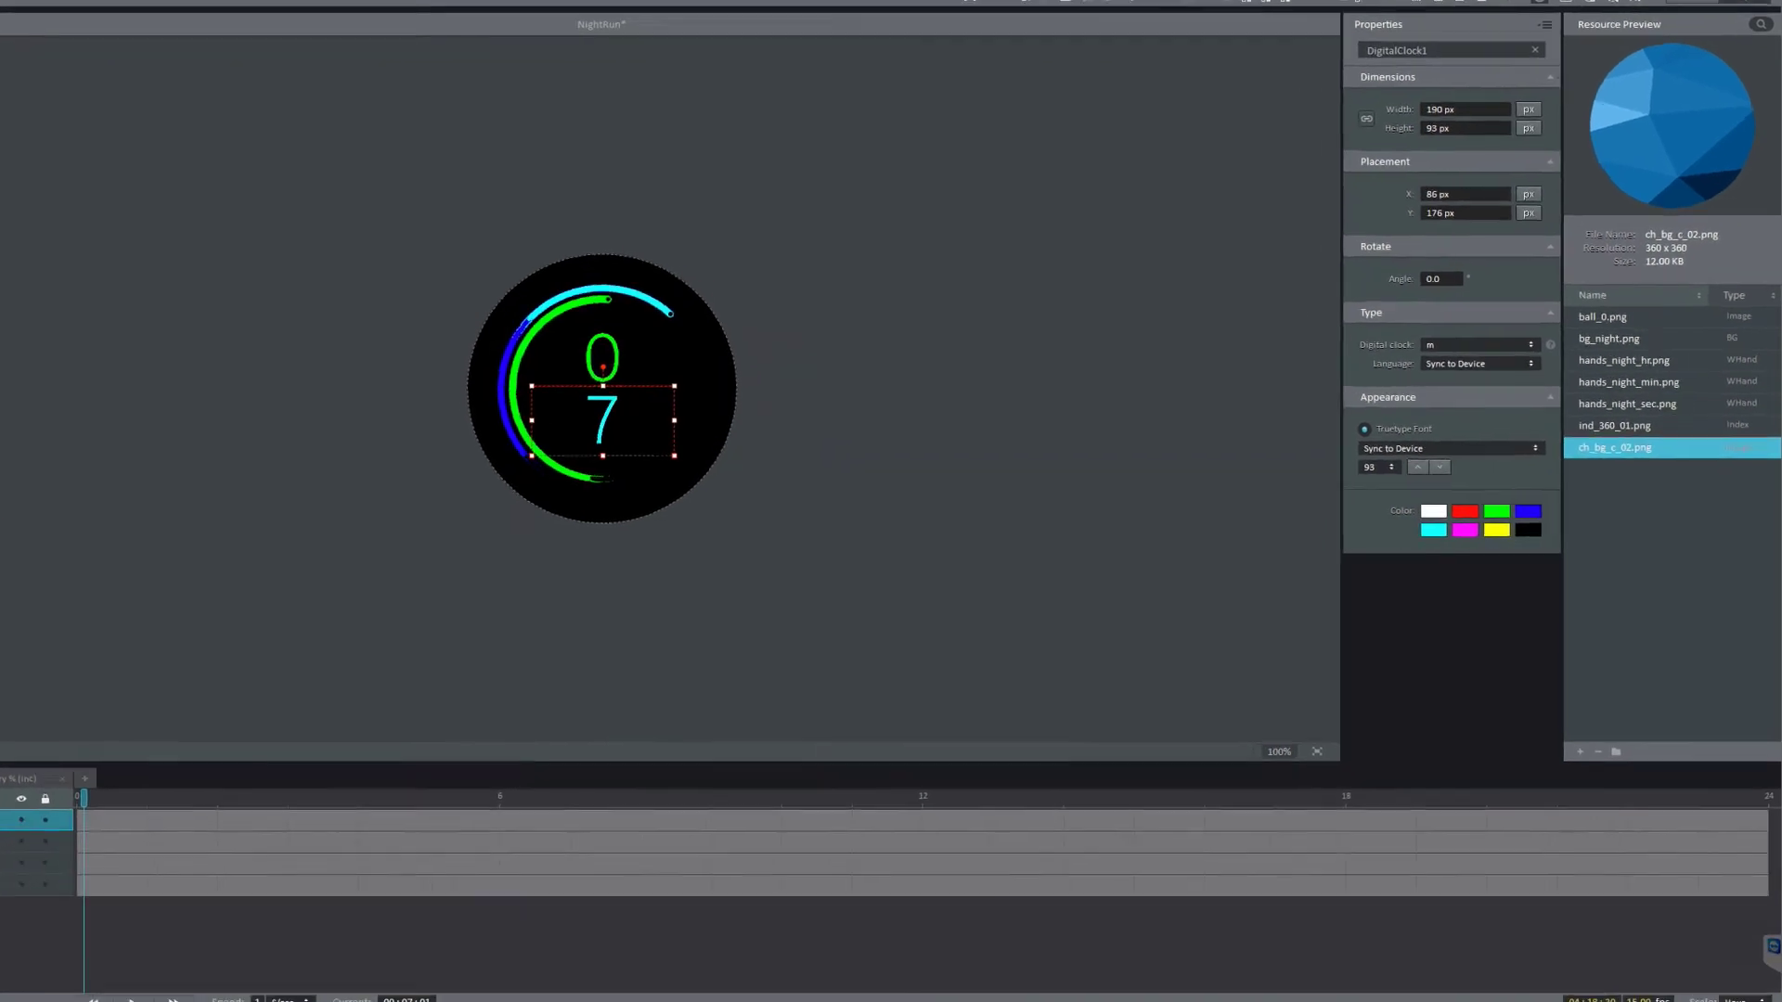
Make the hours digit DigitalClock0 and the hands_night_hr ring white.
{"action": "left_click", "coordinate": [603, 358]}
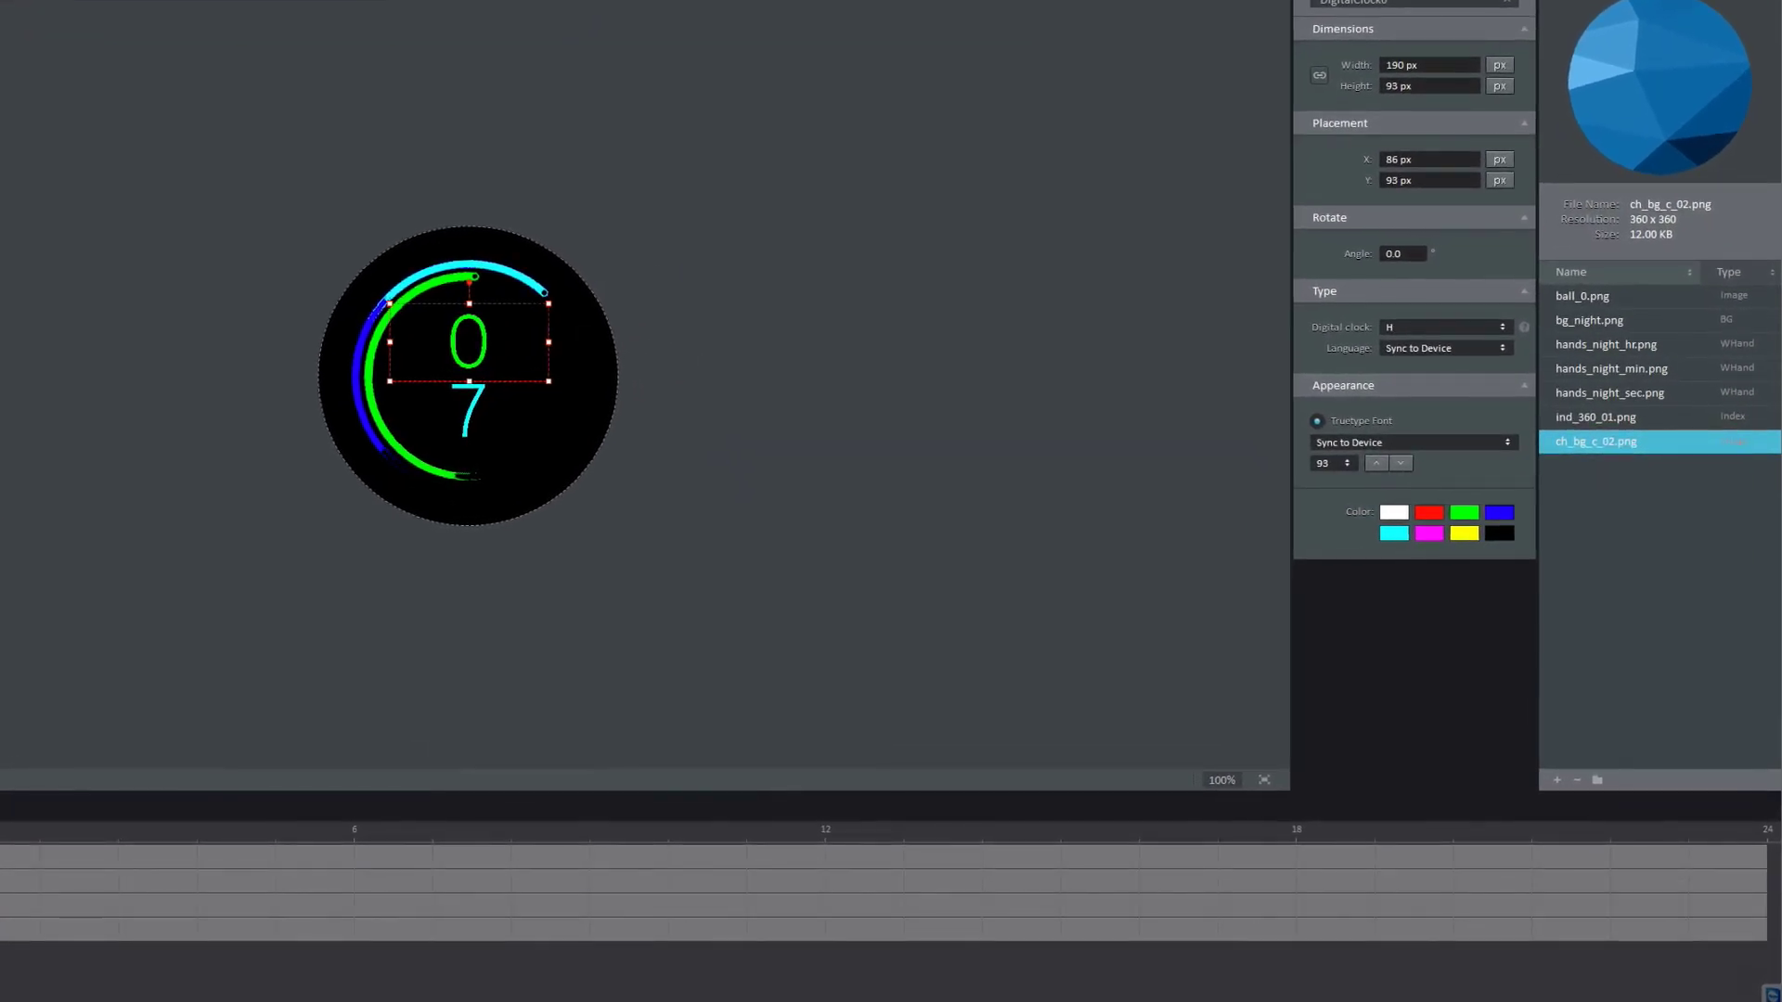
{"action": "left_click", "coordinate": [468, 376]}
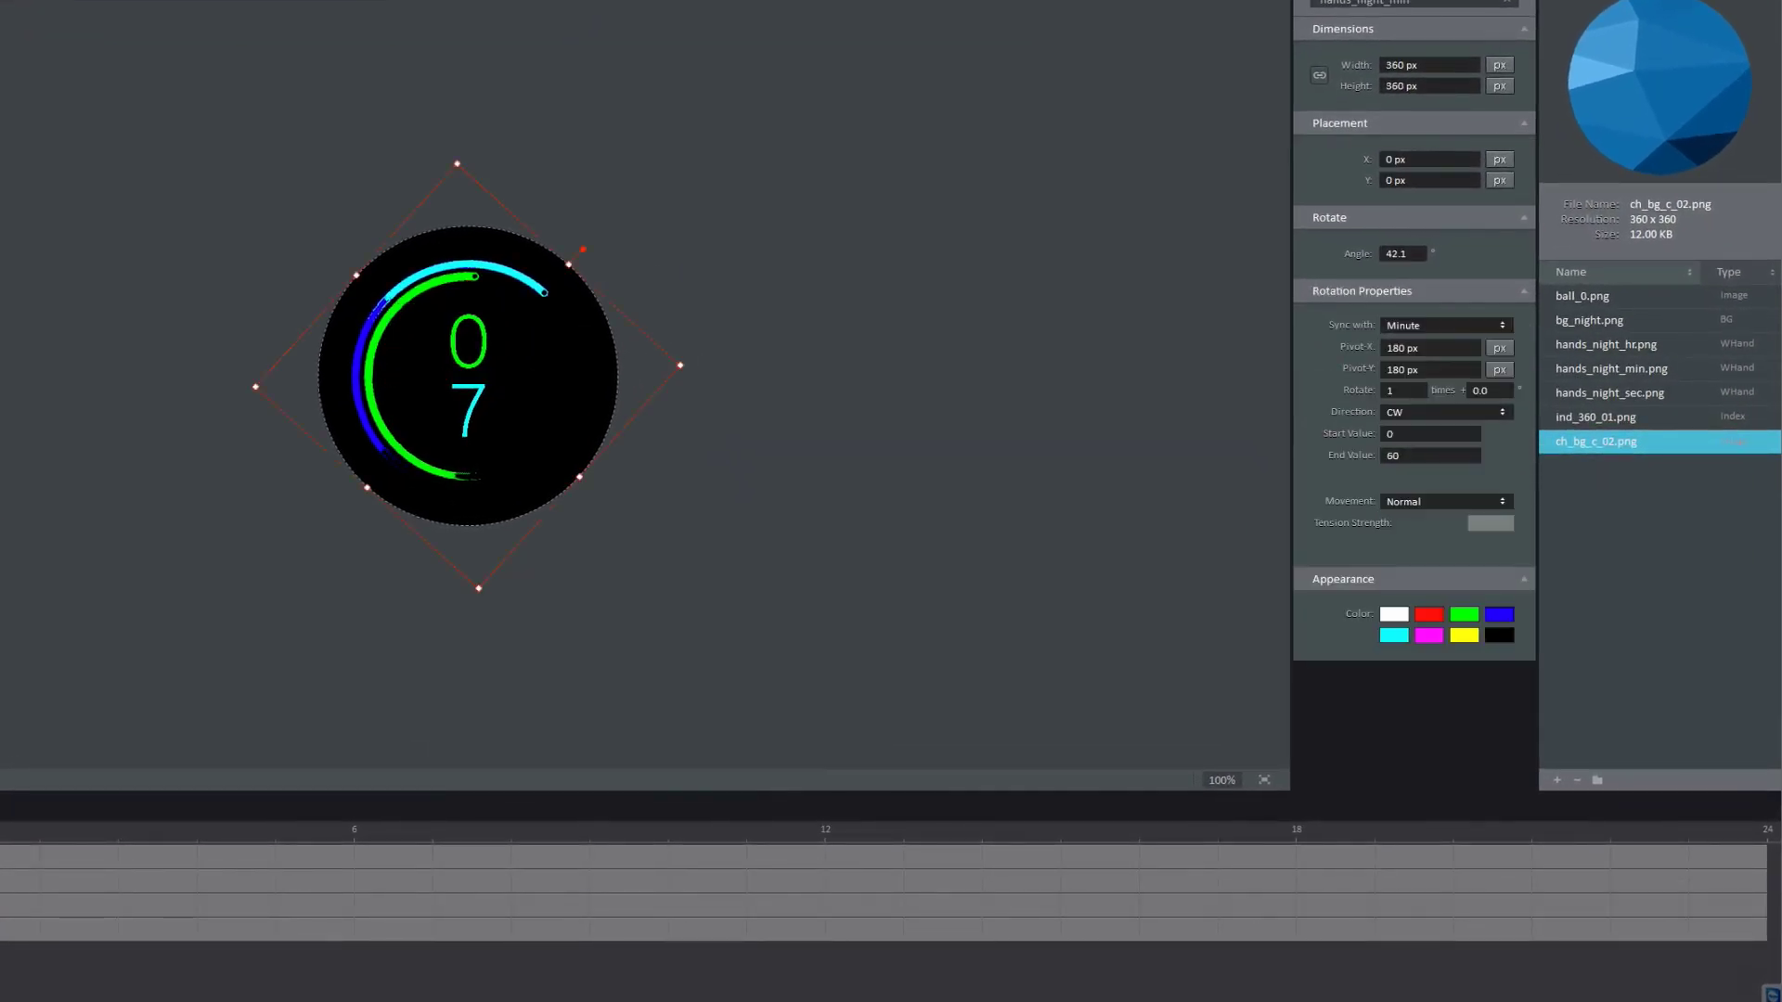
{"action": "left_click", "coordinate": [0, 879]}
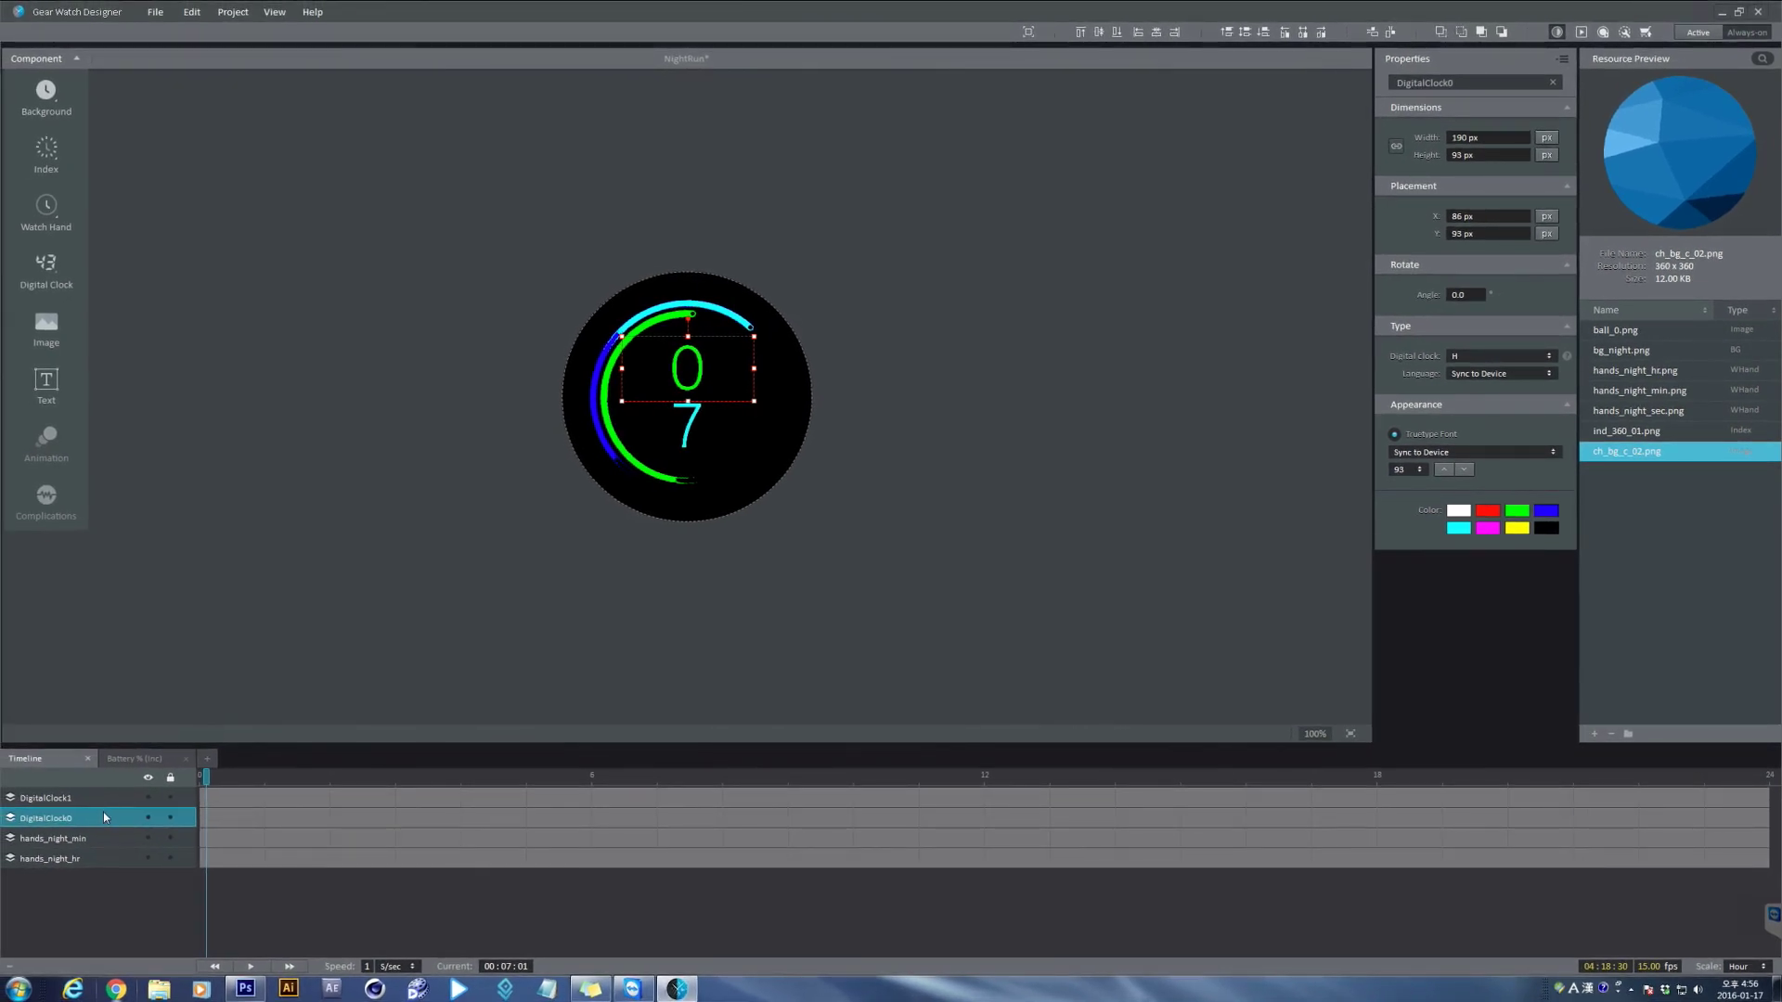
{"action": "left_click", "coordinate": [1458, 510]}
{"action": "left_click", "coordinate": [83, 858]}
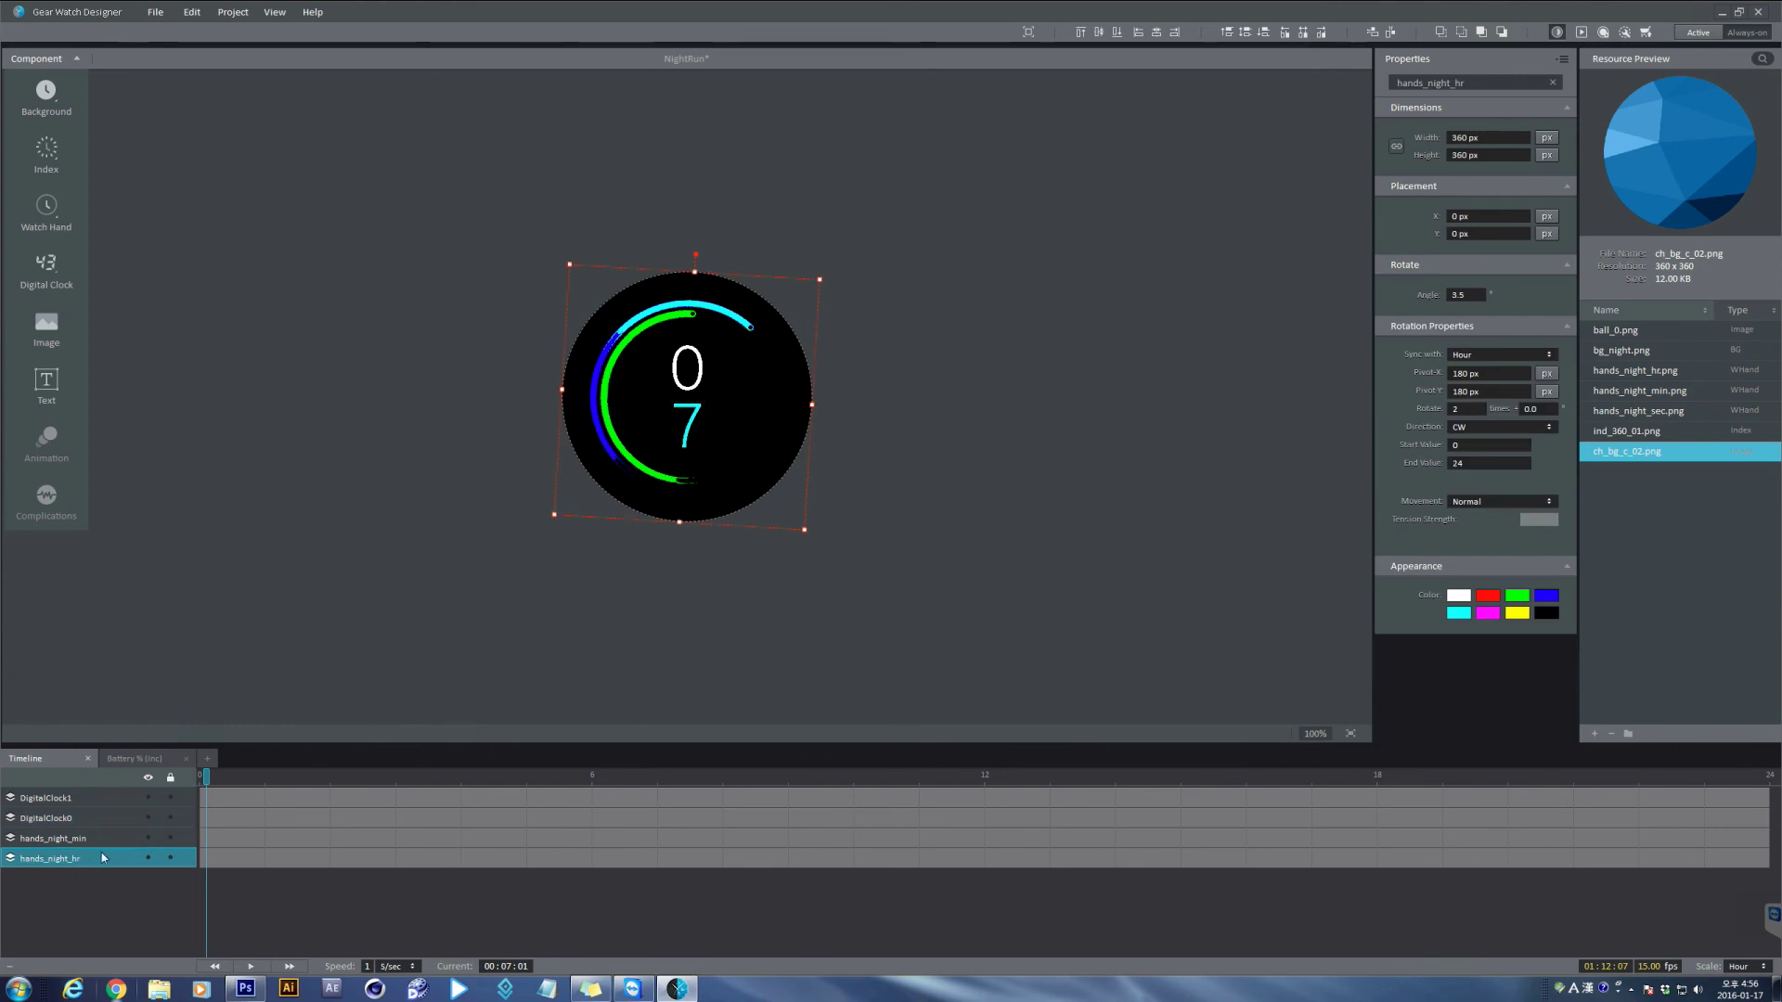
{"action": "left_click", "coordinate": [1458, 597]}
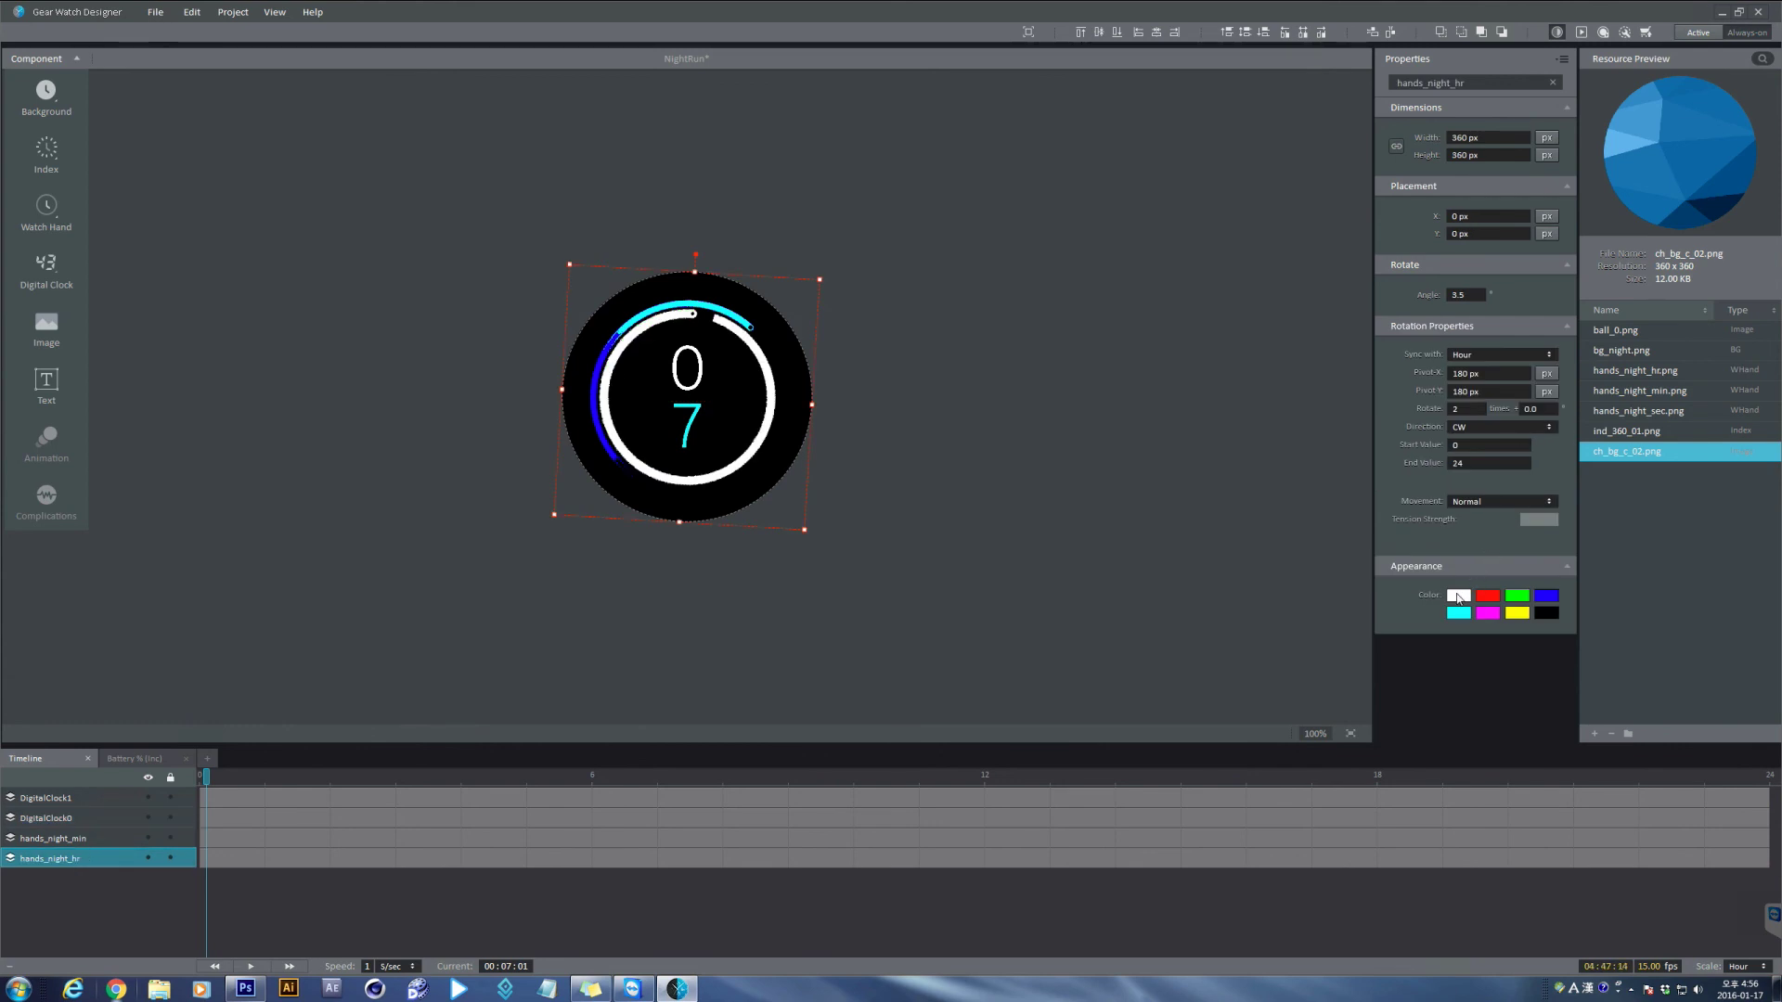
Make the minutes digit DigitalClock1 and the hands_night_min arc yellow.
{"action": "left_click", "coordinate": [93, 797]}
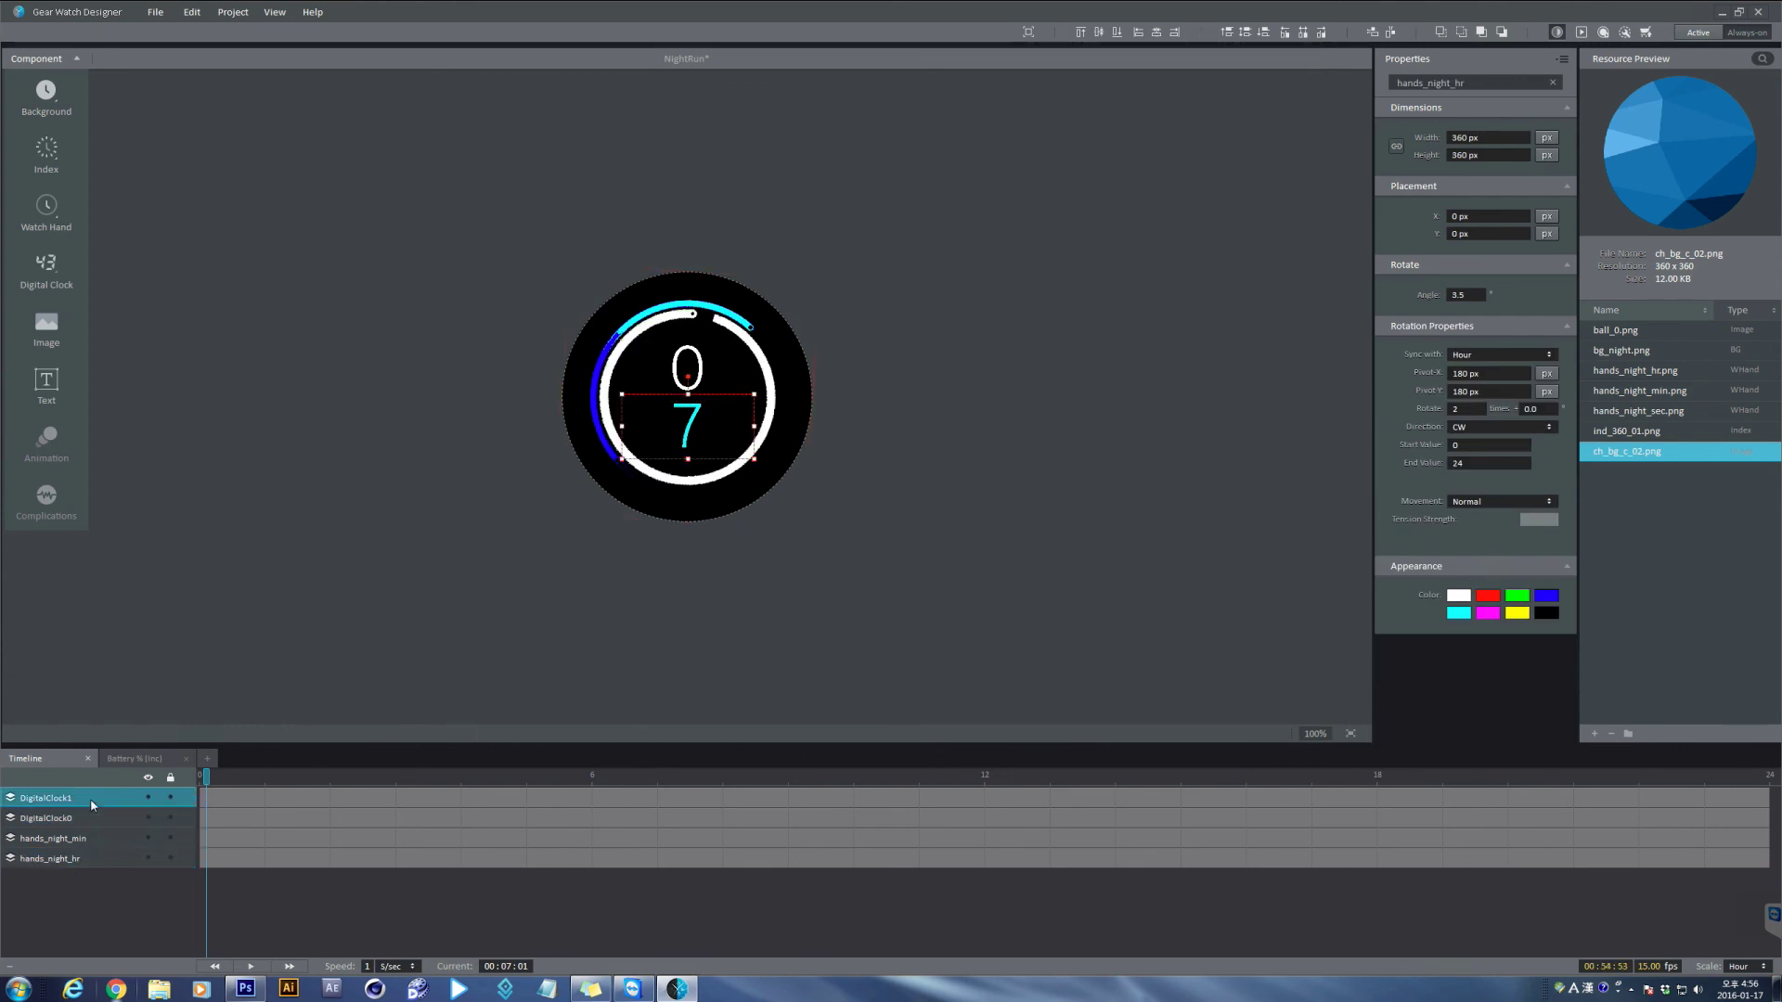
{"action": "left_click", "coordinate": [1523, 530]}
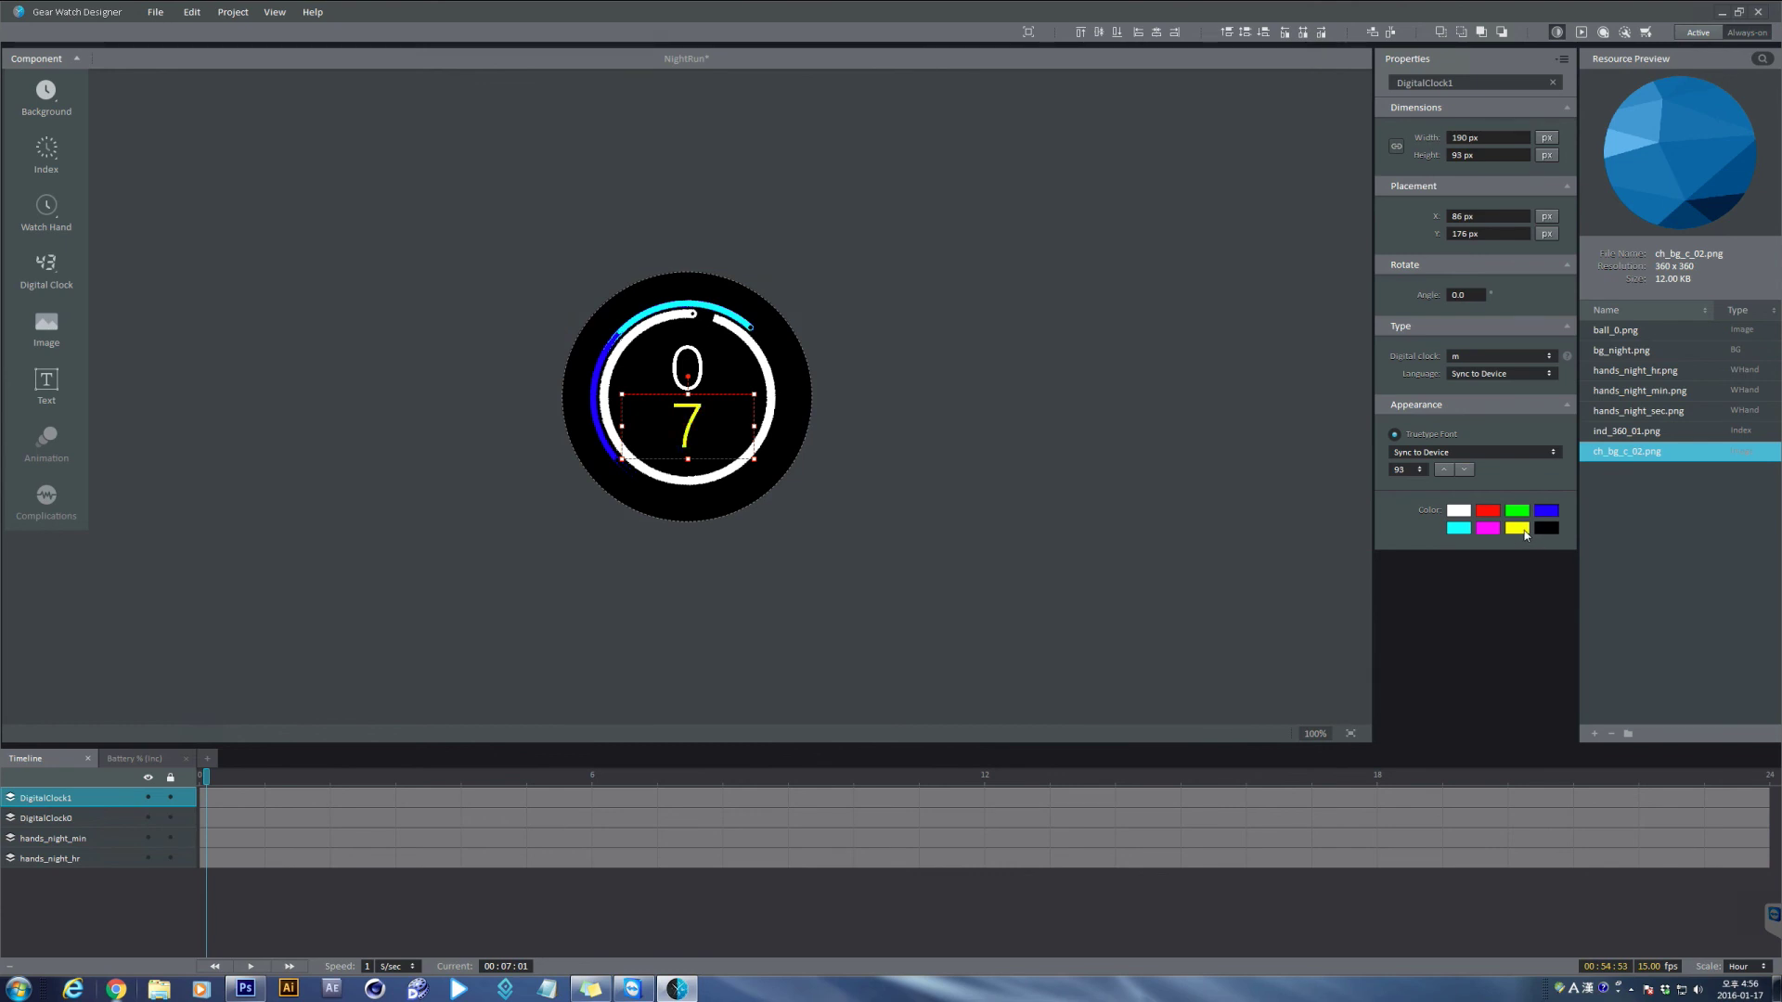
{"action": "left_click", "coordinate": [119, 841]}
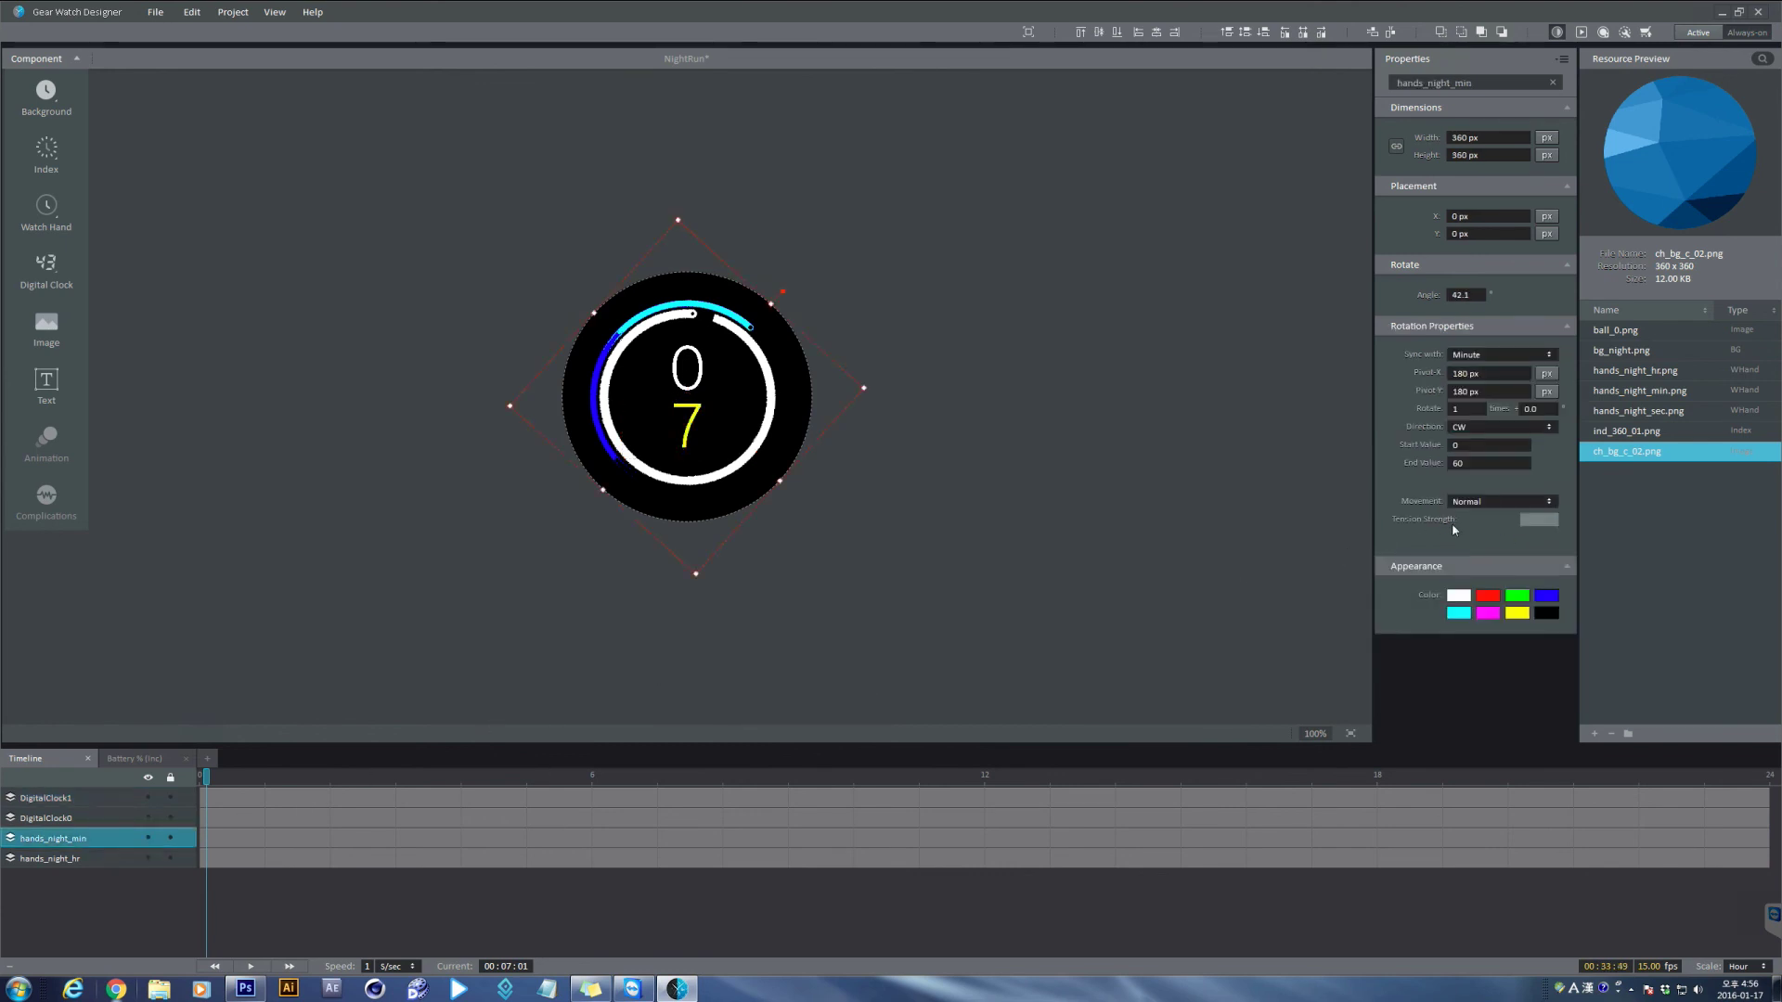
{"action": "left_click", "coordinate": [1523, 610]}
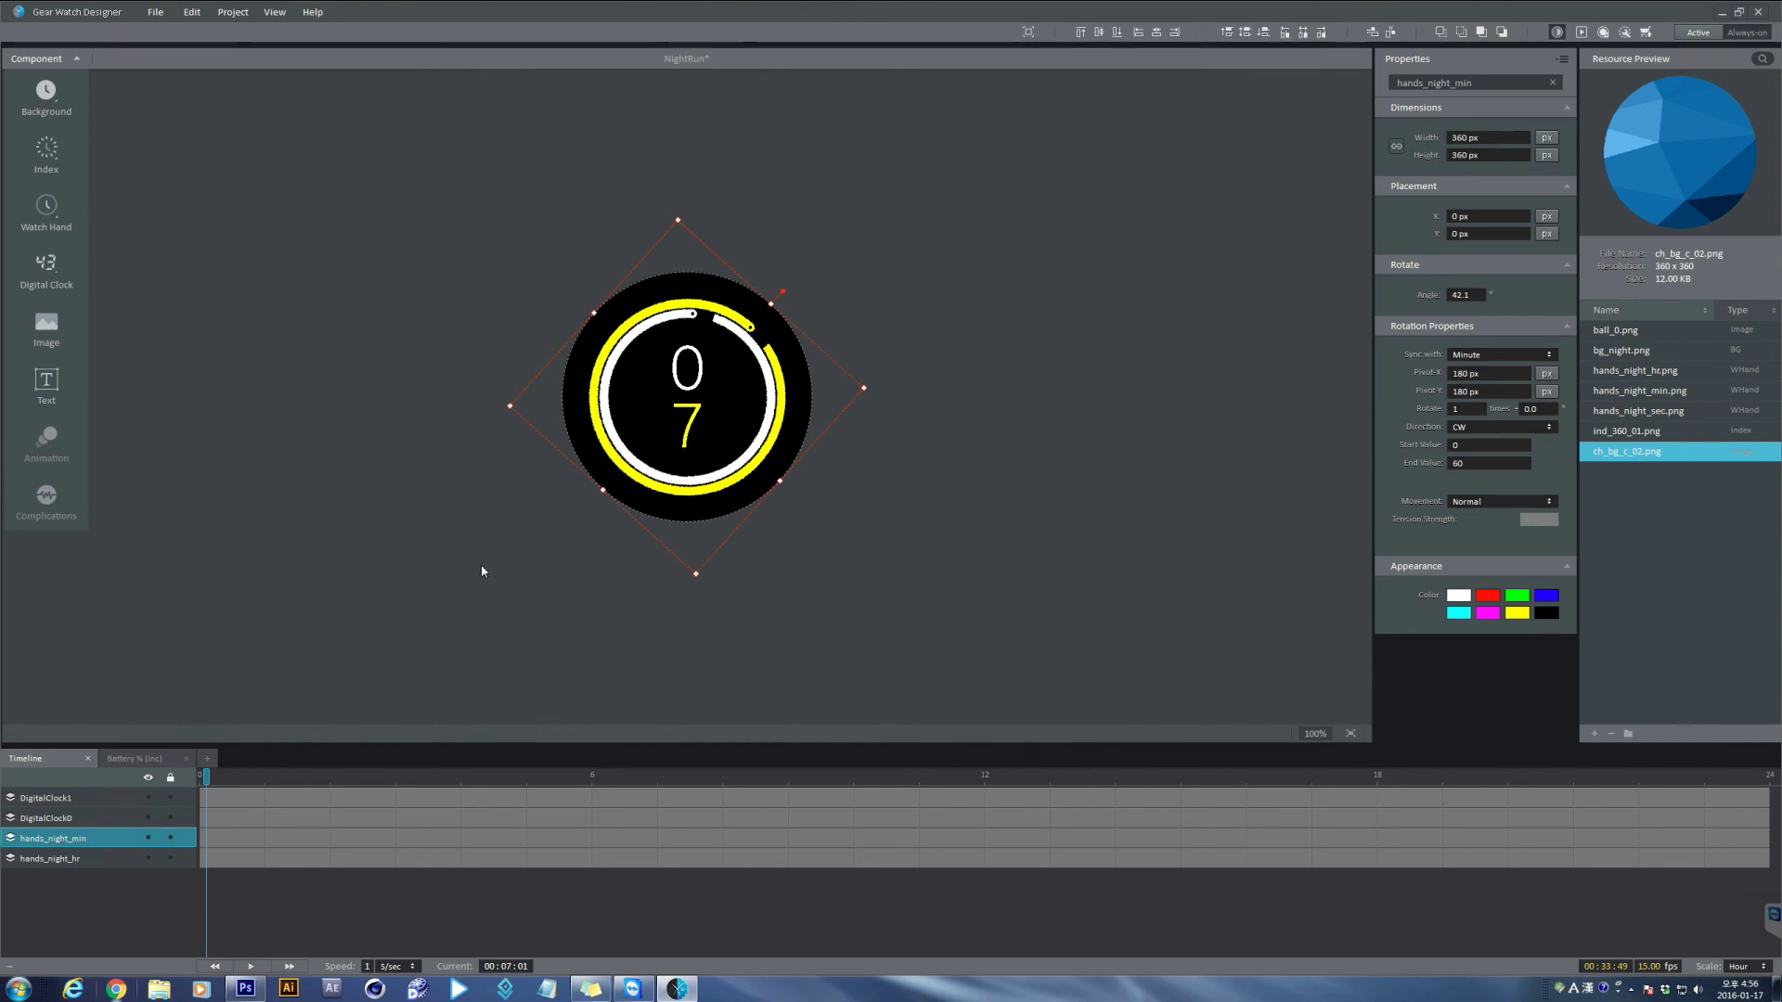
{"action": "left_click", "coordinate": [1583, 34]}
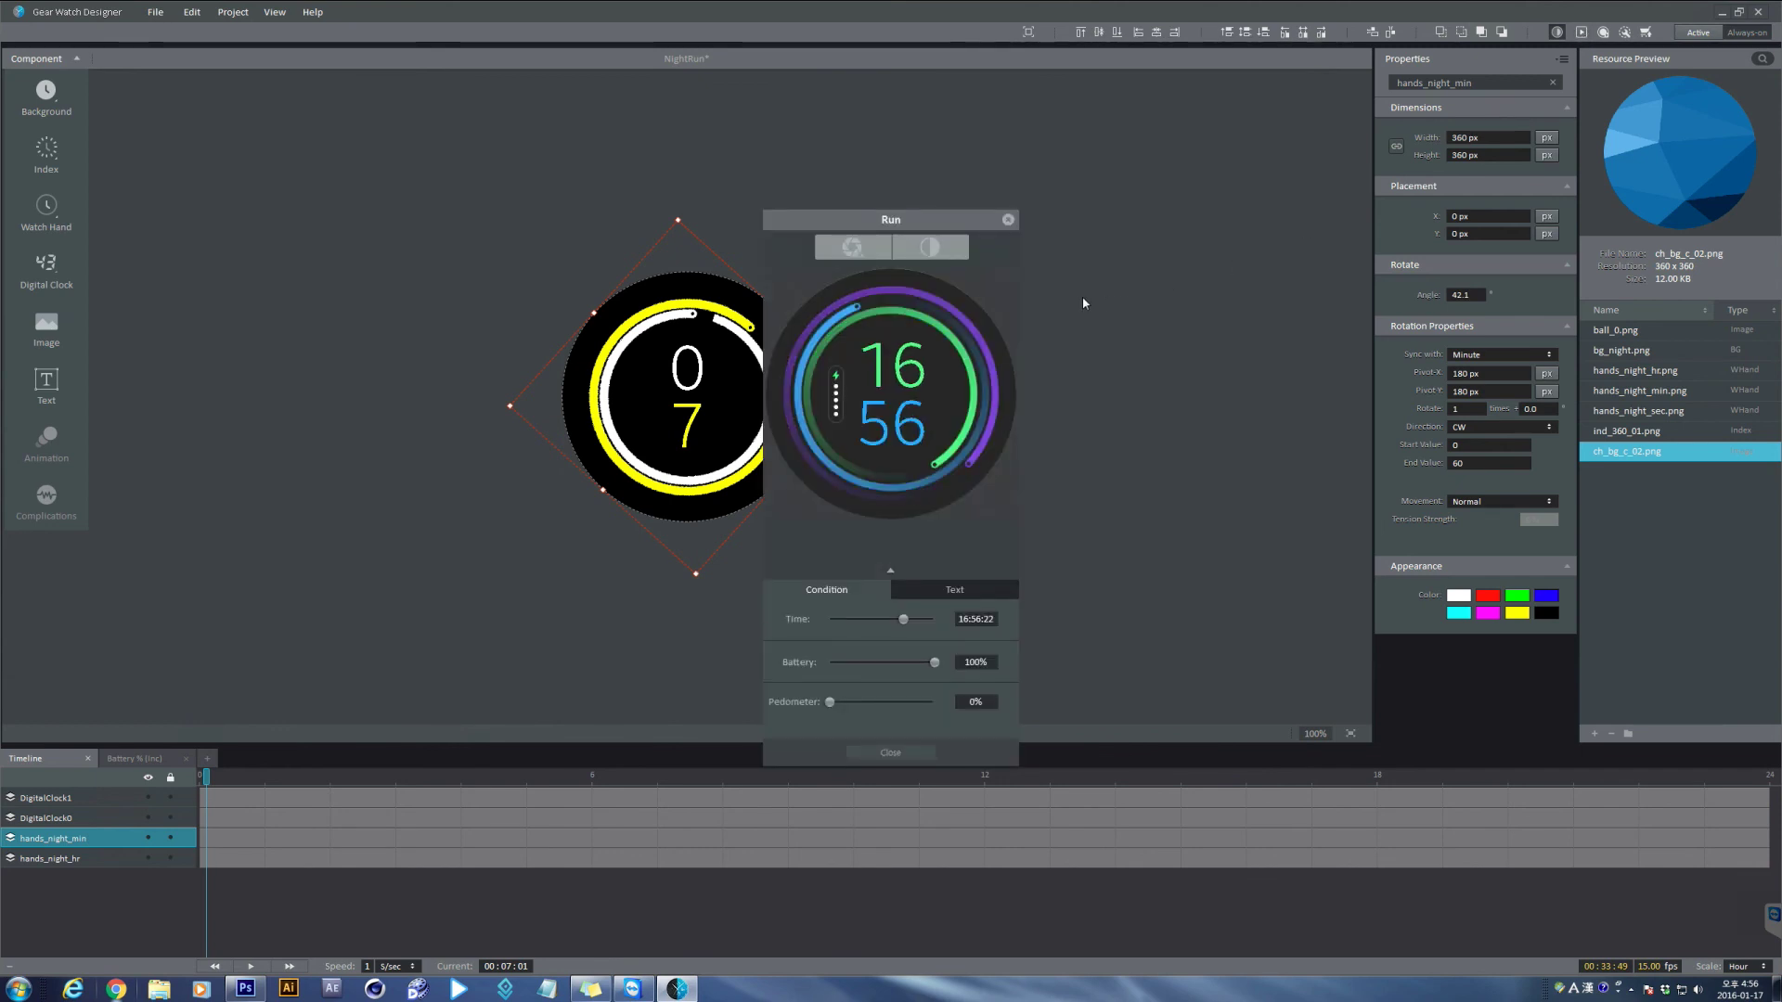
{"action": "left_click", "coordinate": [930, 246]}
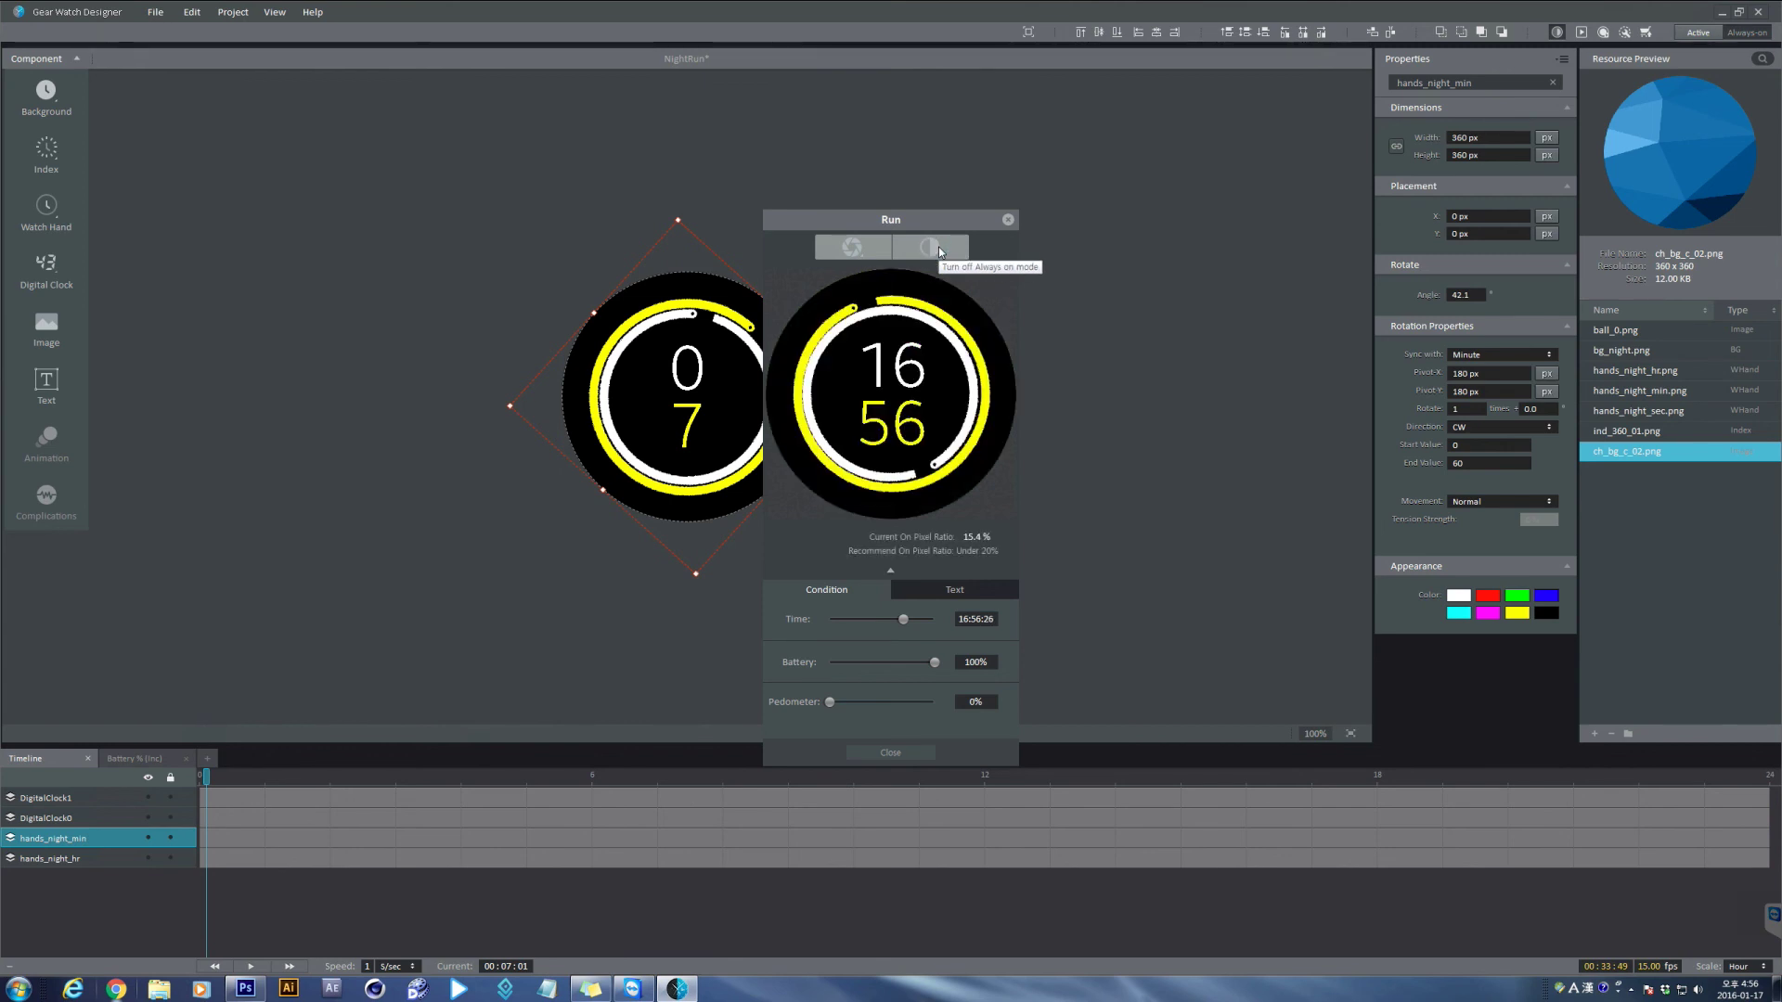
{"action": "left_click", "coordinate": [938, 247]}
{"action": "left_click", "coordinate": [939, 247]}
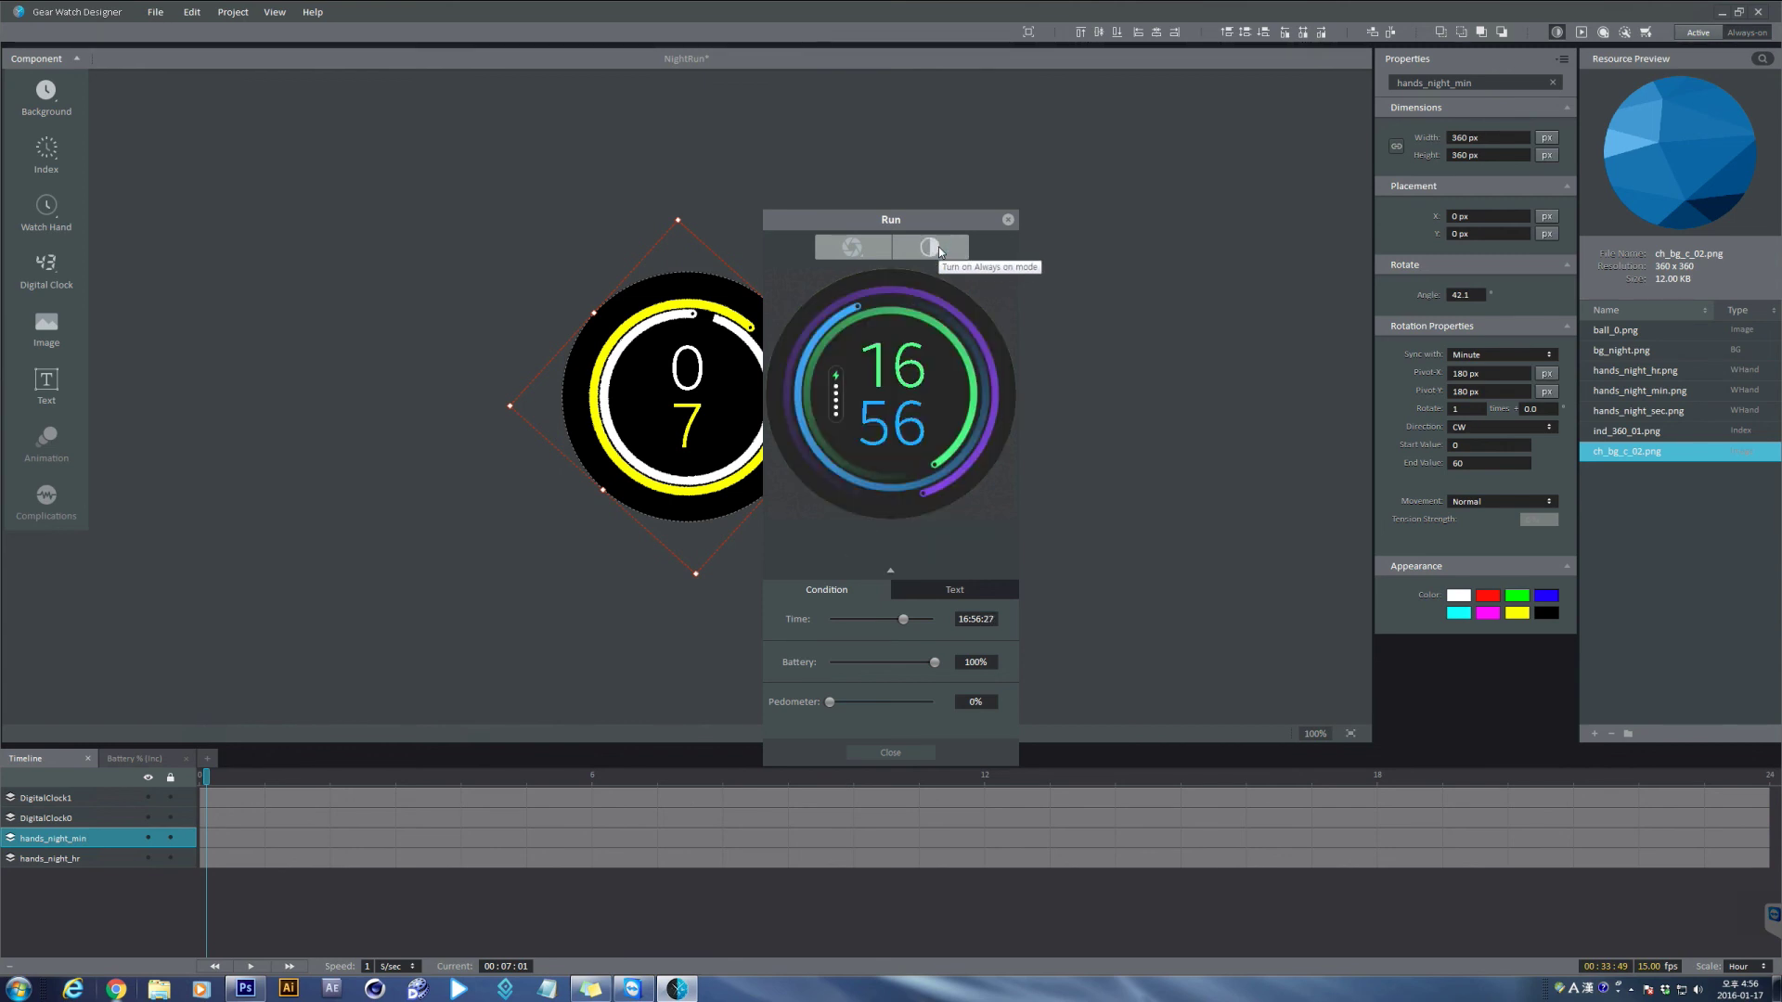
{"action": "left_click", "coordinate": [938, 248]}
{"action": "left_click", "coordinate": [938, 248]}
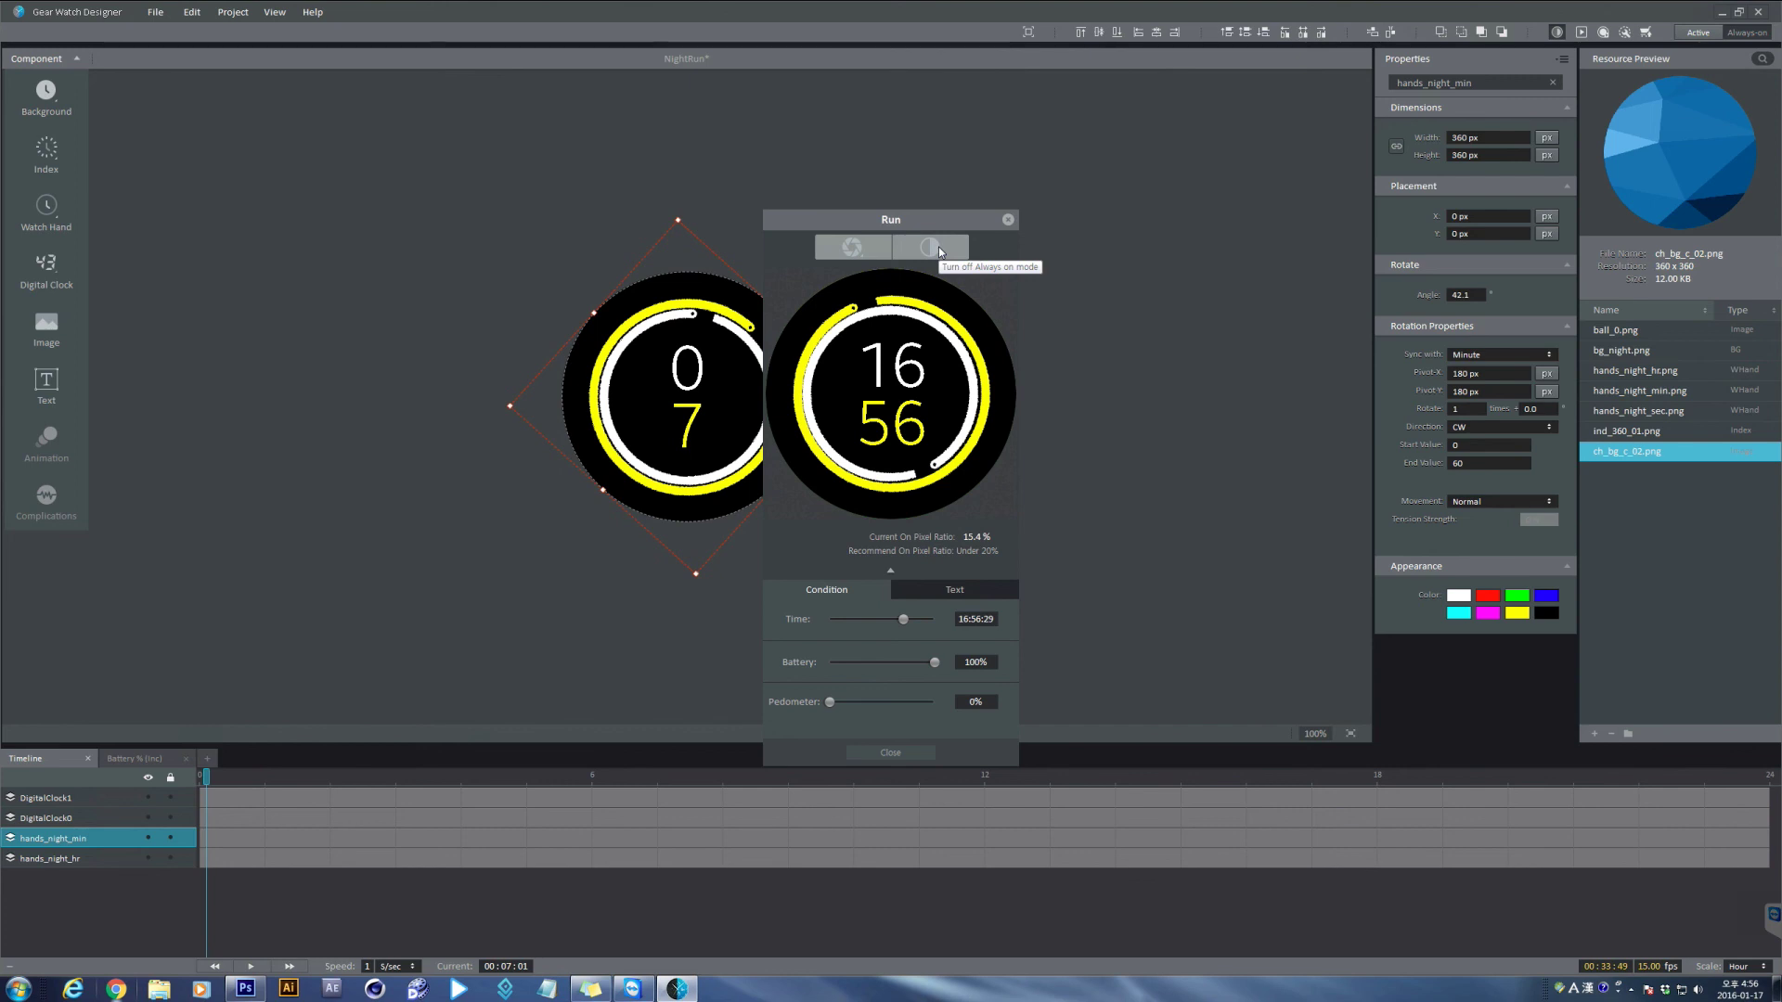
{"action": "left_click", "coordinate": [1007, 219]}
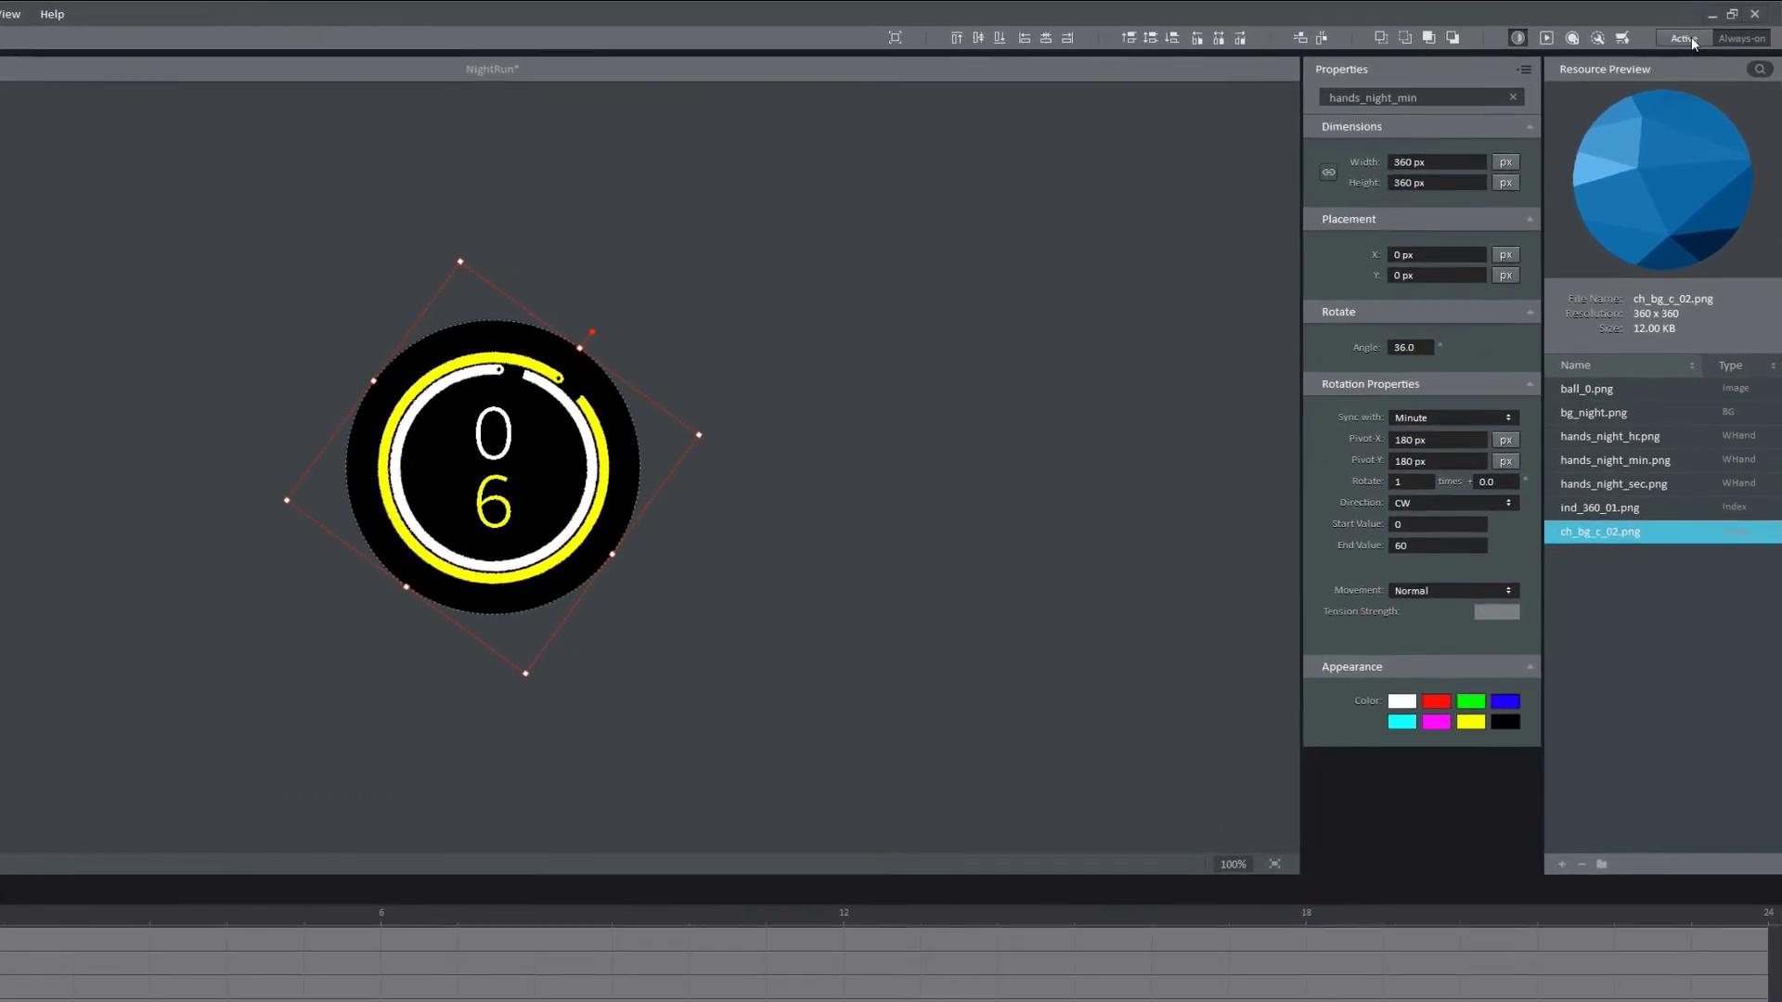
On the Active face, add a Battery % text and place it lower left.
{"action": "left_click", "coordinate": [1689, 37]}
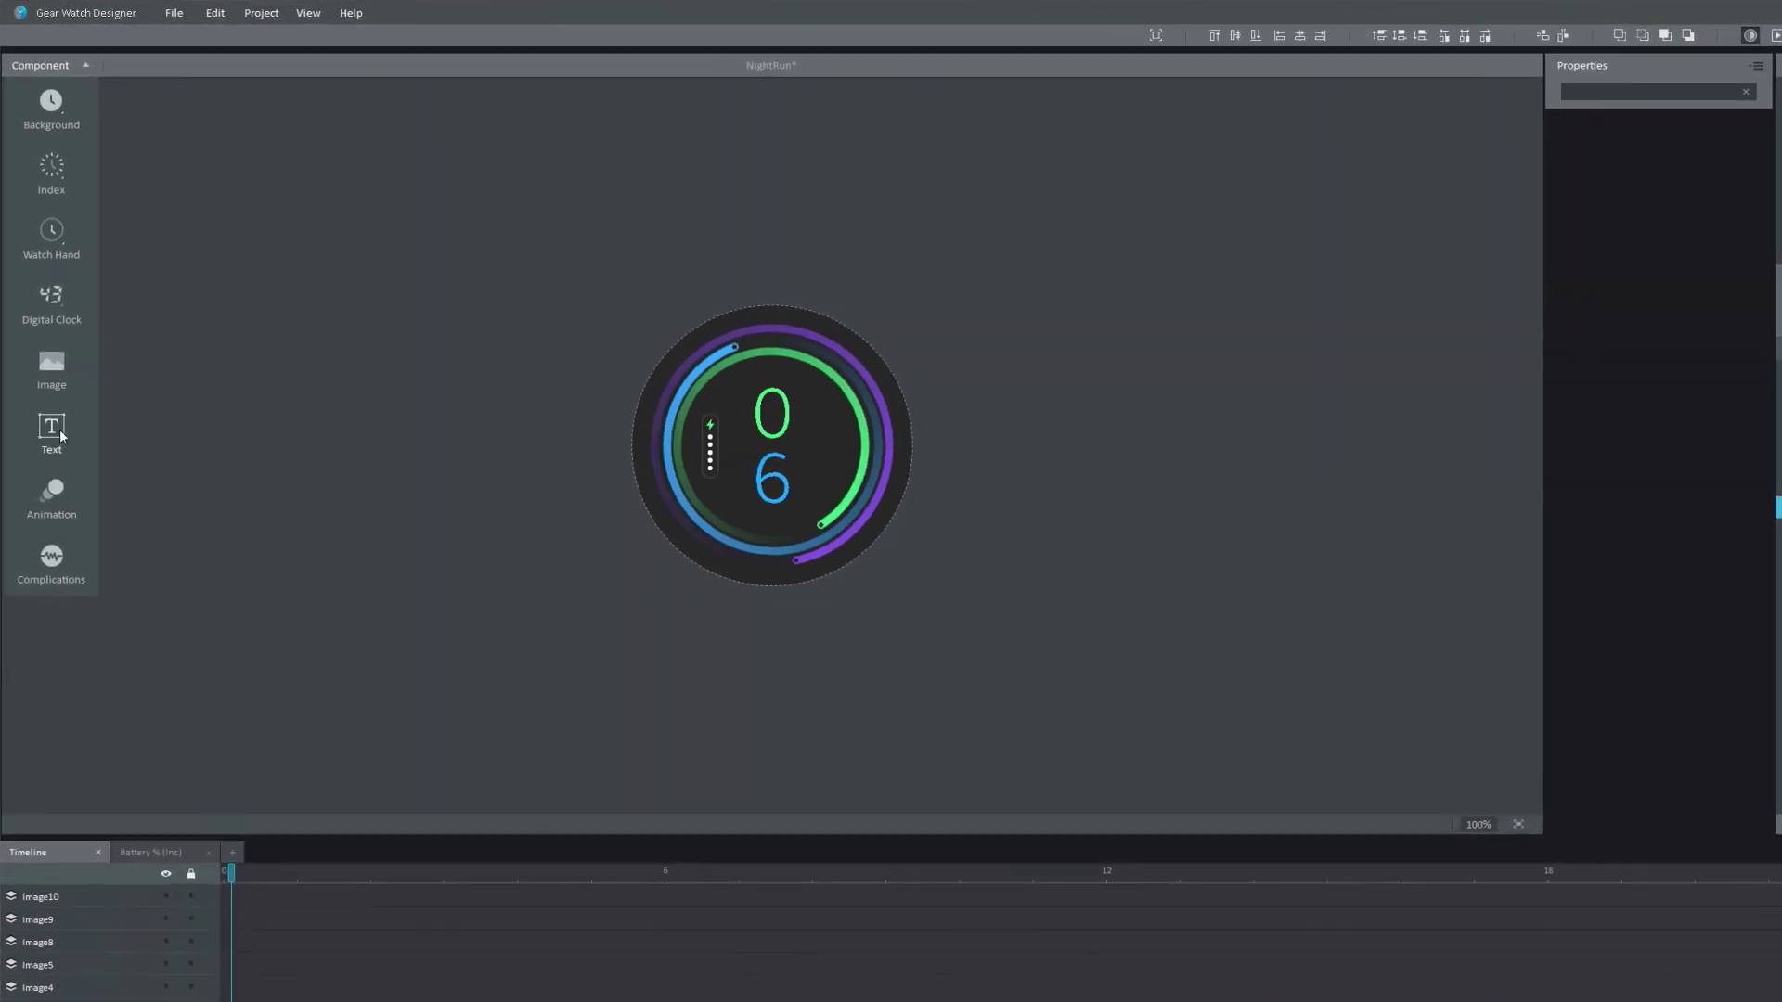
{"action": "left_click", "coordinate": [58, 434]}
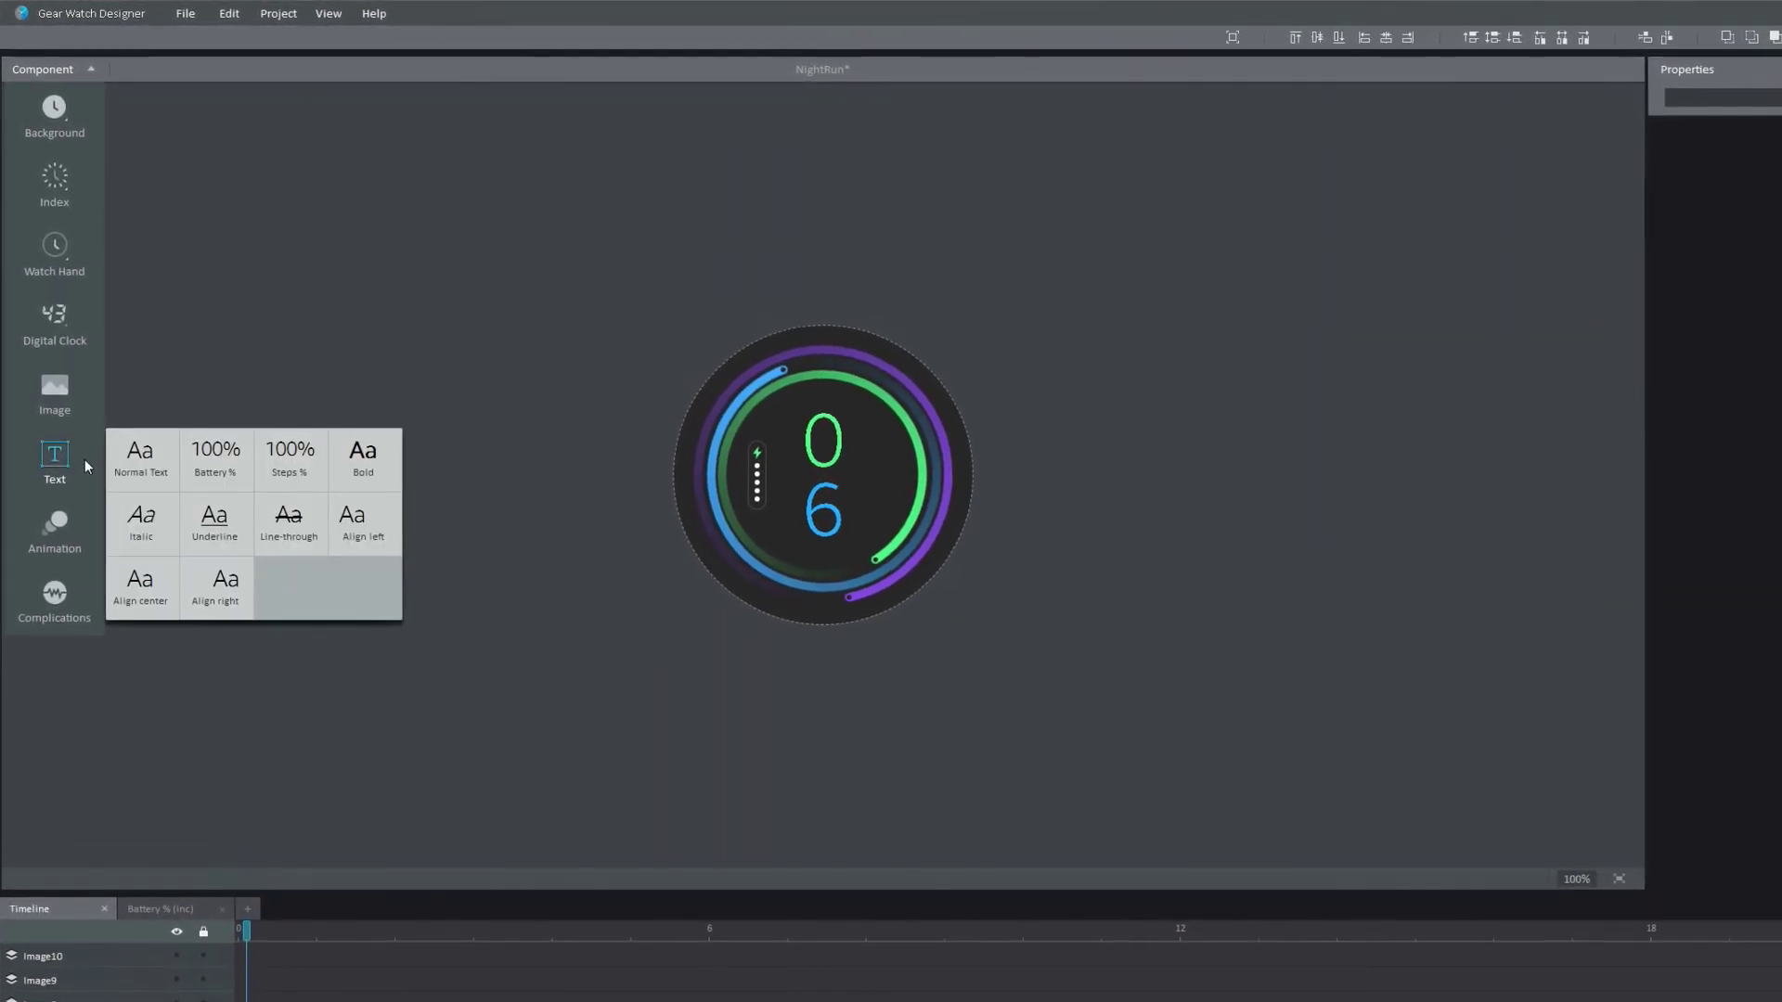
{"action": "left_click", "coordinate": [227, 471]}
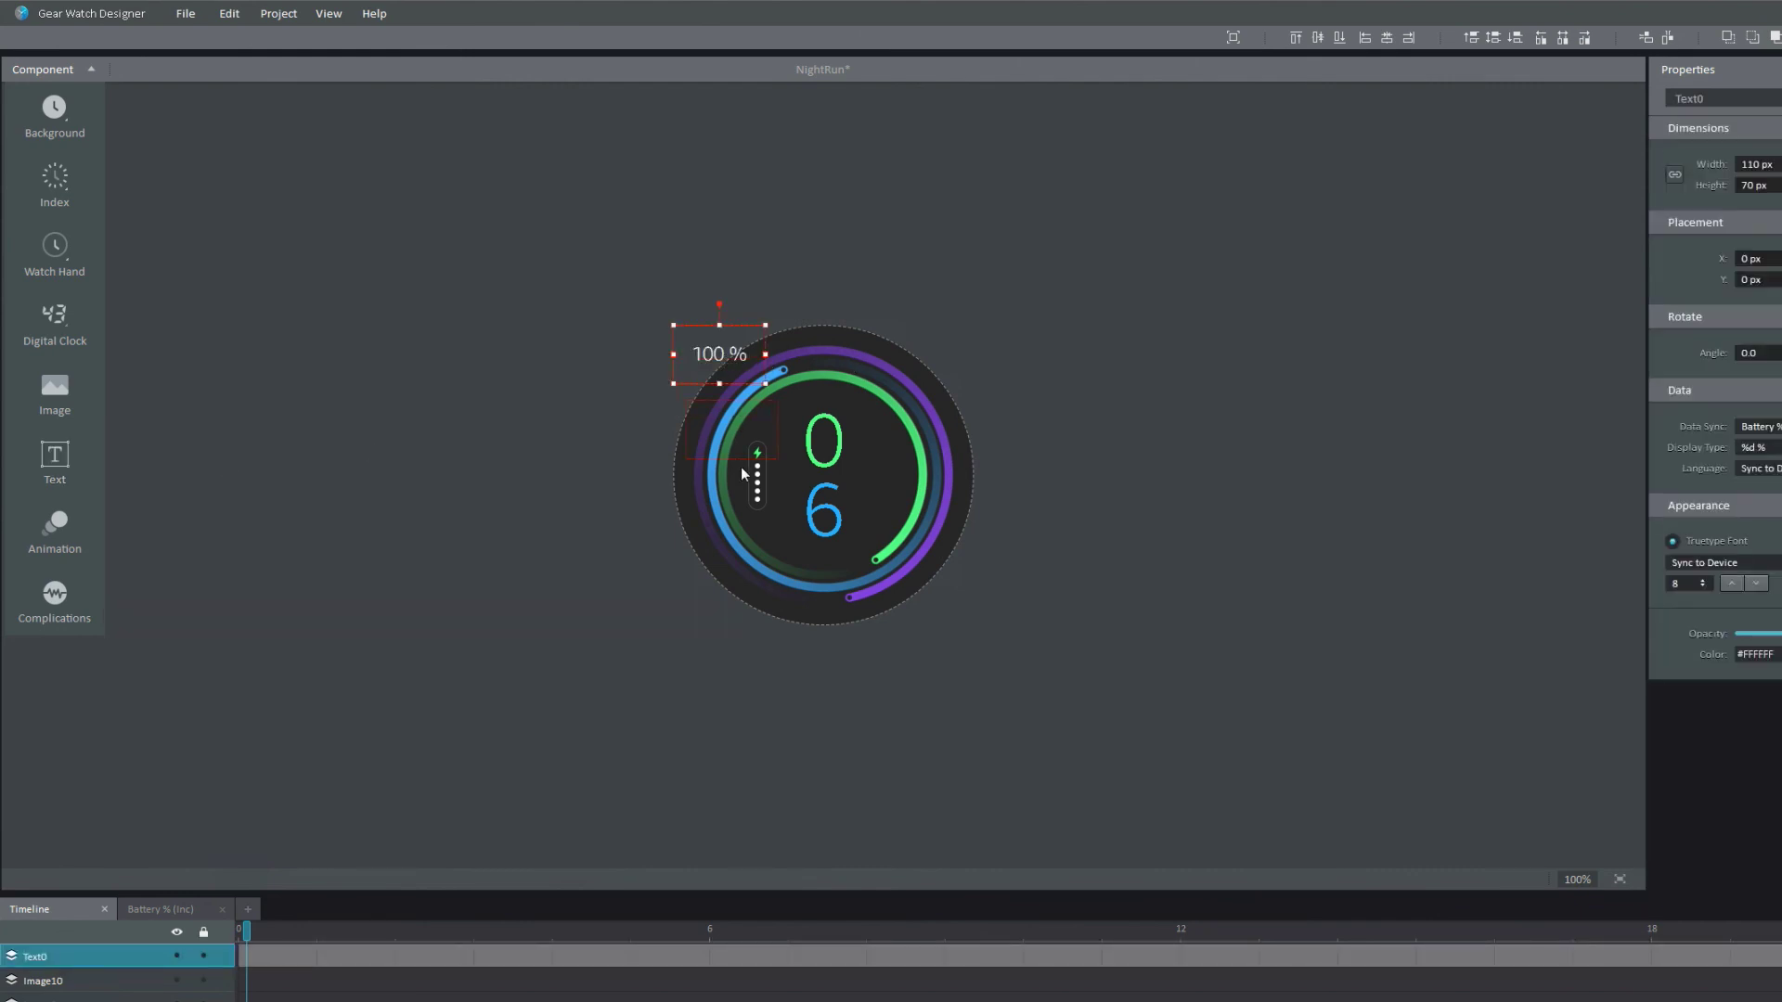
{"action": "left_click_drag", "start_coordinate": [724, 355], "coordinate": [762, 530]}
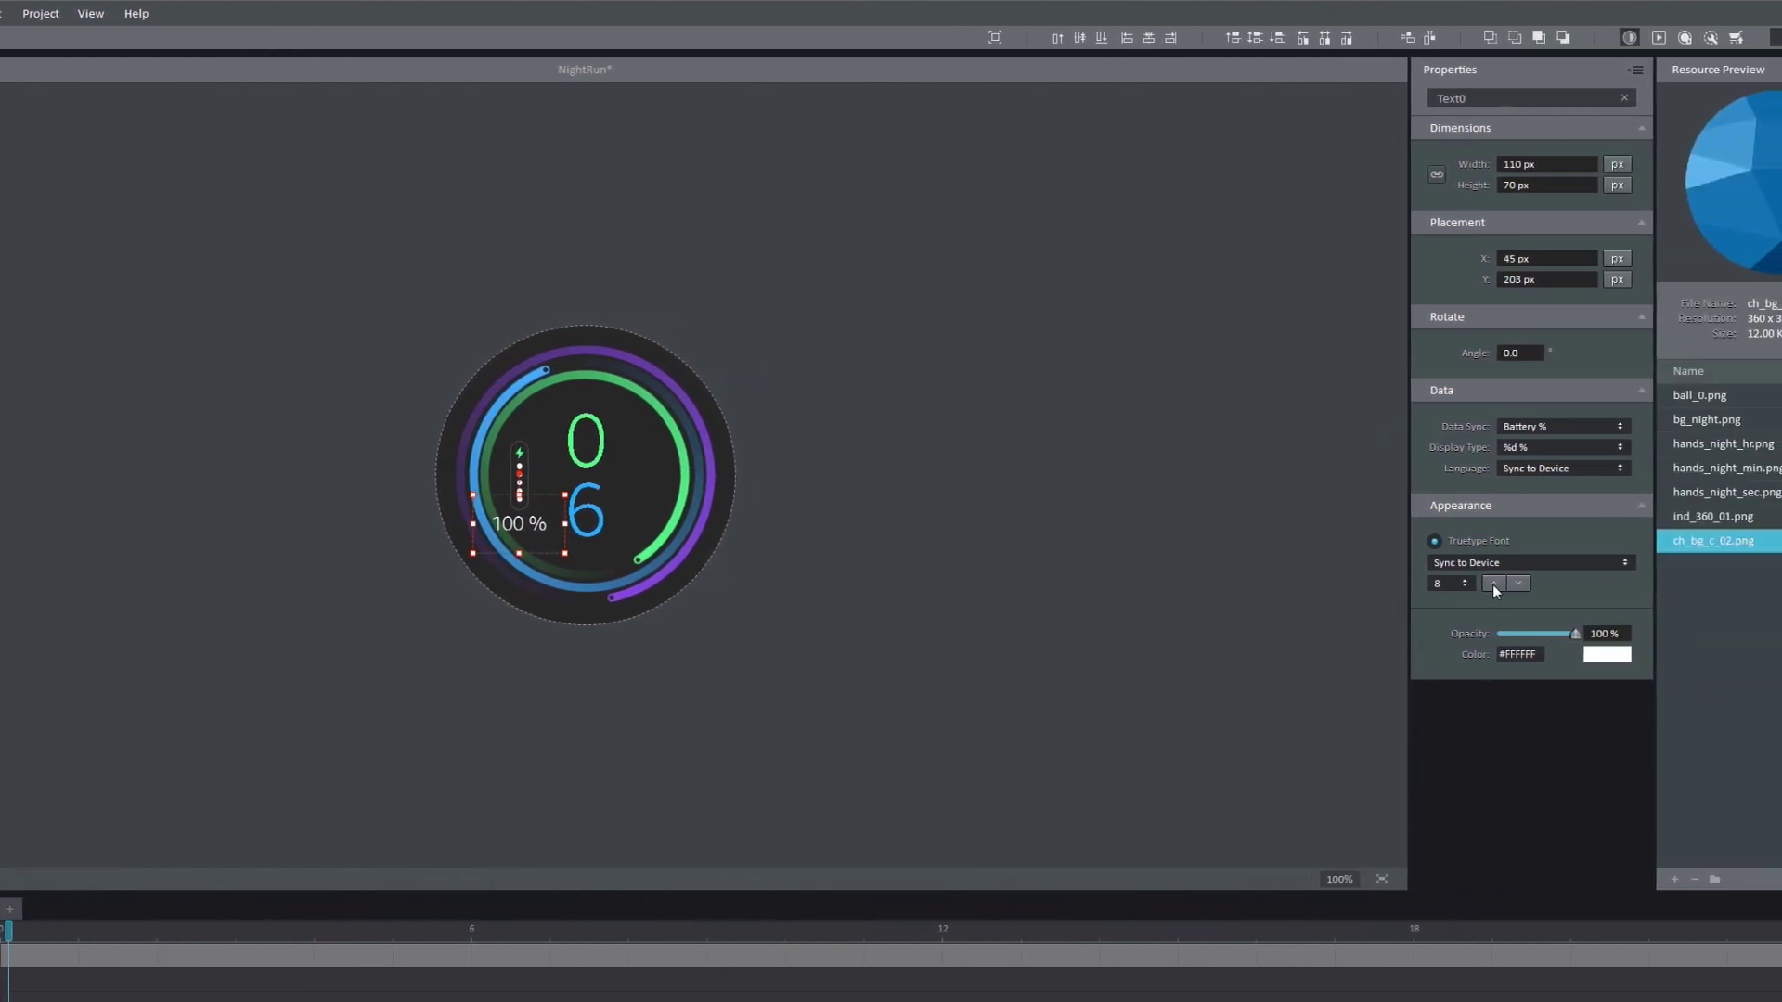
Set the battery text to font size 18 with Display Type %d.
{"action": "left_click", "coordinate": [1506, 585]}
{"action": "left_click", "coordinate": [1506, 584]}
{"action": "left_click", "coordinate": [1506, 585]}
{"action": "left_click", "coordinate": [1490, 585]}
{"action": "left_click", "coordinate": [1489, 585]}
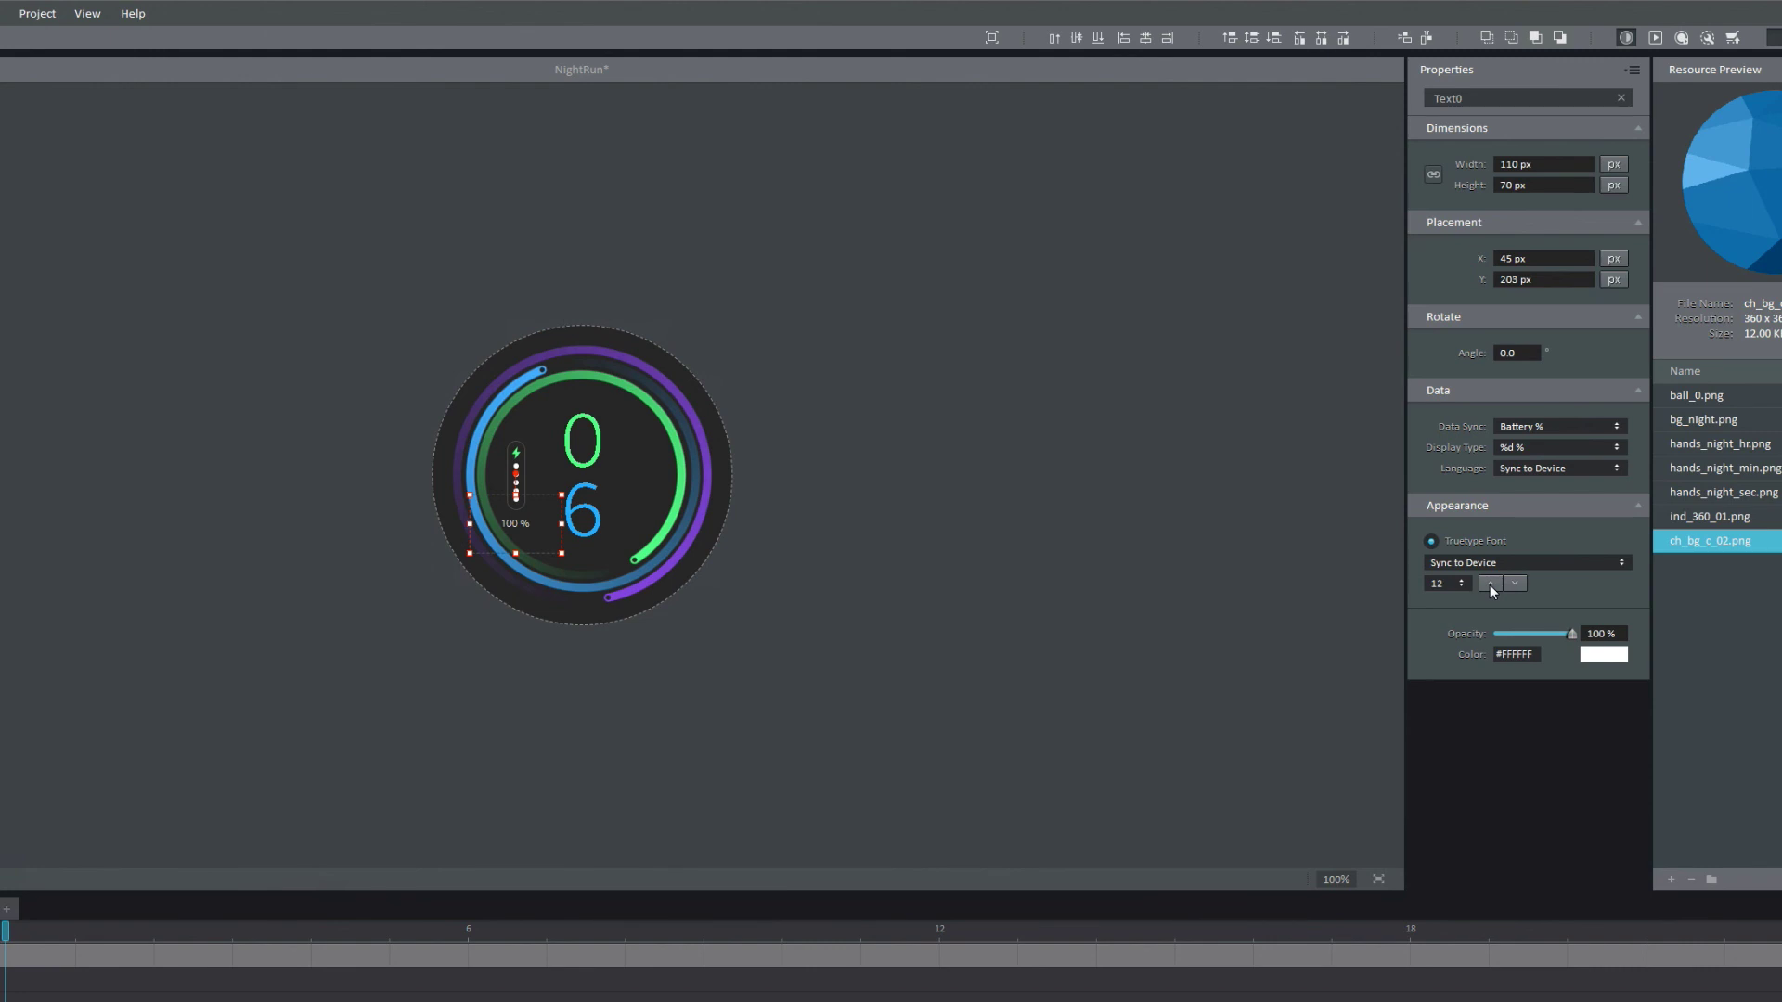
{"action": "left_click", "coordinate": [1490, 585]}
{"action": "left_click", "coordinate": [1489, 585]}
{"action": "left_click", "coordinate": [1489, 584]}
{"action": "left_click", "coordinate": [1552, 449]}
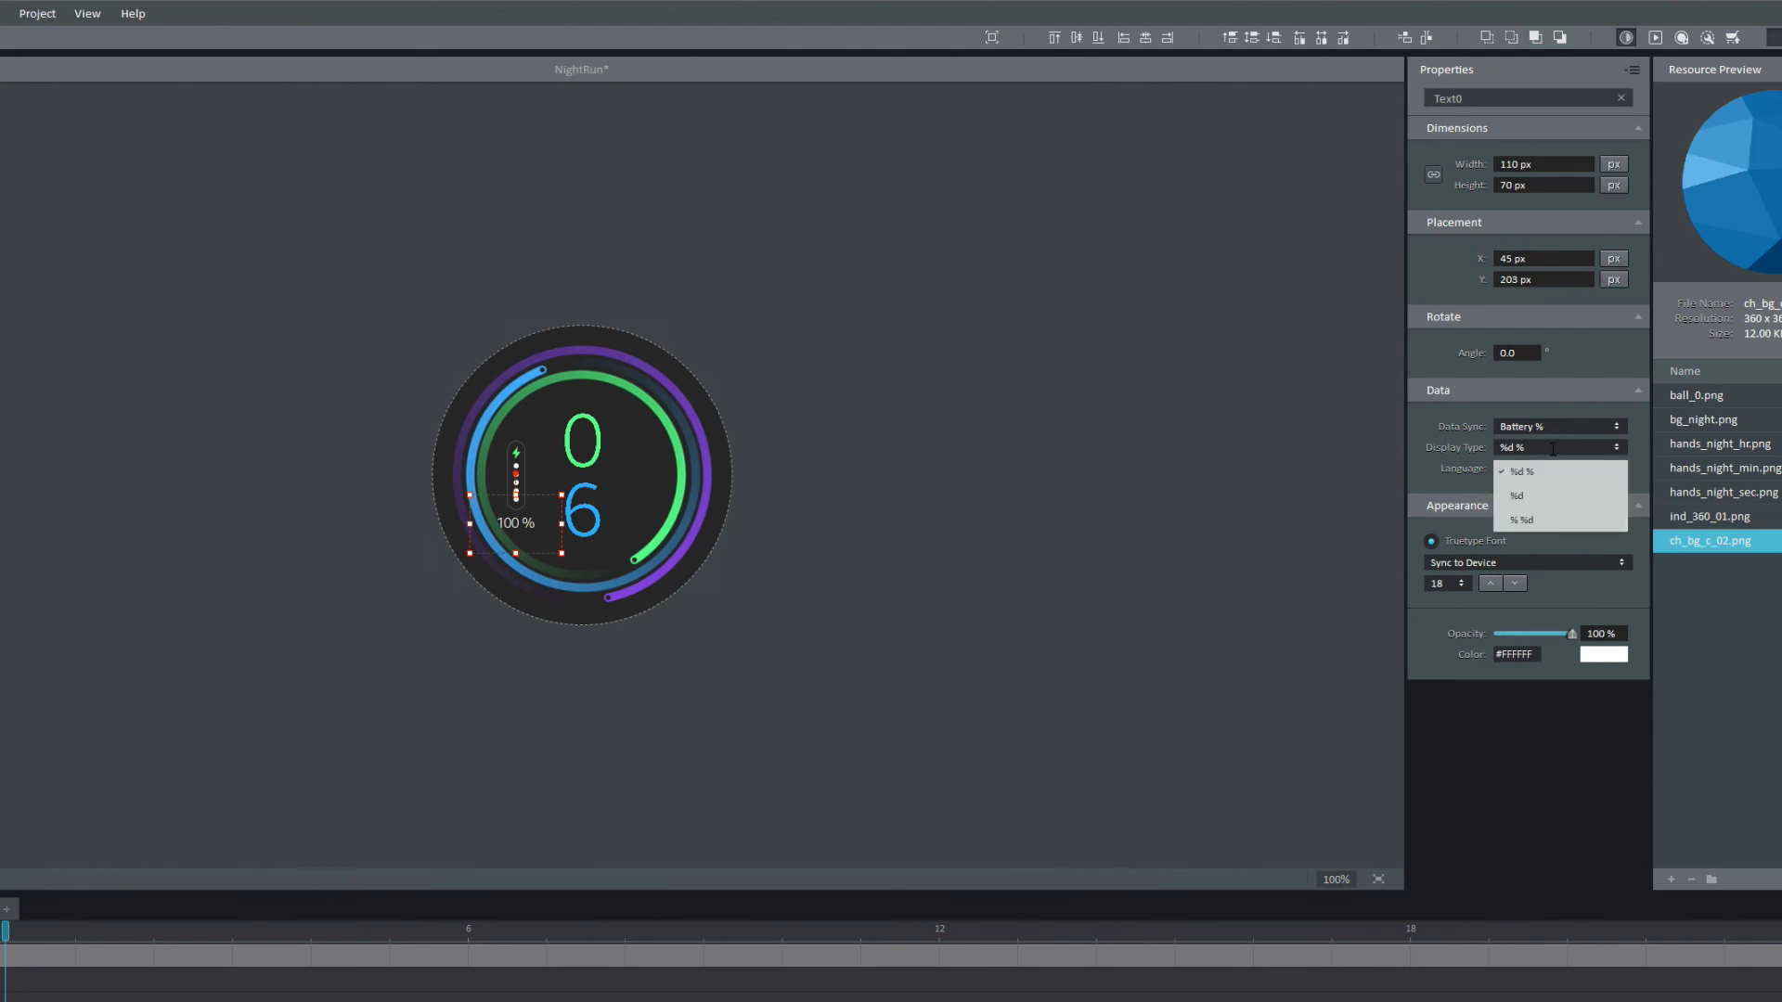
{"action": "left_click", "coordinate": [1539, 503]}
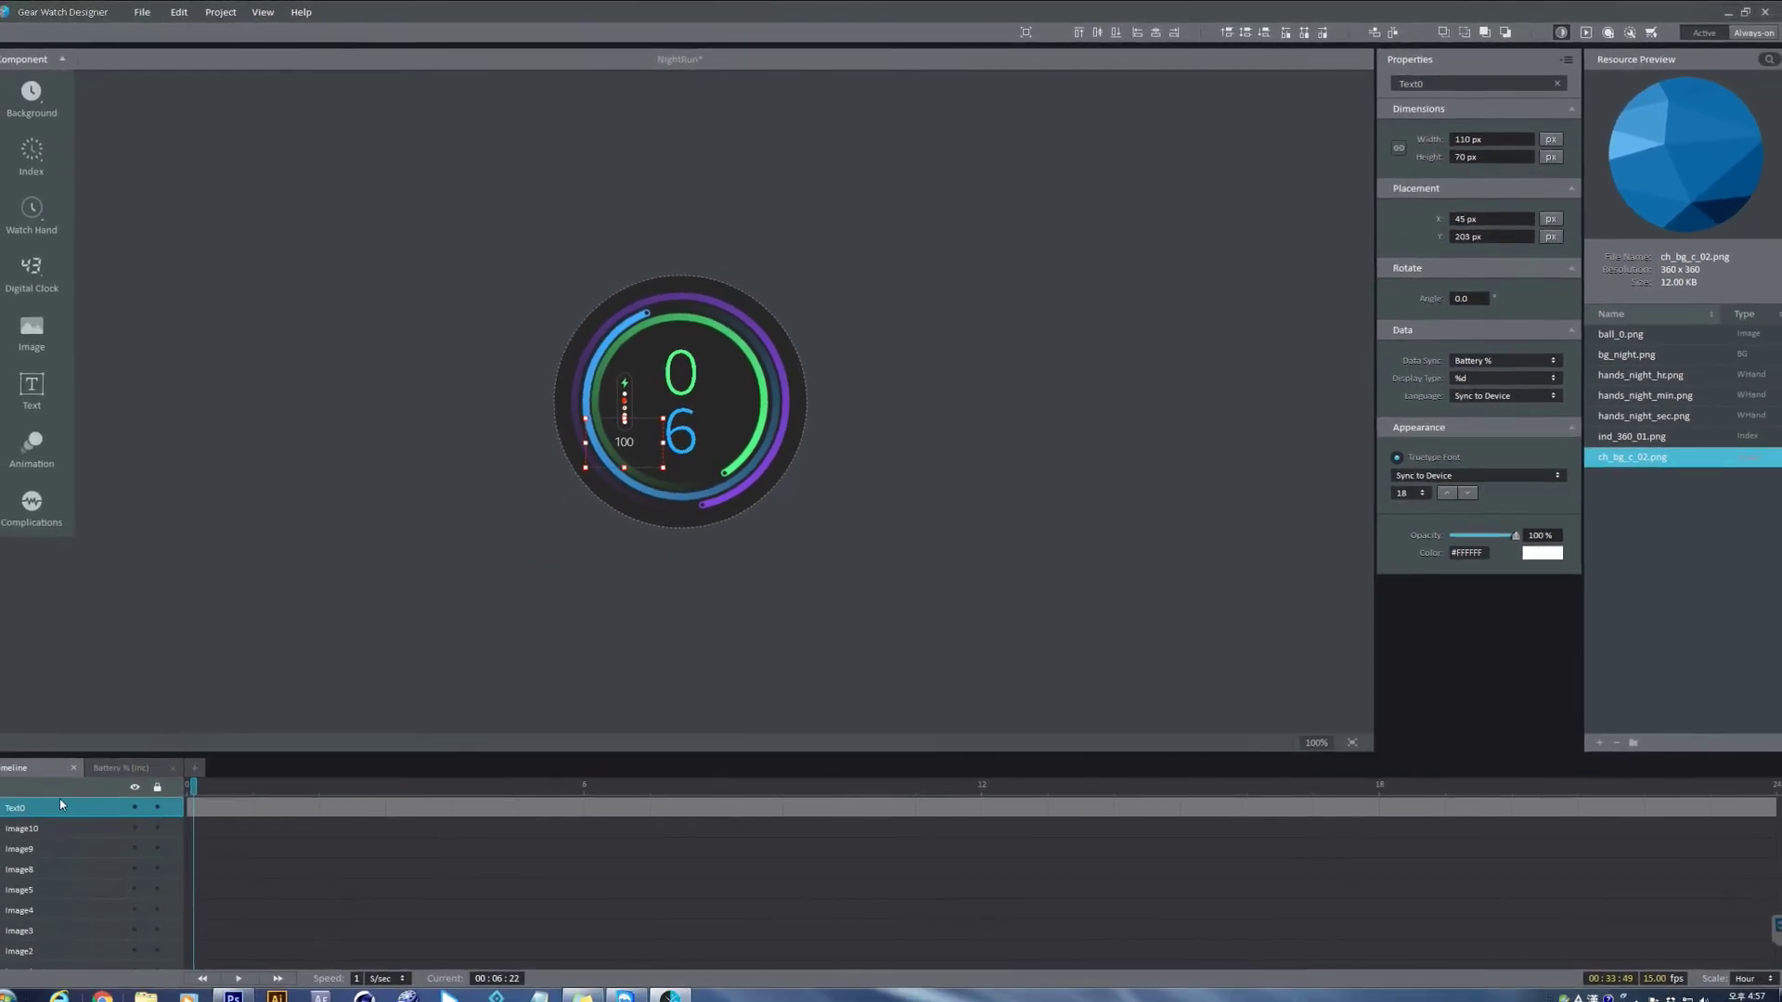
Scrub the Battery % (Inc) timeline to 63 to watch the battery text, then return to Timeline.
{"action": "left_click", "coordinate": [166, 760]}
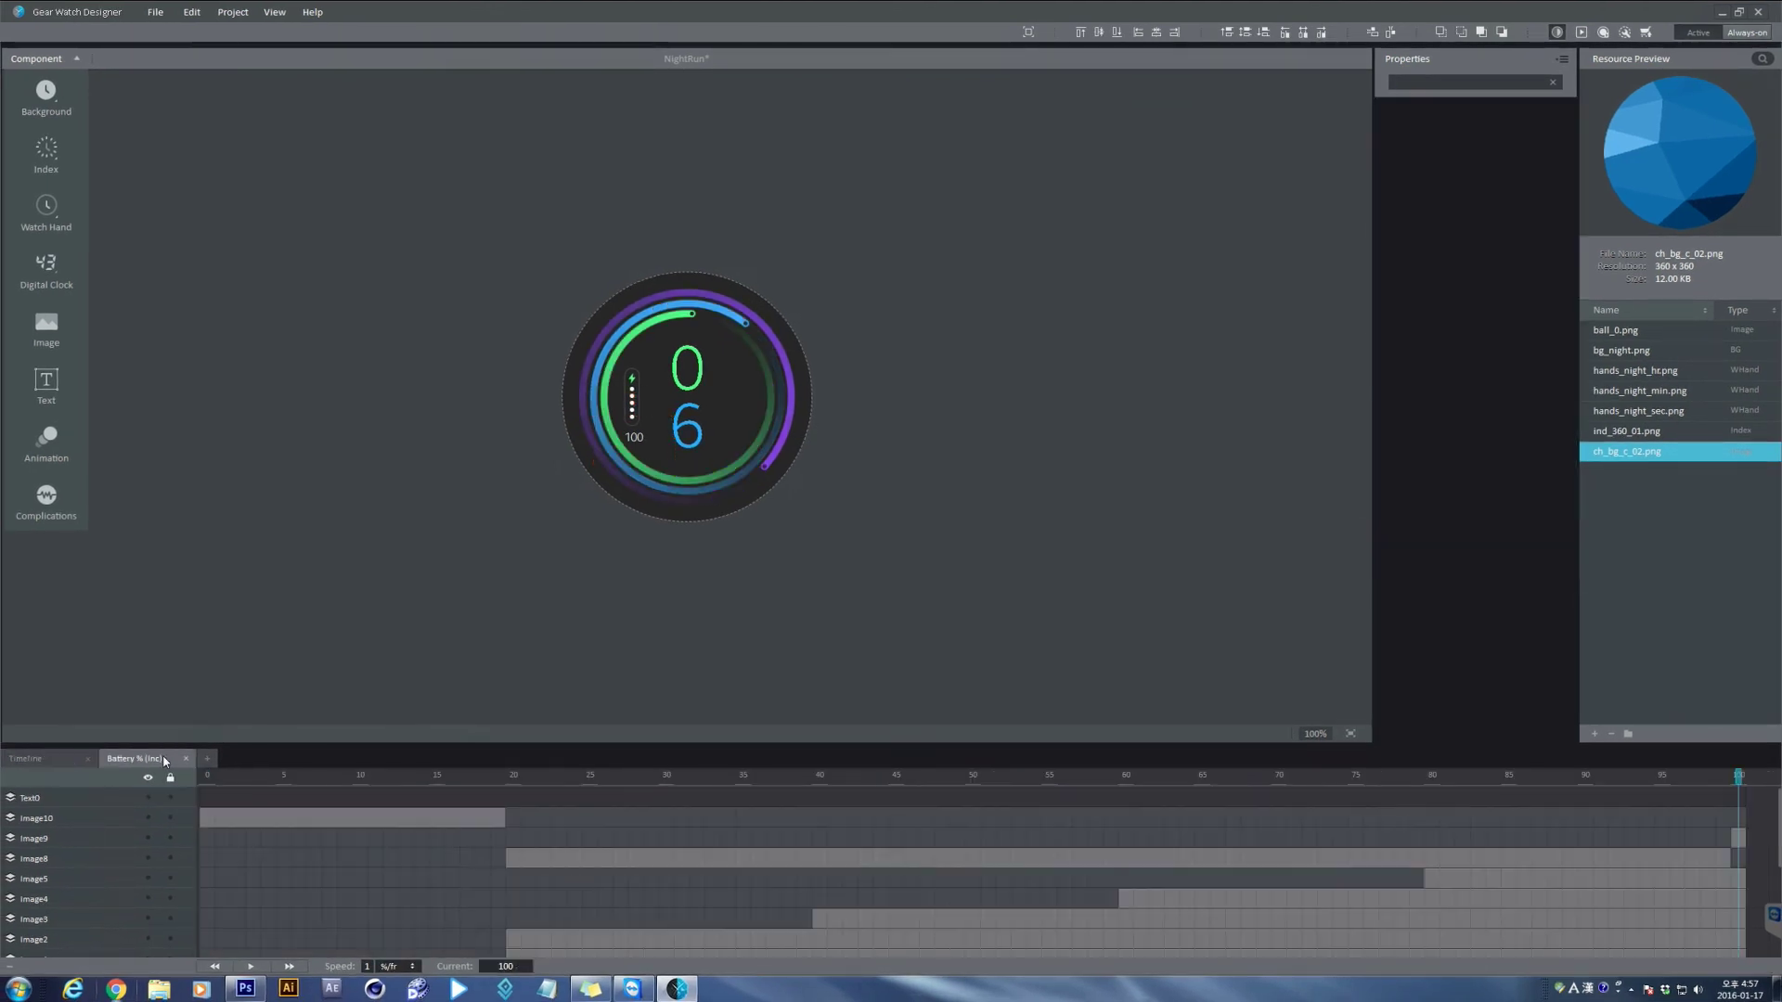
{"action": "left_click_drag", "start_coordinate": [226, 777], "coordinate": [348, 786]}
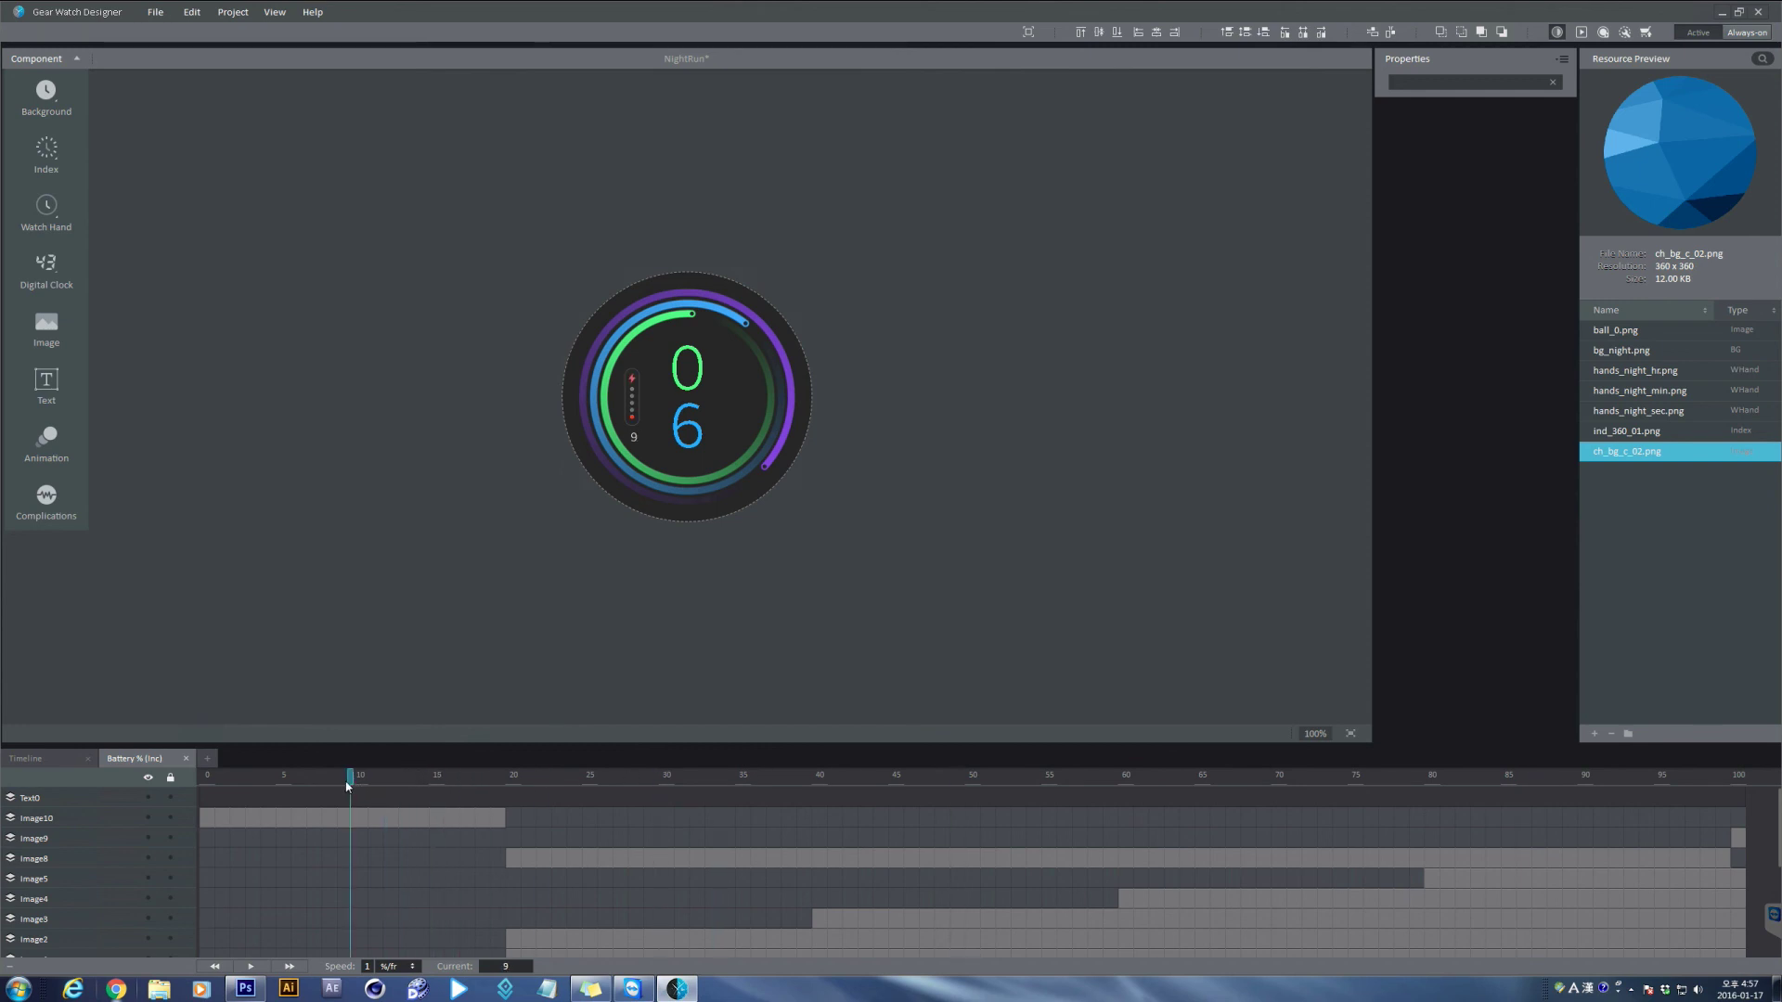
{"action": "left_click", "coordinate": [43, 760]}
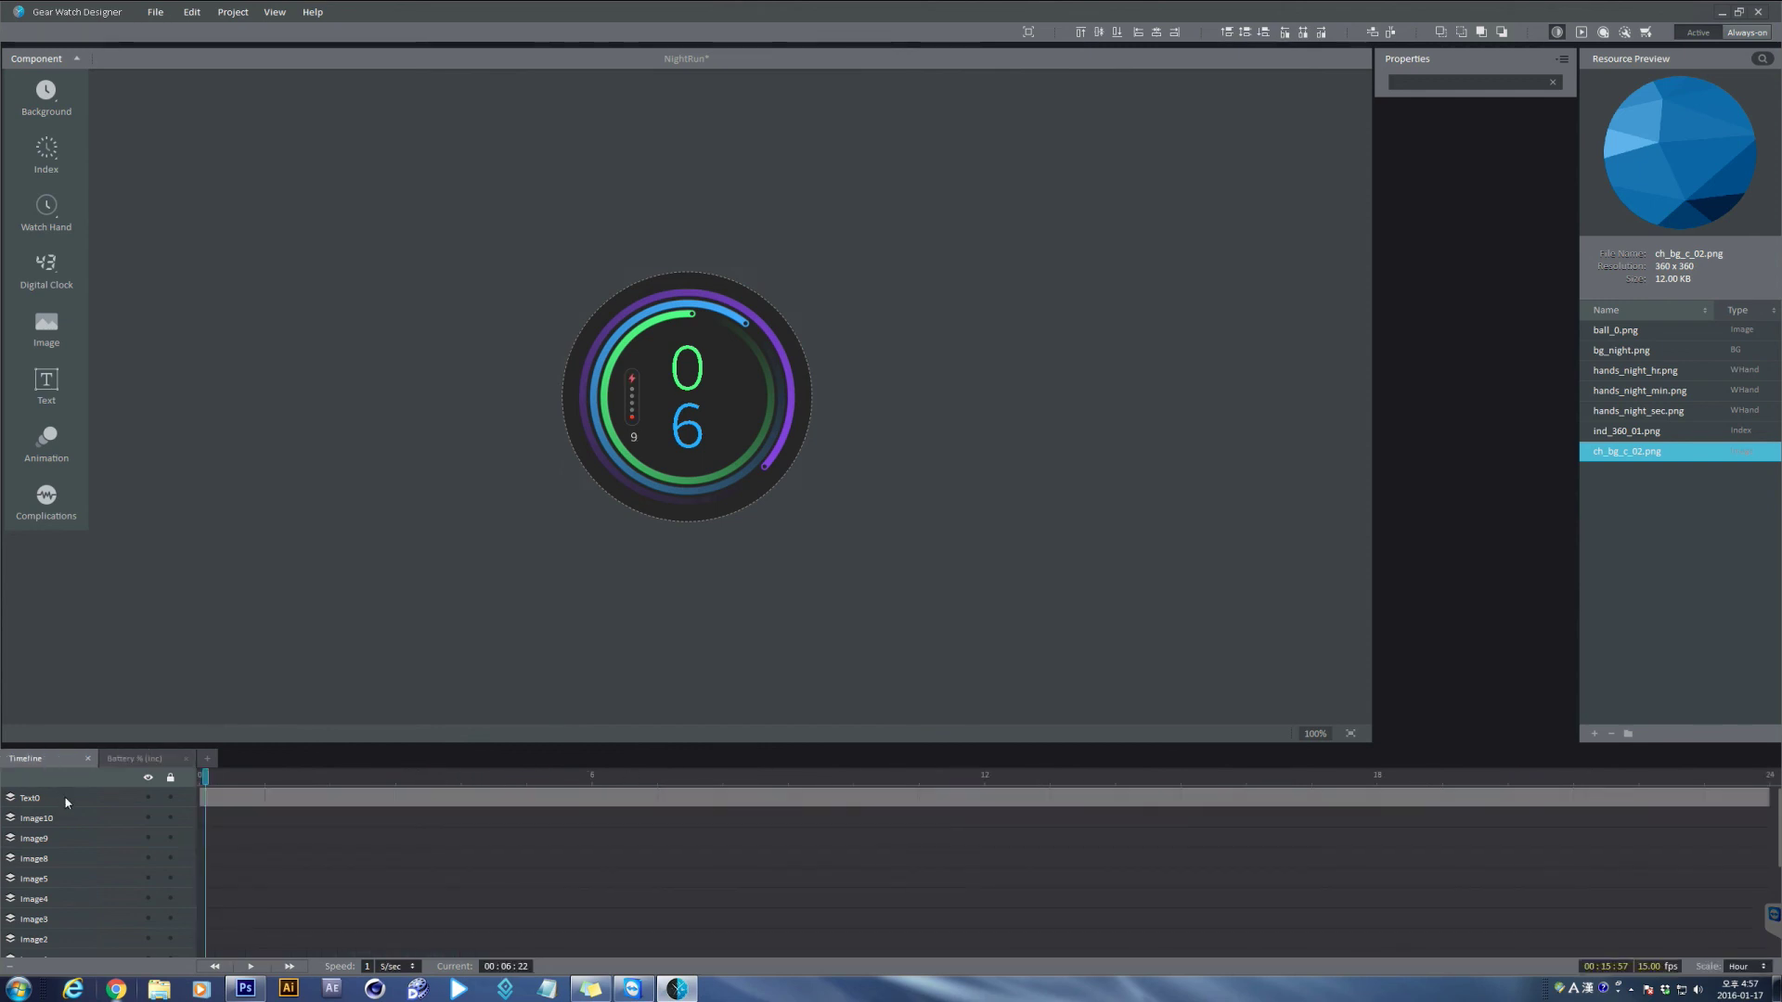